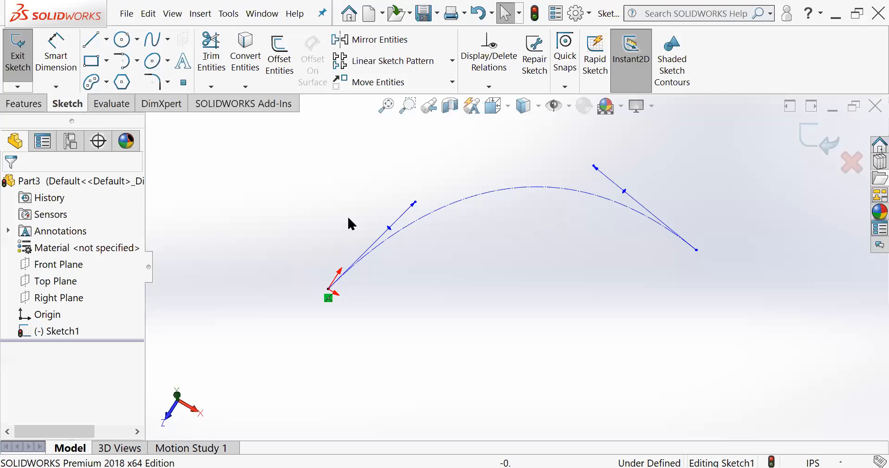
- Add the sketch text "Mechanical" along the construction spline
left_click(183, 61)
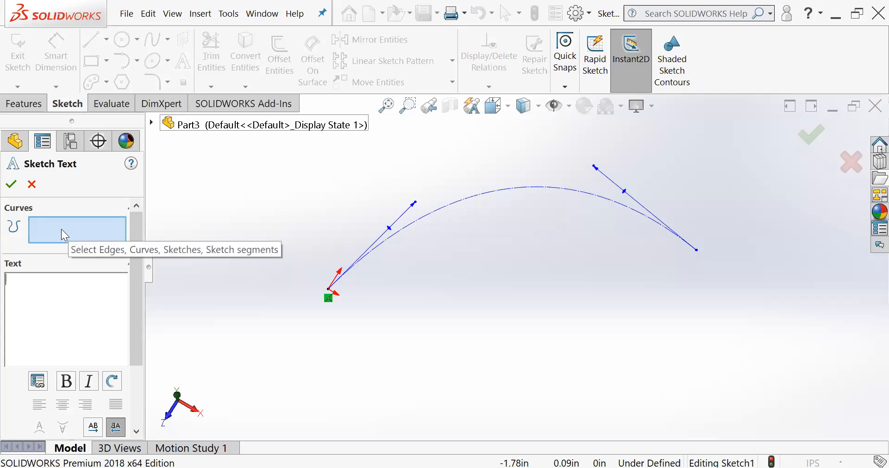
left_click(443, 213)
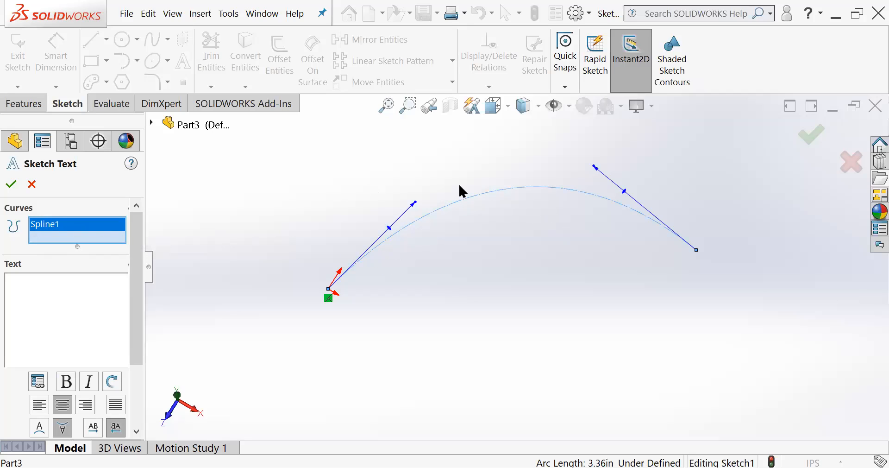
left_click(31, 289)
type("Mecha")
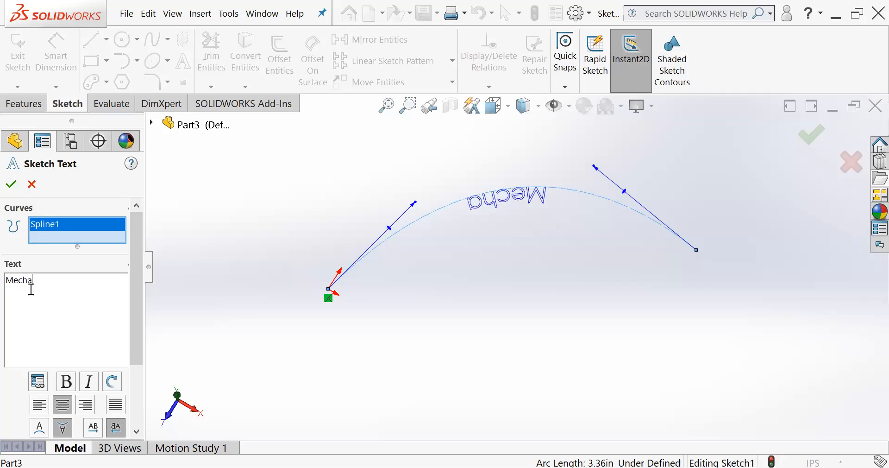
type("nical")
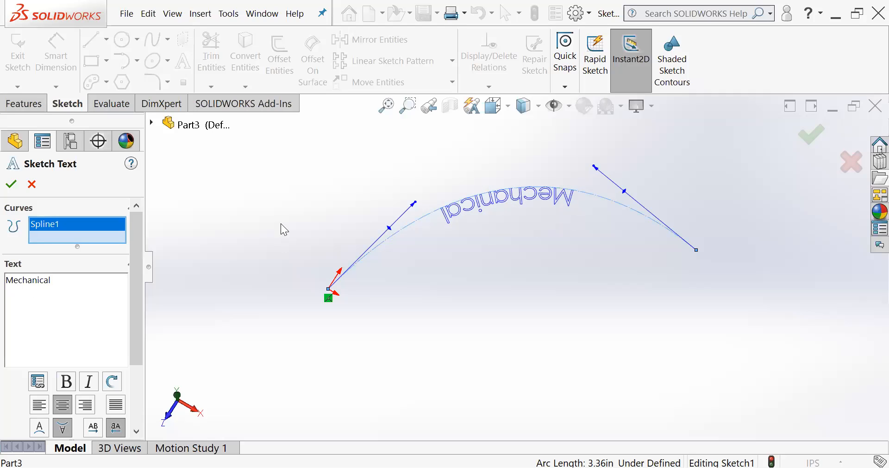
- Flip the text vertically onto the upper side of the spline and horizontally so it reads left to right, and accept it
scroll(136, 274, "down", 5)
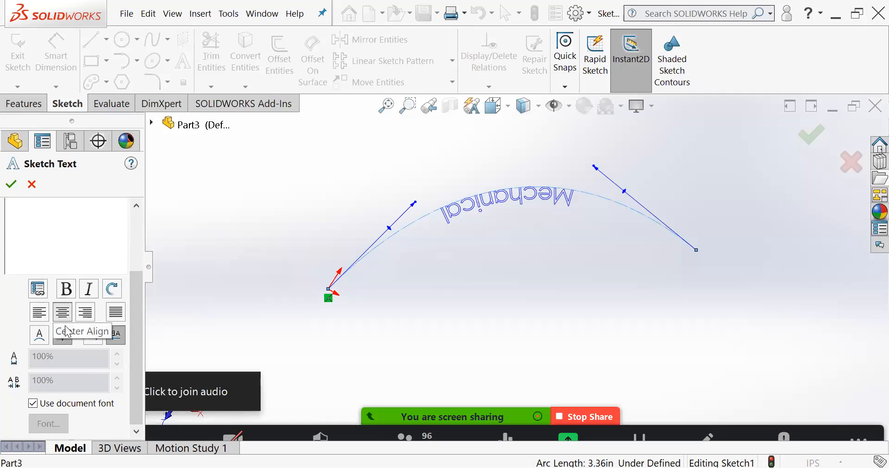
left_click(41, 341)
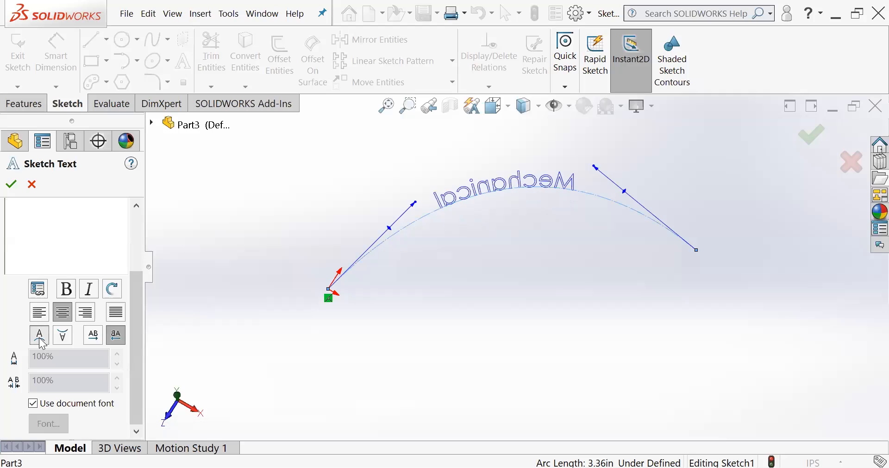
left_click(95, 337)
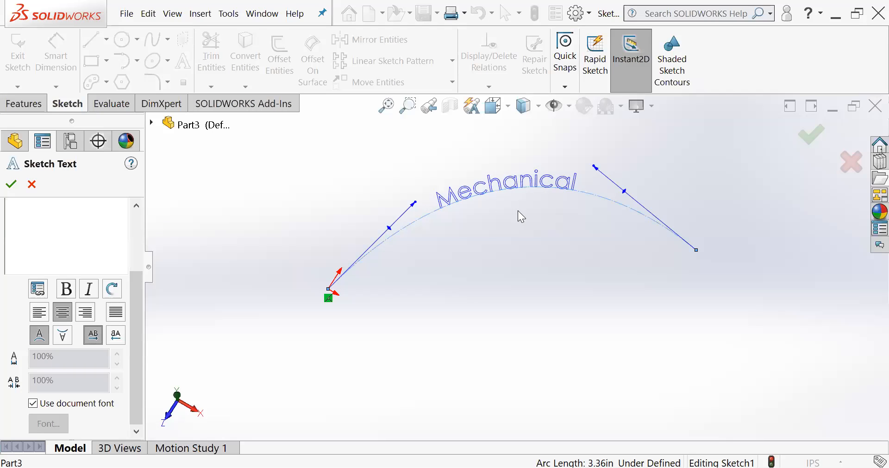
scroll(520, 213, "down", 4)
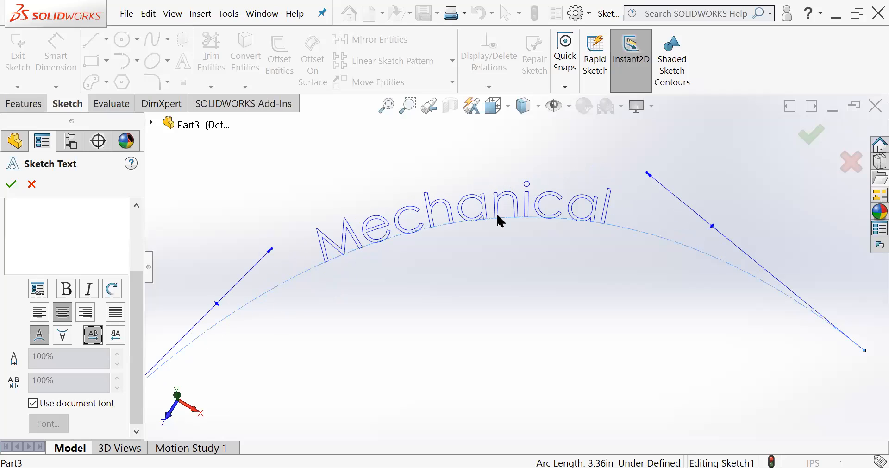
scroll(500, 221, "down", 1)
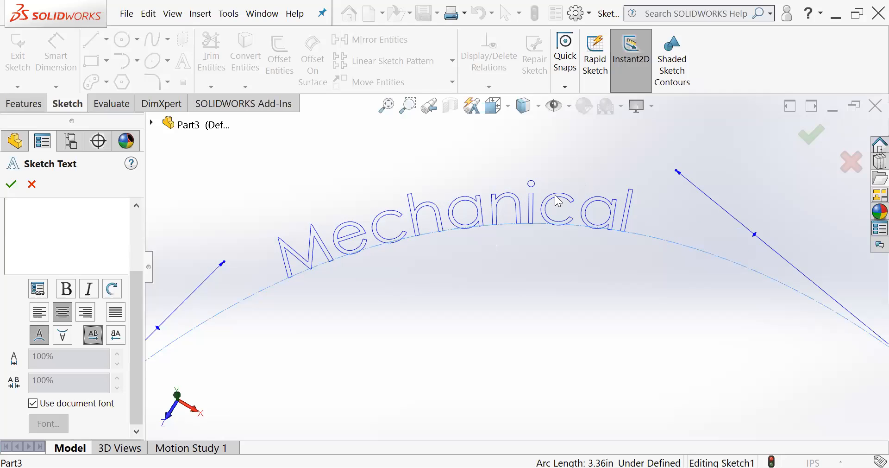
left_click(12, 185)
- Extrude the "Mechanical" sketch text as a blind boss with a depth of 0.05 in
left_click(24, 104)
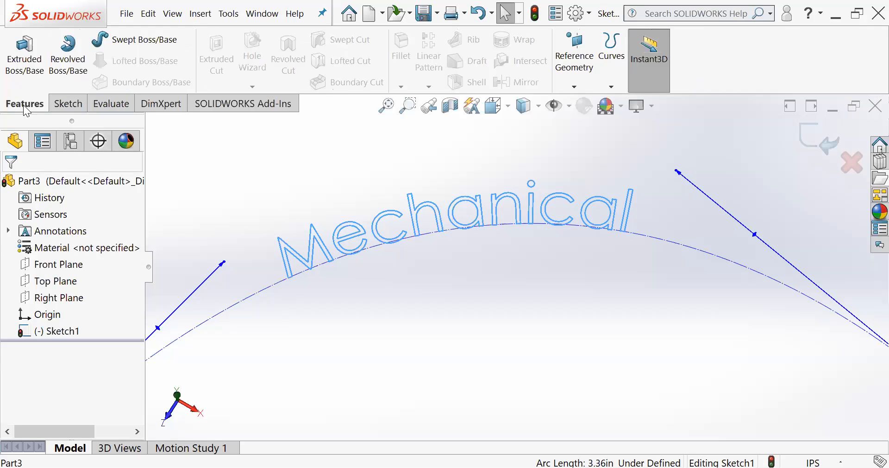
left_click(25, 55)
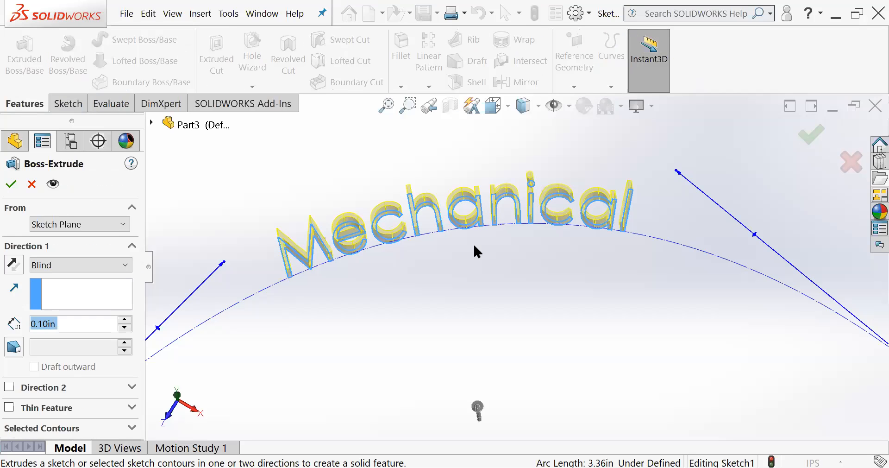
middle_click_drag(502, 187, 444, 312)
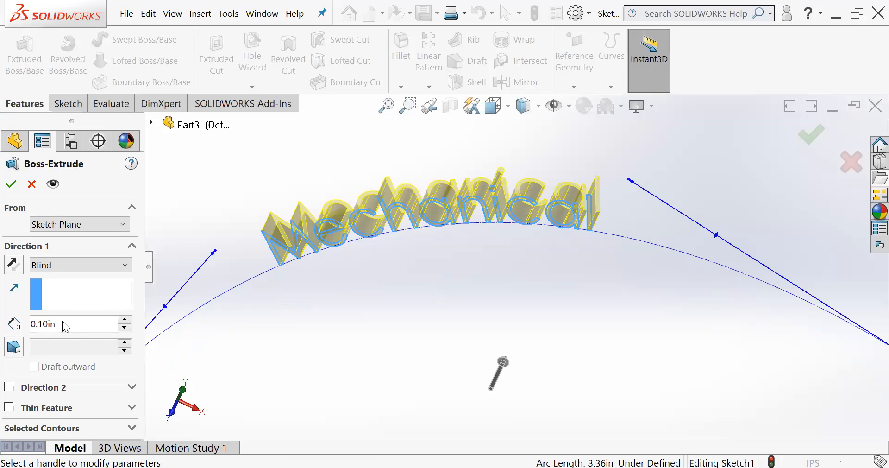
left_click_drag(75, 325, 20, 323)
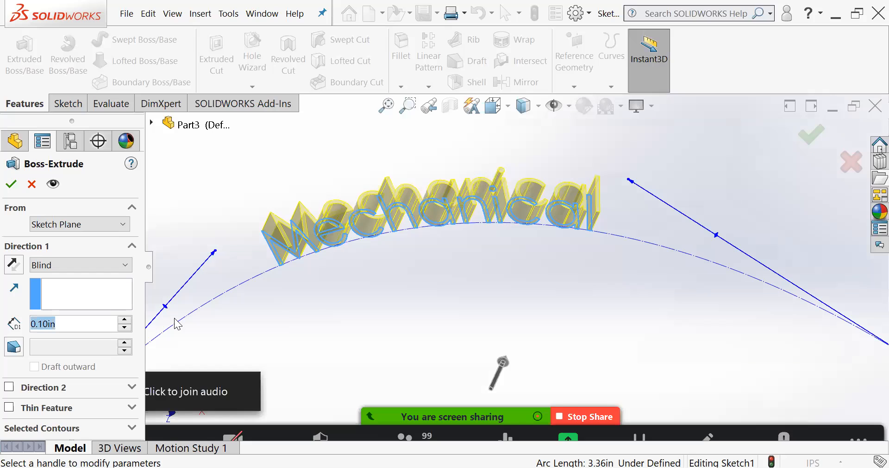
key("BackSpace")
type(".05")
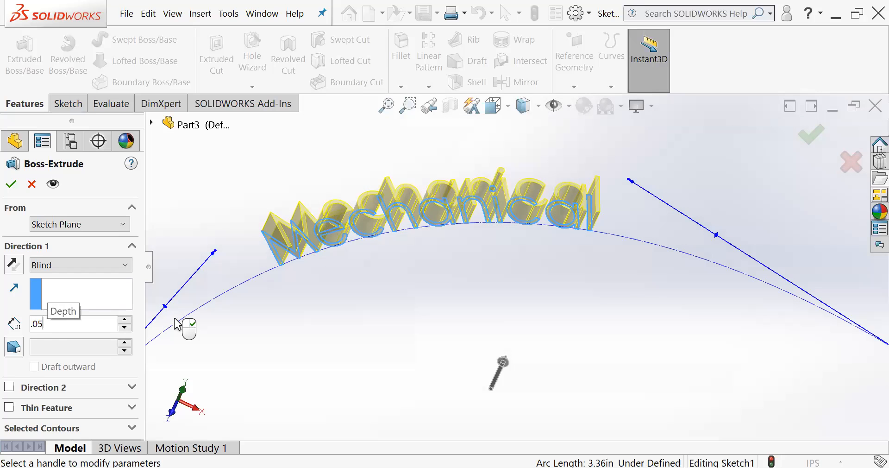
key("Return")
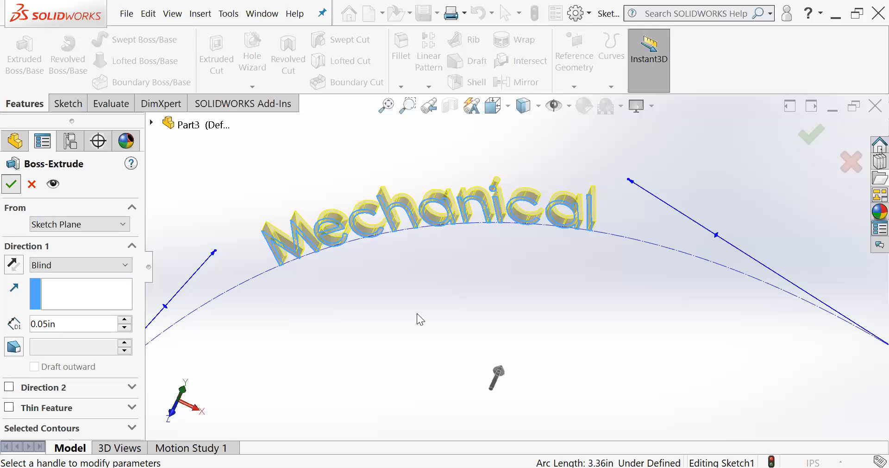
middle_click_drag(486, 273, 464, 271)
left_click(464, 270)
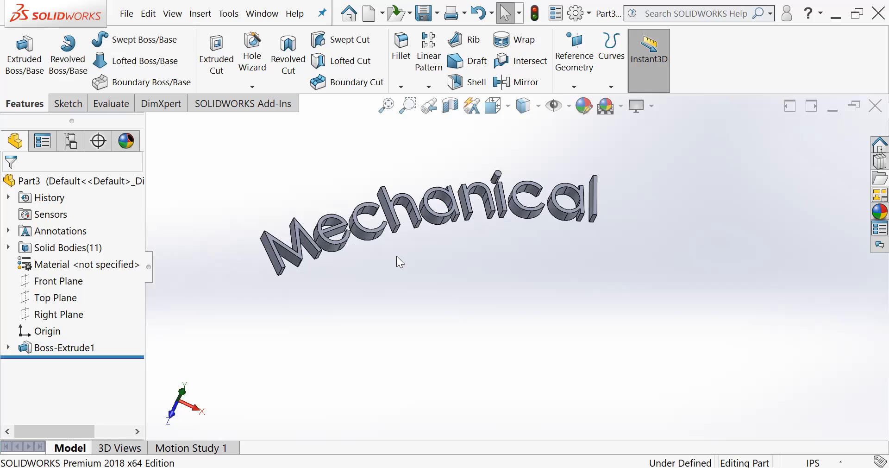
scroll(407, 231, "down", 3)
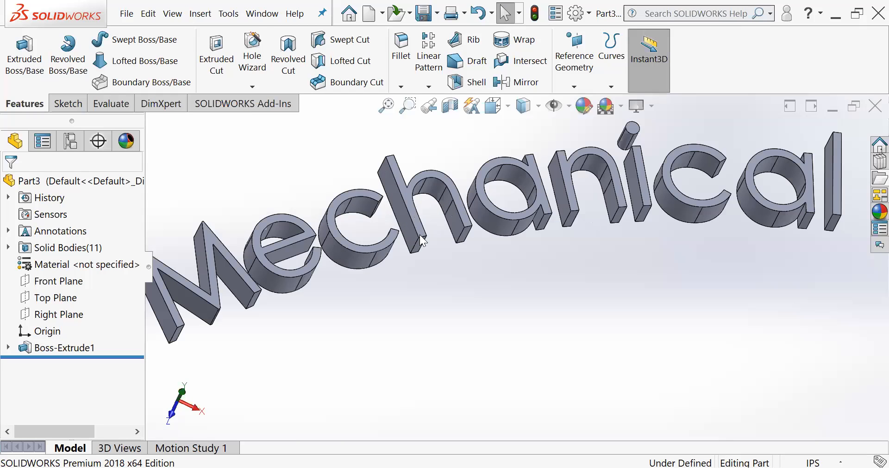
scroll(490, 250, "up", 2)
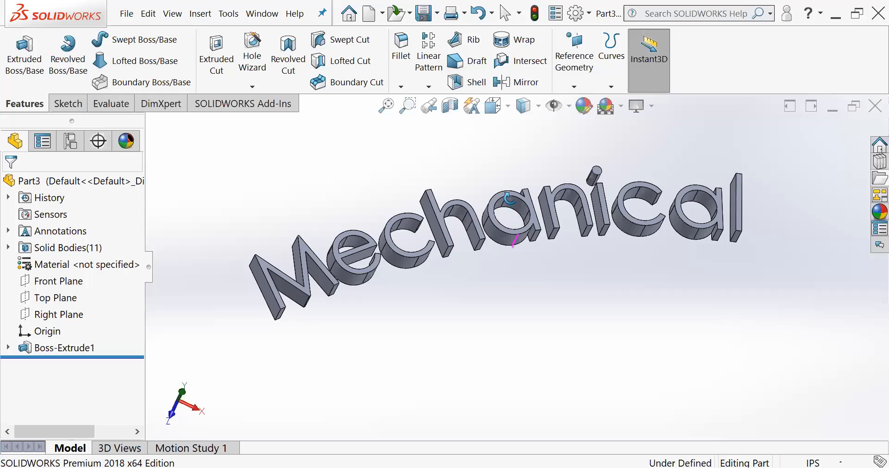
middle_click_drag(496, 251, 508, 274)
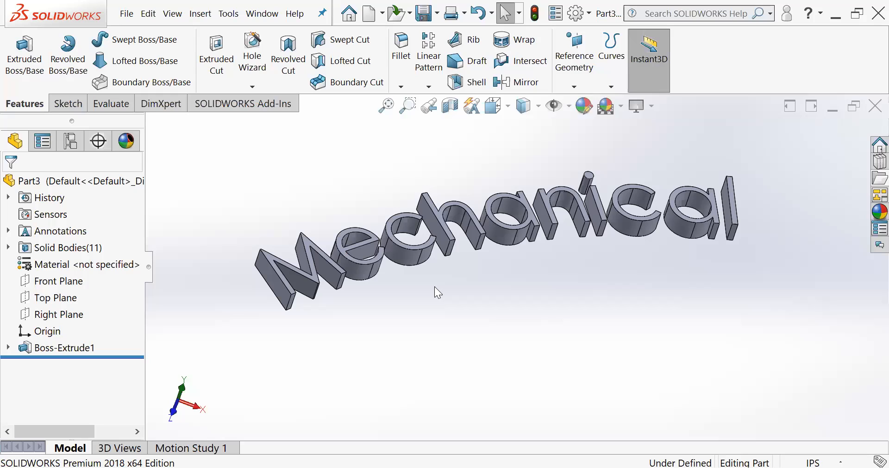
middle_click_drag(495, 264, 509, 258)
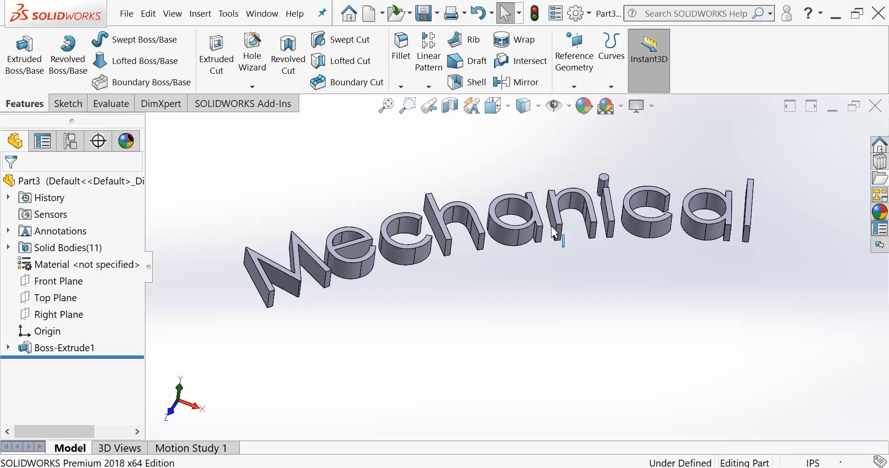
scroll(554, 234, "down", 2)
scroll(594, 207, "up", 2)
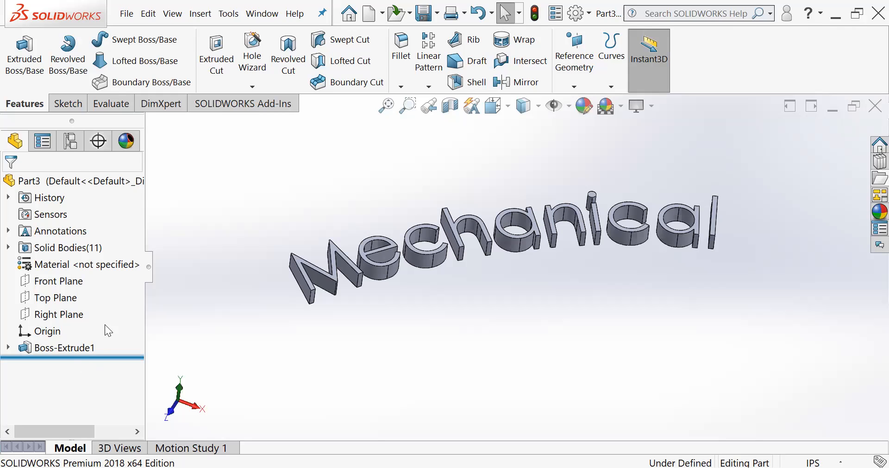
- Close the text part without saving and create a new part document
left_click(877, 107)
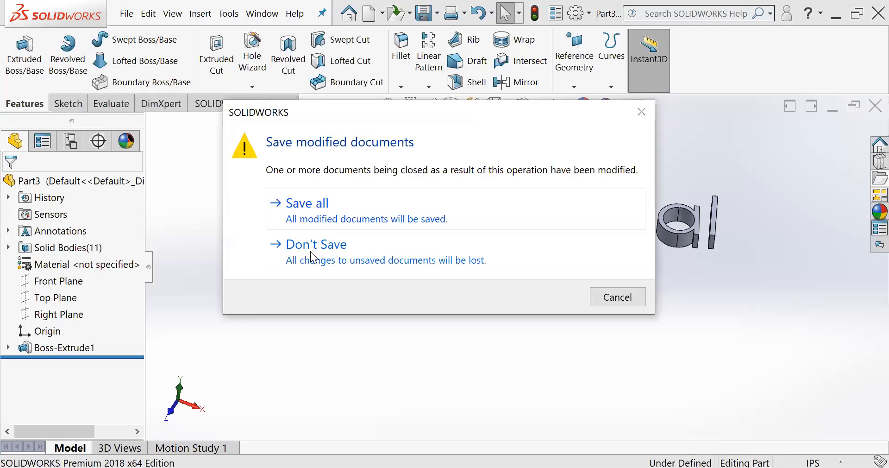
left_click(315, 245)
left_click(278, 13)
double_click(253, 182)
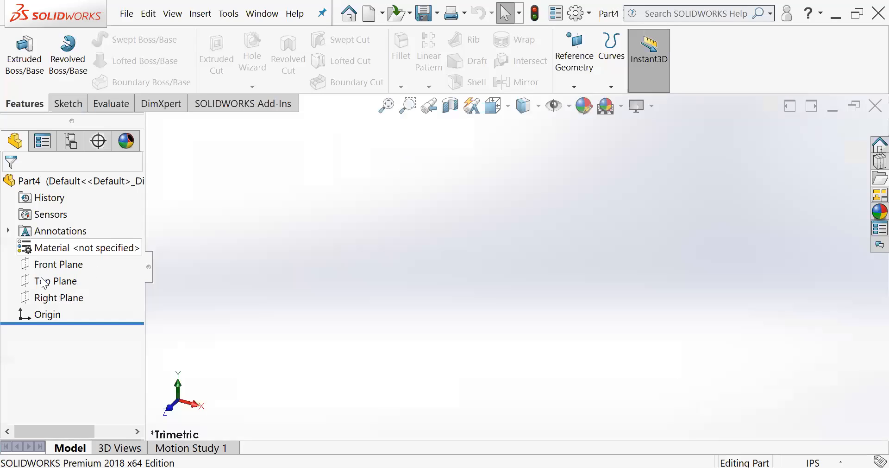
- Start a sketch on the Top Plane and place two points at about (-0.22, 1.54) in and (0.61, 2.13) in
left_click(44, 284)
left_click(50, 258)
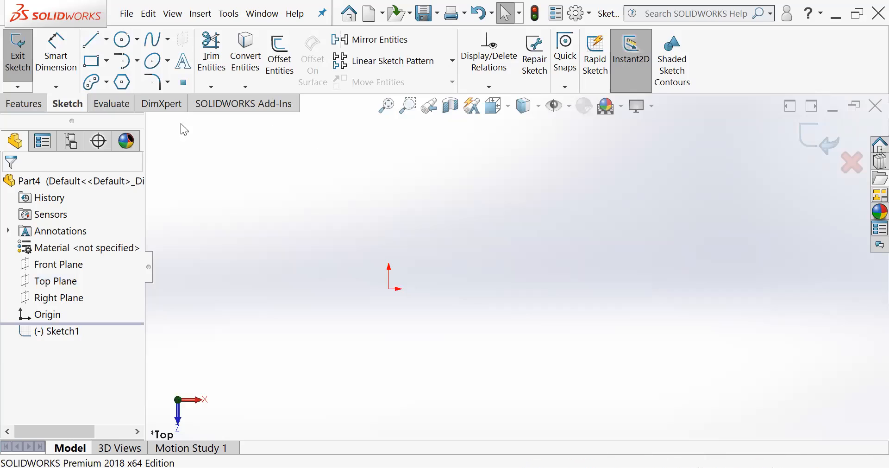
left_click(184, 84)
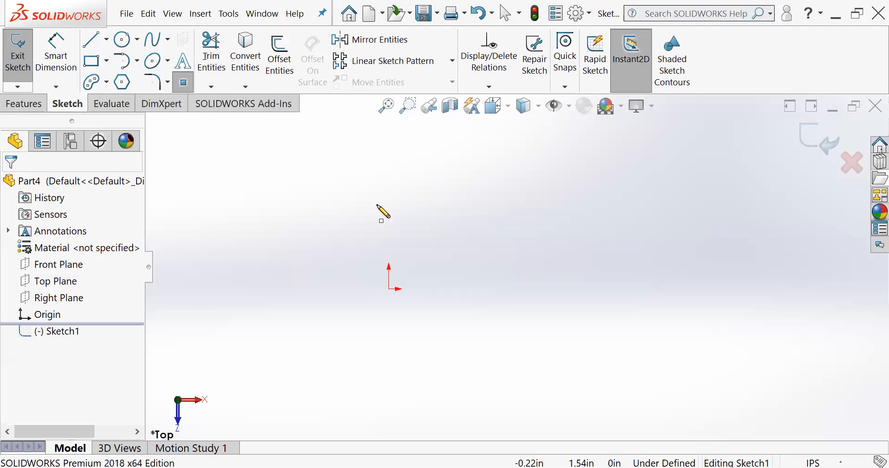
left_click(377, 204)
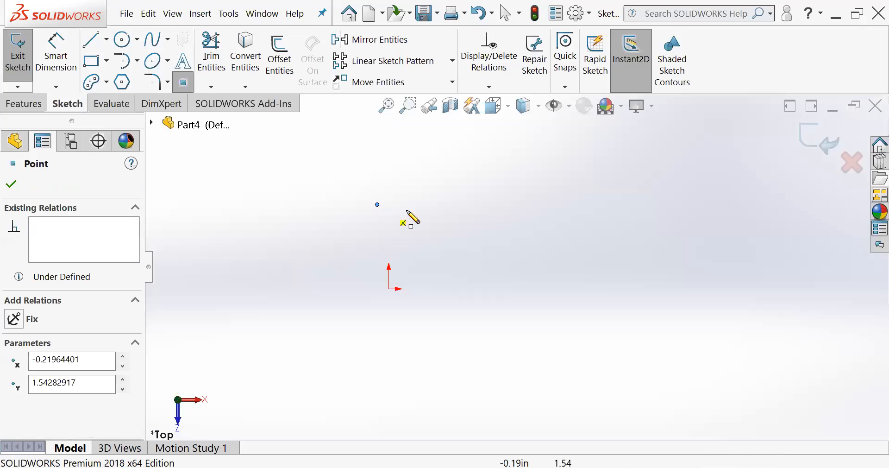
left_click(423, 172)
key("Escape")
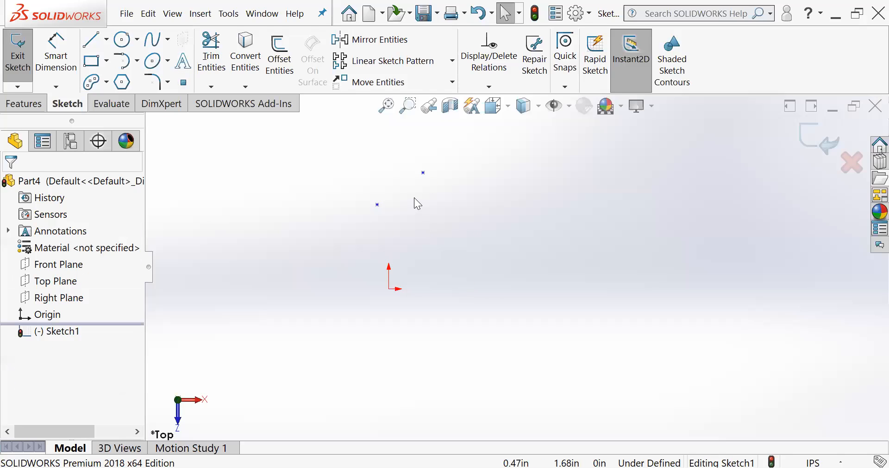
- Sketch a single diagonal line to the right of the origin and the two points, rising toward the upper right
left_click(98, 41)
mouse_move(482, 299)
left_mouse_down()
mouse_move(577, 213)
mouse_move(596, 181)
left_mouse_up()
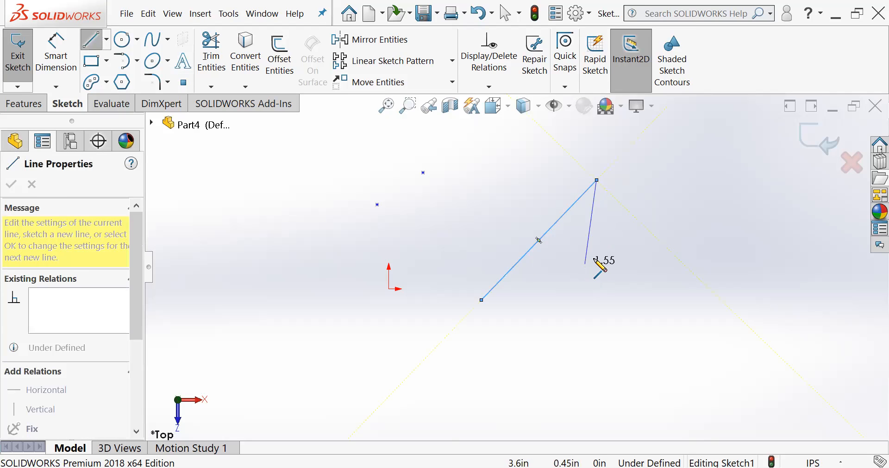
key("Escape")
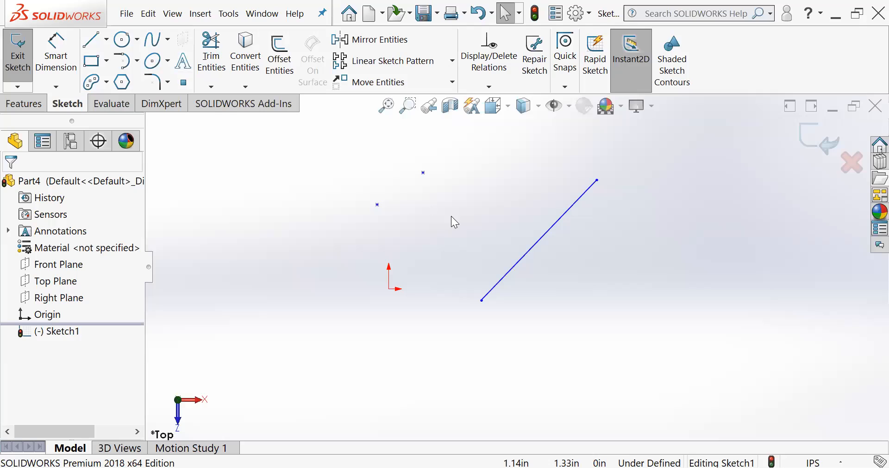
- Place a sketch point at the midpoint of the diagonal line
left_click(184, 84)
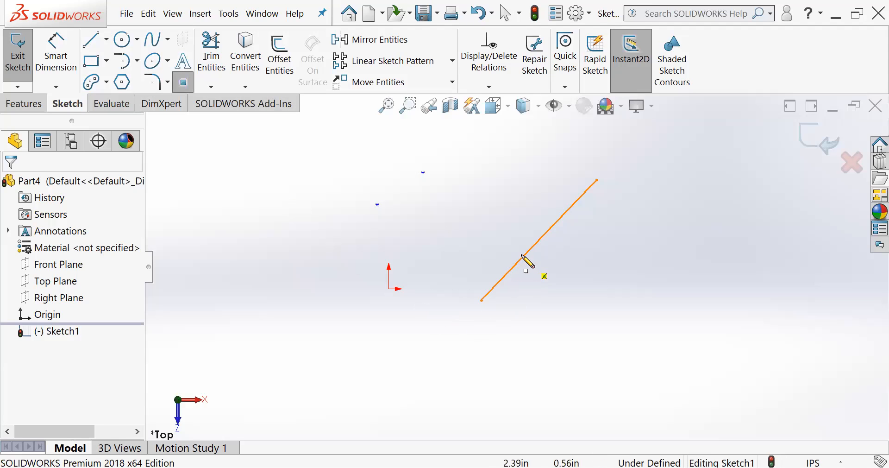
left_click(538, 240)
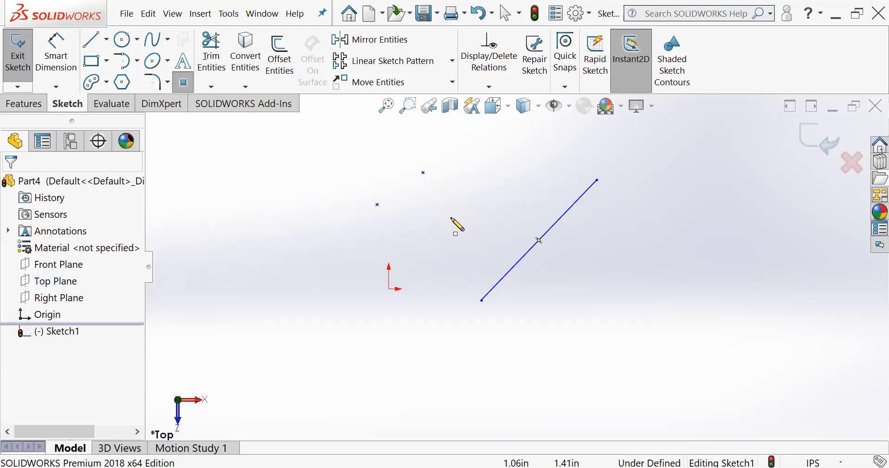
left_click(191, 89)
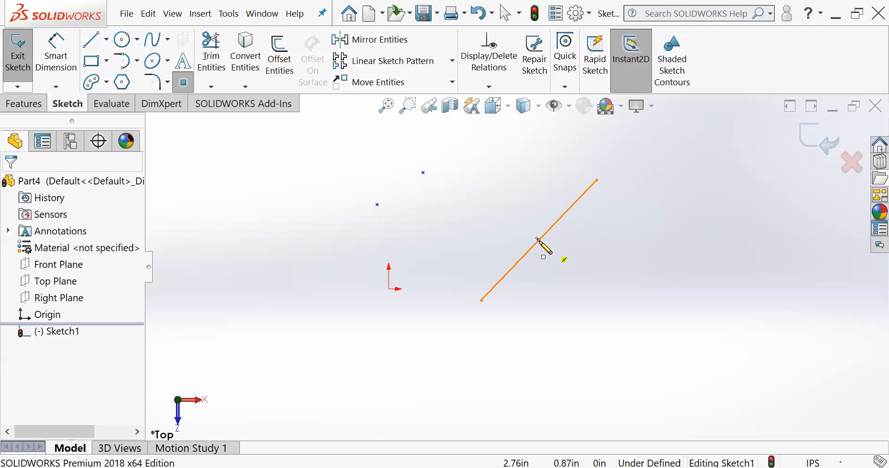
left_click(538, 240)
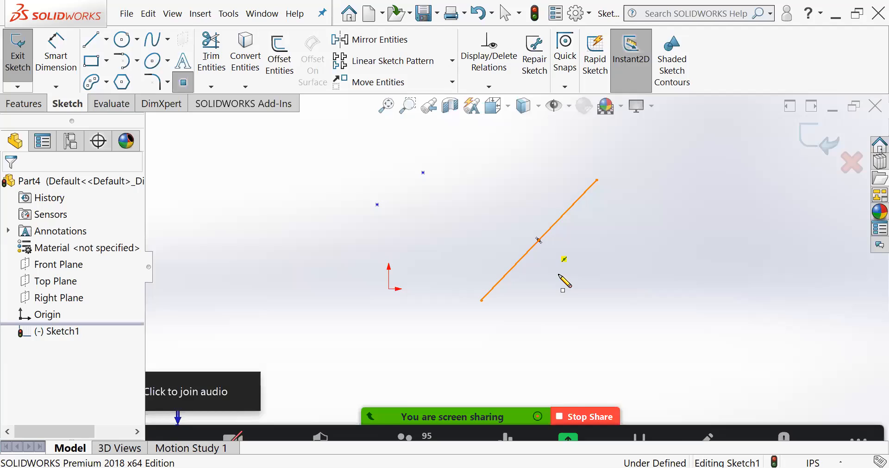
key("Escape")
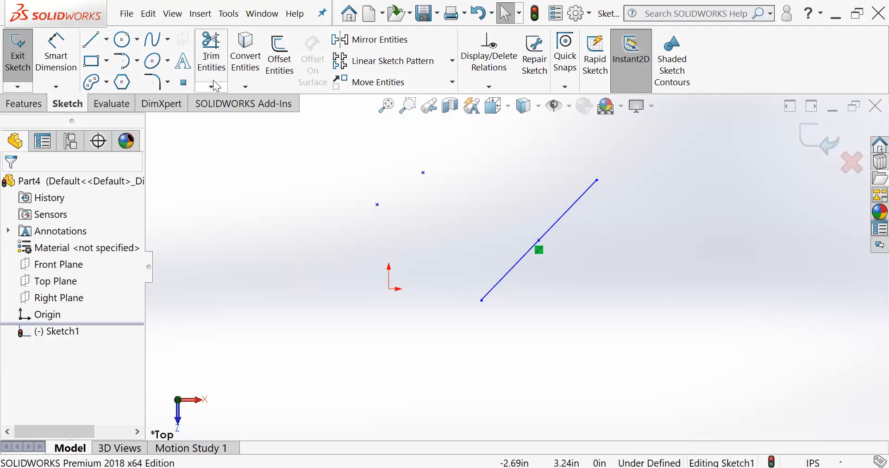
- Remove the diagonal line with Power trim, keeping its midpoint point
left_click(212, 56)
left_click_drag(526, 202, 573, 215)
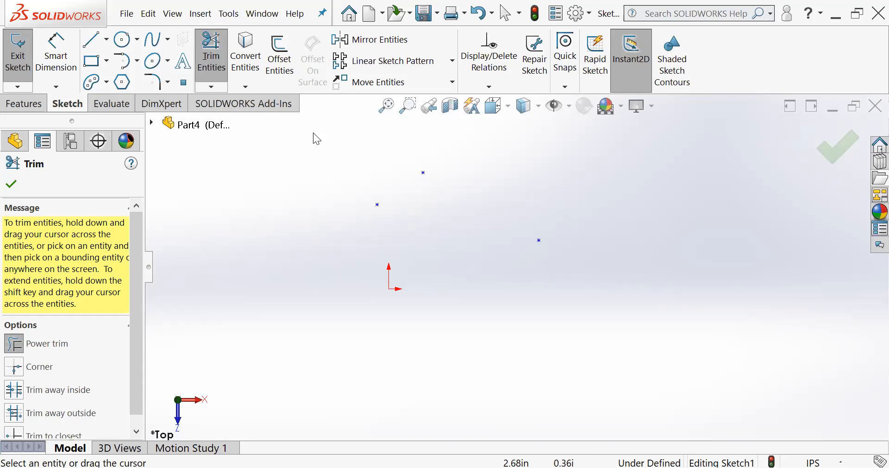
- Sketch three separate corner rectangles beyond the origin: a tall one, a small one beside it and a wide one below
left_click(212, 60)
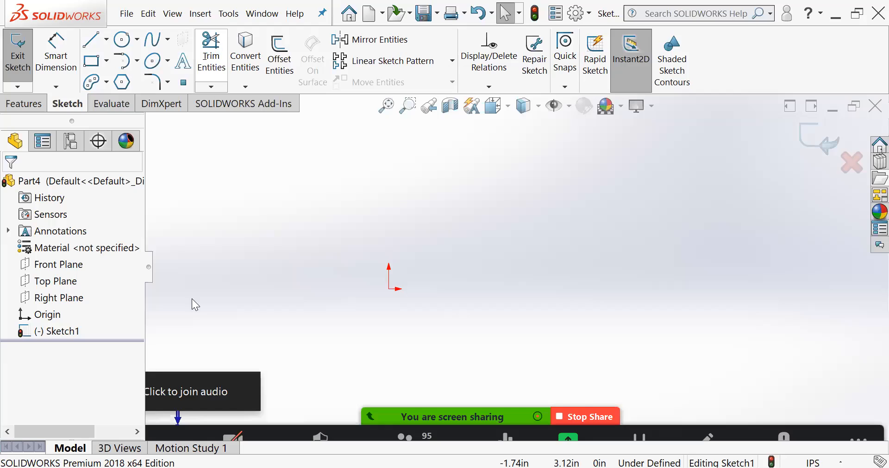
left_click(94, 68)
mouse_move(435, 183)
left_mouse_down()
mouse_move(512, 264)
mouse_move(506, 285)
mouse_move(617, 244)
left_mouse_up()
left_click_drag(441, 301, 633, 339)
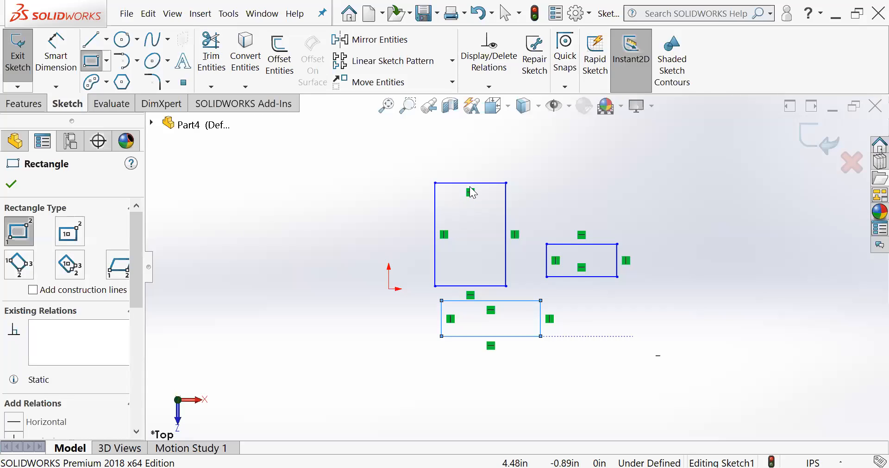
key("Escape")
- Select edges of the tall rectangle individually and window-select all three rectangles with a box enclosing them
left_click(435, 234)
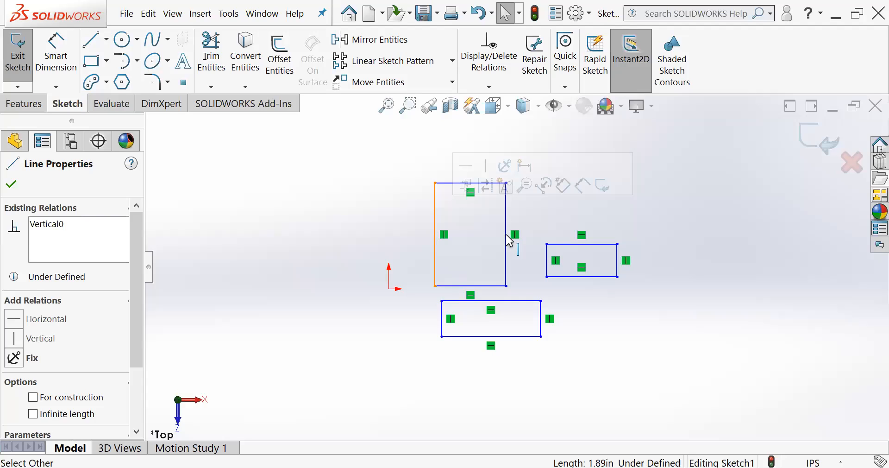
left_click(505, 237)
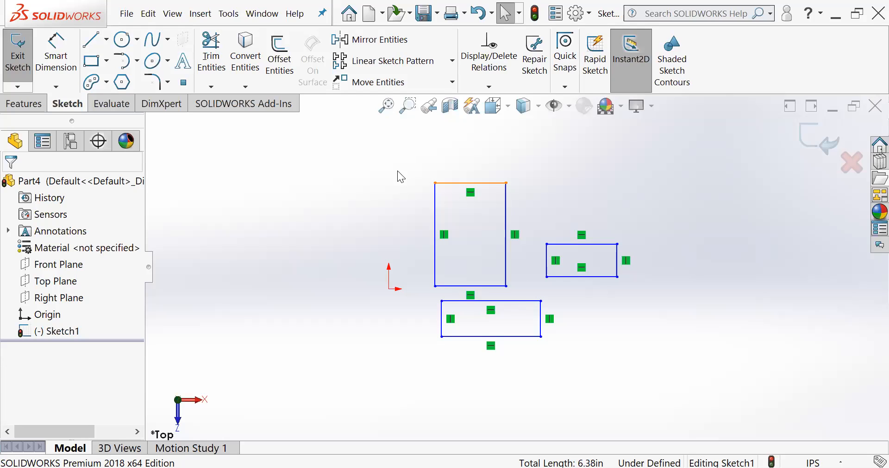
left_click_drag(404, 152, 493, 348)
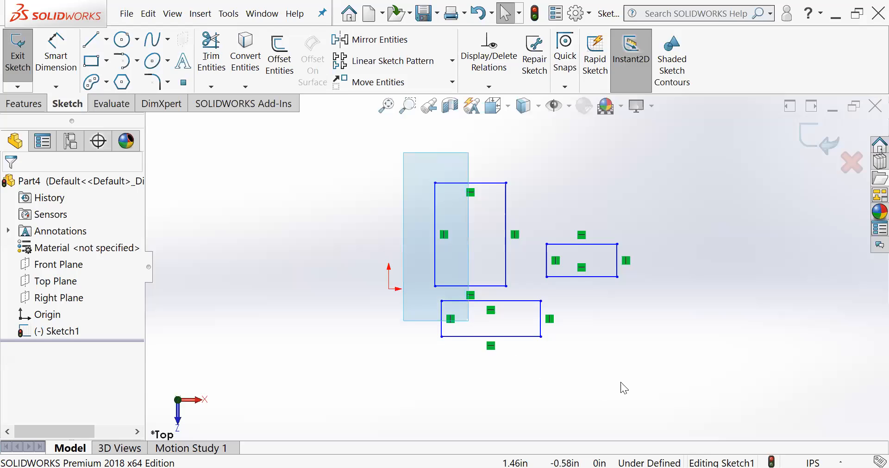
left_click_drag(621, 382, 683, 377)
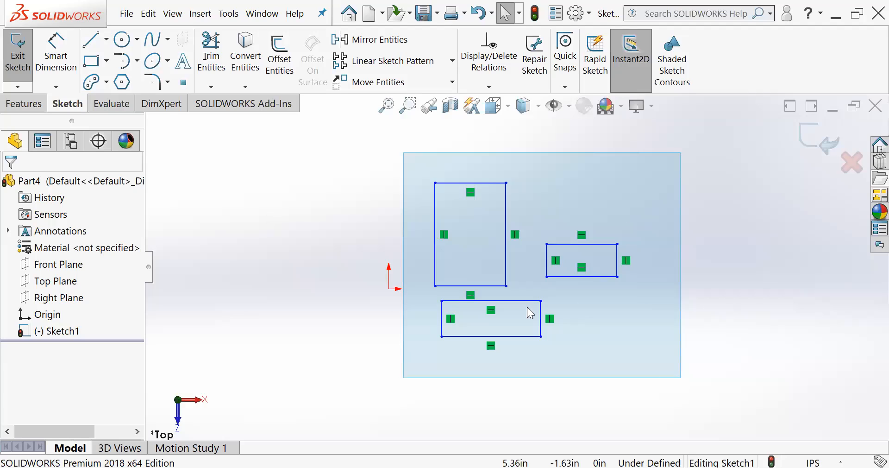
left_click_drag(680, 377, 680, 378)
- Window-select the tall and wide rectangles with a box that cuts through the small one, and clear the selection
left_click(447, 203)
left_click_drag(398, 145, 468, 255)
left_click_drag(507, 316, 592, 363)
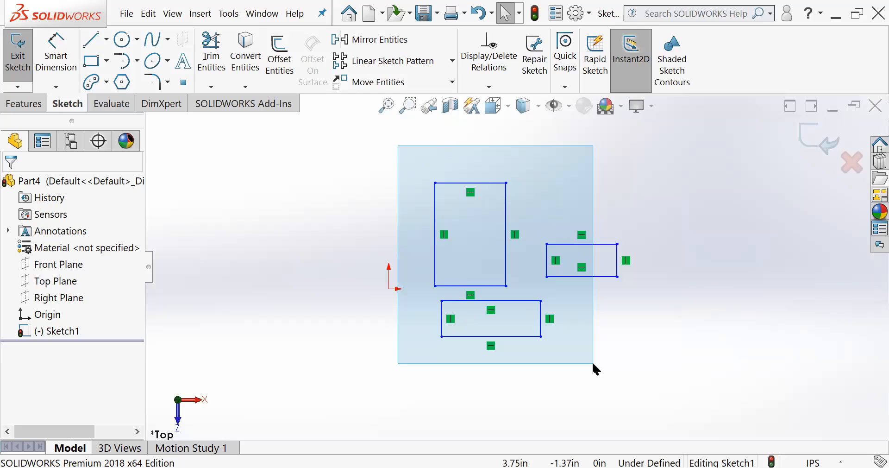
left_click_drag(592, 363, 593, 364)
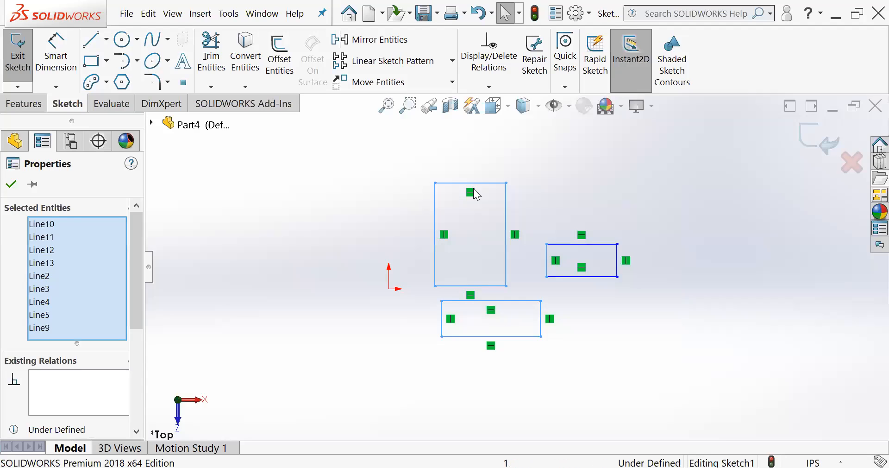
left_click(392, 166)
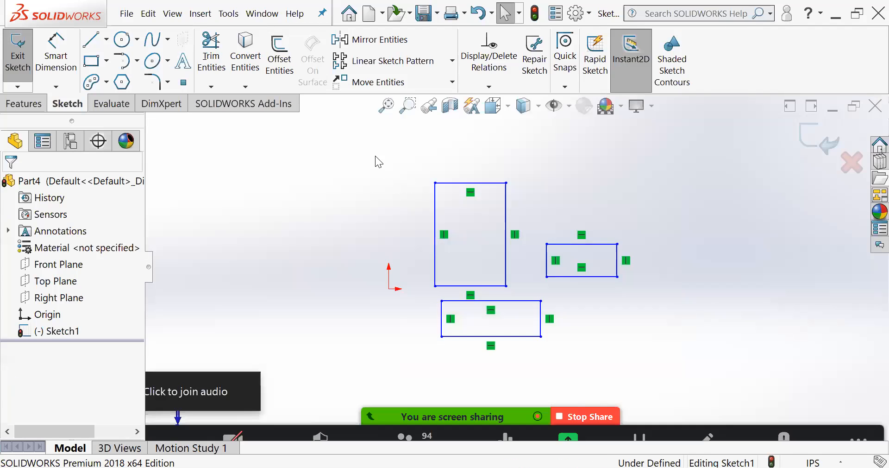
- Window-select only the tall and wide rectangles, leaving out the small one, and clear the selection
left_click_drag(375, 155, 541, 364)
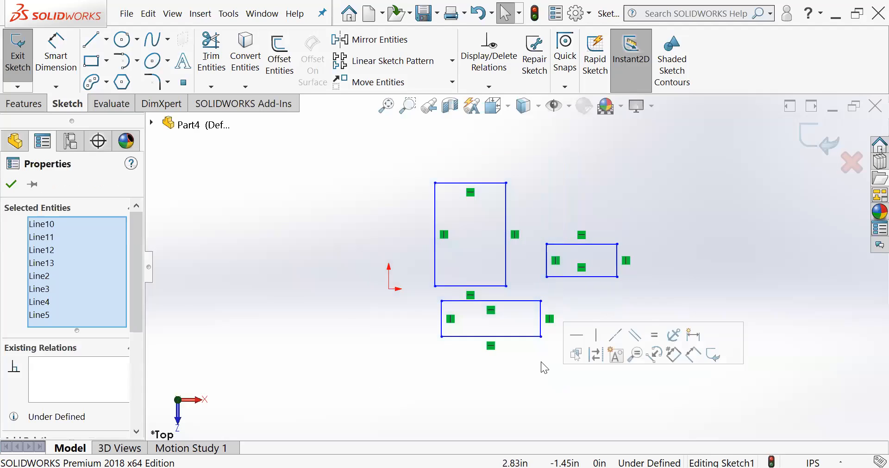
scroll(567, 287, "down", 2)
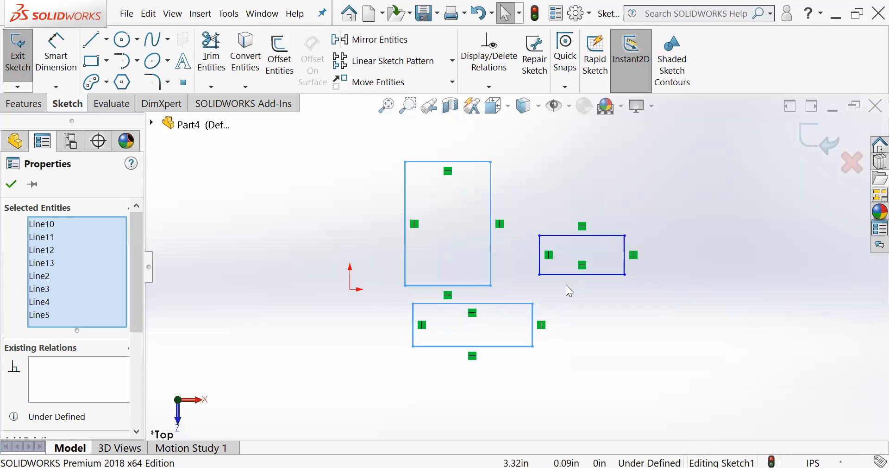
left_click(565, 286)
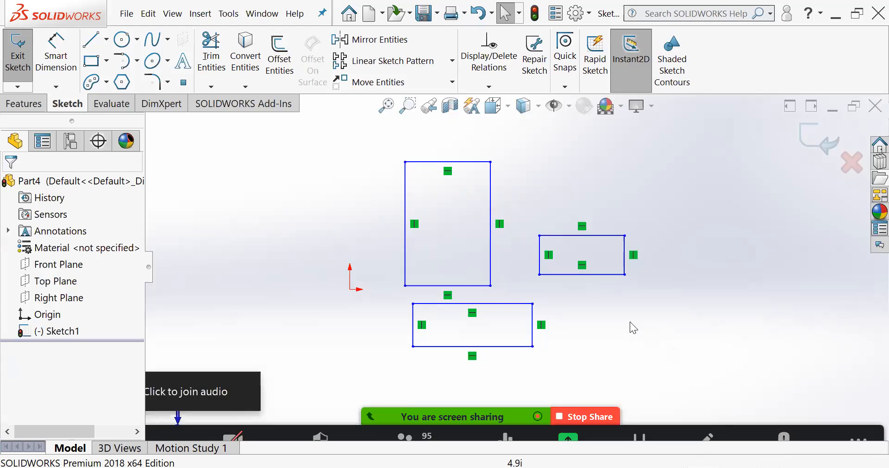
- Crossing-select the lines touched by a box overlapping part of all three rectangles, repeat it, and clear the selection
mouse_move(672, 346)
left_mouse_down()
mouse_move(561, 293)
mouse_move(534, 270)
mouse_move(474, 251)
mouse_move(480, 267)
left_mouse_up()
left_click(716, 341)
left_click_drag(715, 340, 478, 264)
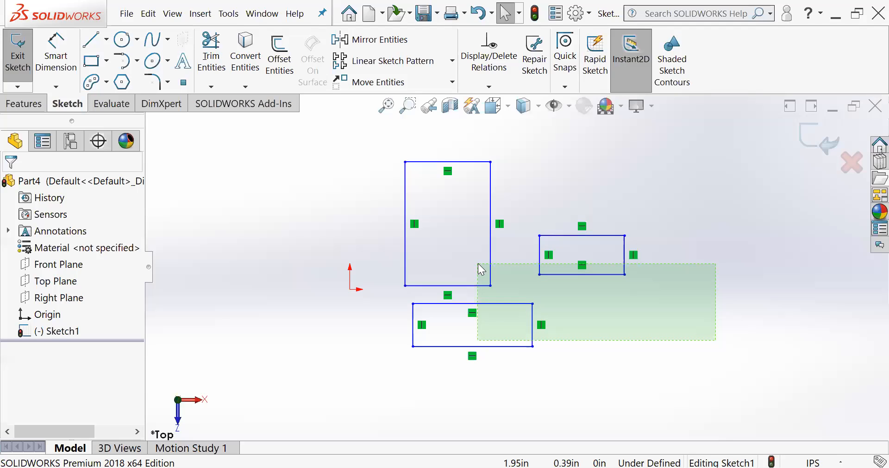
left_click_drag(478, 263, 478, 263)
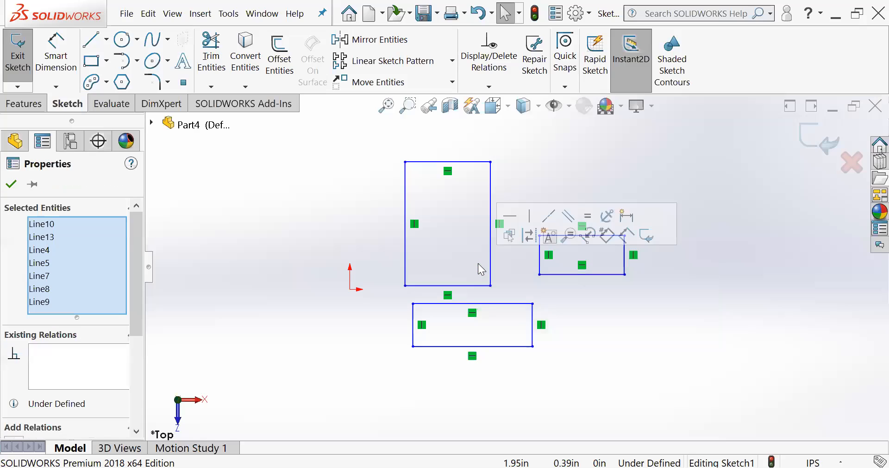
left_click(735, 322)
left_click_drag(651, 322, 467, 251)
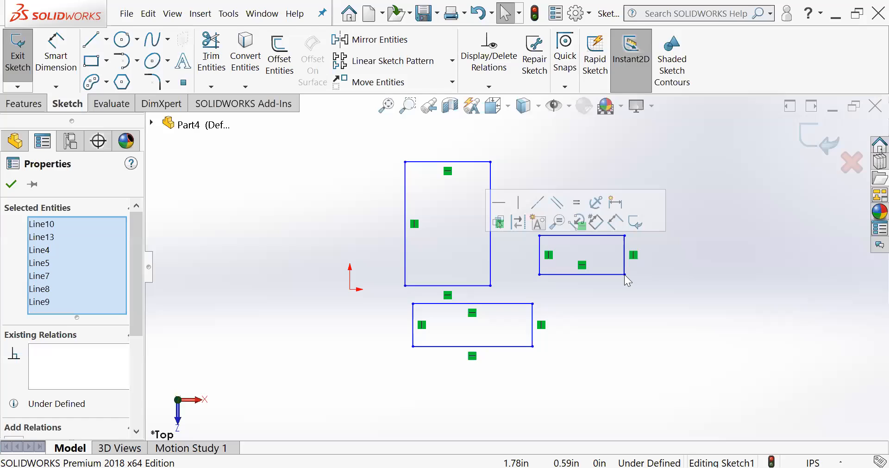
left_click(641, 294)
left_click_drag(662, 314, 449, 261)
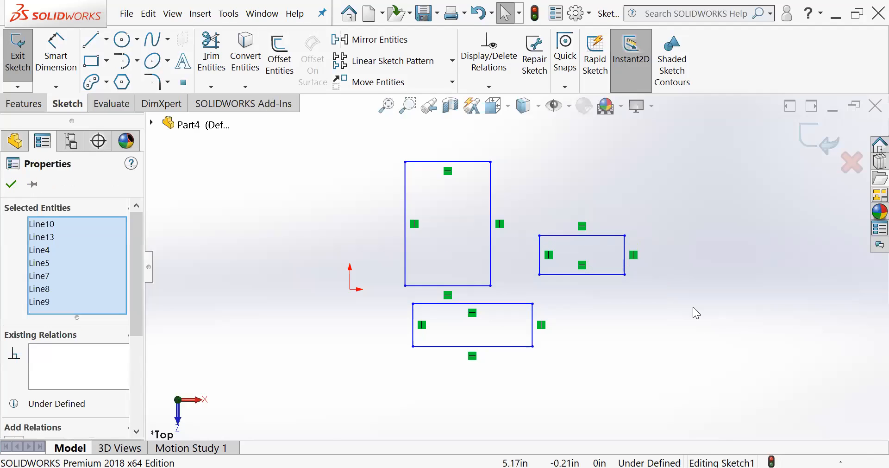
left_click(697, 321)
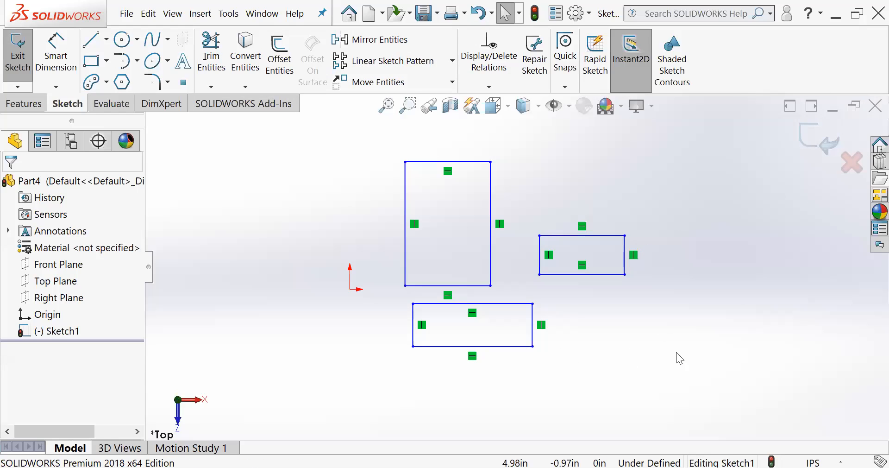
- Select all three rectangles together and delete them from the sketch
left_click_drag(725, 384, 343, 121)
key("Delete")
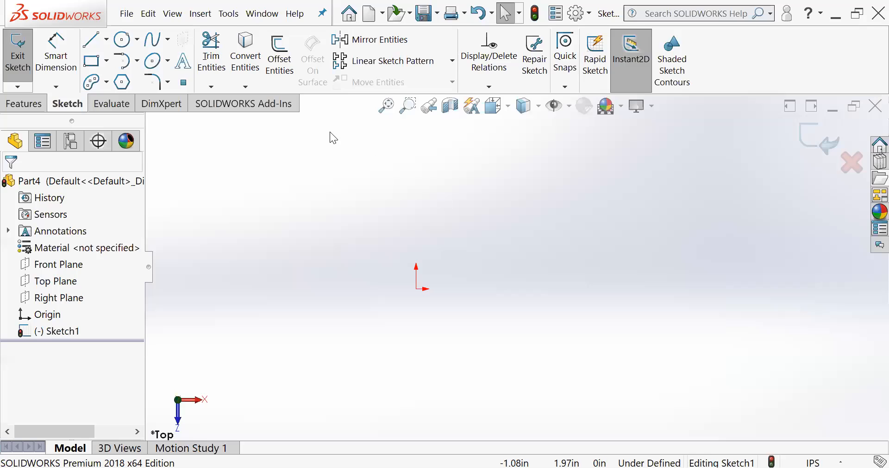
- Sketch a corner rectangle from the origin toward the upper right, about 2.27 in wide and 1.12 in high
left_click(93, 60)
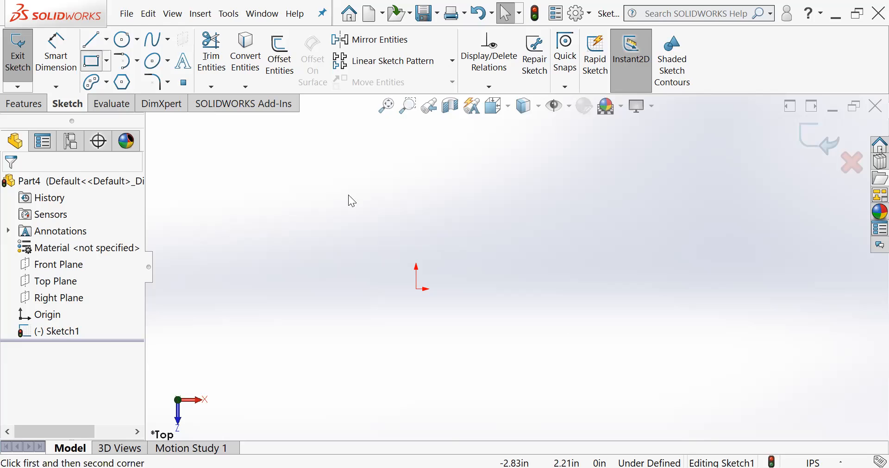
left_click(416, 289)
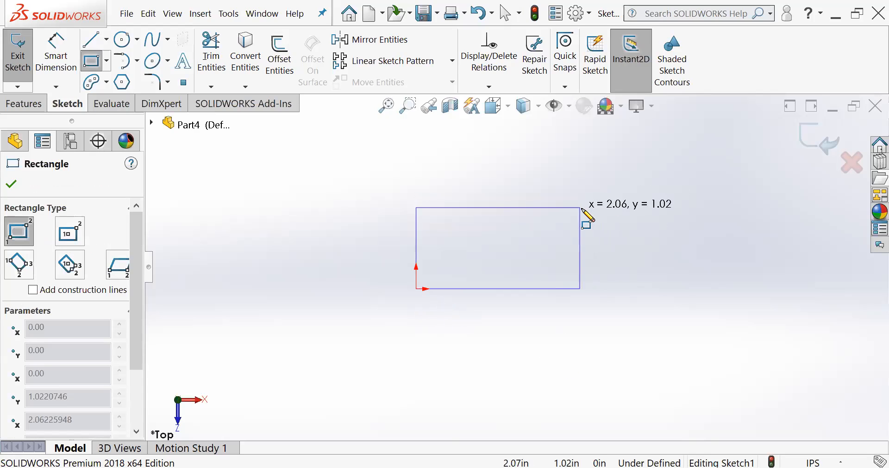
left_click(595, 200)
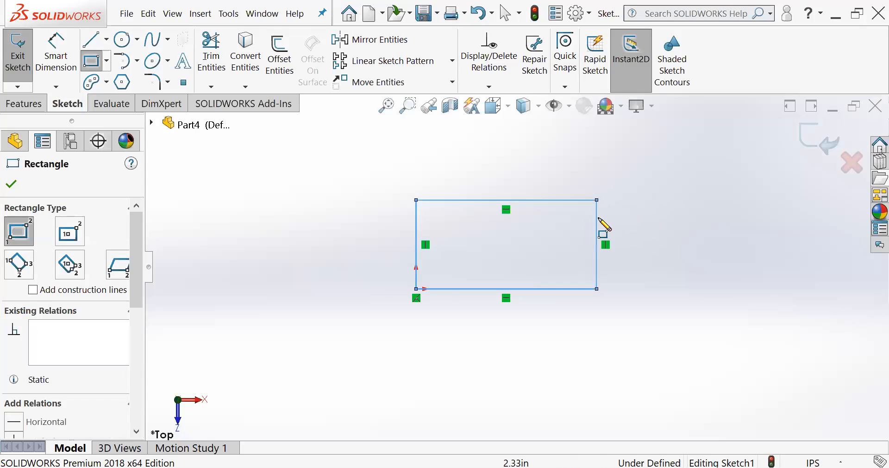
scroll(601, 225, "down", 4)
scroll(594, 315, "up", 1)
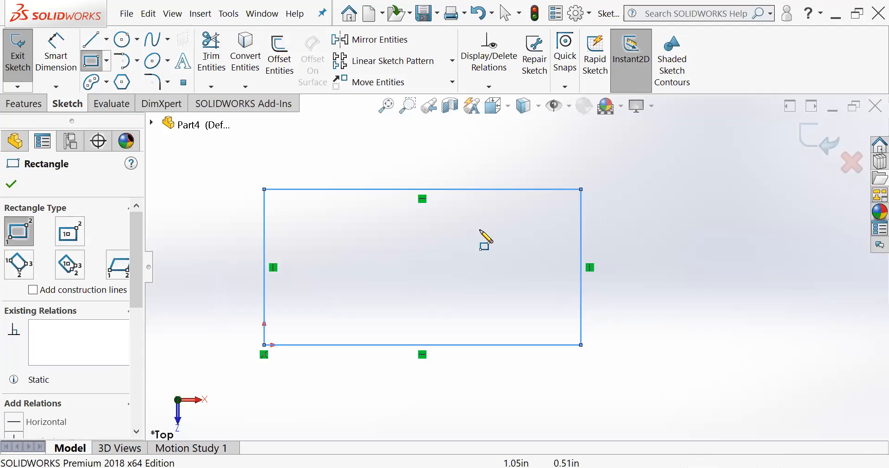
- Sketch a circle centred on the midpoint of the rectangle's right edge, passing through the lower right corner
left_click(122, 39)
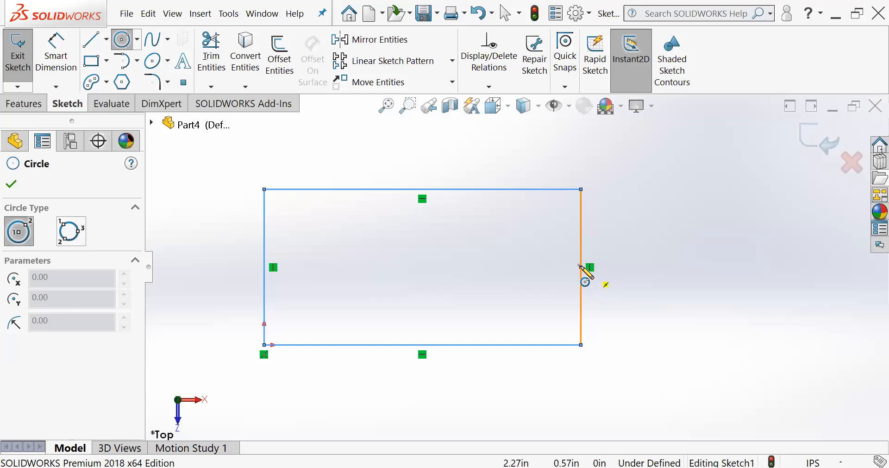
left_click(581, 267)
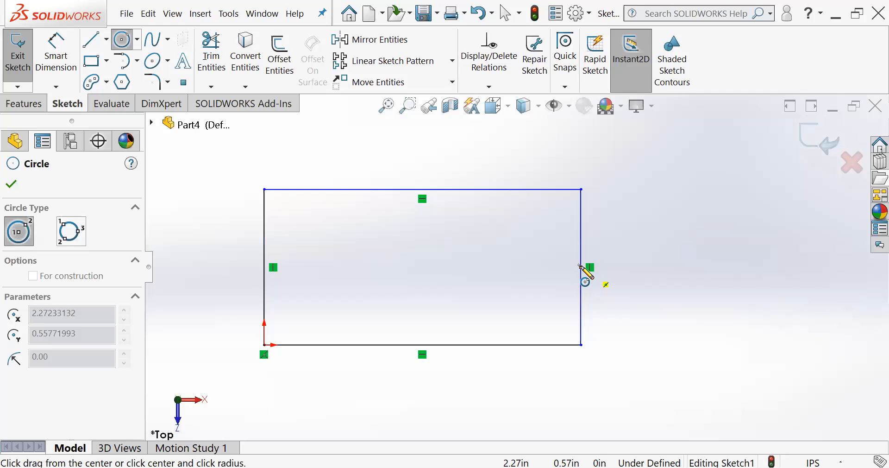
left_click(581, 345)
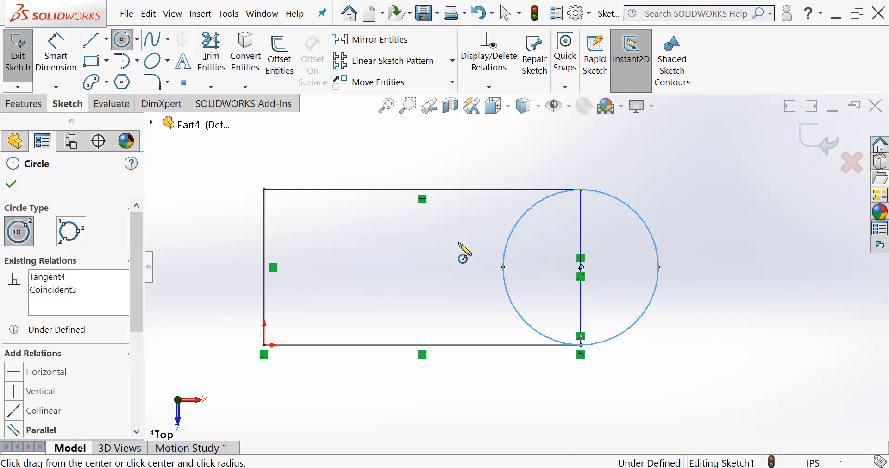
- Sketch a smaller concentric circle with a radius of about 0.26 in inside the large circle
left_click(580, 268)
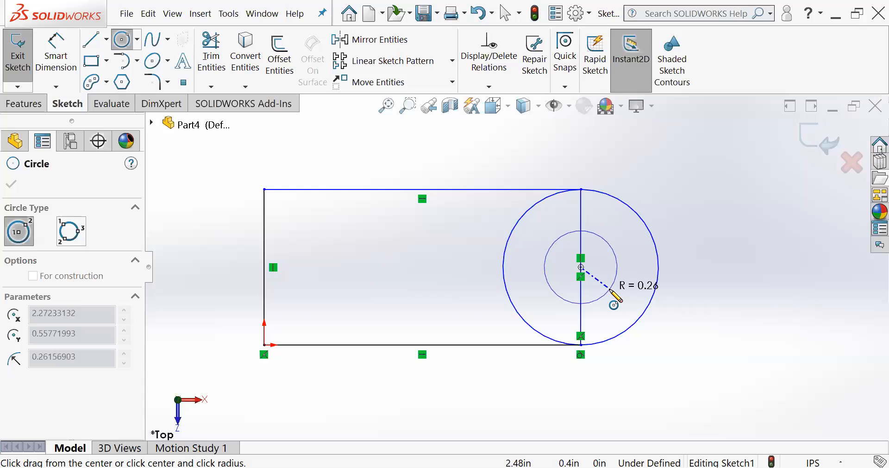
left_click(611, 292)
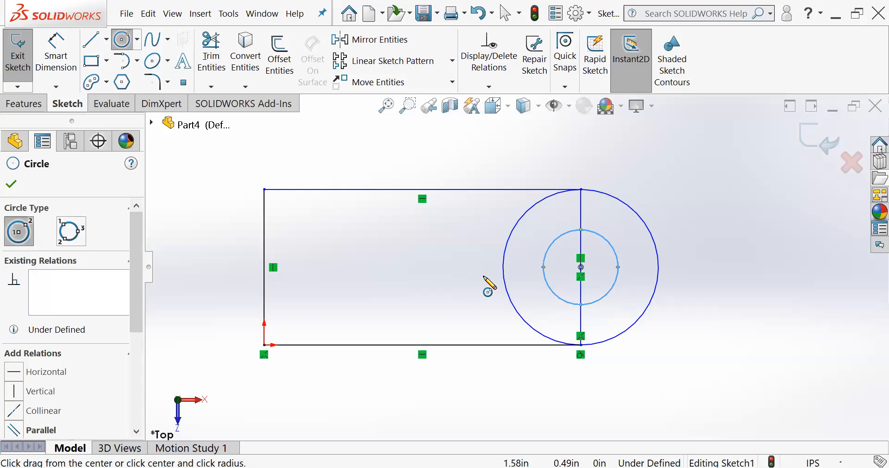
scroll(484, 278, "down", 2)
scroll(488, 284, "up", 4)
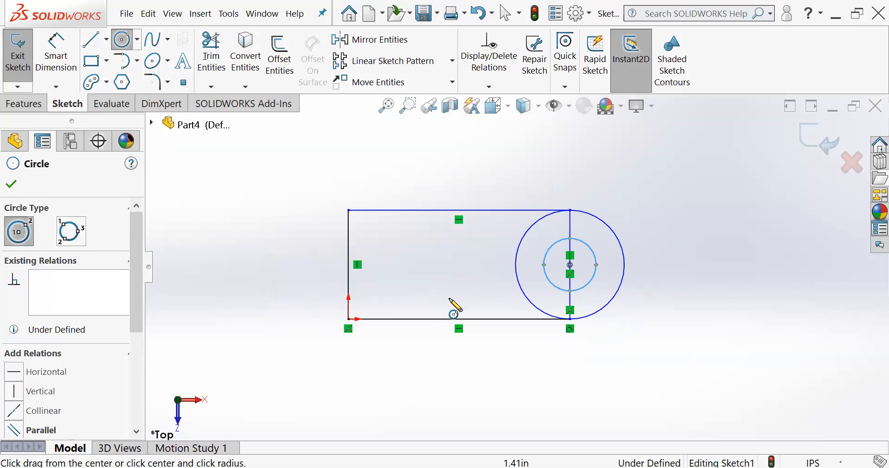
key("Escape")
scroll(517, 279, "down", 2)
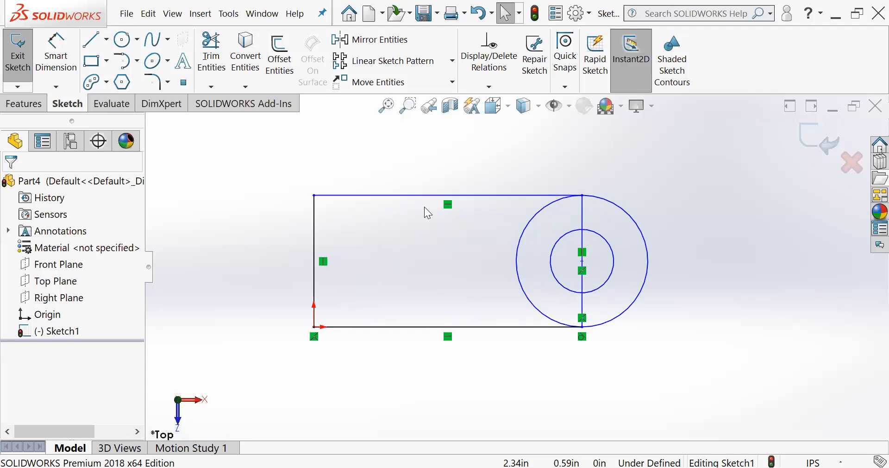
- Power trim the rectangle's right edge and the large circle's inner half, leaving a rounded-end outline with the small circle
left_click(211, 52)
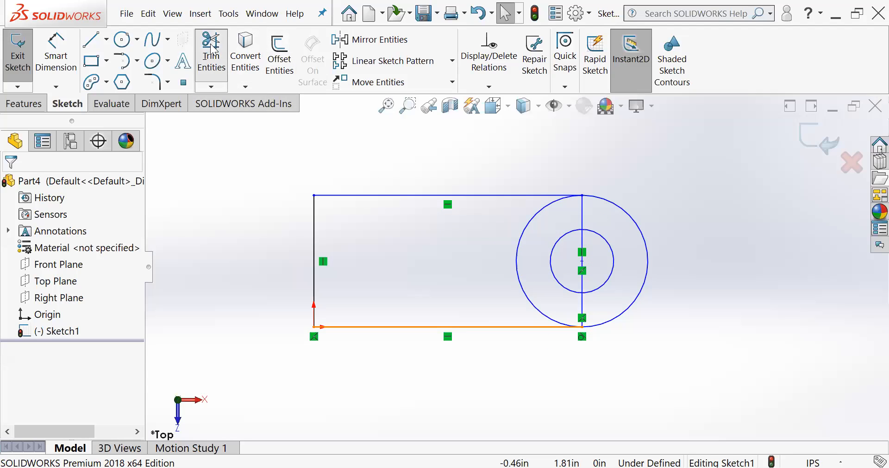
left_click_drag(569, 256, 589, 263)
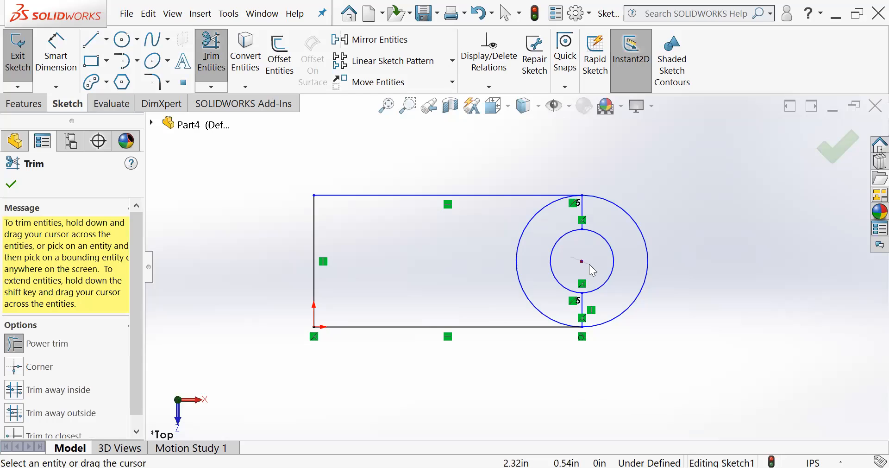
mouse_move(501, 229)
left_mouse_down()
mouse_move(529, 241)
mouse_move(617, 213)
mouse_move(616, 293)
mouse_move(581, 318)
left_mouse_up()
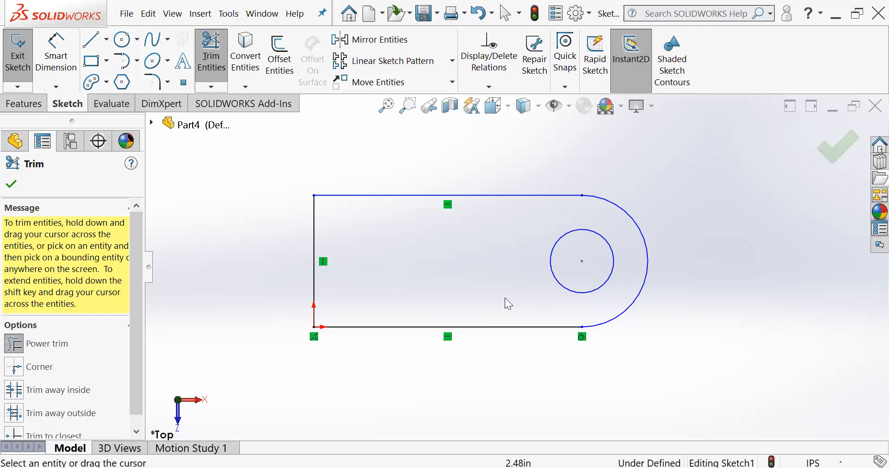
scroll(506, 299, "down", 2)
scroll(492, 296, "up", 3)
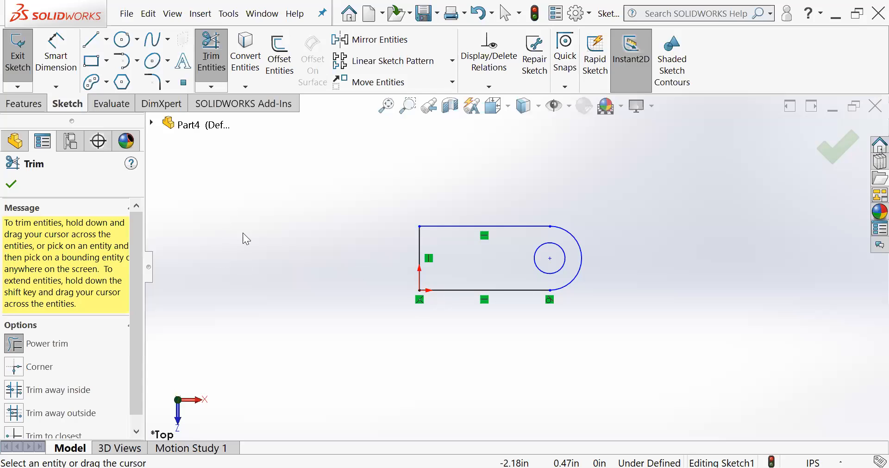
left_click(11, 185)
scroll(477, 250, "down", 2)
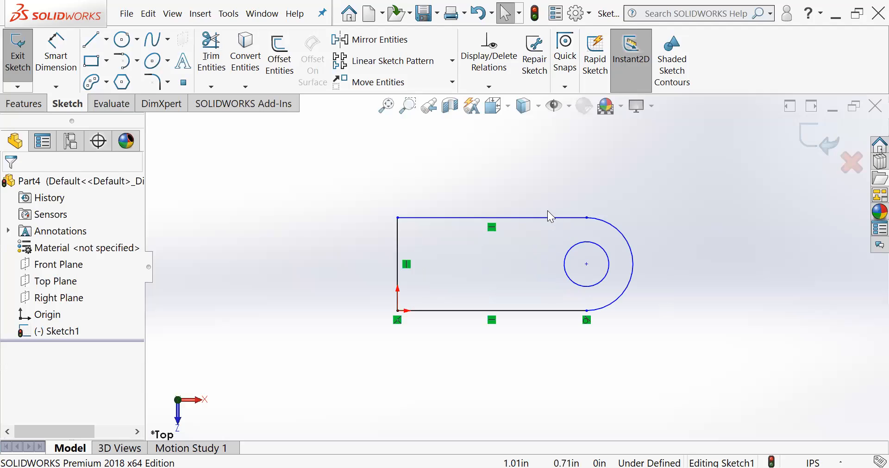
left_click(489, 321)
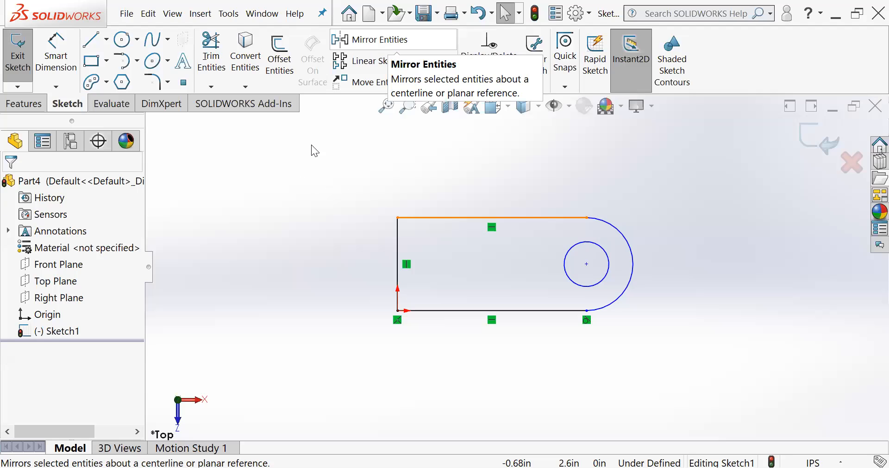
left_click(375, 40)
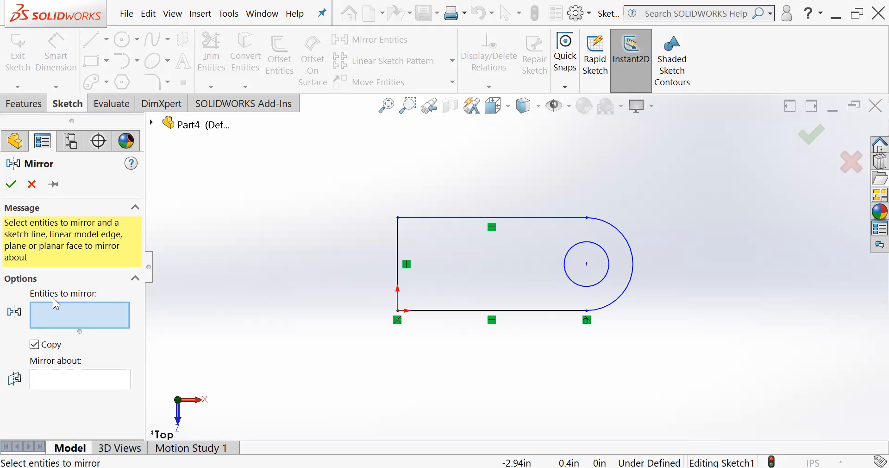
mouse_move(705, 361)
left_mouse_down()
mouse_move(672, 358)
mouse_move(577, 310)
mouse_move(474, 216)
left_mouse_up()
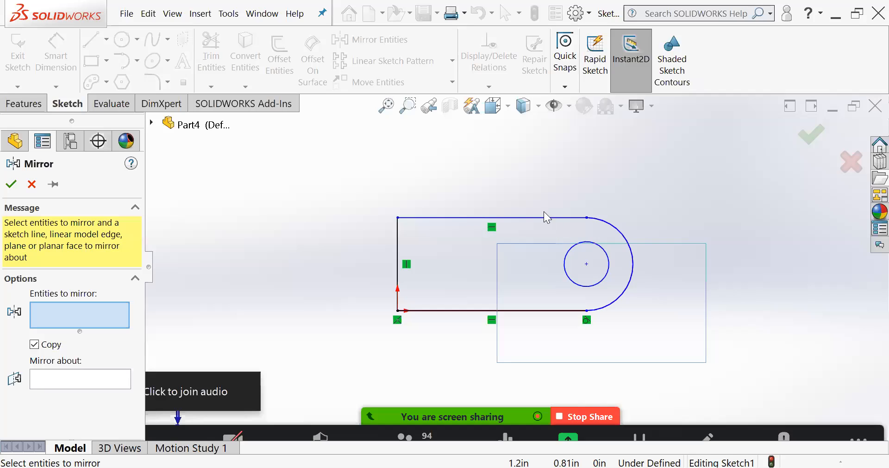
left_click_drag(492, 222, 492, 223)
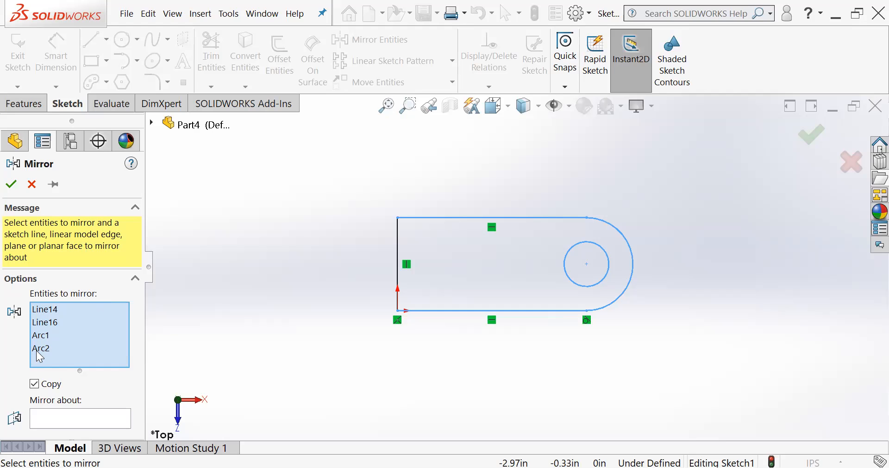
left_click(31, 184)
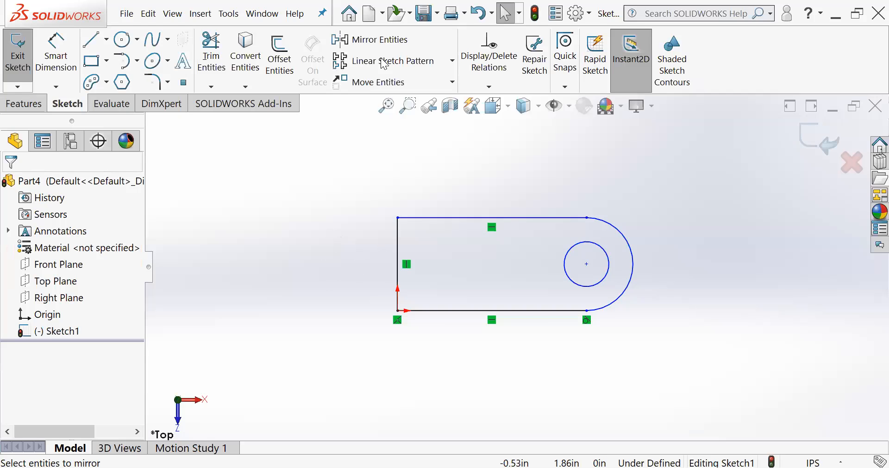
- Set up a mirror copy of both horizontal lines, the end arc and the small circle about the vertical line through the origin
left_click(372, 40)
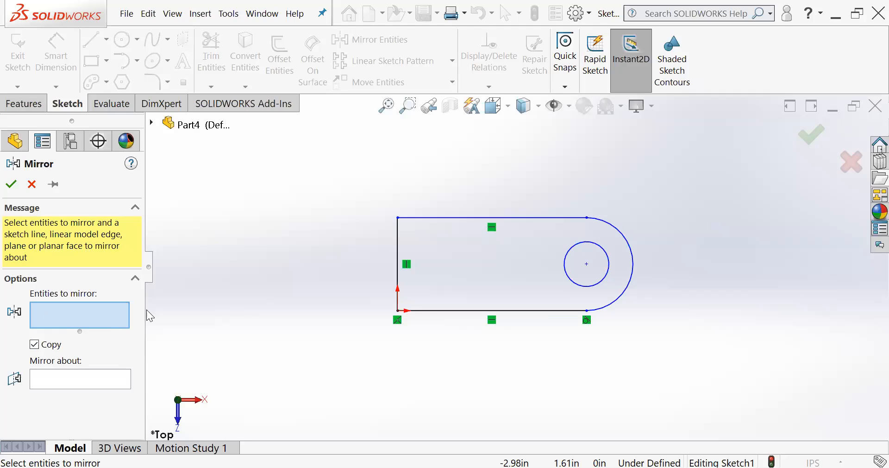
left_click_drag(660, 320, 463, 204)
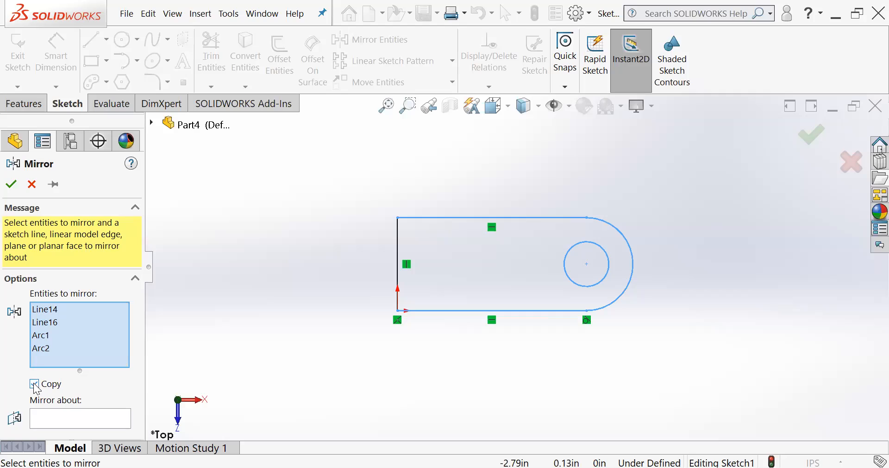
left_click(63, 418)
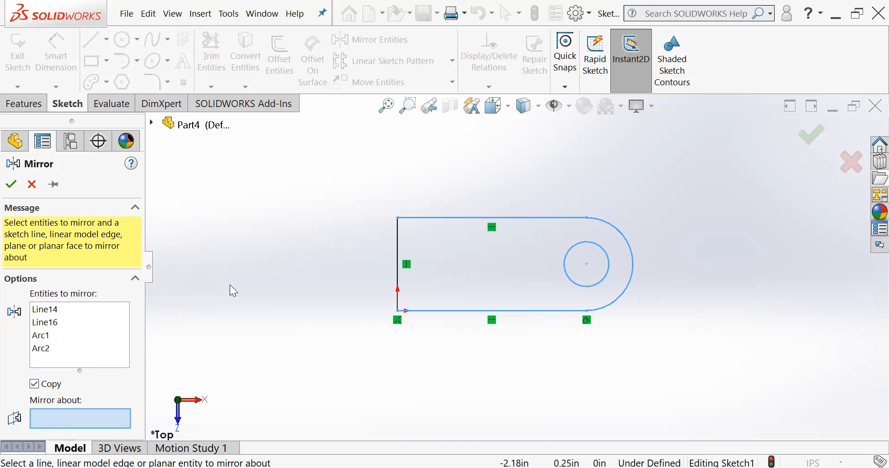
left_click(398, 270)
key("ctrl+Right")
key("ctrl+Right")
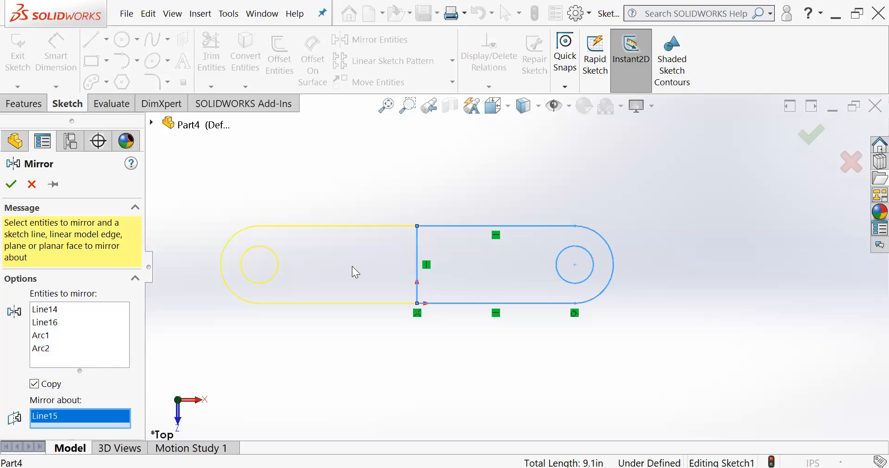
key("z")
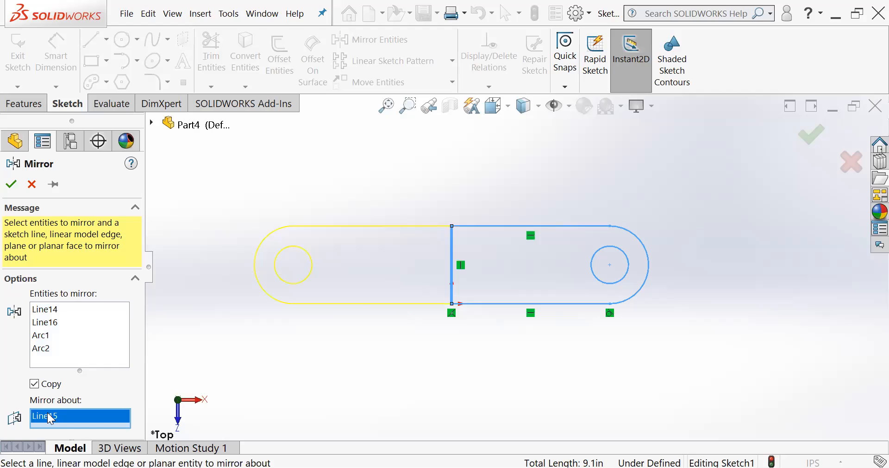
- Try the bottom horizontal line as the mirror line in place of the vertical line, and clear it again
key("Delete")
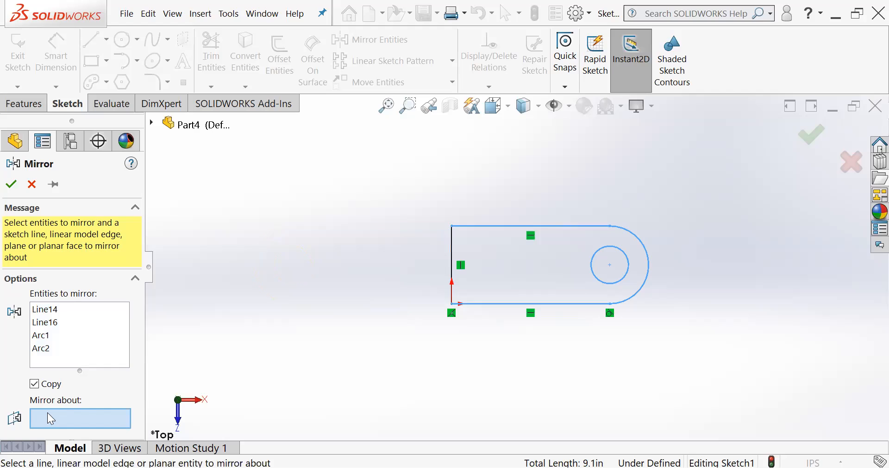
left_click(509, 303)
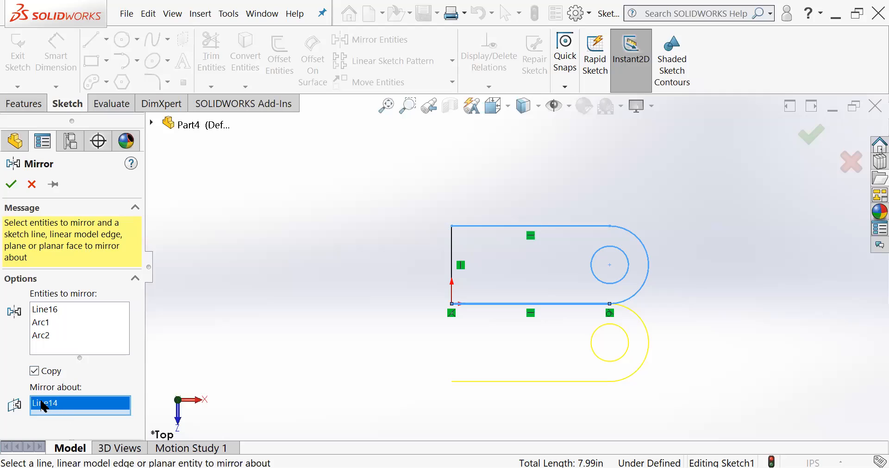
key("Delete")
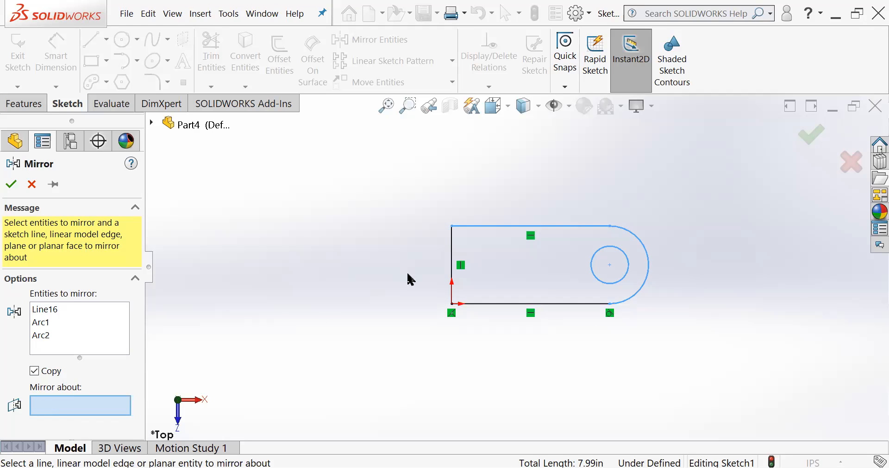
- Mirror the entities about the vertical line with Copy on, adding the bottom horizontal line back to the entities to mirror
left_click(451, 260)
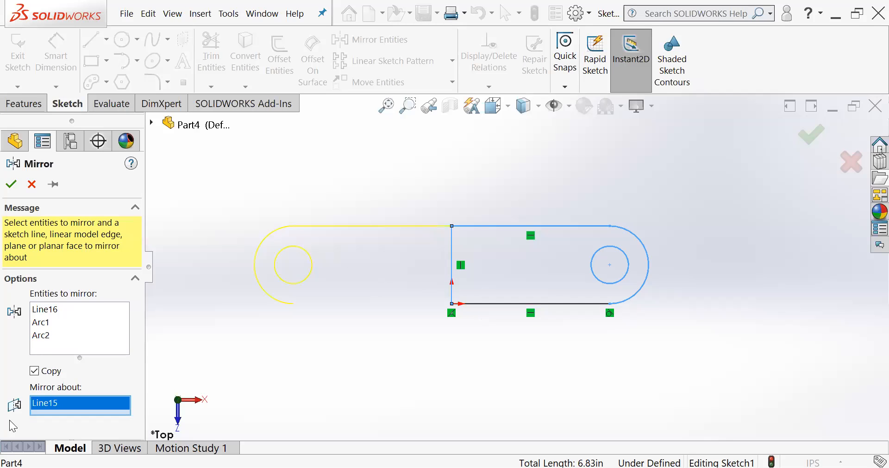
left_click(63, 338)
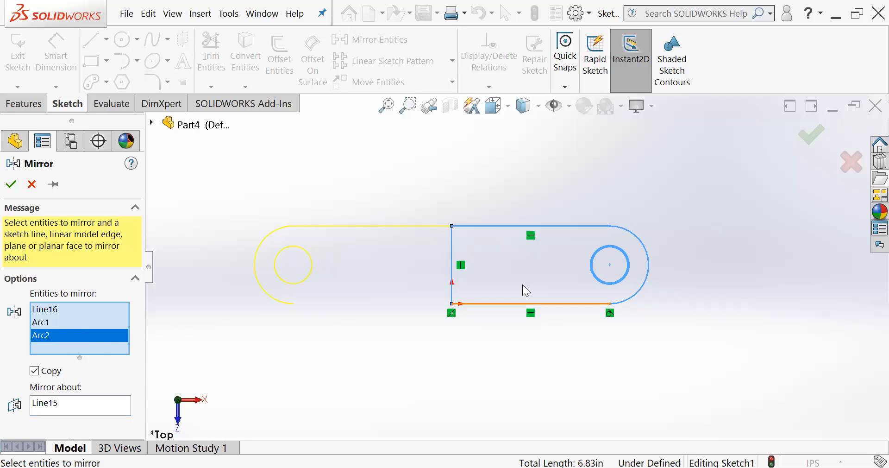
left_click(484, 305)
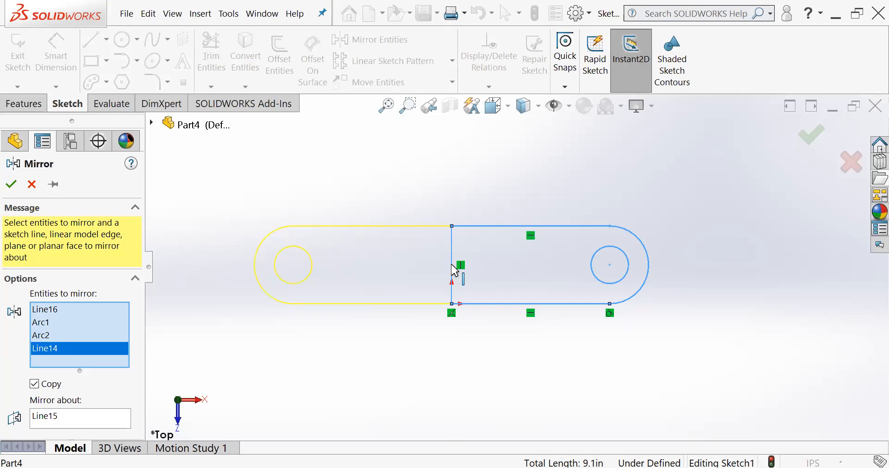
left_click(61, 310)
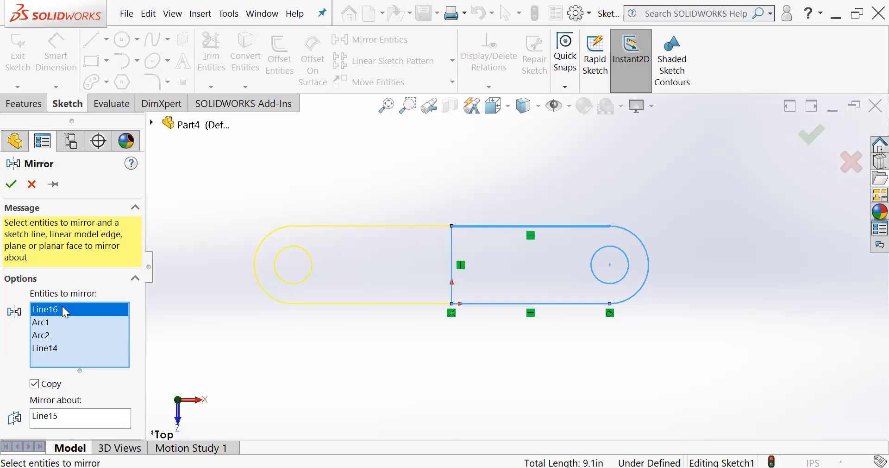
left_click(52, 326)
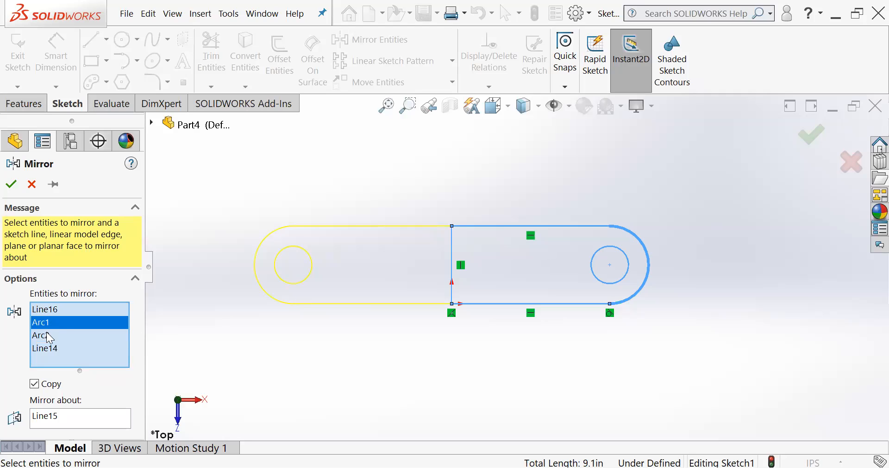
left_click(48, 336)
left_click(48, 349)
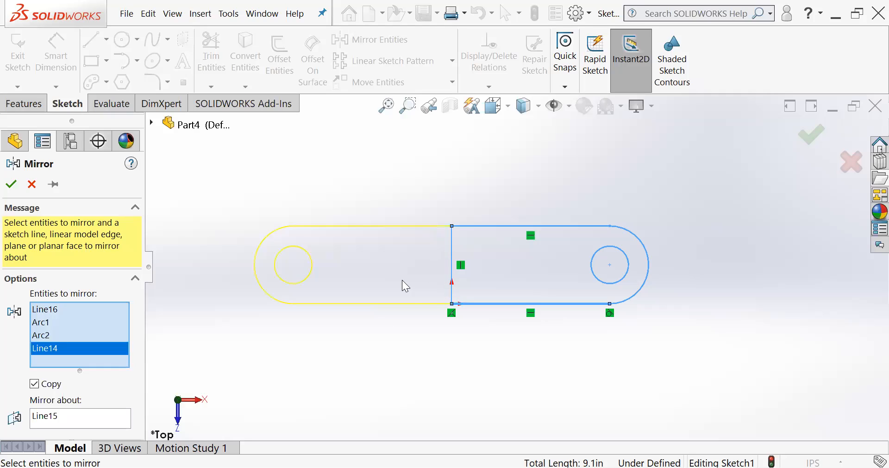
left_click(11, 183)
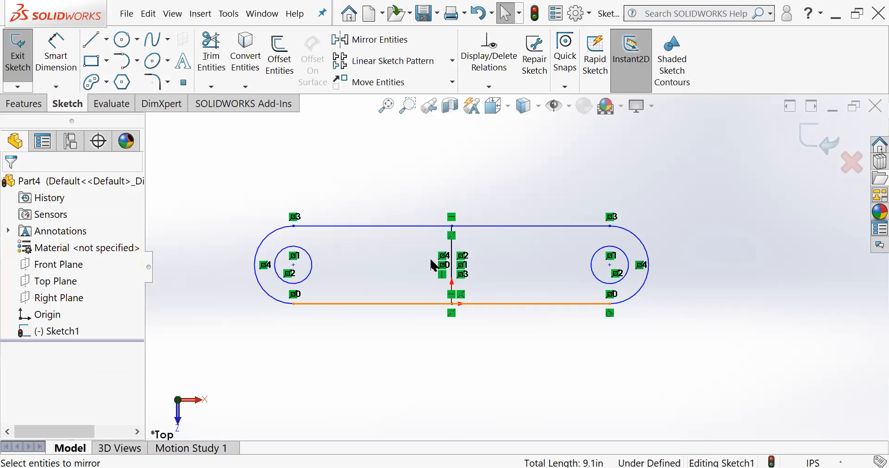
- Convert the vertical line in the middle of the mirrored profile to construction geometry
key("f")
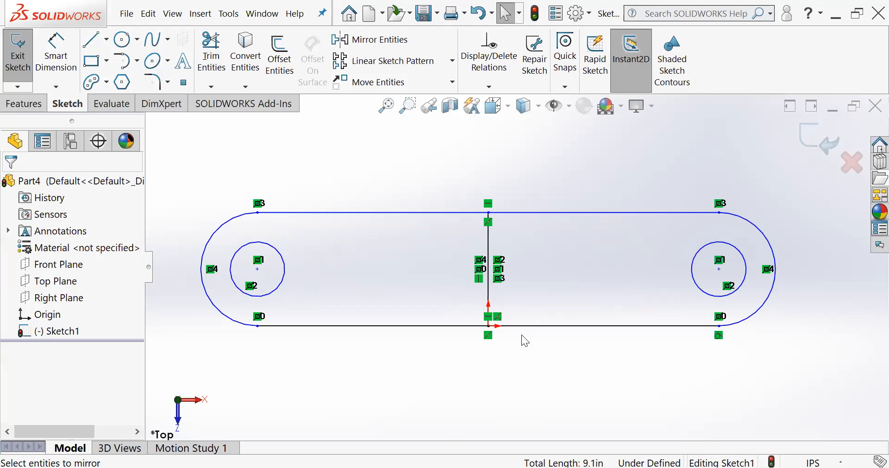
scroll(552, 343, "down", 1)
scroll(551, 343, "up", 1)
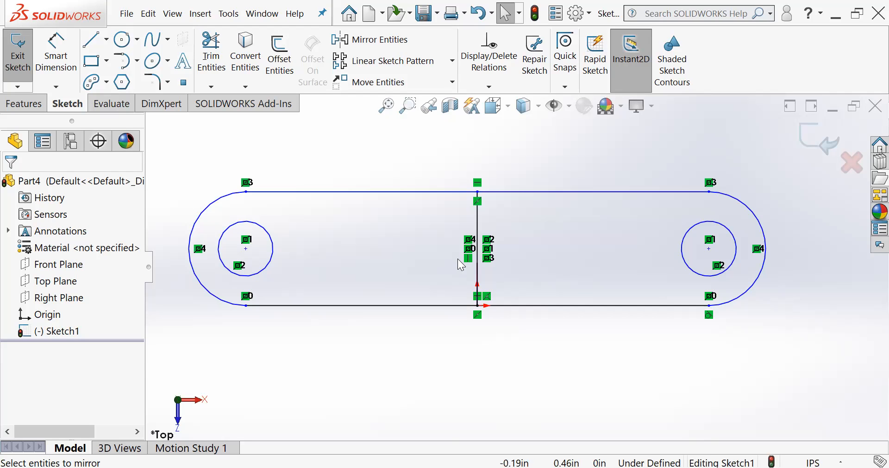
scroll(397, 232, "up", 2)
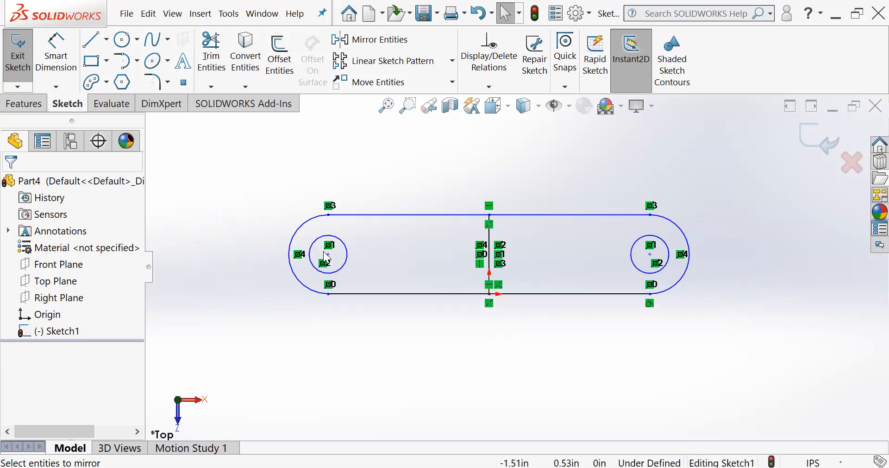
scroll(446, 262, "down", 1)
scroll(569, 277, "down", 1)
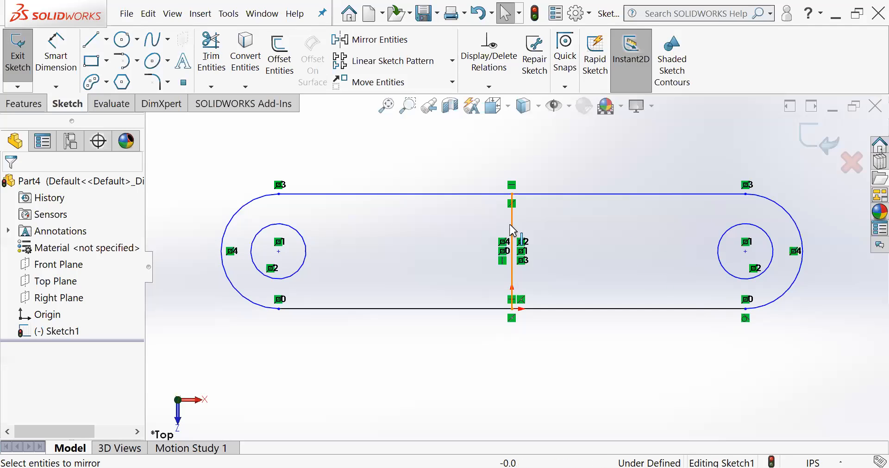
left_click(512, 229)
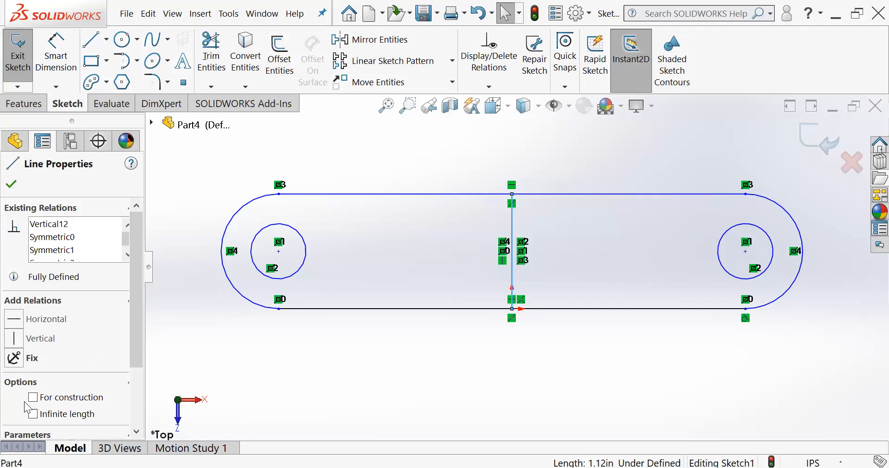
left_click(528, 276)
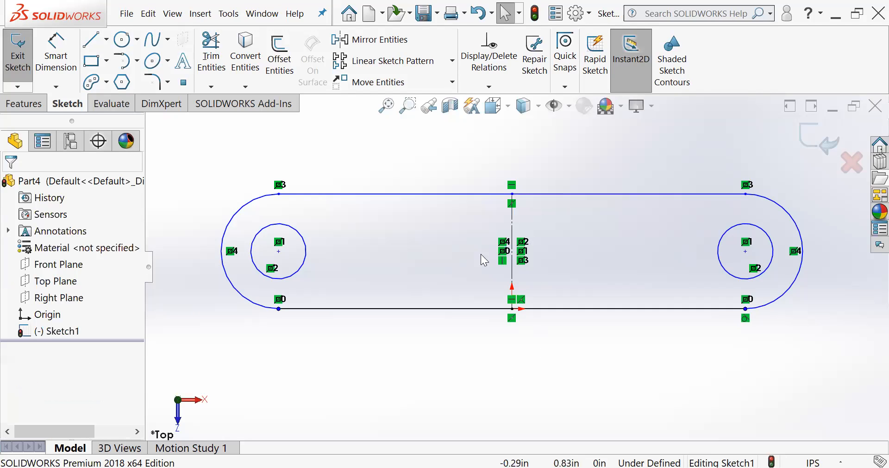
- Dimension the horizontal distance from the construction line's upper endpoint to the right arc's upper endpoint as 1 in
scroll(595, 293, "down", 3)
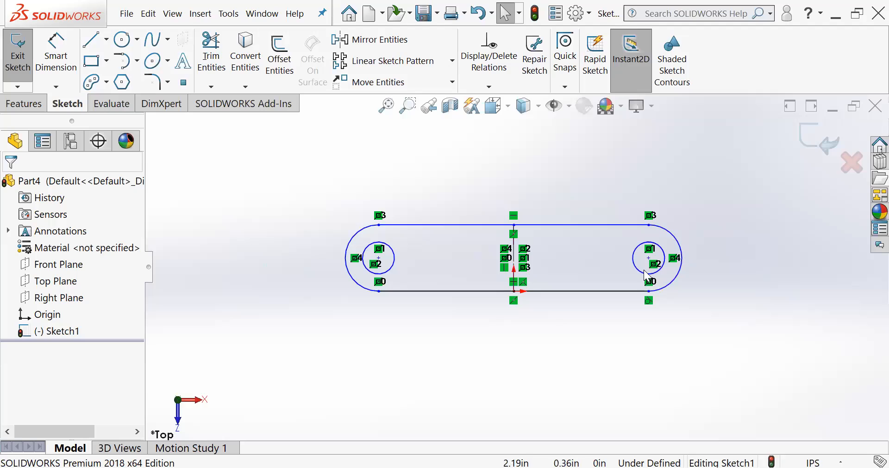
scroll(671, 274, "down", 1)
scroll(539, 242, "down", 1)
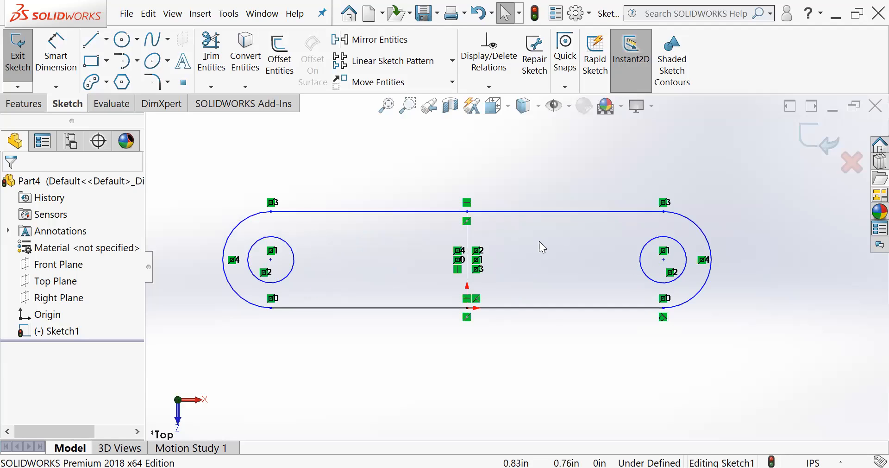
left_click(59, 51)
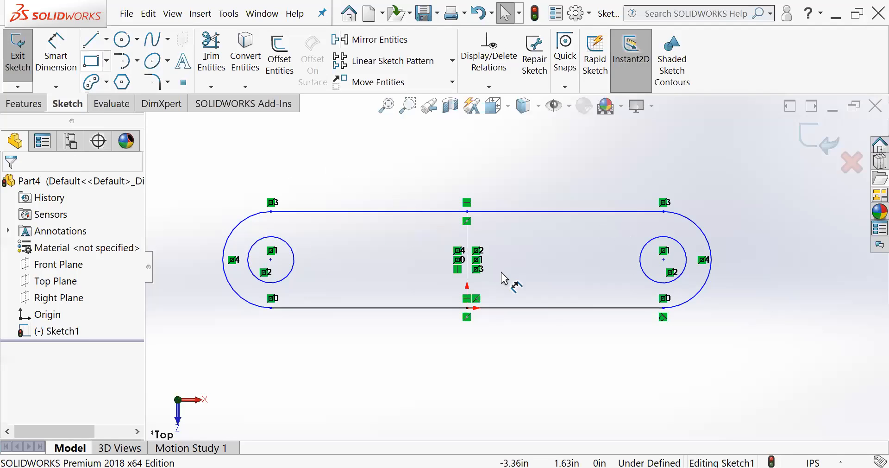
left_click(577, 212)
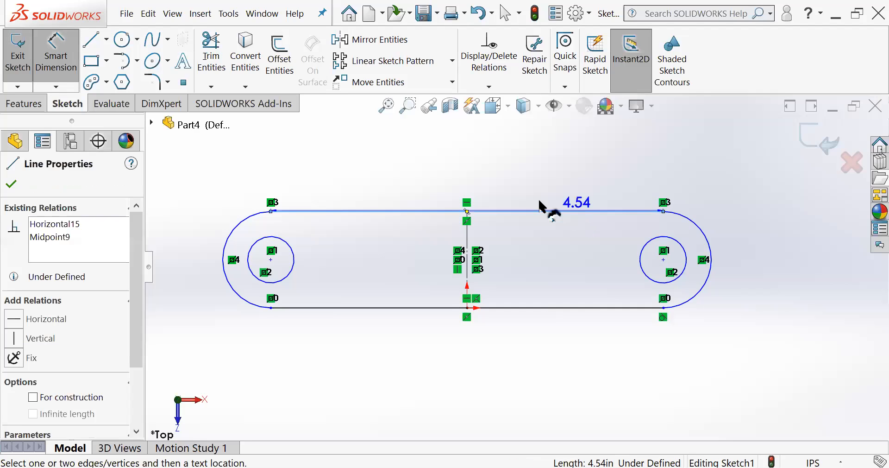
key("Escape")
left_click(467, 212)
left_click(663, 212)
left_click(571, 188)
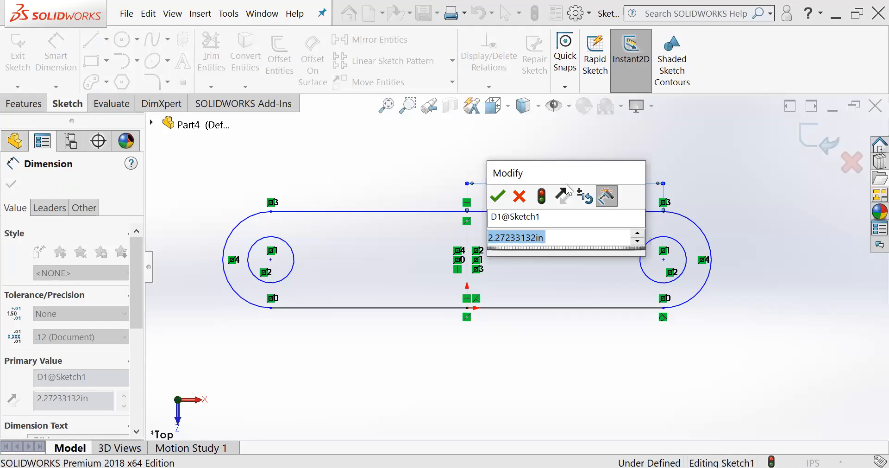
type("1")
key("Return")
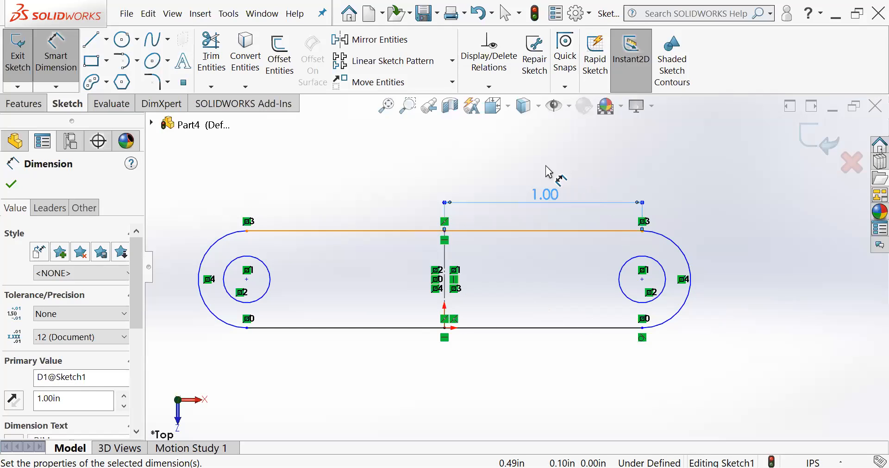
- Dimension the right arc's radius, try a value of 0.5 in, and undo that value change
scroll(676, 253, "down", 1)
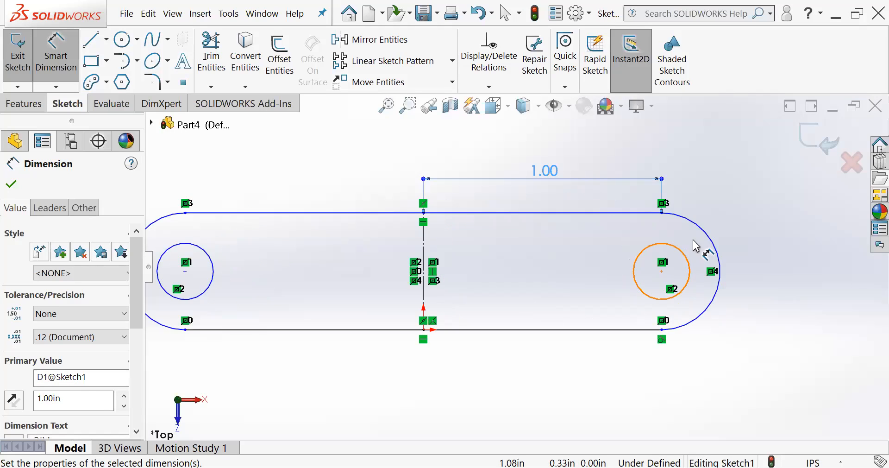
left_click(723, 239)
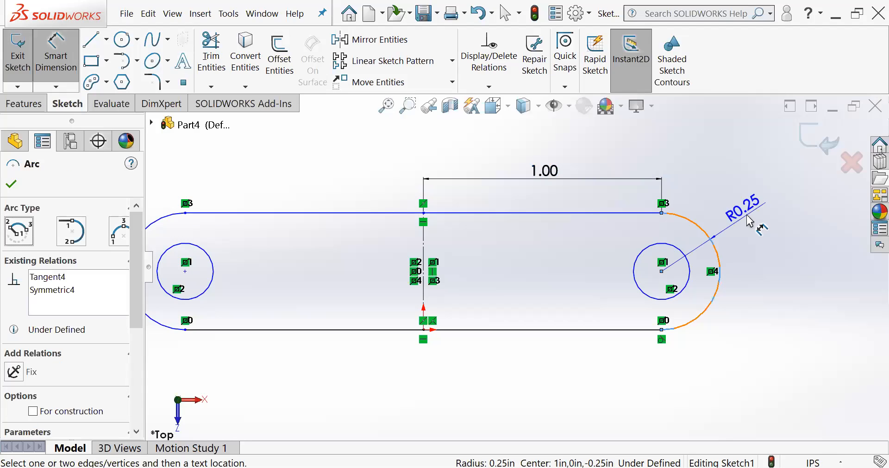
left_click(750, 221)
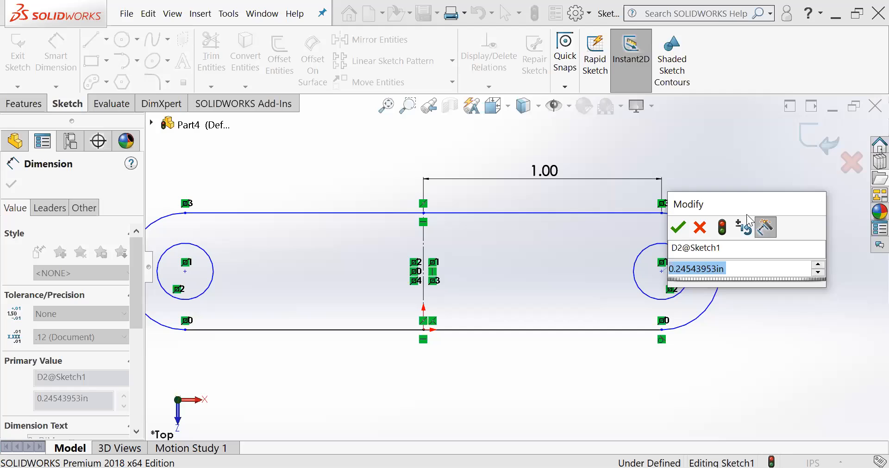
type("3")
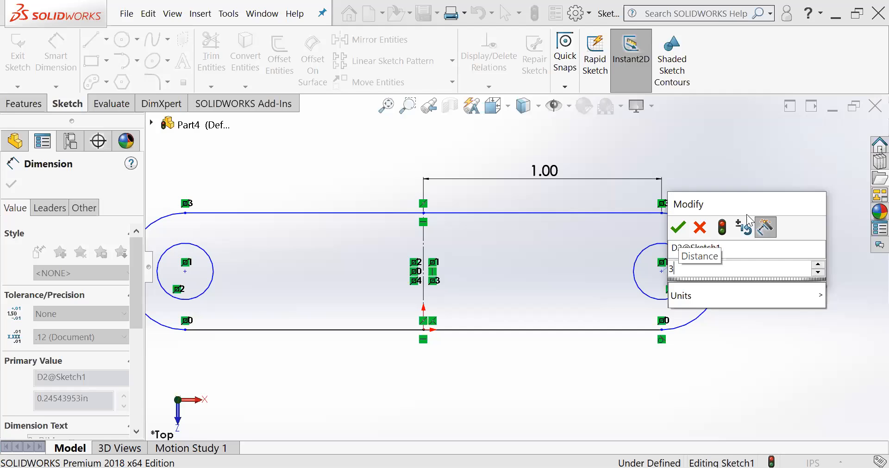
key("BackSpace")
type(".5")
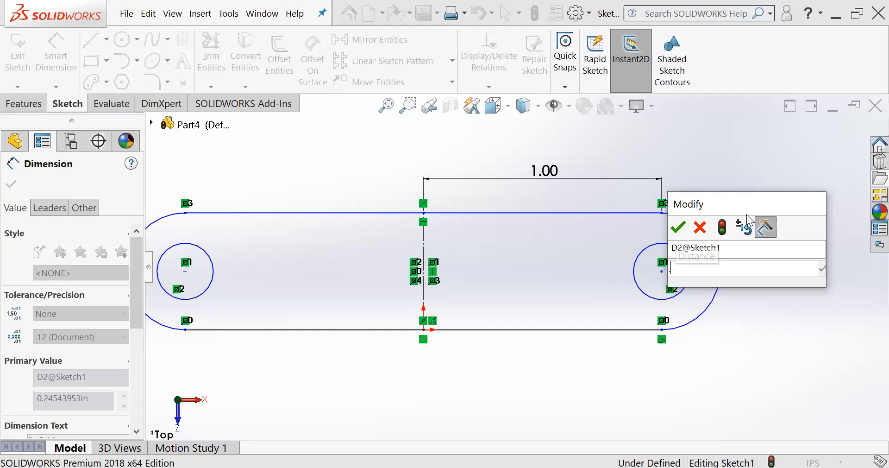
key("Return")
key("ctrl+z")
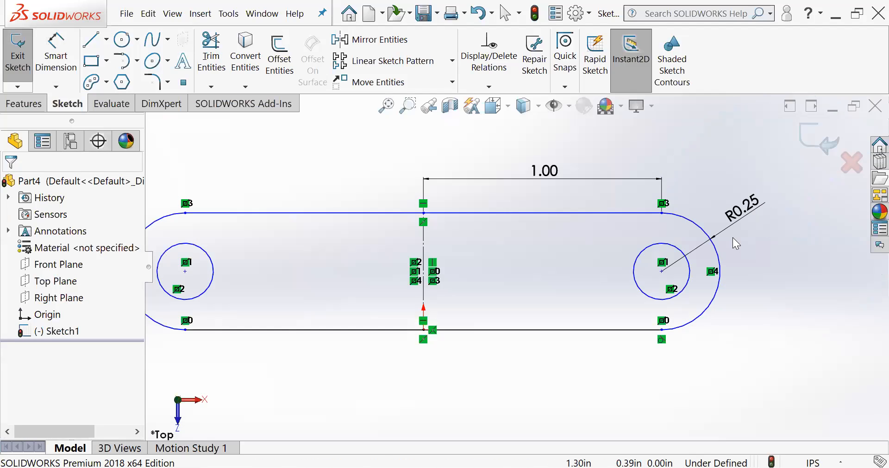
- Dimension the right circle's diameter as 0.4 in
scroll(458, 273, "down", 3)
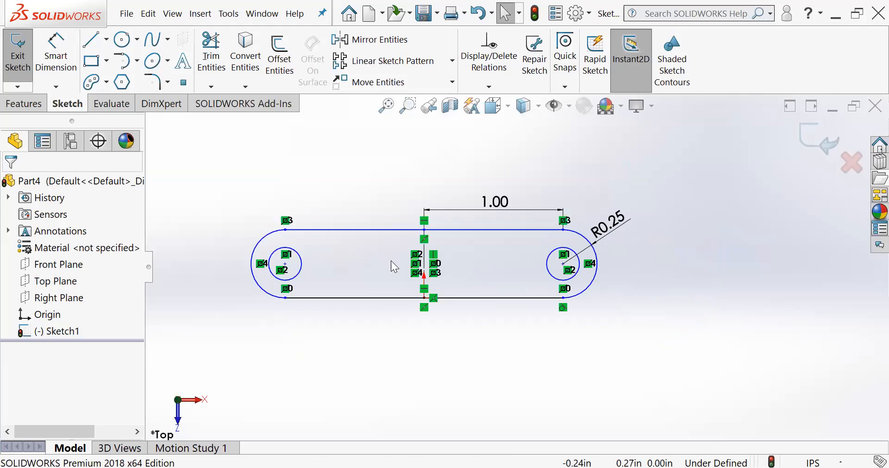
scroll(433, 266, "up", 1)
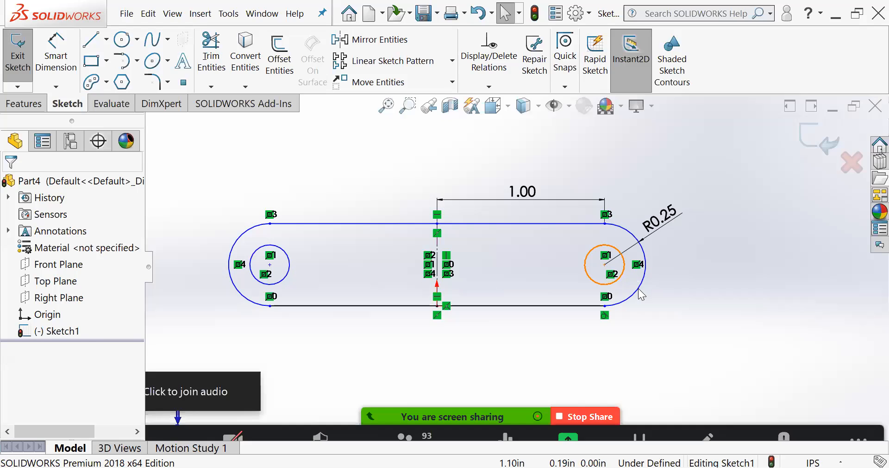
left_click(623, 278)
key("Escape")
left_click(55, 57)
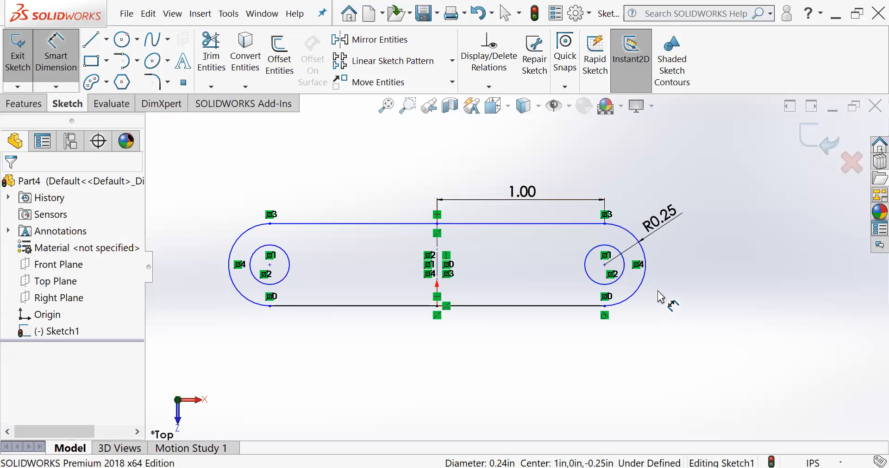
left_click(626, 278)
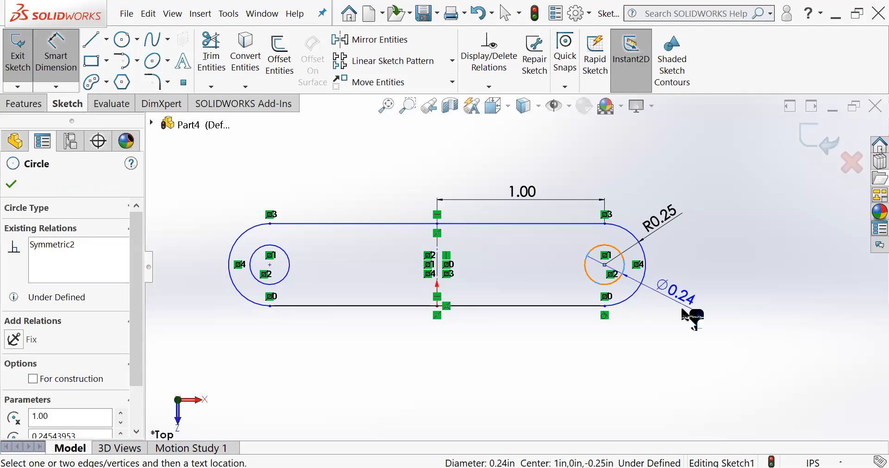
left_click(675, 306)
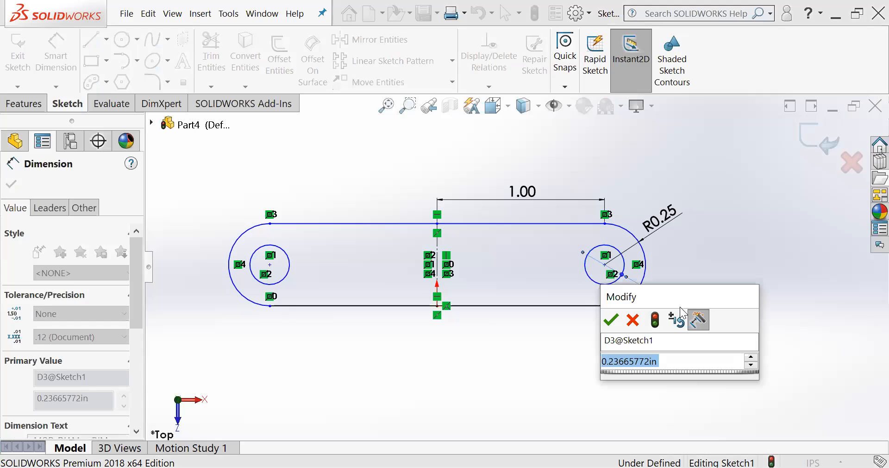
type(".")
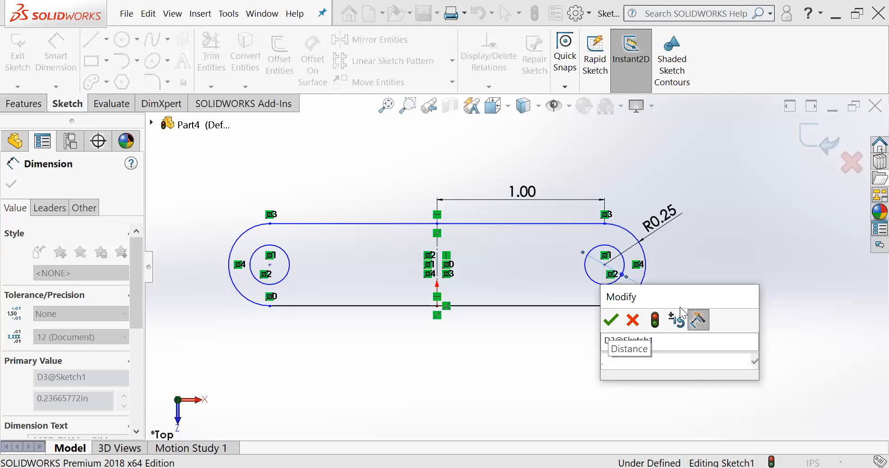
type("4")
key("Return")
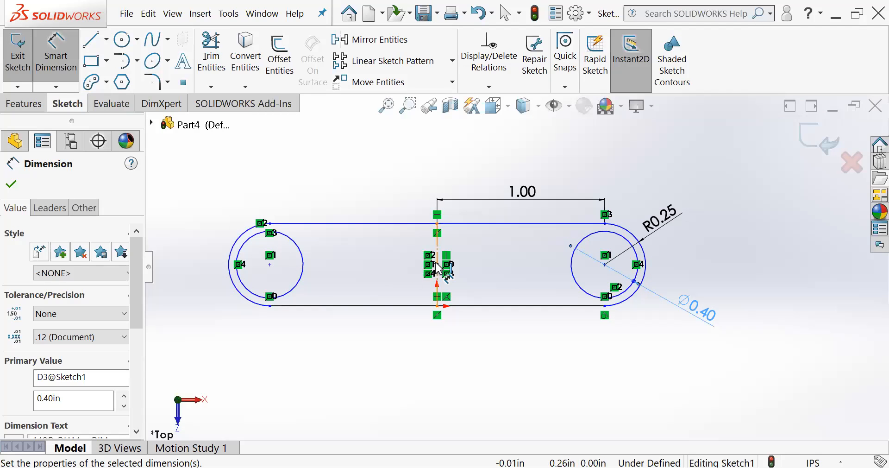
key("Escape")
- Set the horizontal distance from the construction line to the right arc's upper endpoint to 0.5 in
double_click(532, 193)
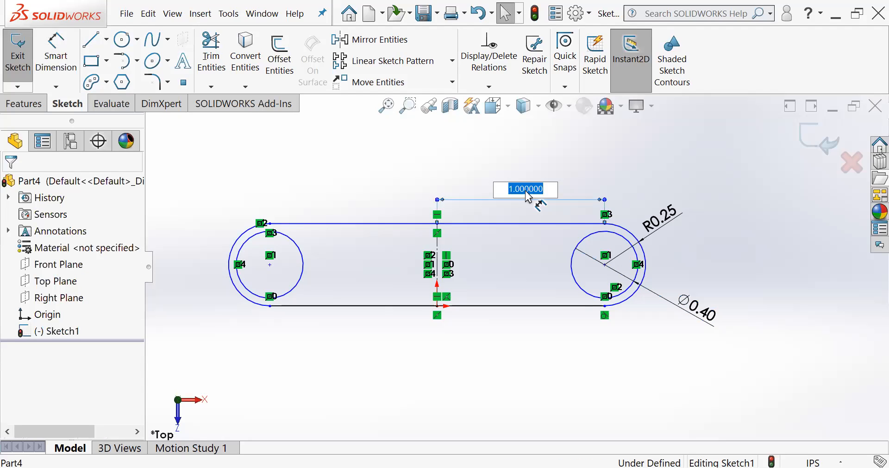
key("Return")
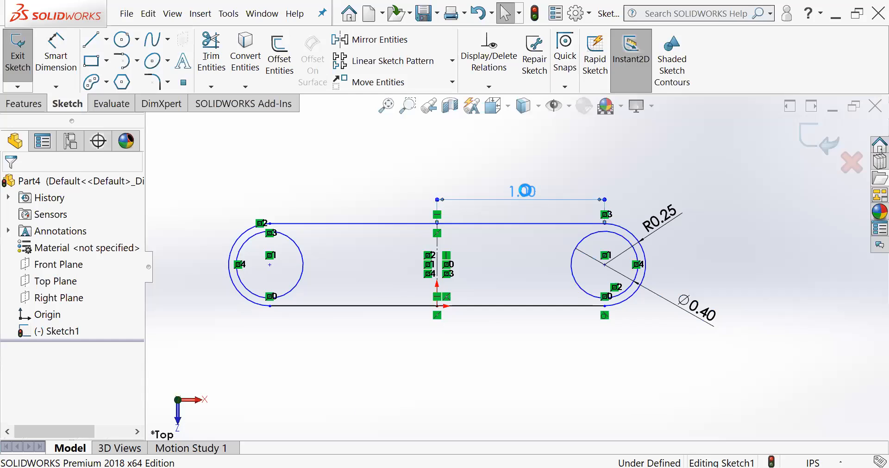
double_click(525, 191)
key("BackSpace")
type(".5")
key("Return")
key("f")
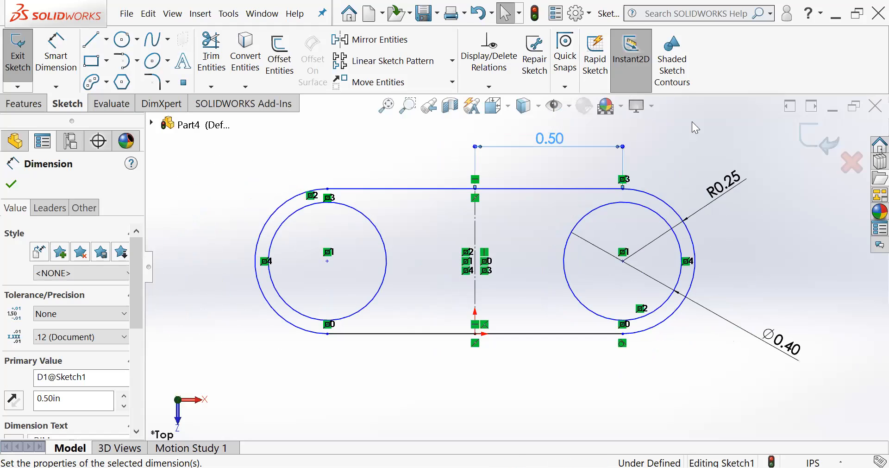
left_click(685, 350)
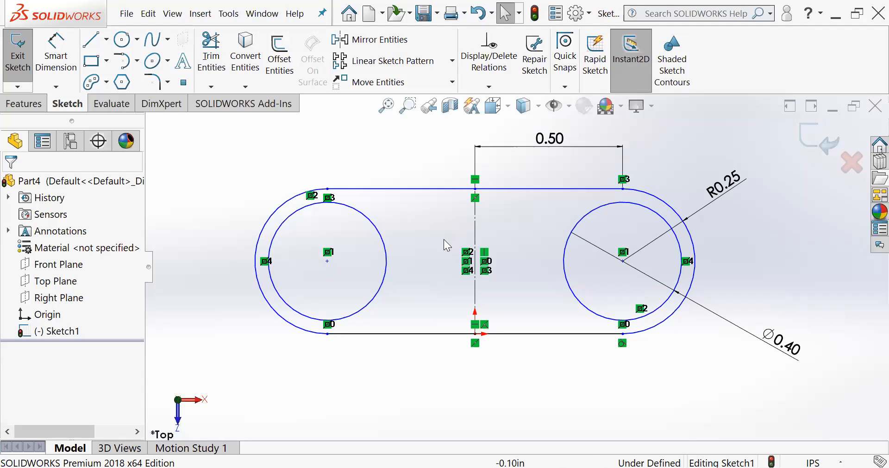
scroll(443, 239, "down", 3)
scroll(602, 253, "up", 5)
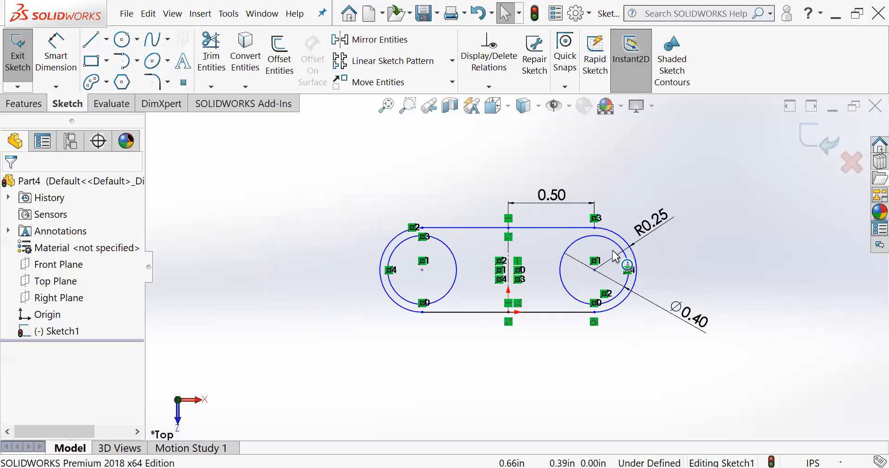
scroll(413, 298, "down", 2)
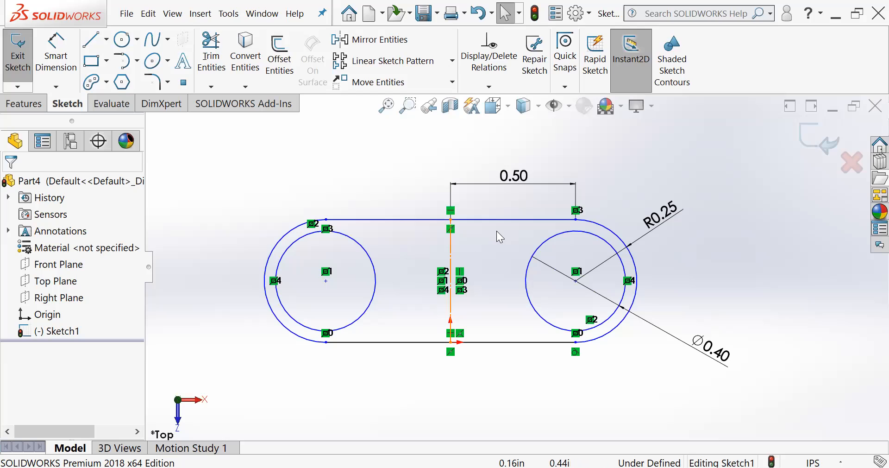
scroll(366, 340, "down", 2)
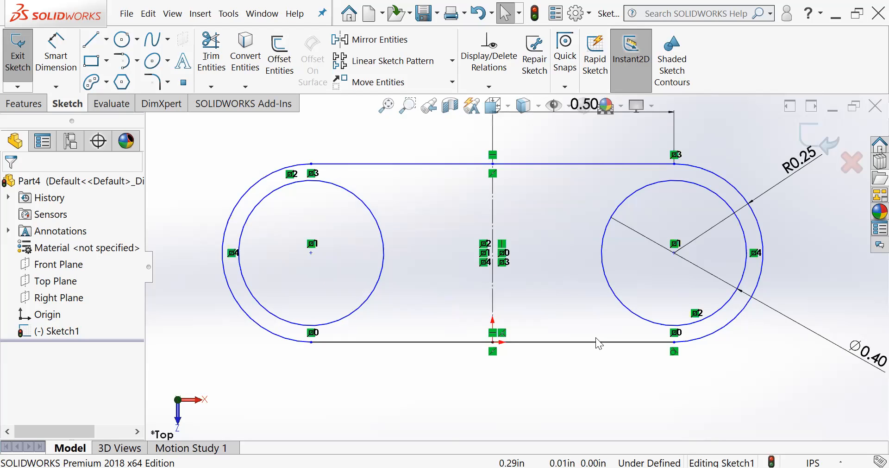
scroll(515, 266, "up", 3)
scroll(667, 298, "down", 1)
scroll(666, 297, "up", 1)
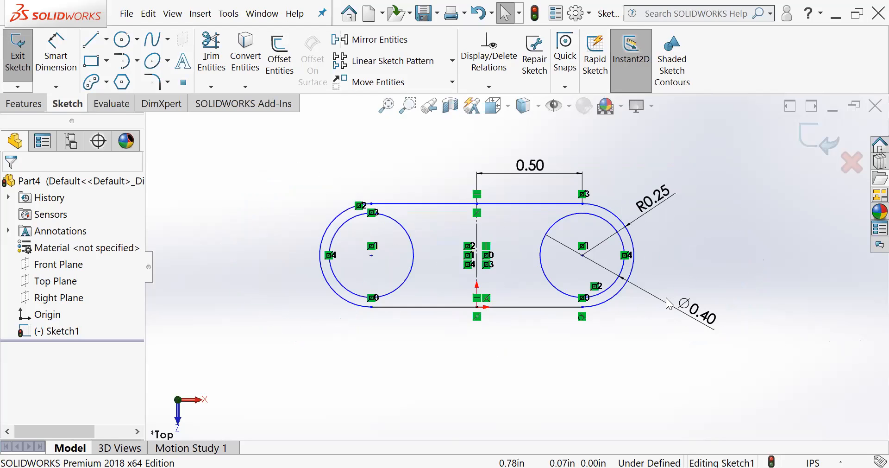
- Select the whole mirrored profile with its circles and dimensions and delete it from the sketch
mouse_move(788, 367)
left_mouse_down()
mouse_move(241, 134)
mouse_move(252, 122)
left_mouse_up()
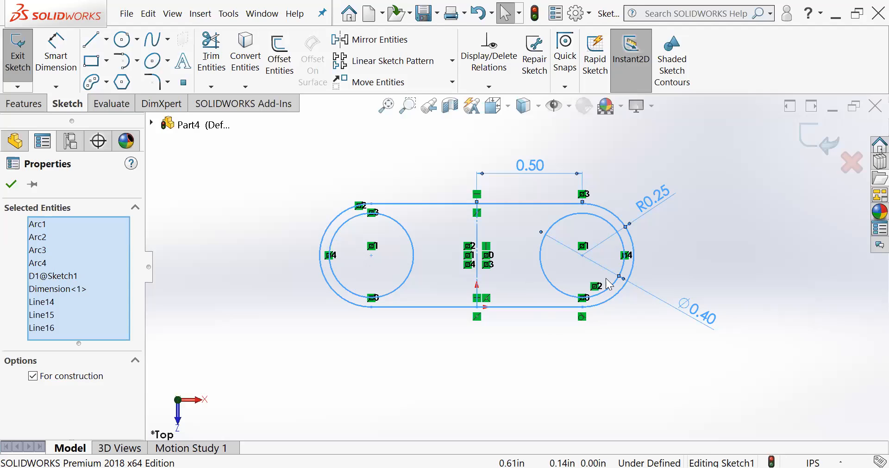
left_click(756, 341)
left_click_drag(764, 370, 238, 113)
key("Delete")
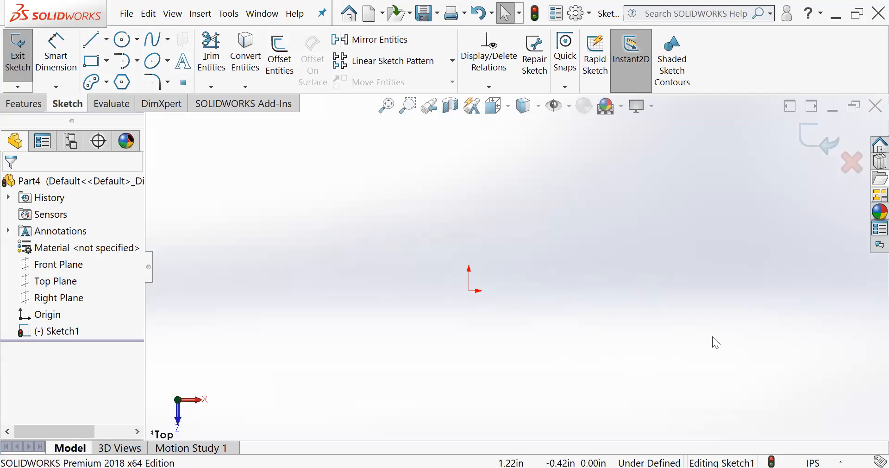
- Draw a wide corner rectangle with its lower-left corner on the origin
left_click(92, 61)
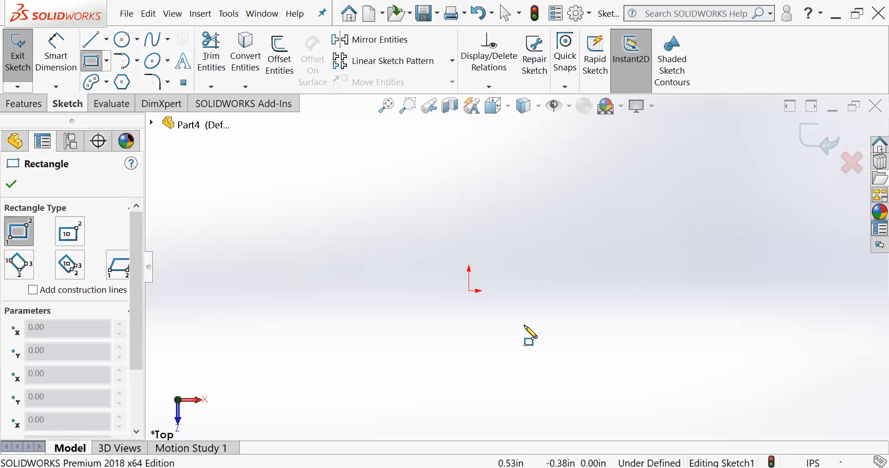
left_click(469, 290)
left_click(746, 174)
scroll(717, 251, "down", 1)
scroll(746, 214, "up", 2)
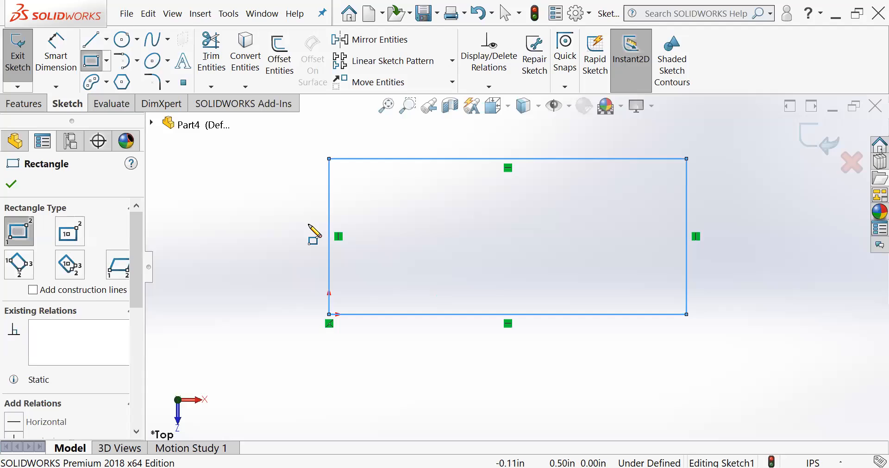
key("Escape")
- Draw a small circle inside the rectangle near its lower-left corner
left_click(131, 41)
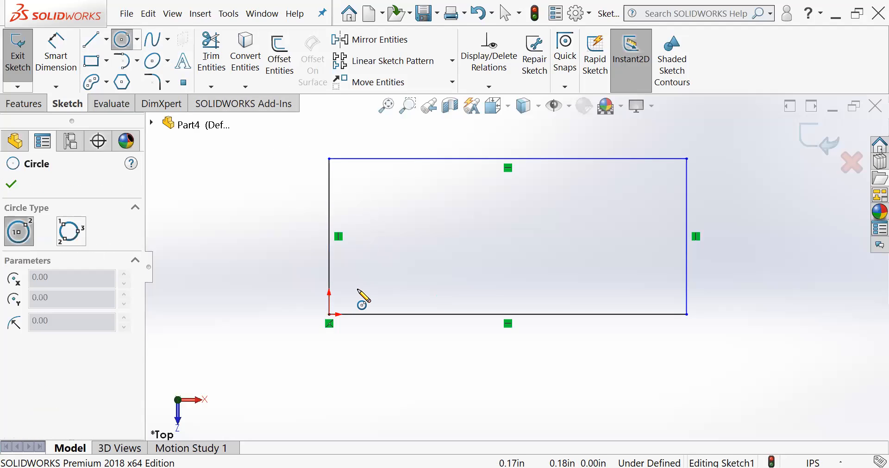
left_click_drag(355, 292, 365, 301)
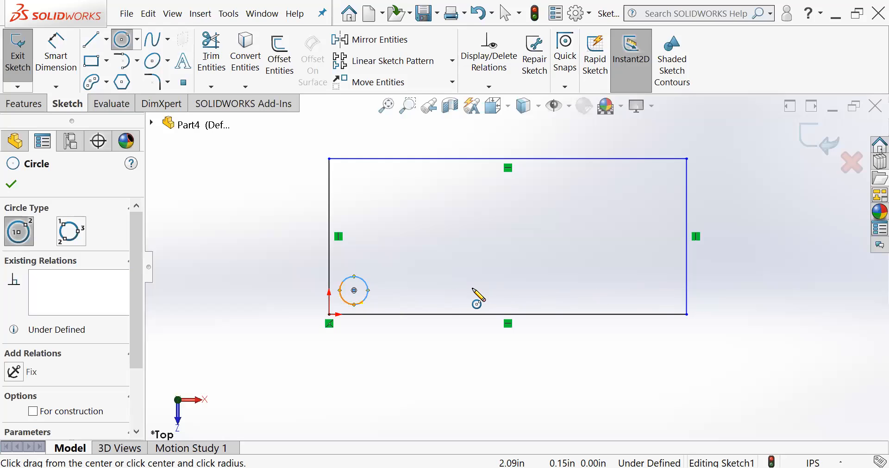
key("Escape")
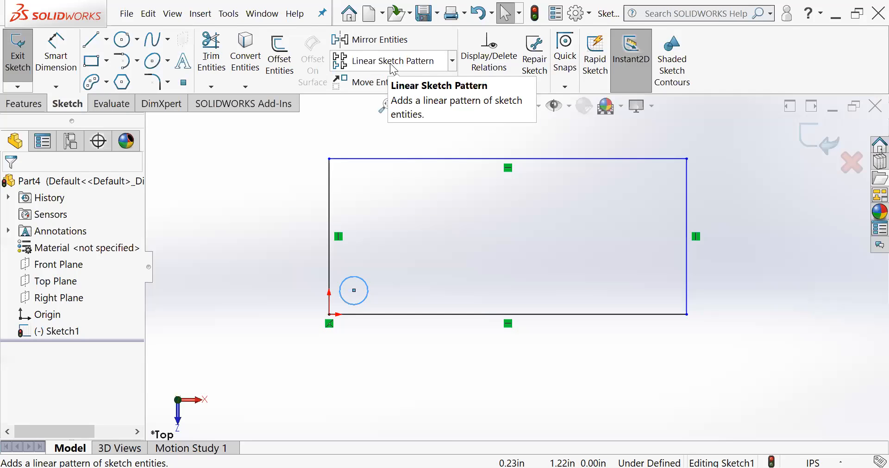
left_click(453, 61)
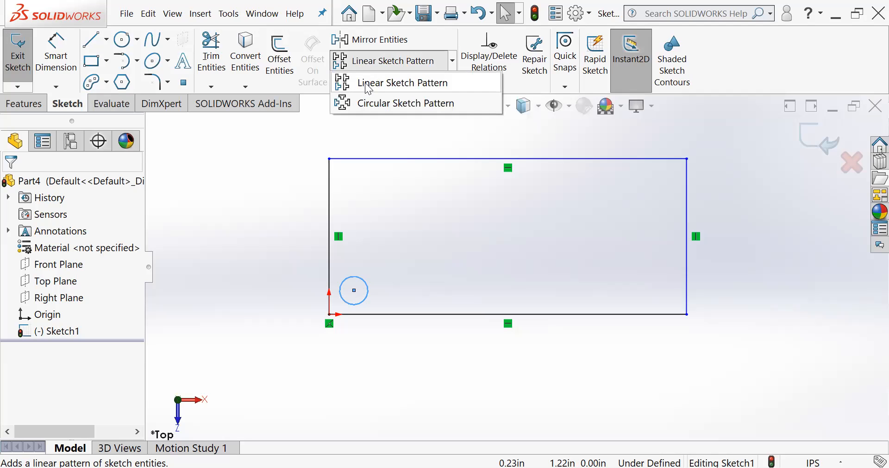
left_click(396, 84)
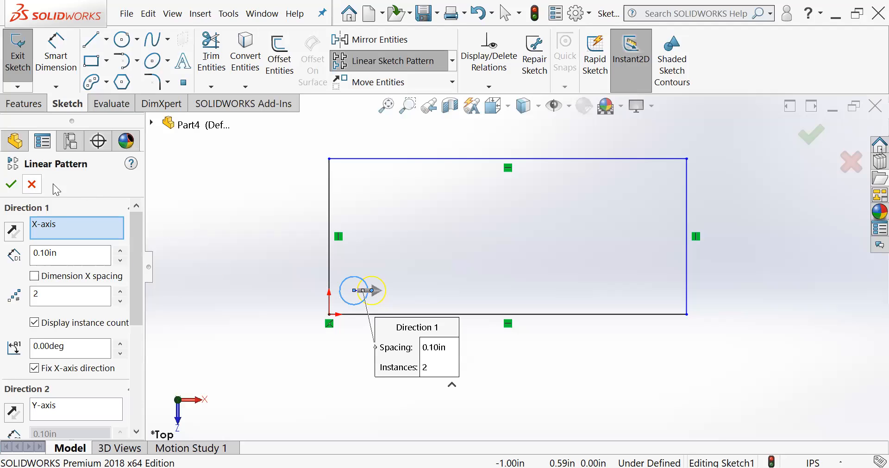
key("Escape")
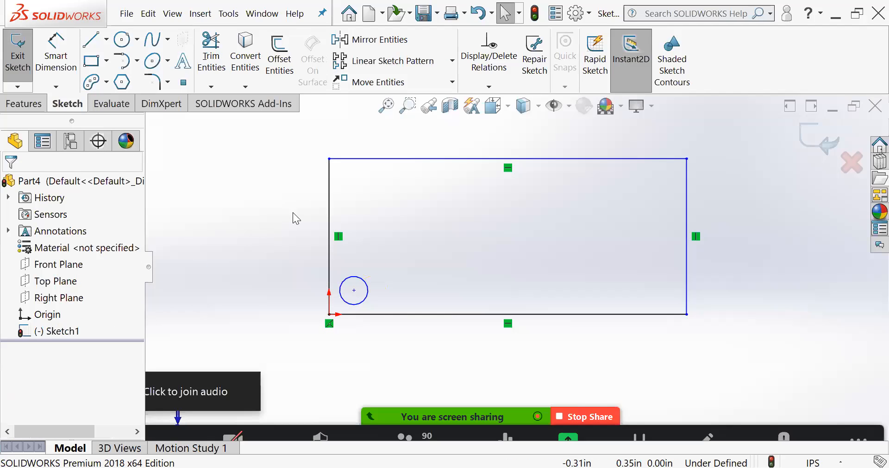
- Exit the sketch, keeping the rectangle and circle
left_click(18, 54)
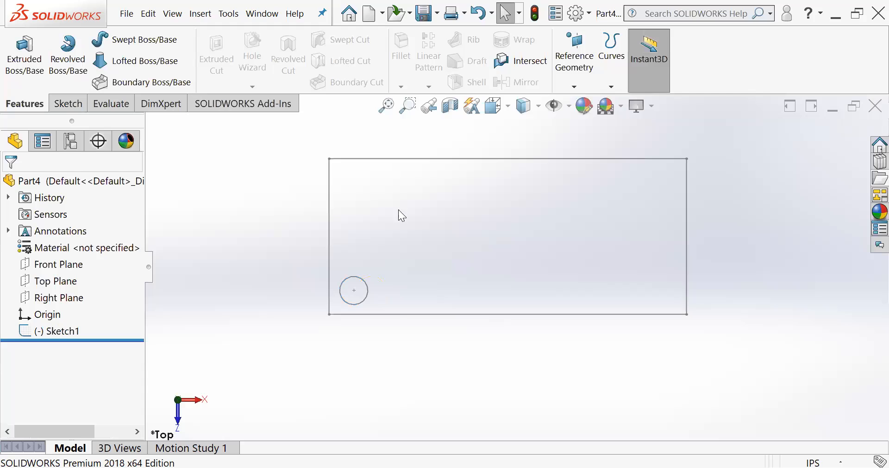
- Reopen Sketch1 for editing and exit it again, discarding the changes
left_click(29, 328)
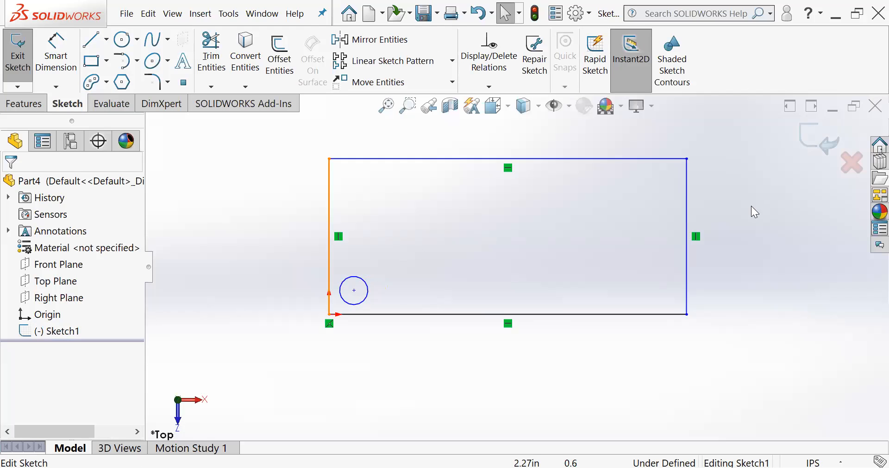
left_click(848, 161)
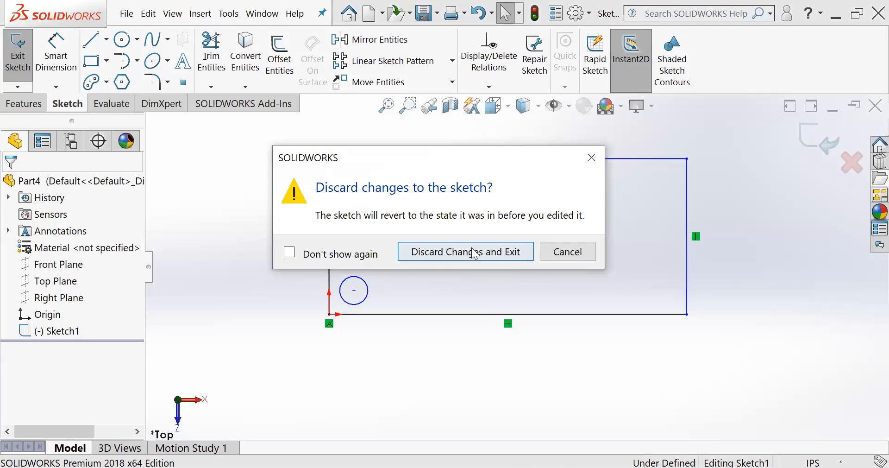
key("Return")
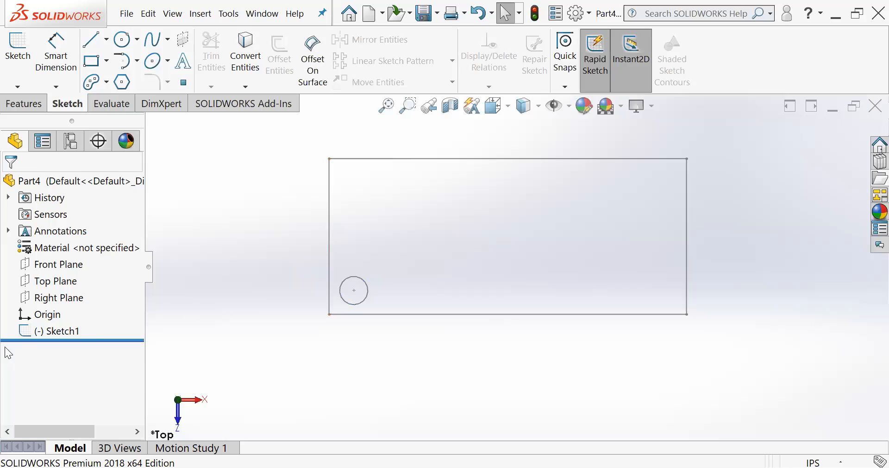
- Reopen Sketch1 for editing and start a linear sketch pattern of the small circle along the X-axis
left_click(25, 333)
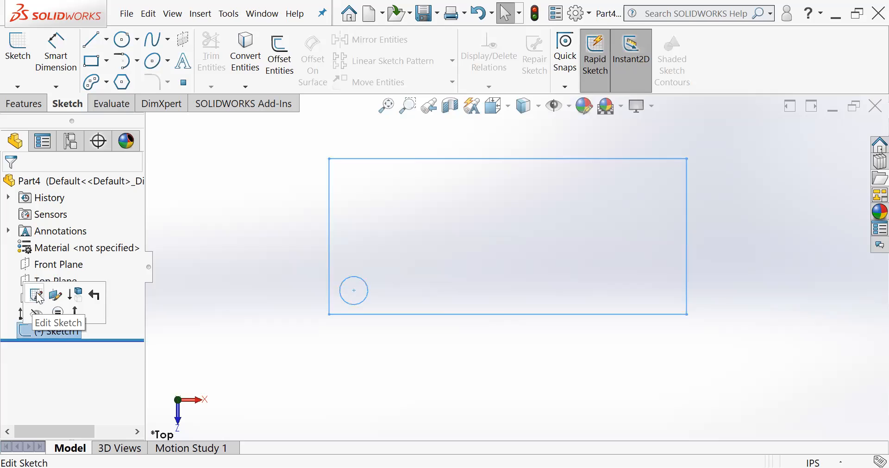
left_click(38, 296)
scroll(505, 199, "down", 1)
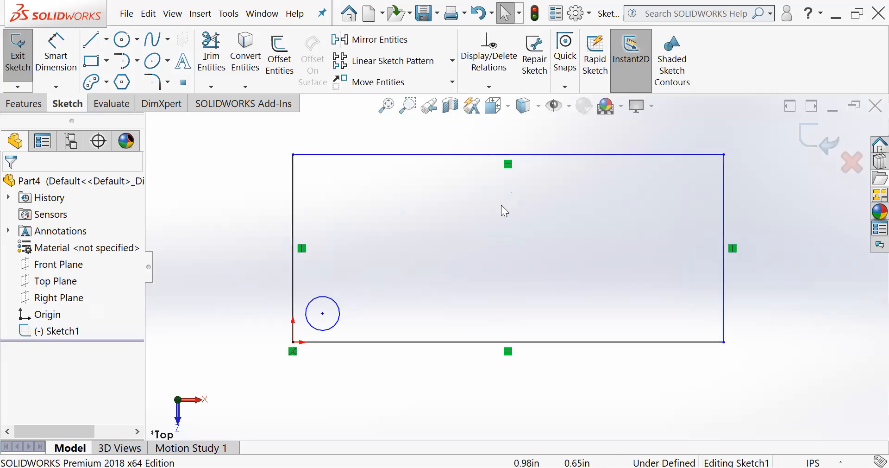
left_click(383, 65)
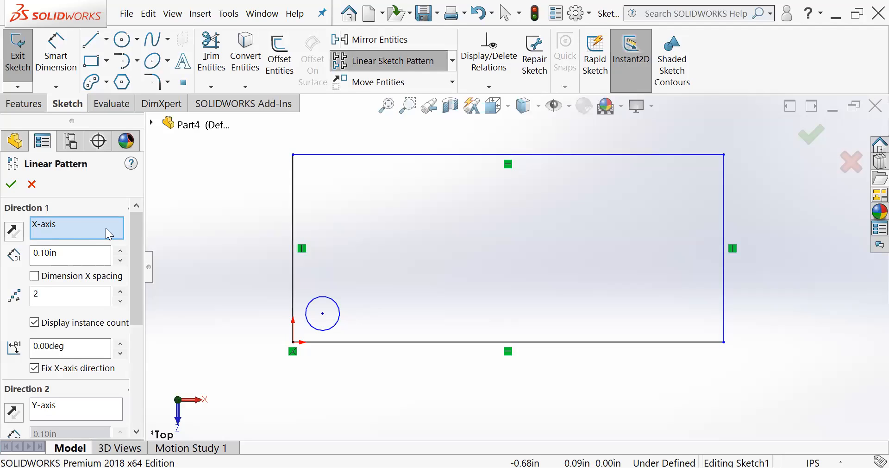
scroll(132, 260, "down", 3)
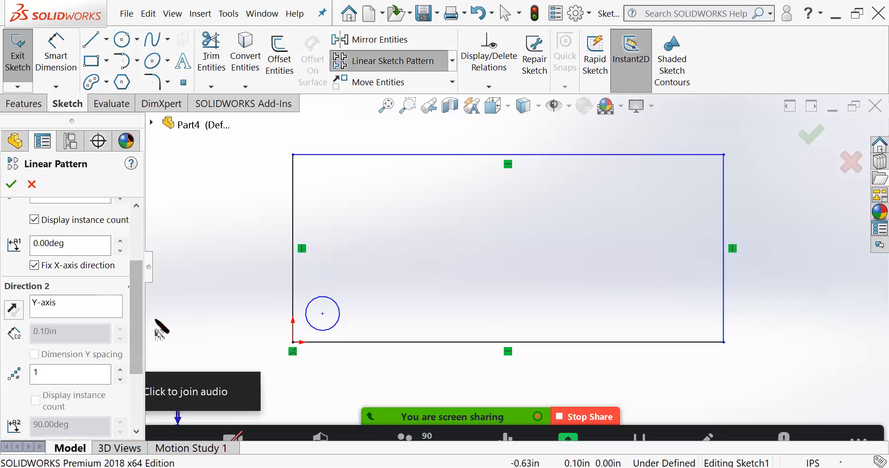
scroll(134, 342, "down", 3)
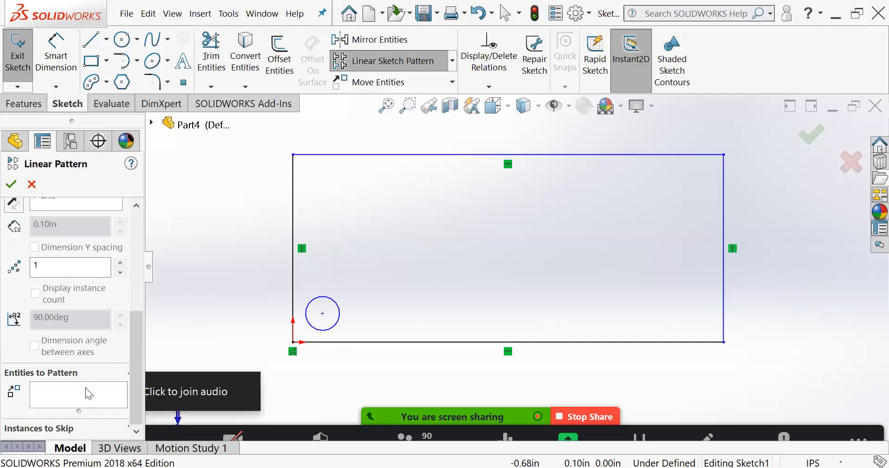
left_click_drag(137, 333, 151, 220)
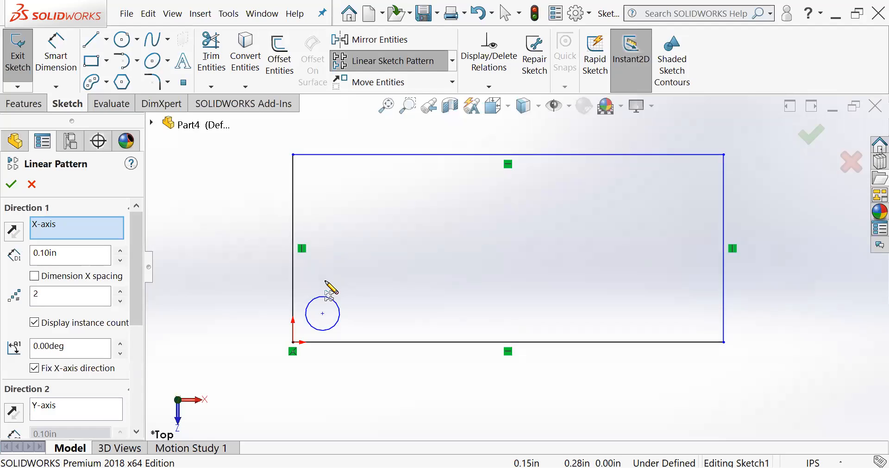
left_click(335, 305)
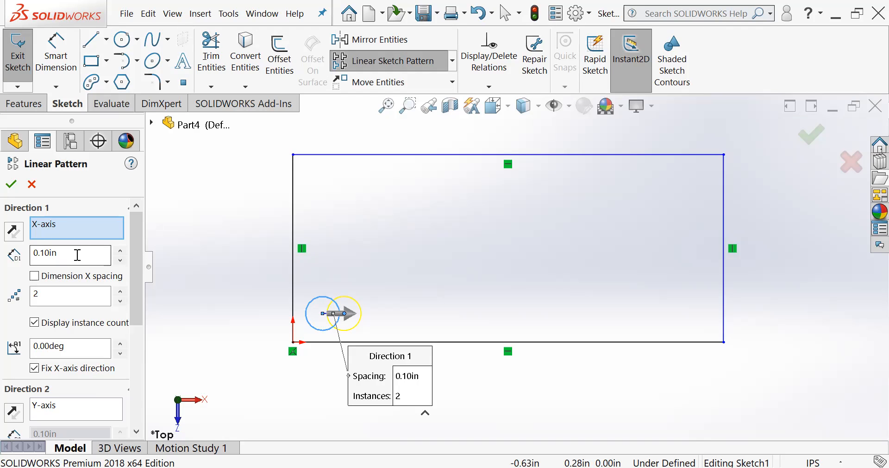
- Set the pattern's Direction 1 spacing to 0.30 in with 6 instances
left_click(120, 250)
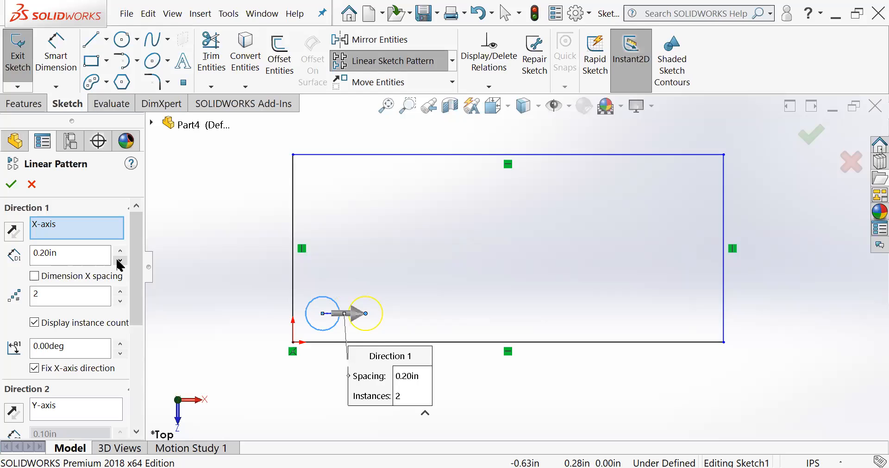
left_click(119, 250)
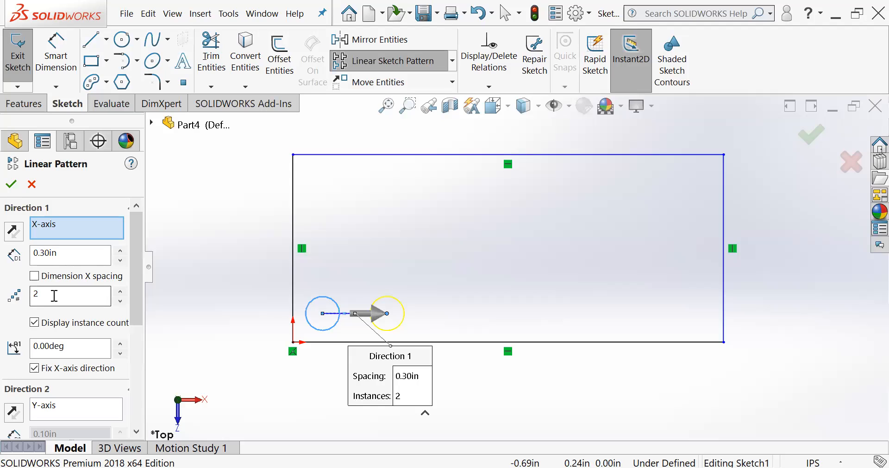
left_click(120, 291)
left_click(121, 292)
left_click(121, 292)
left_click(120, 292)
left_click(120, 291)
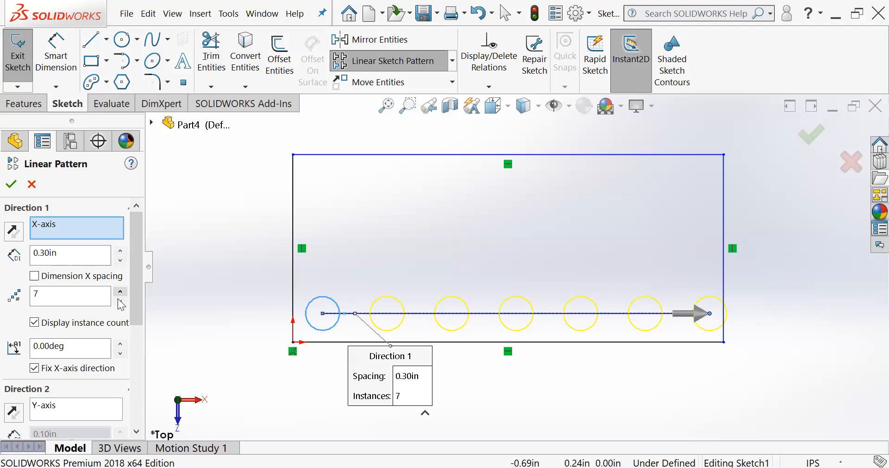
left_click(120, 301)
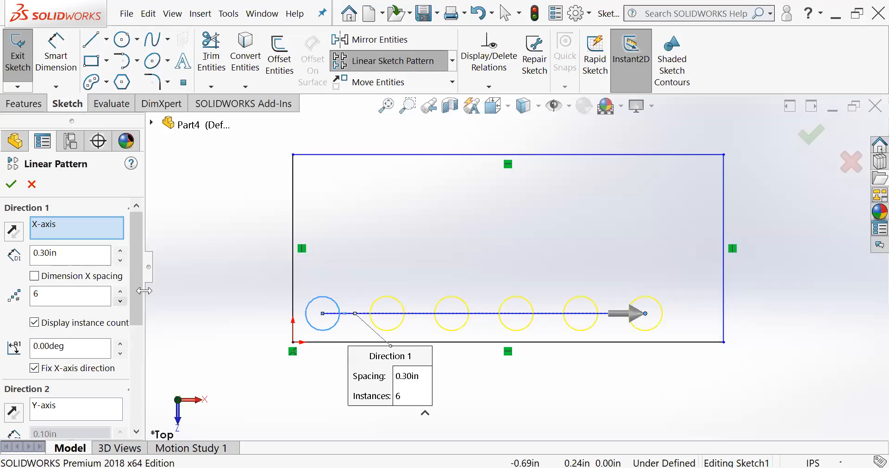
- Tilt the pattern's Direction 1 by setting its angle to 45 degrees, keeping the X-axis direction fixed
left_click_drag(134, 283, 132, 309)
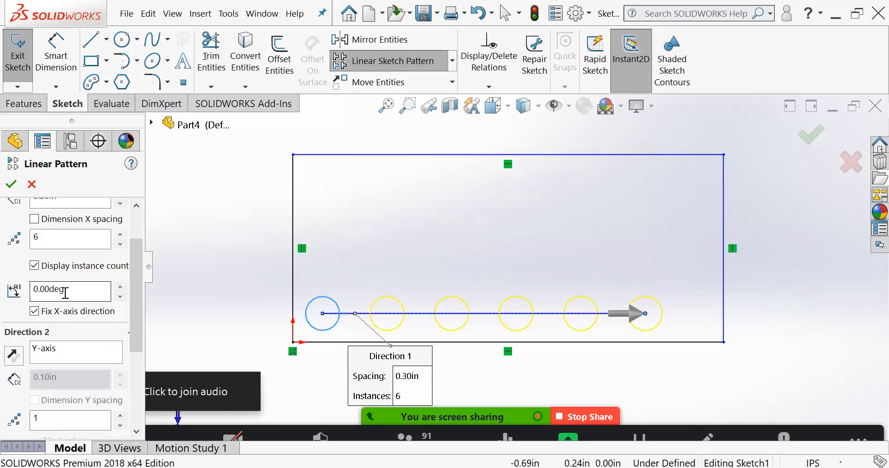
left_click(120, 287)
left_click(120, 287)
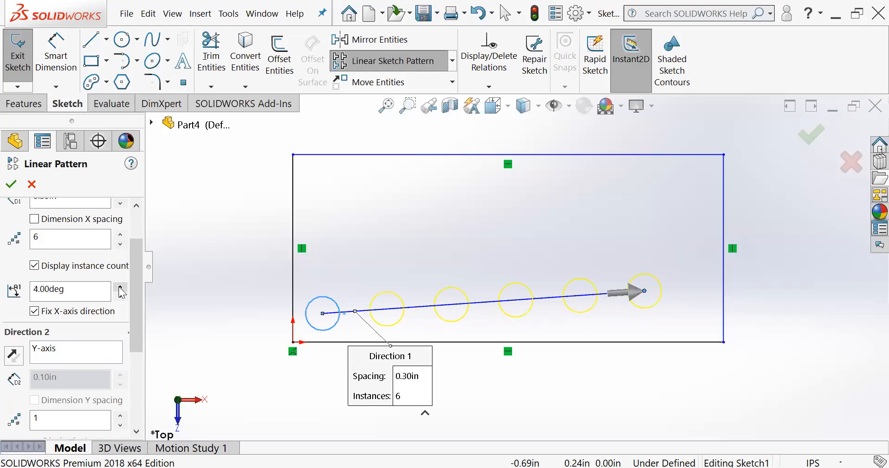
left_click(120, 287)
left_click(120, 287)
left_click(120, 288)
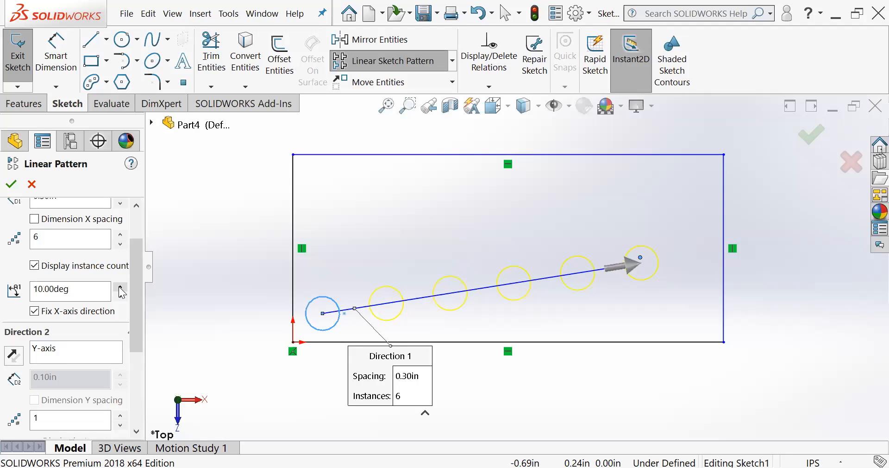
left_click(119, 288)
left_click(120, 287)
left_click(120, 288)
left_click(120, 287)
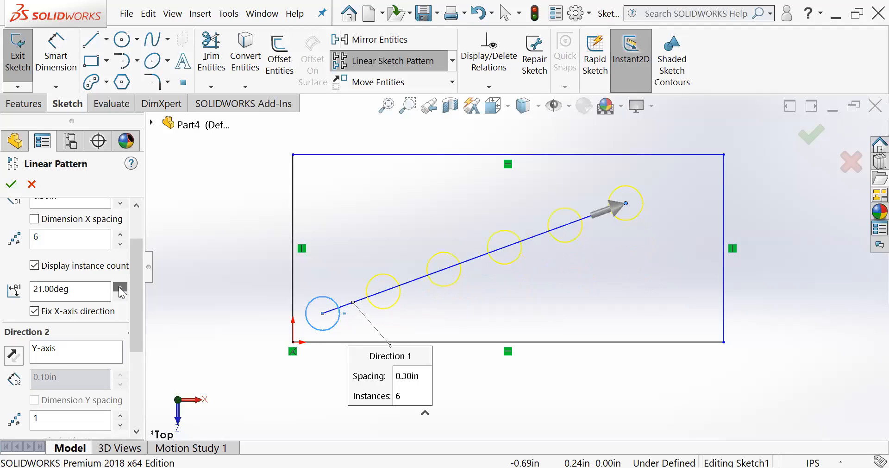
double_click(69, 289)
type("45")
left_click(34, 311)
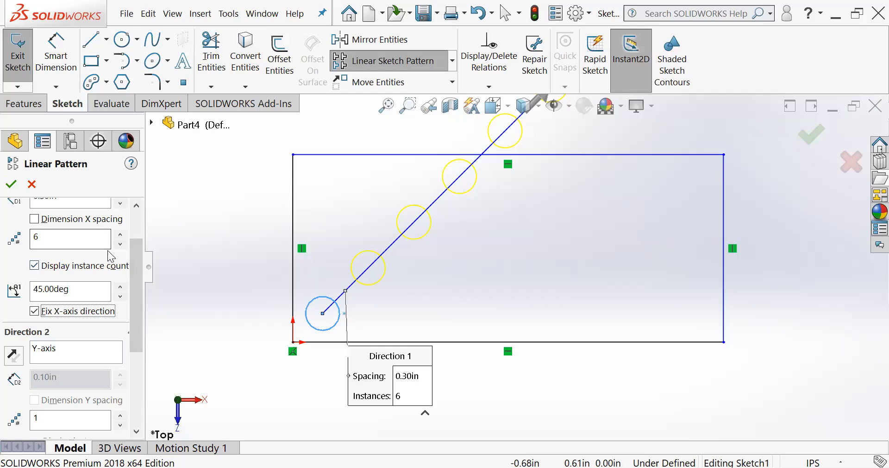
- Set the Direction 1 angle back to 0 degrees
double_click(81, 289)
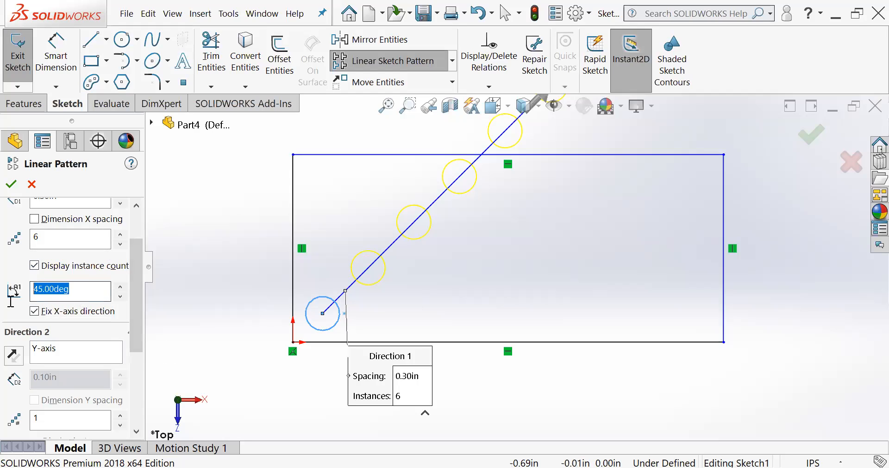
type("0")
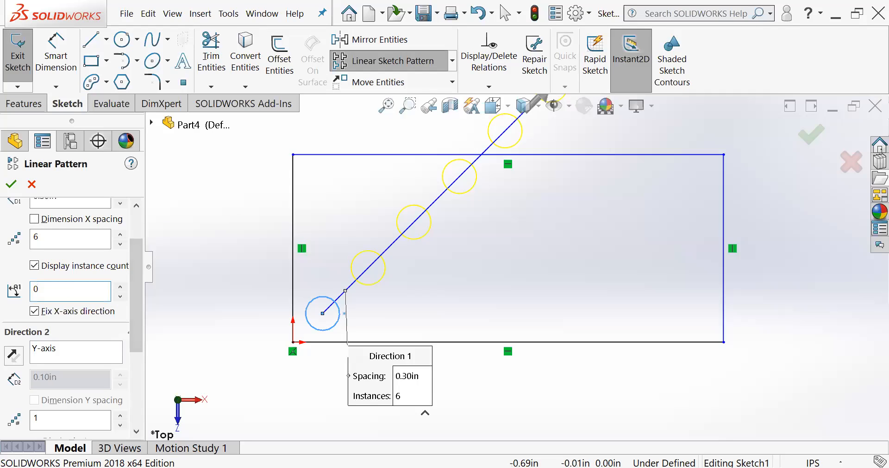
key("Tab")
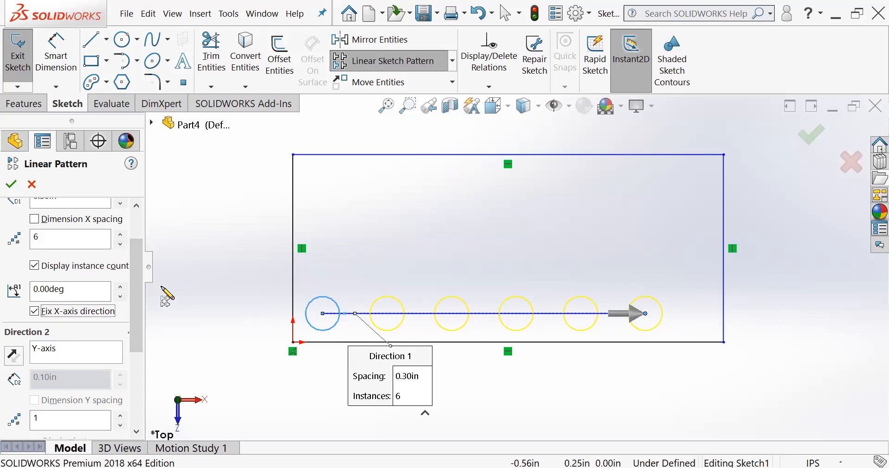
- Add rows along the Y-axis in Direction 2 with 4 instances spaced 0.20 in apart
scroll(116, 278, "down", 4)
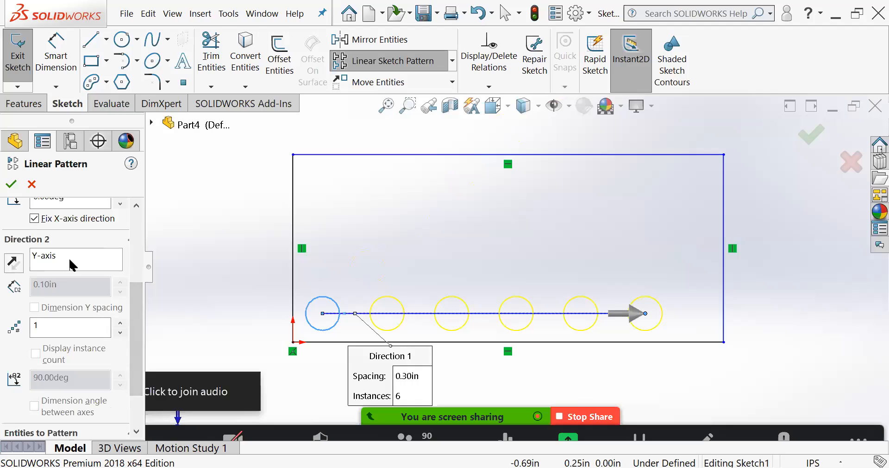
left_click(70, 260)
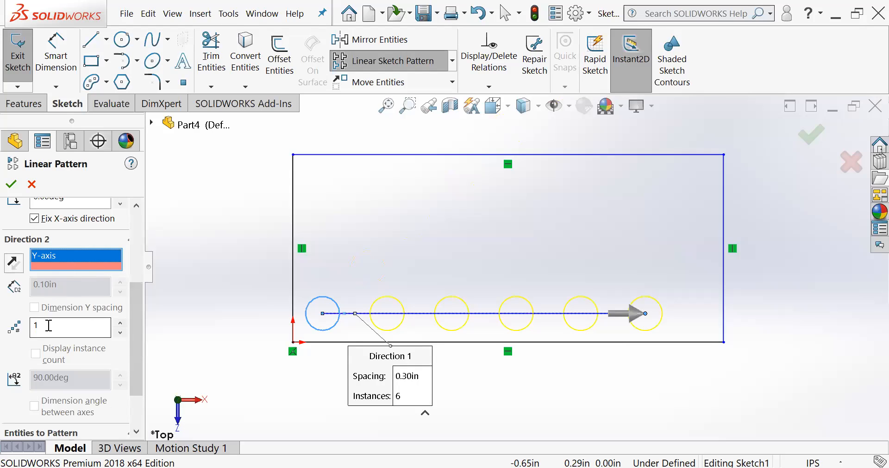
left_click(120, 322)
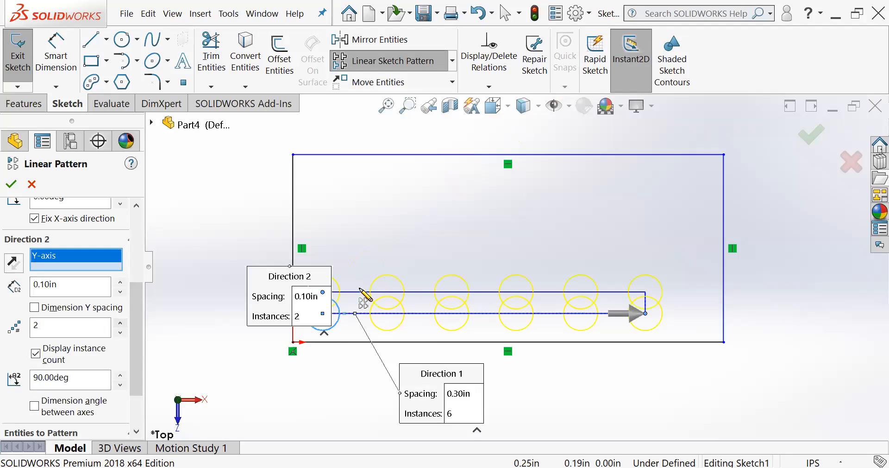
scroll(394, 324, "down", 2)
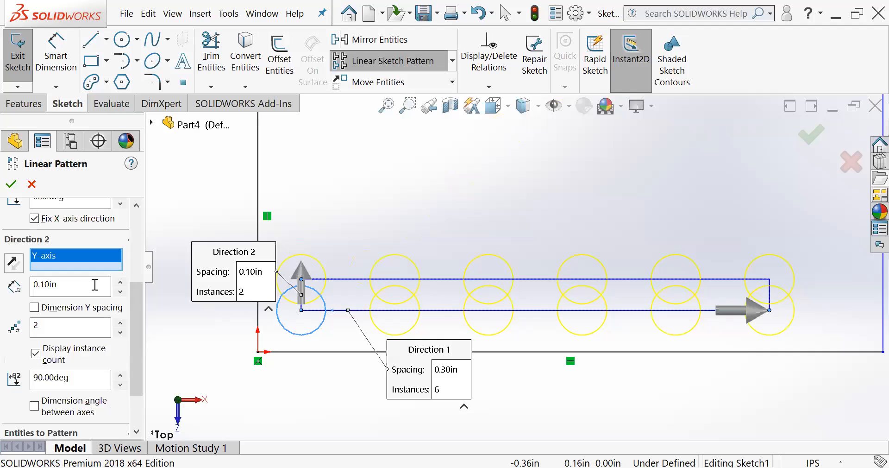
left_click(119, 282)
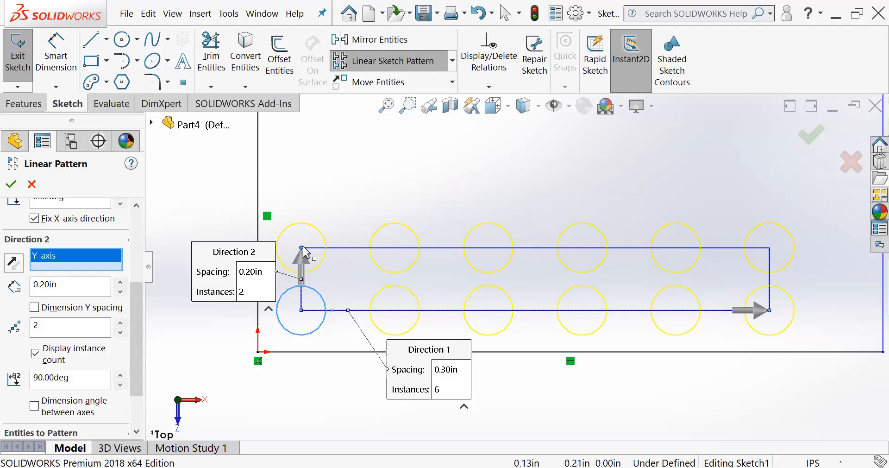
scroll(303, 247, "up", 2)
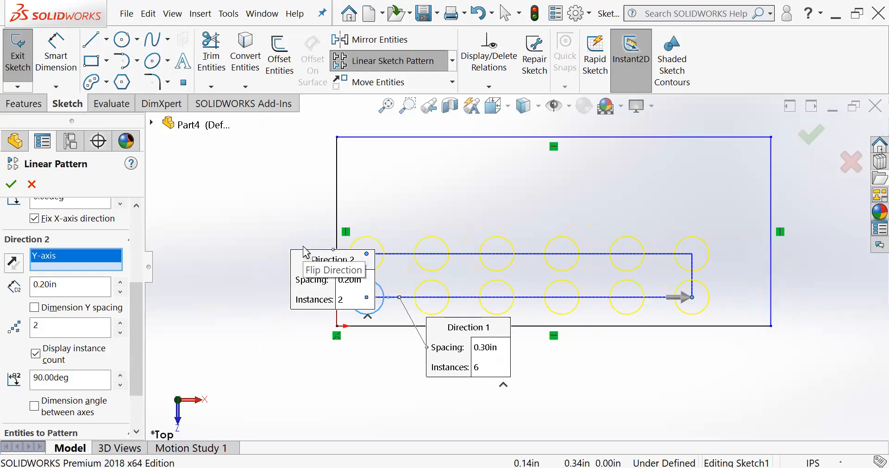
scroll(618, 300, "down", 1)
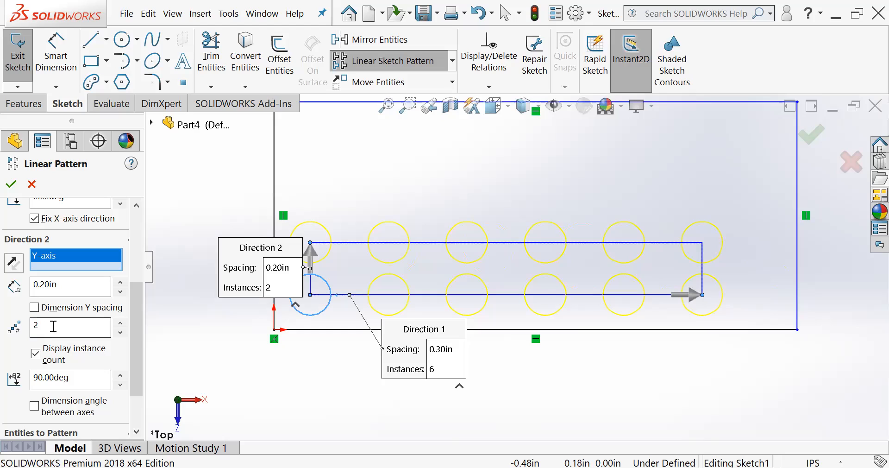
left_click(121, 322)
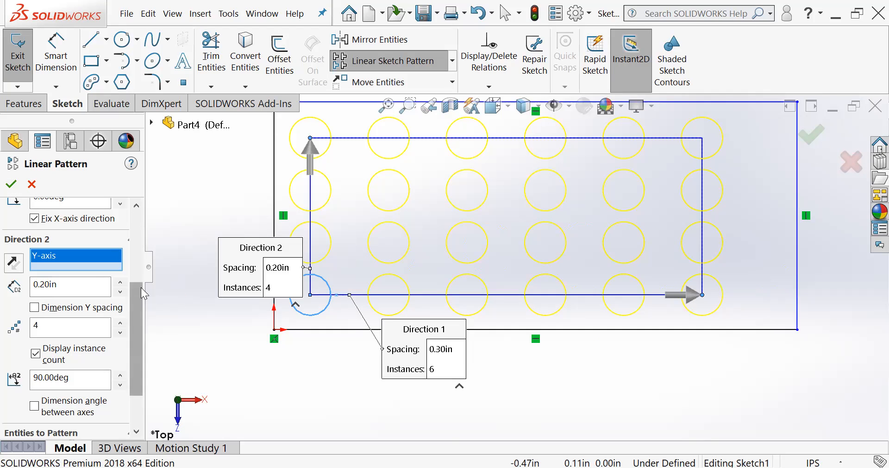
- Tilt the pattern's Direction 2 by increasing its angle to 107 degrees
left_click_drag(137, 306, 134, 360)
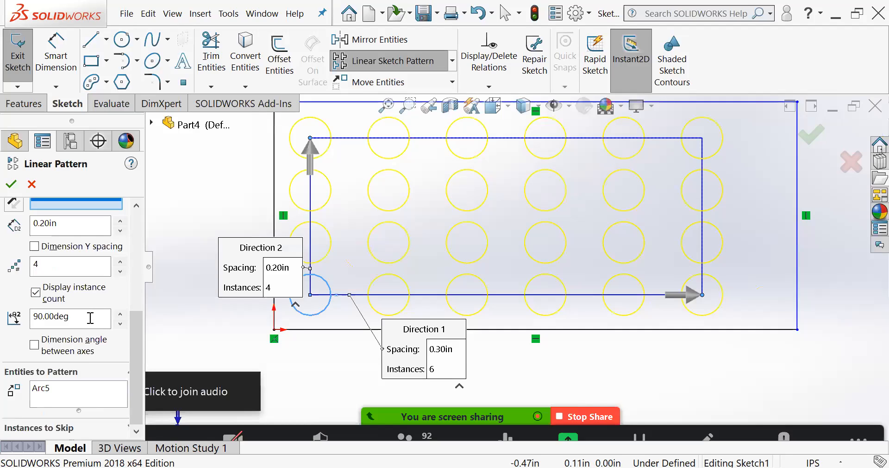
left_click(120, 313)
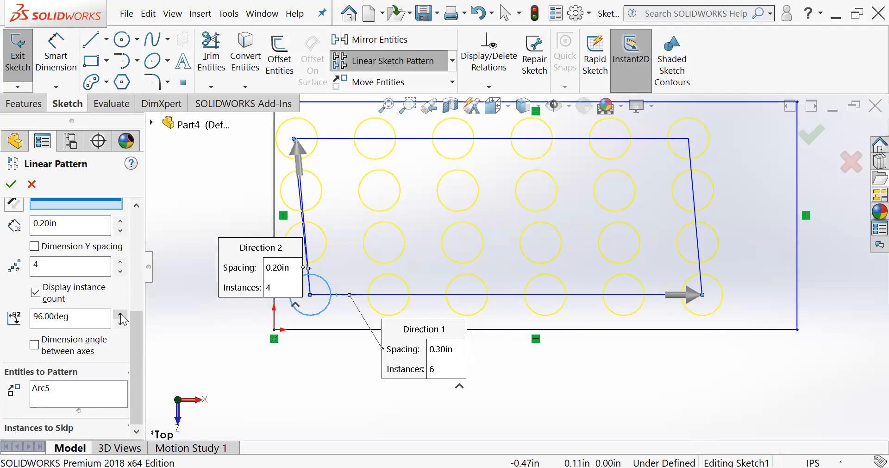
left_click(120, 313)
left_click(121, 314)
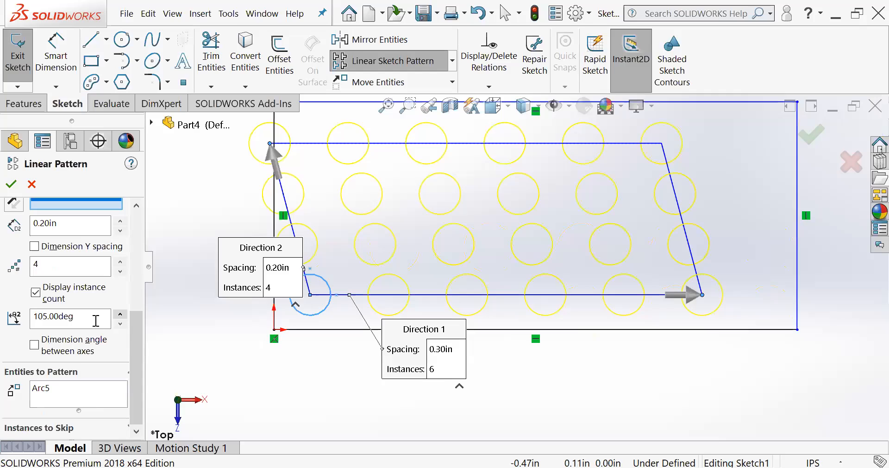
scroll(95, 320, "up", 2)
- Set the Direction 2 angle back to 90 degrees
left_click_drag(8, 320, 0, 321)
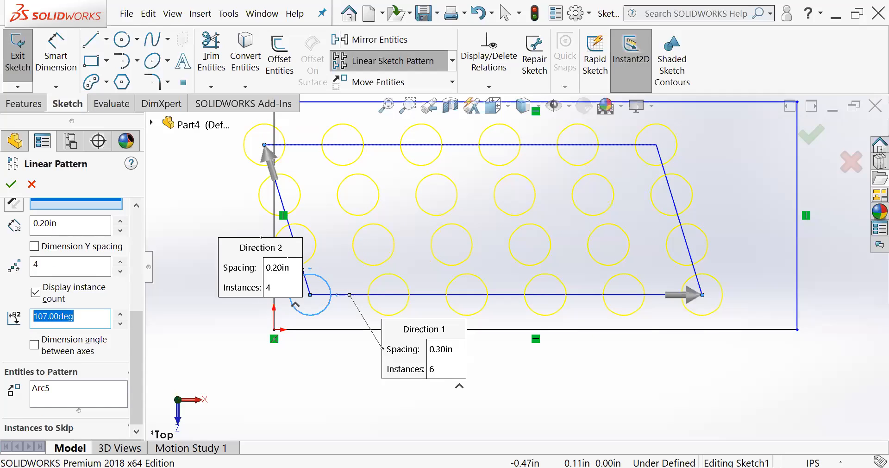
type("90")
key("Tab")
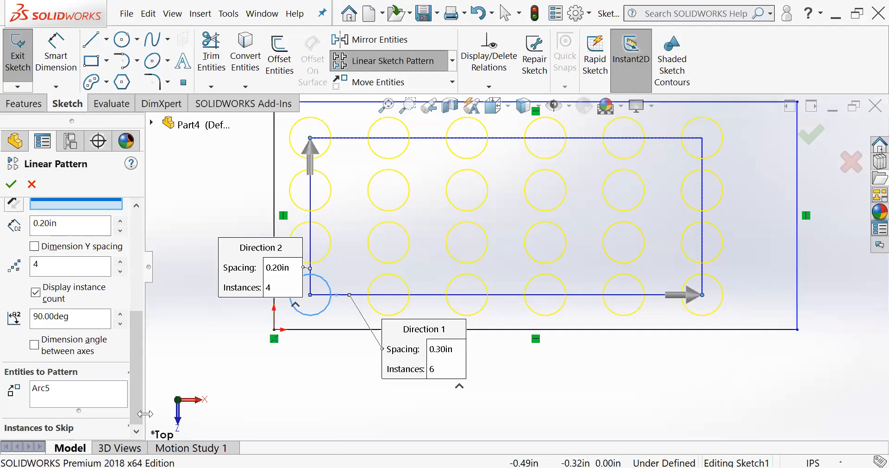
- Widen the pattern settings pane and skip the circle instance at position (3,3)
left_click_drag(145, 413, 160, 414)
scroll(139, 426, "down", 3)
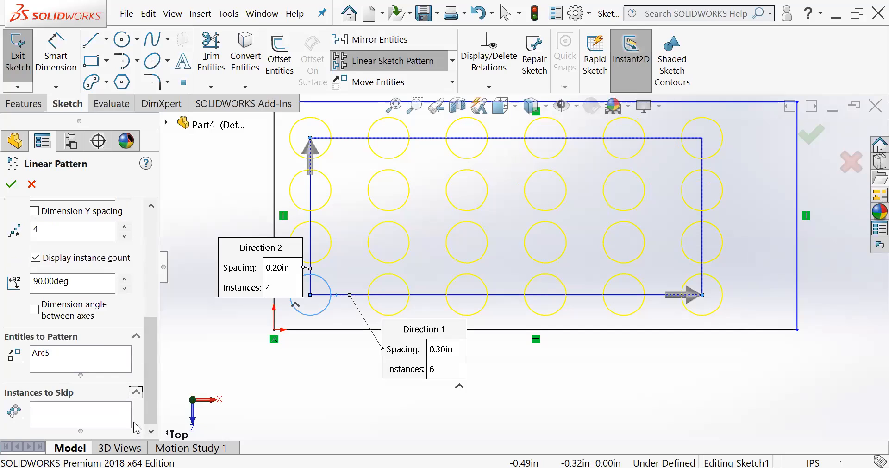
left_click(60, 412)
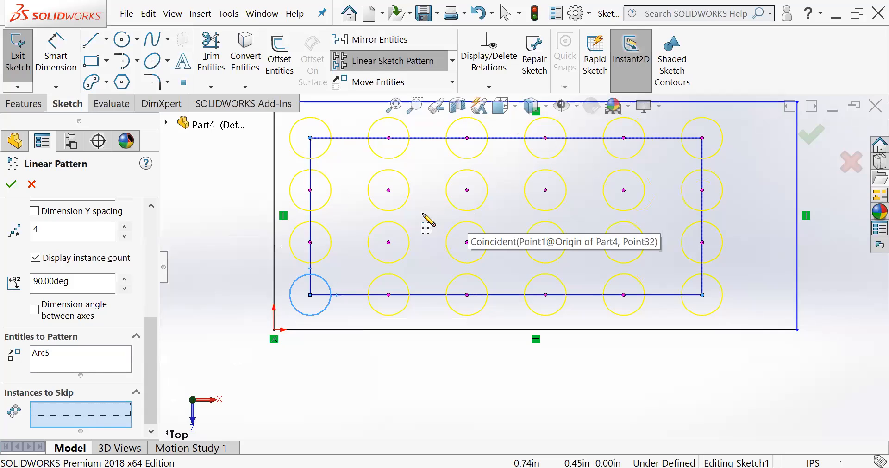
left_click(467, 190)
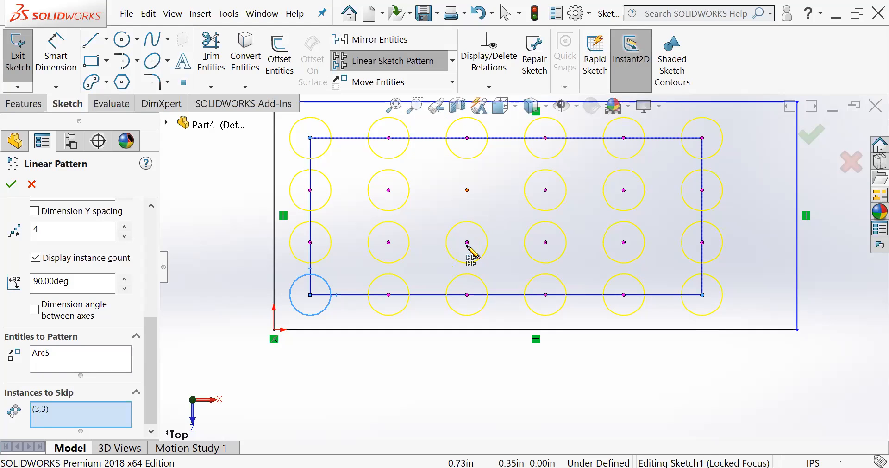
- Skip the other three middle circle instances alongside (3,3), including (3,2), and accept the linear pattern
left_click(466, 242)
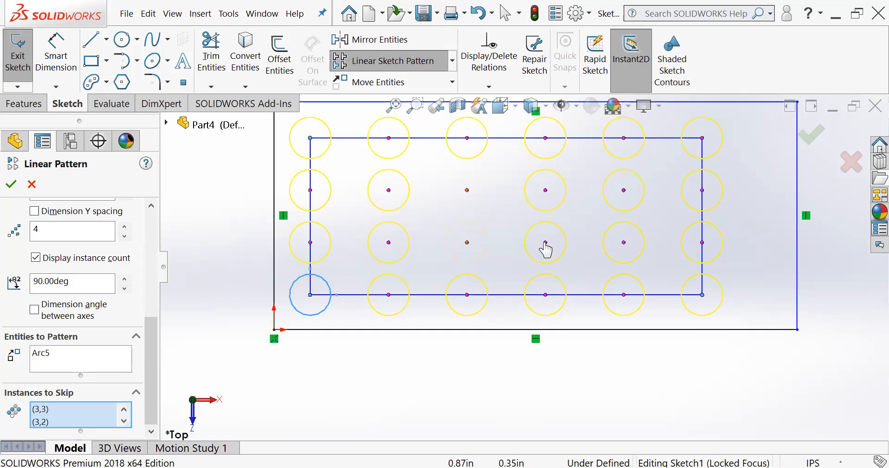
left_click(545, 190)
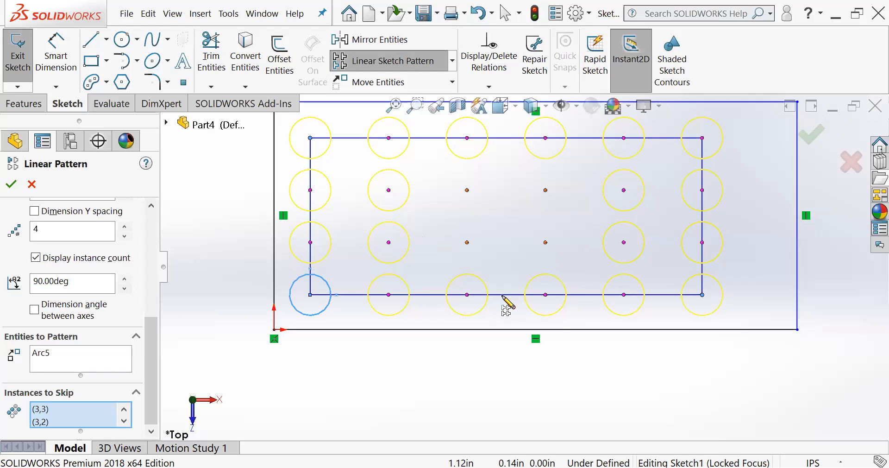
left_click(811, 134)
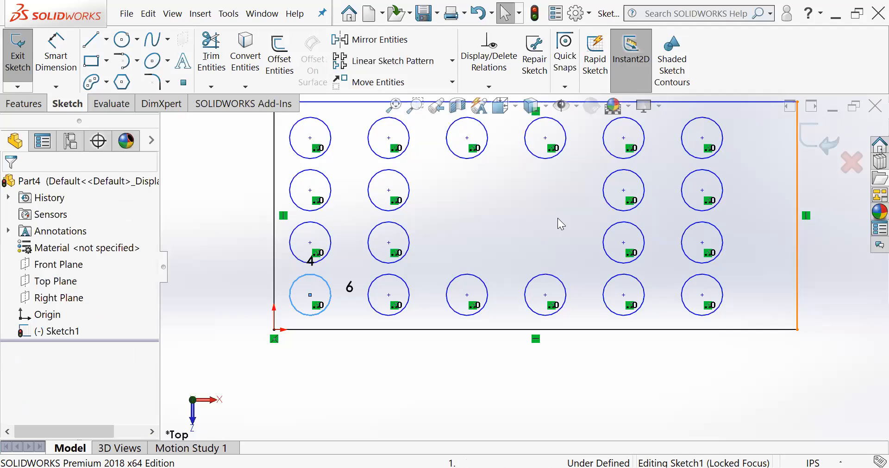
- Delete the rectangle and all patterned circles from the sketch, including items with associated dimensions or pattern references
scroll(557, 218, "up", 2)
scroll(648, 164, "down", 3)
scroll(407, 266, "up", 2)
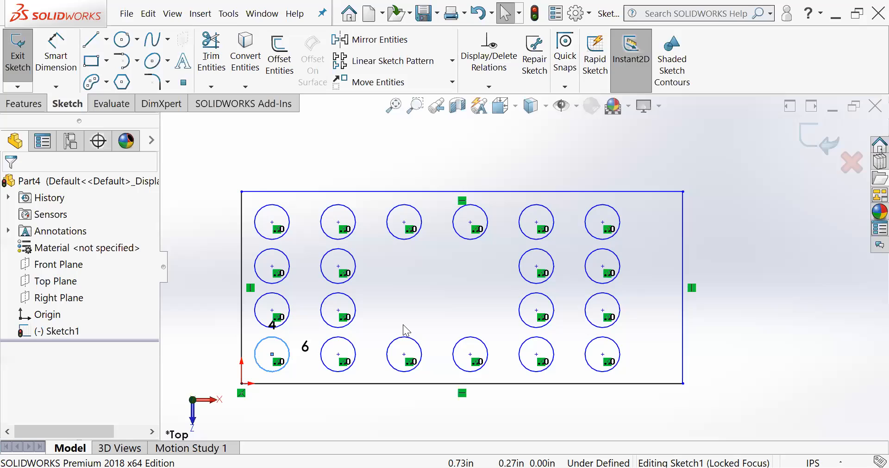
key("z")
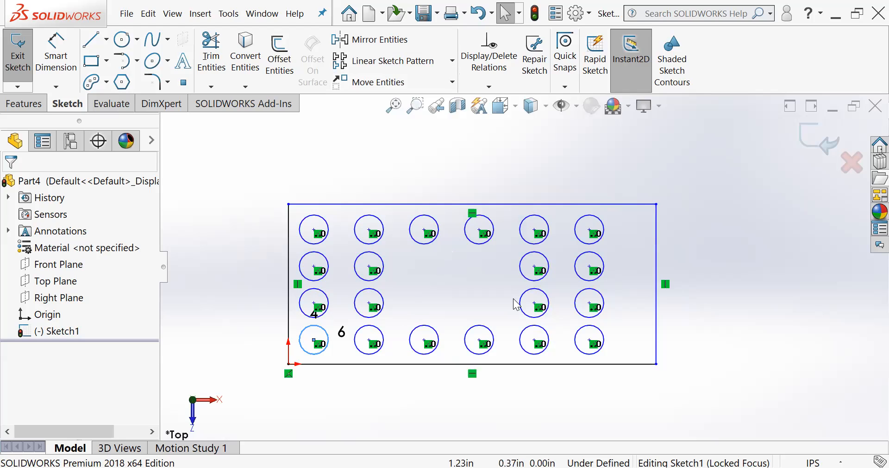
scroll(507, 367, "down", 1)
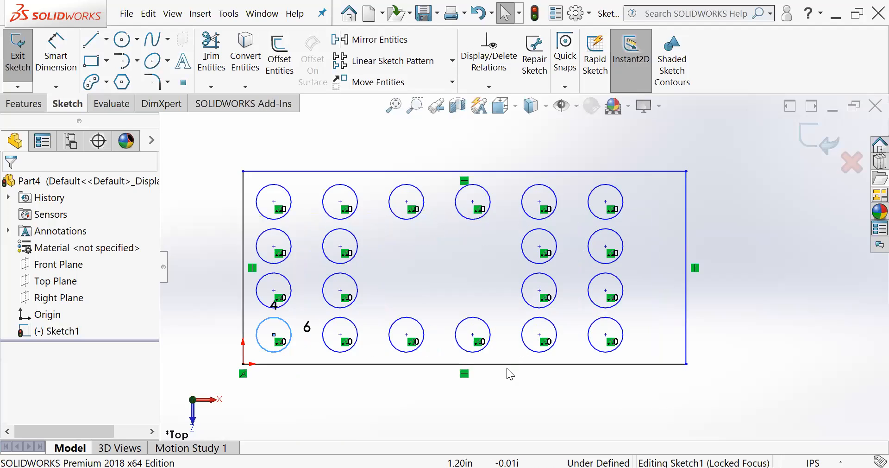
scroll(507, 367, "up", 1)
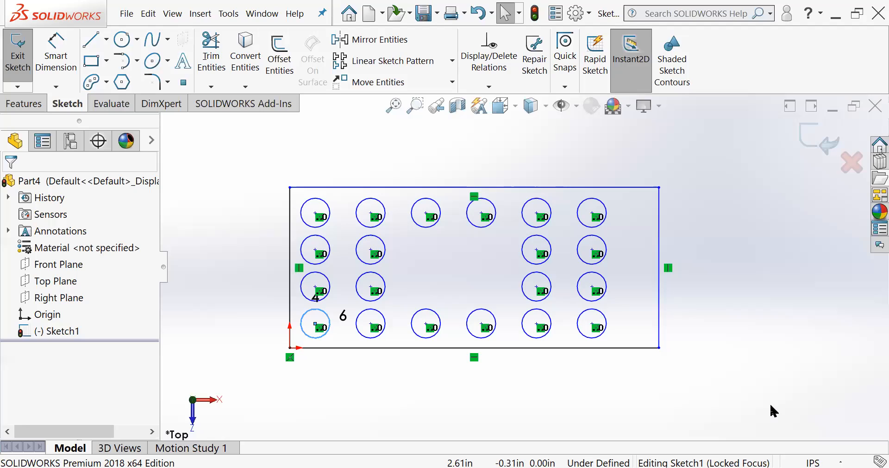
mouse_move(769, 401)
left_mouse_down()
mouse_move(300, 175)
mouse_move(251, 162)
left_mouse_up()
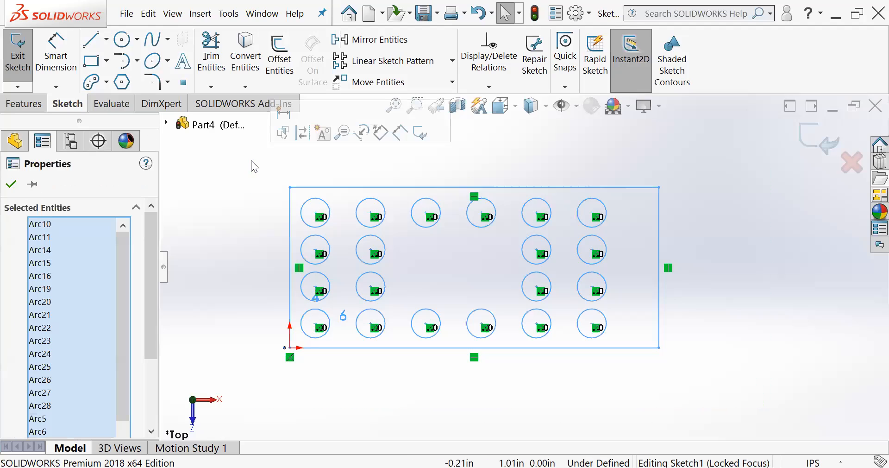
key("Delete")
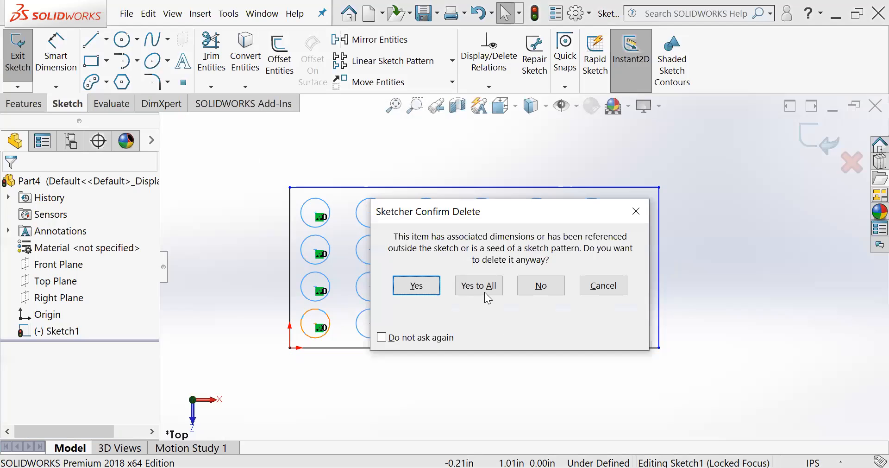
left_click(479, 285)
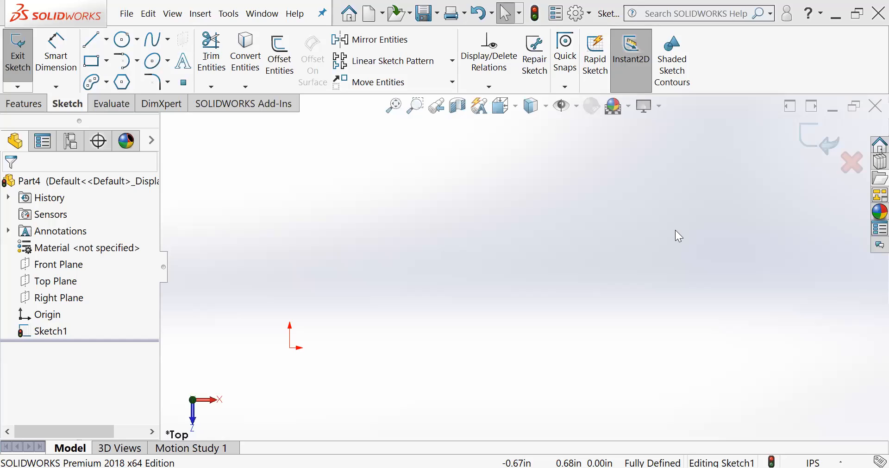
- Sketch a small circle above and to the right of the origin, and leave the Circle tool
left_click(122, 42)
left_click(424, 243)
left_click(438, 254)
scroll(371, 309, "down", 2)
scroll(370, 309, "up", 4)
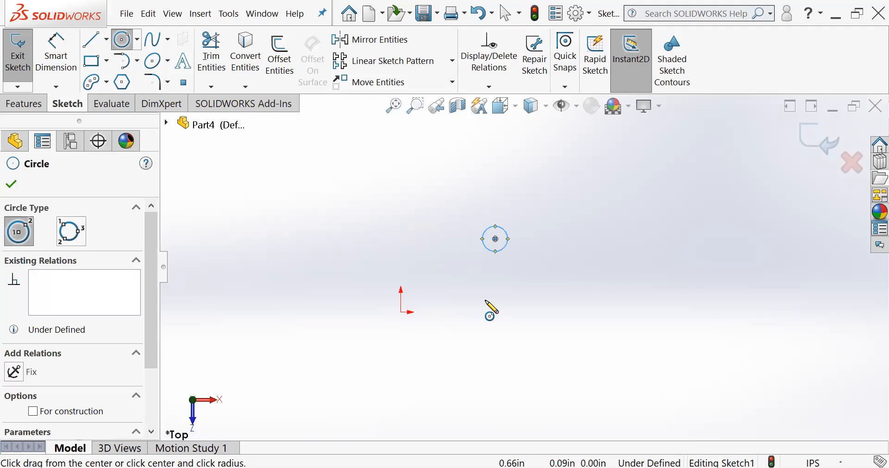
key("Escape")
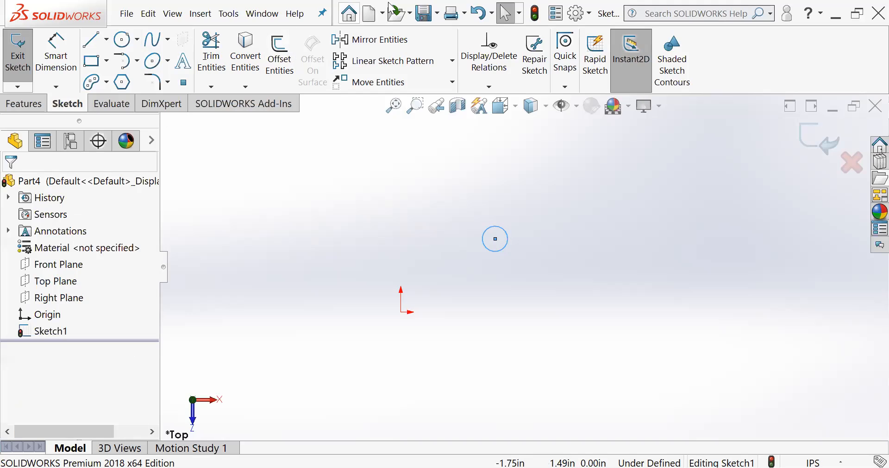
- Start a circular sketch pattern of the small circle about the origin with 4 equally spaced instances over 360 degrees
left_click(453, 61)
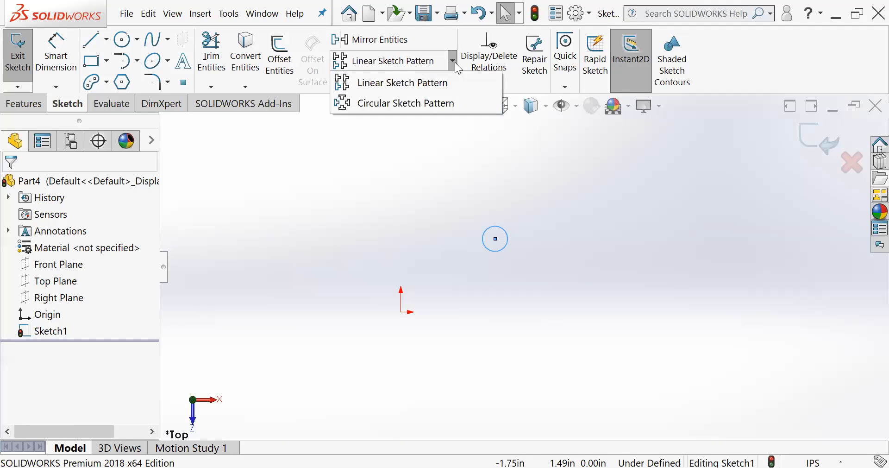
left_click(407, 104)
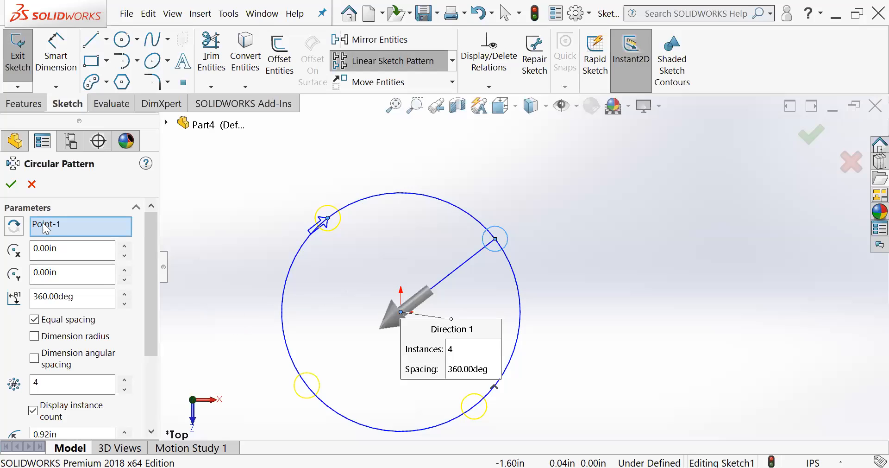
scroll(324, 267, "down", 2)
scroll(377, 298, "up", 3)
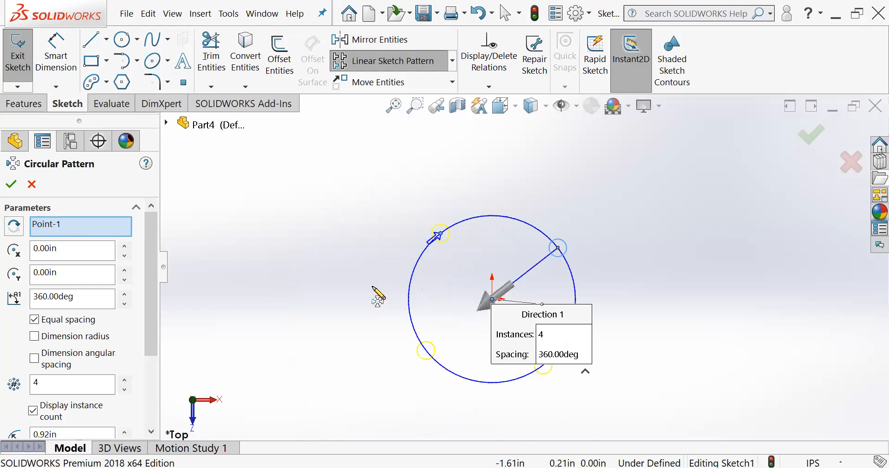
scroll(586, 331, "down", 2)
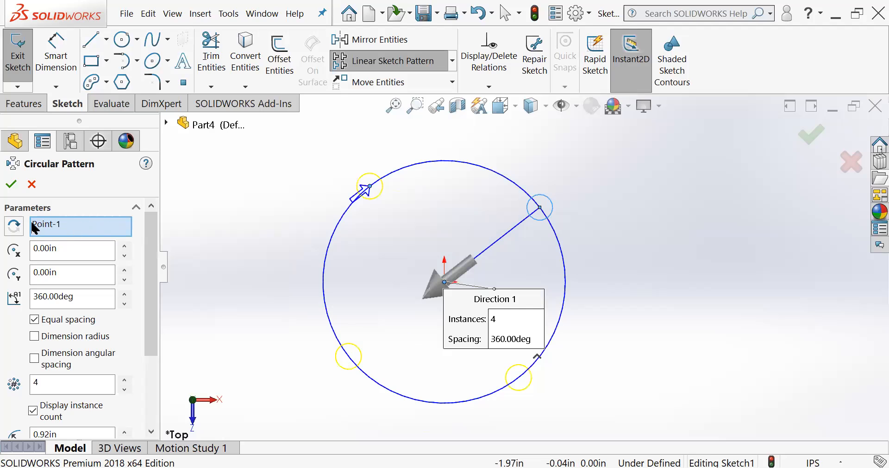
- Clear the circle from the circular pattern's entities to pattern
left_click(46, 225)
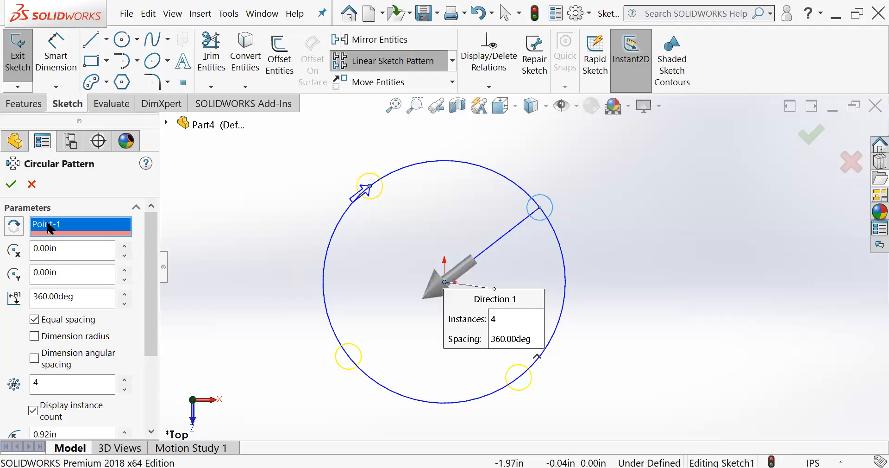
scroll(72, 278, "down", 3)
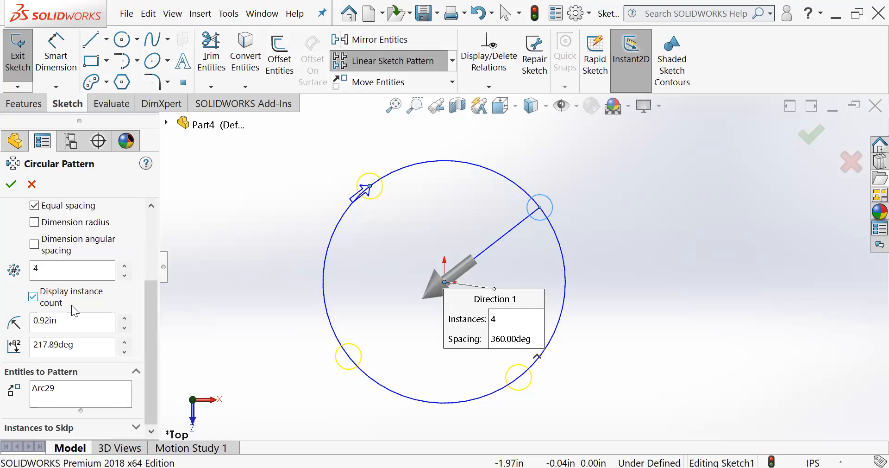
left_click(52, 390)
key("Delete")
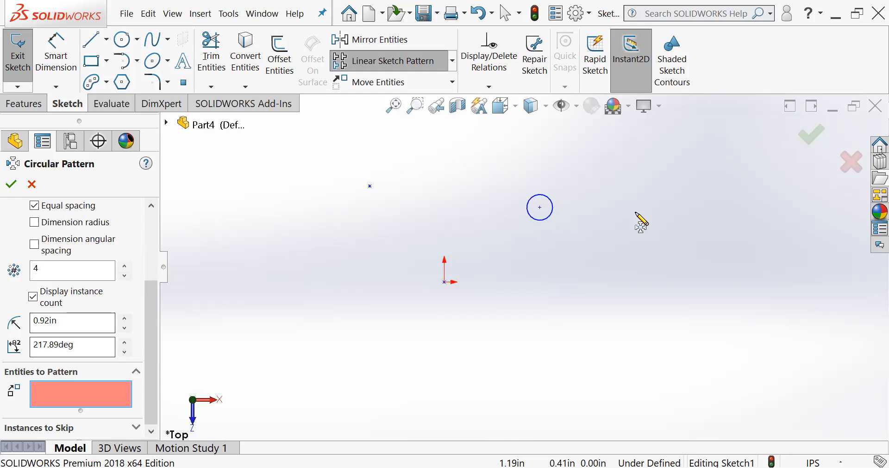
- Choose the origin as the circular pattern's centre and reselect the small circle as the entity to pattern
scroll(108, 272, "up", 3)
left_click(41, 224)
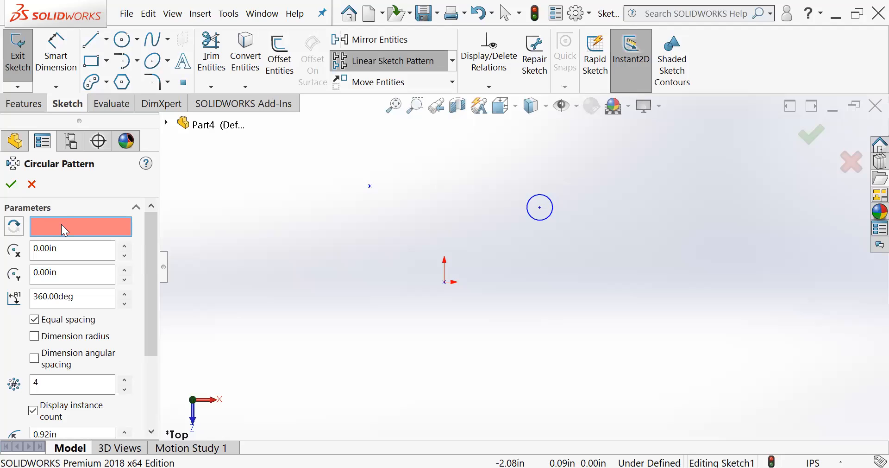
left_click(444, 283)
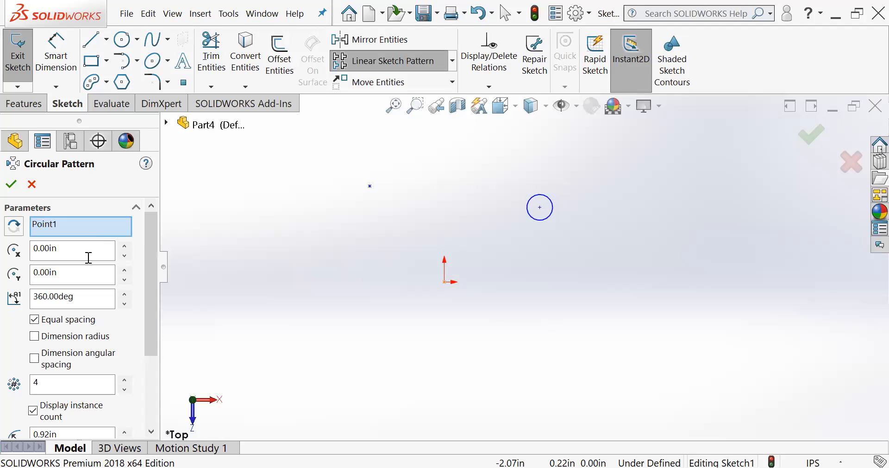
scroll(82, 294, "down", 3)
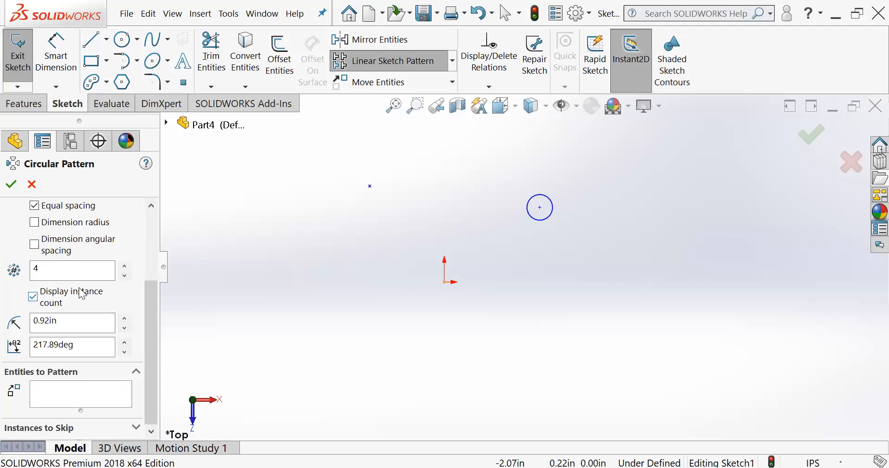
left_click(47, 393)
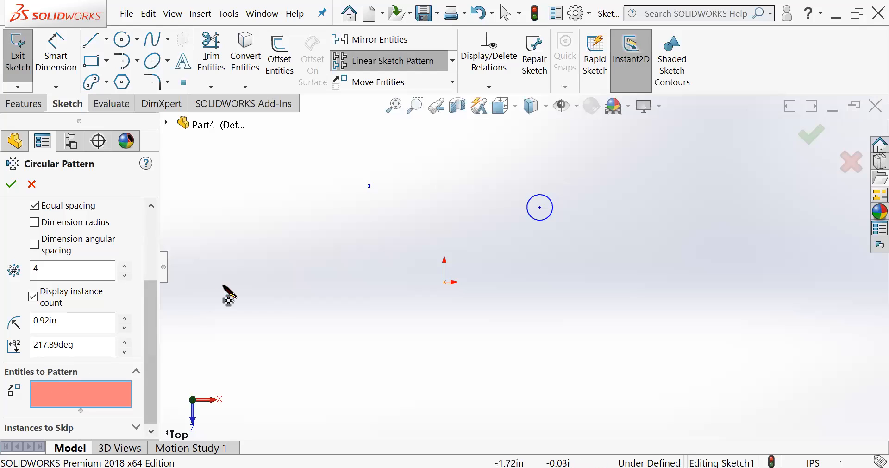
left_click(545, 220)
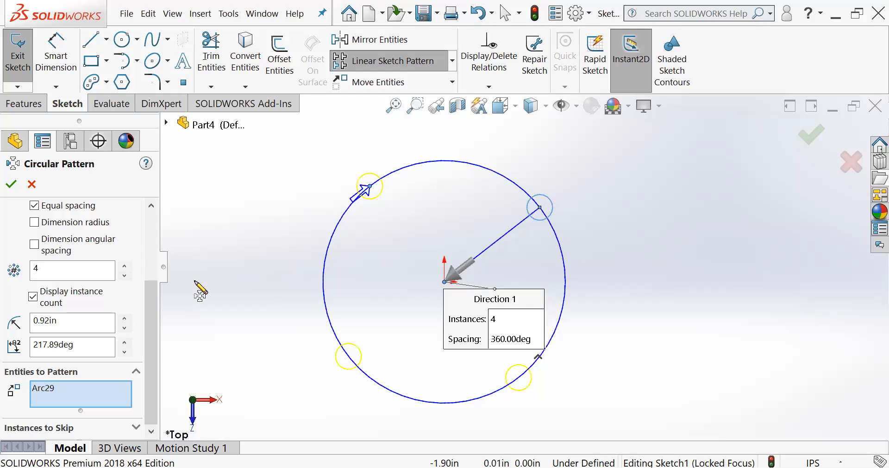
- Shift the circular pattern's centre by setting Center X to 10 in
left_click_drag(149, 324, 154, 292)
left_click_drag(160, 237, 46, 225)
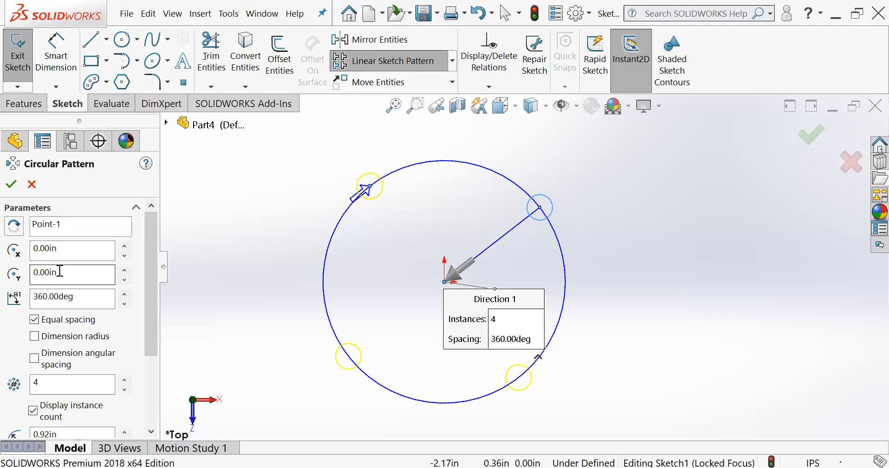
left_click_drag(68, 252, 15, 250)
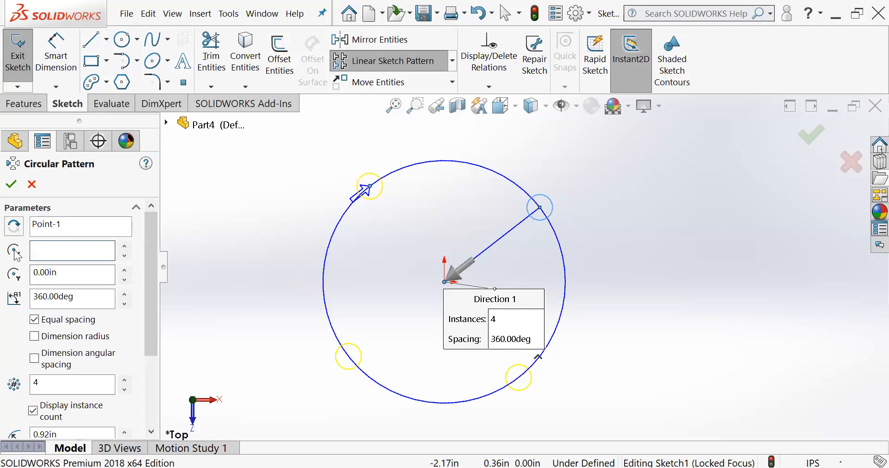
type("10")
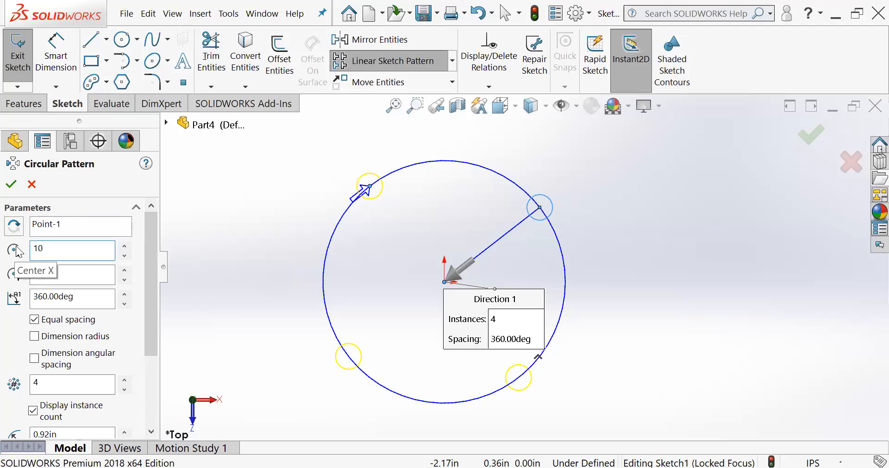
key("Tab")
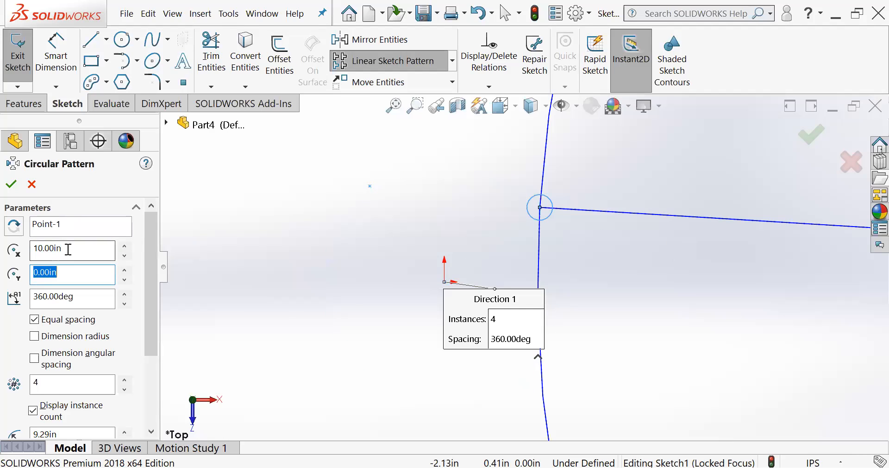
- Set the circular pattern's Center X back to 0 in
left_click_drag(68, 249, 2, 250)
type("0")
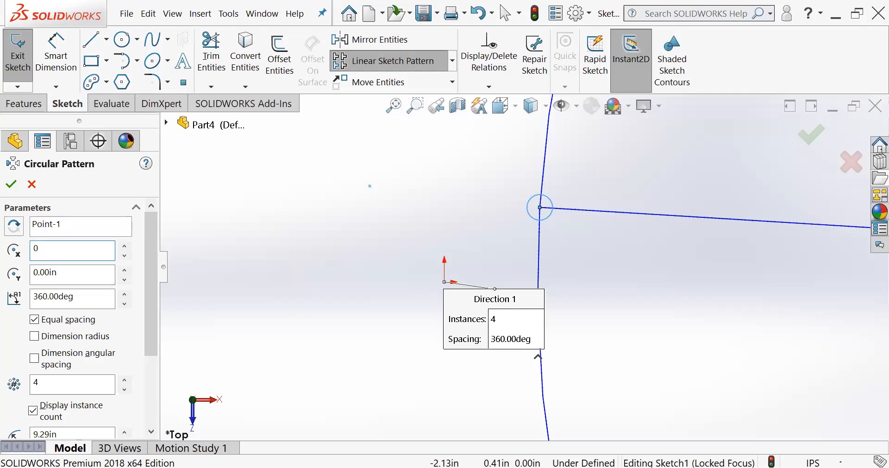
key("Tab")
- Set the circular pattern's total angle to 180 degrees, keeping equal spacing between instances
left_click_drag(144, 275, 147, 294)
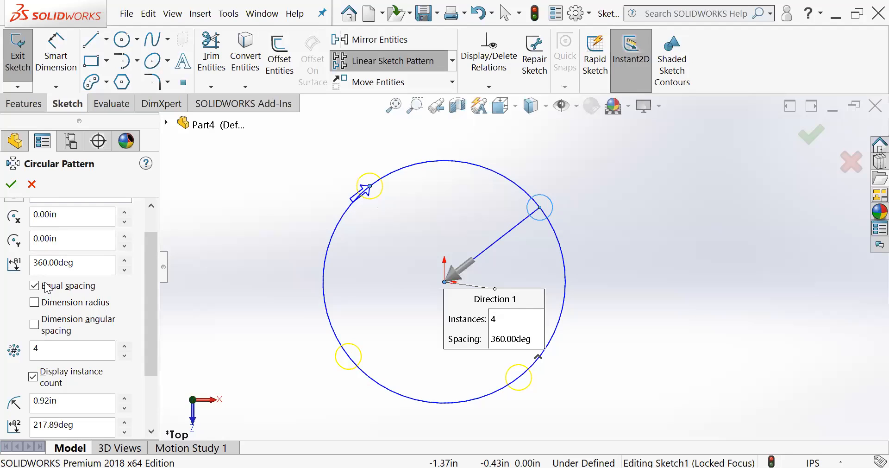
scroll(152, 287, "down", 1)
scroll(153, 297, "down", 1)
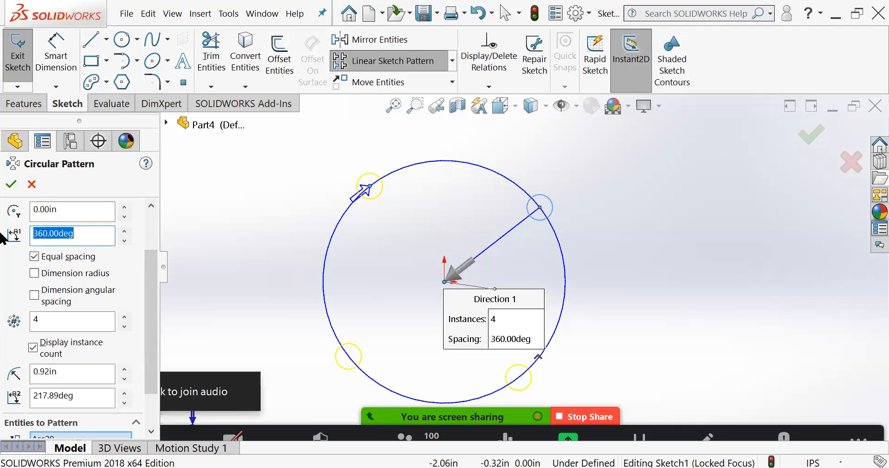
type("180")
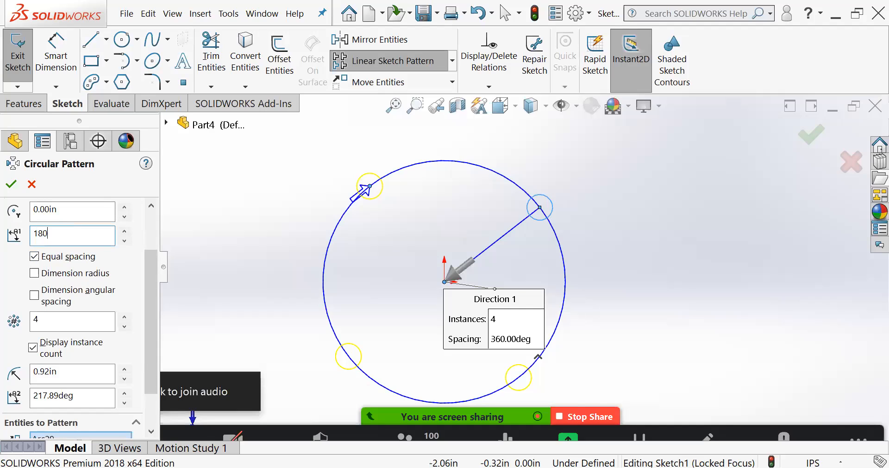
key("Return")
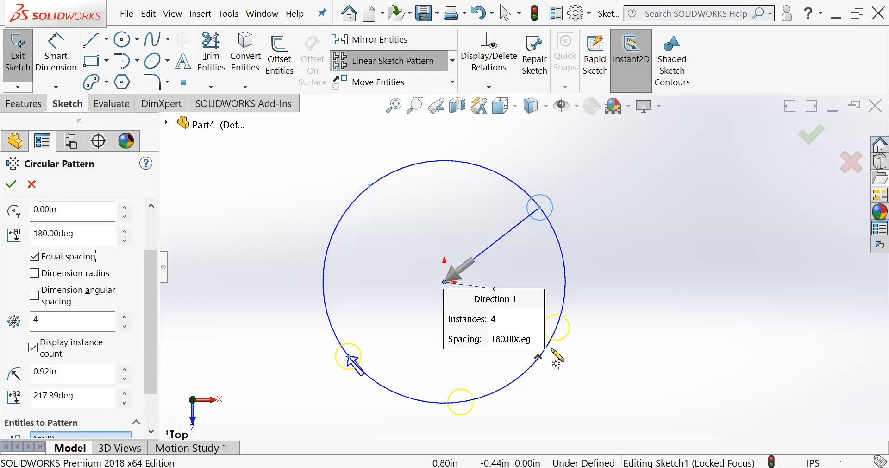
scroll(546, 383, "down", 2)
scroll(497, 388, "up", 2)
scroll(507, 382, "down", 1)
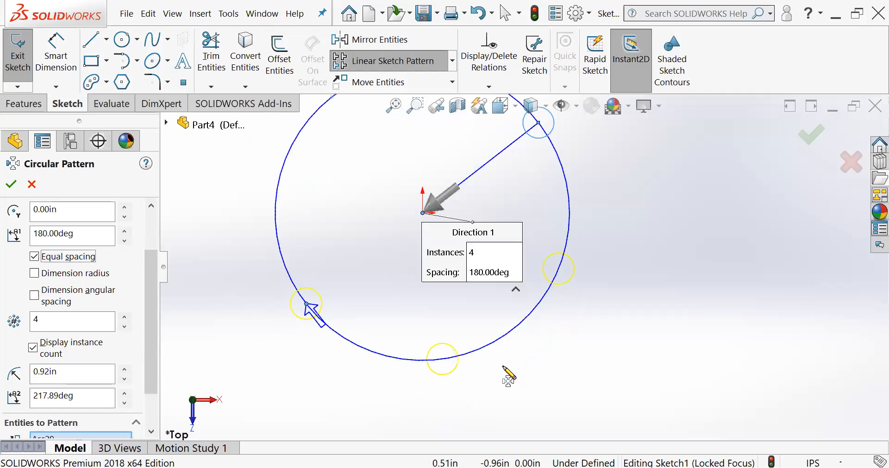
scroll(509, 372, "up", 1)
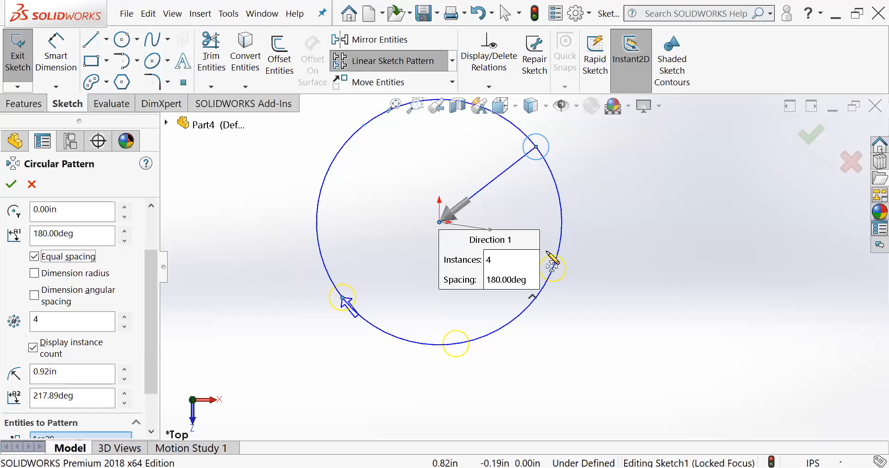
- Increase the circular pattern's number of instances to 8
left_click(49, 318)
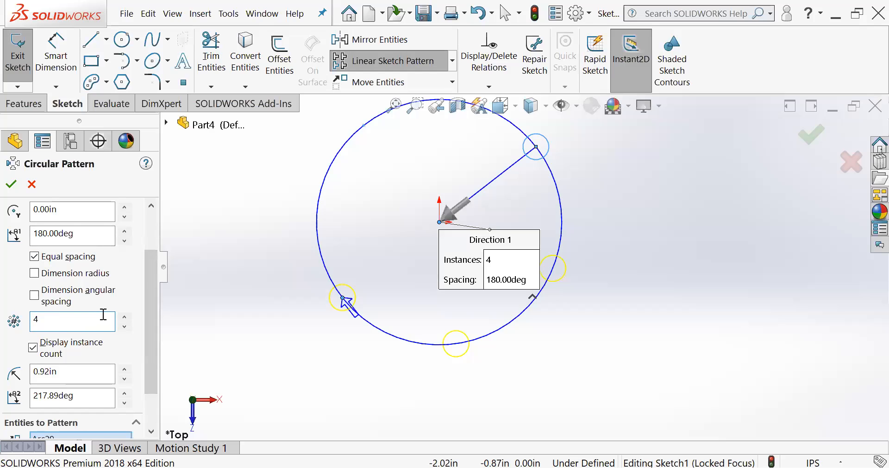
left_click(123, 317)
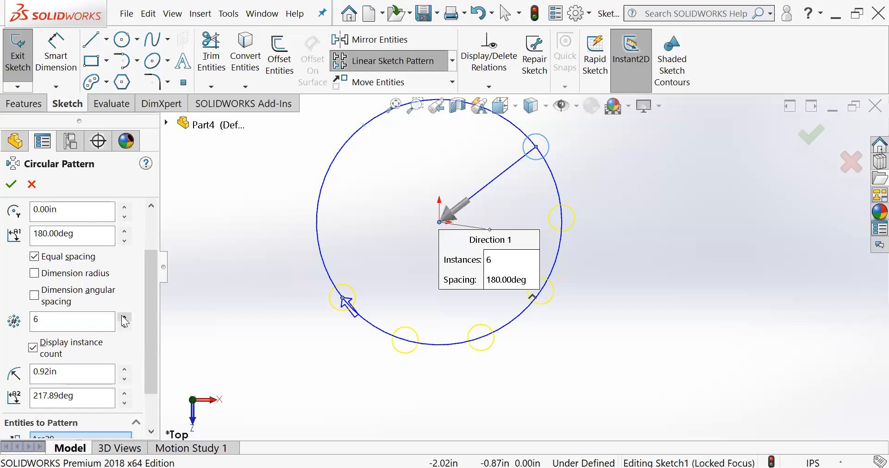
left_click(124, 317)
left_click(124, 317)
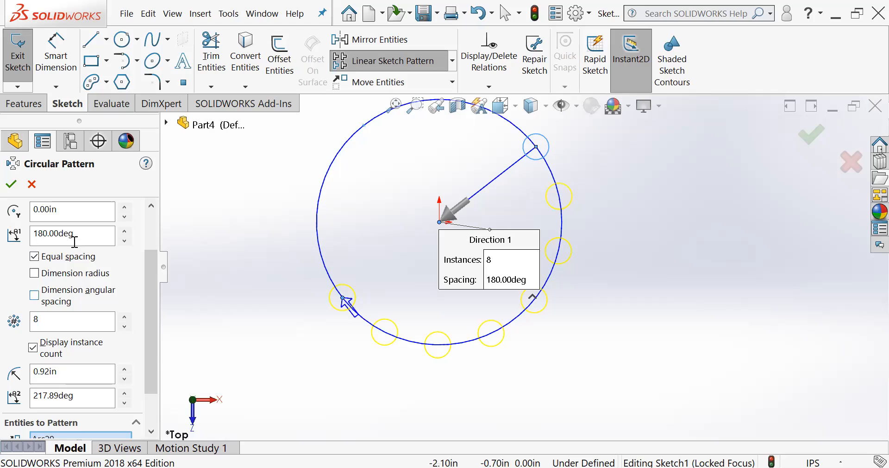
- Set the circular pattern's total angle to 360 degrees with equal spacing kept on
left_click_drag(73, 234, 23, 236)
type("3")
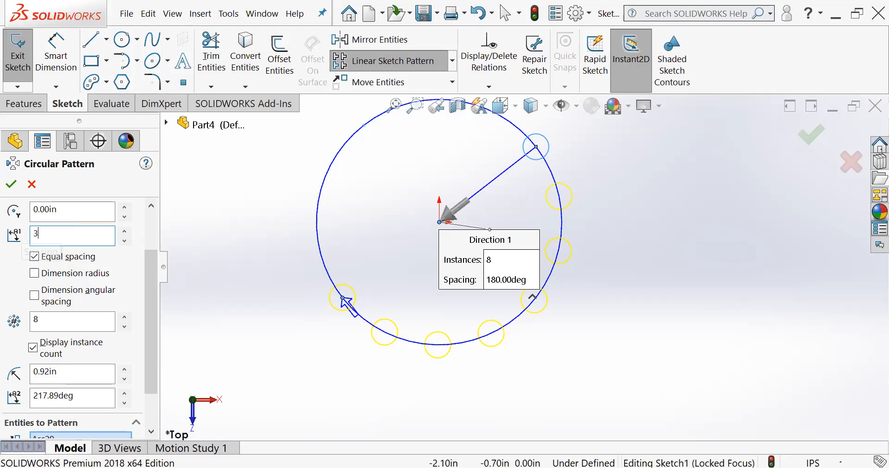
type("60")
key("Return")
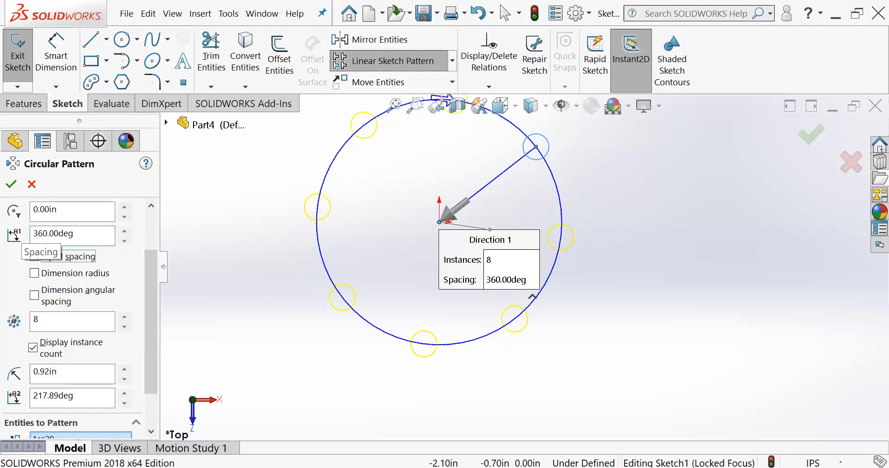
scroll(436, 183, "up", 1)
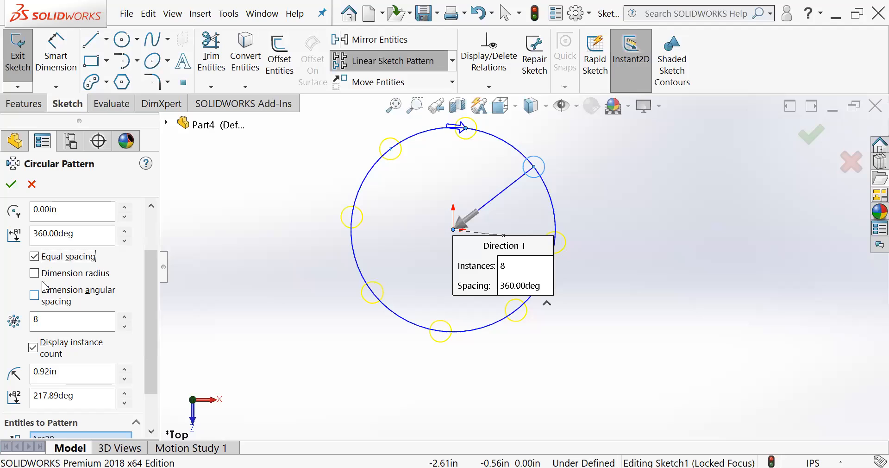
- Turn off equal spacing and set the angle between the circular pattern's instances to 20 degrees
left_click(34, 257)
left_click(105, 232)
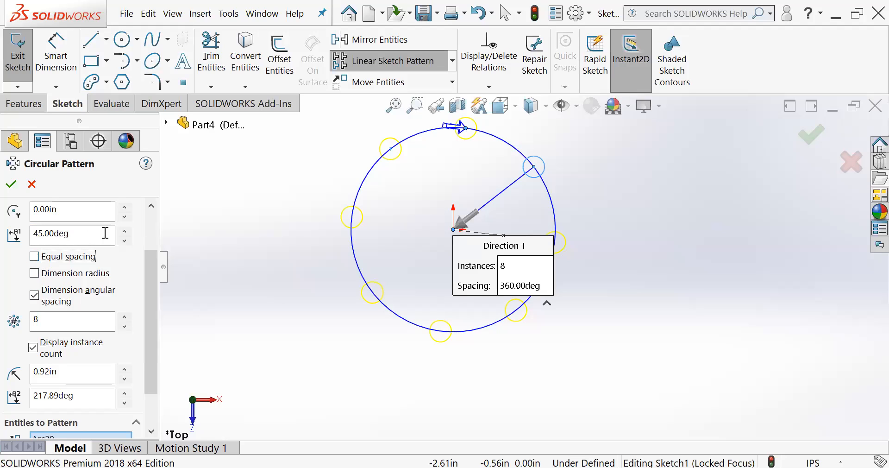
left_click(81, 231)
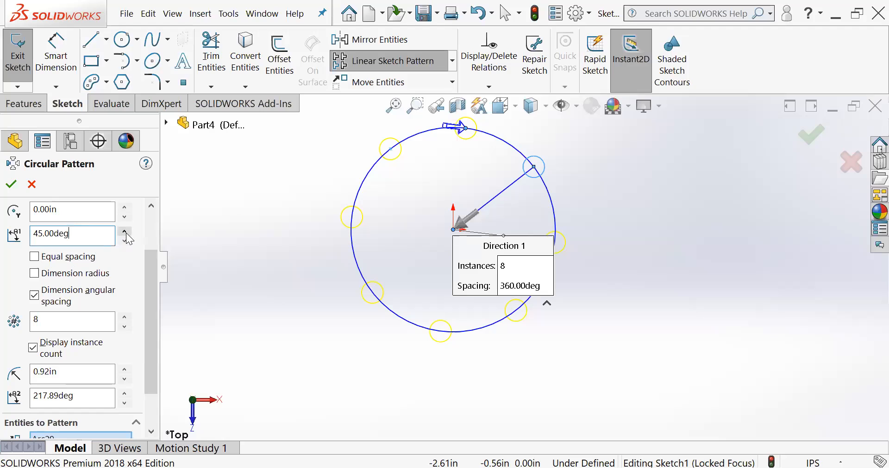
left_click(125, 231)
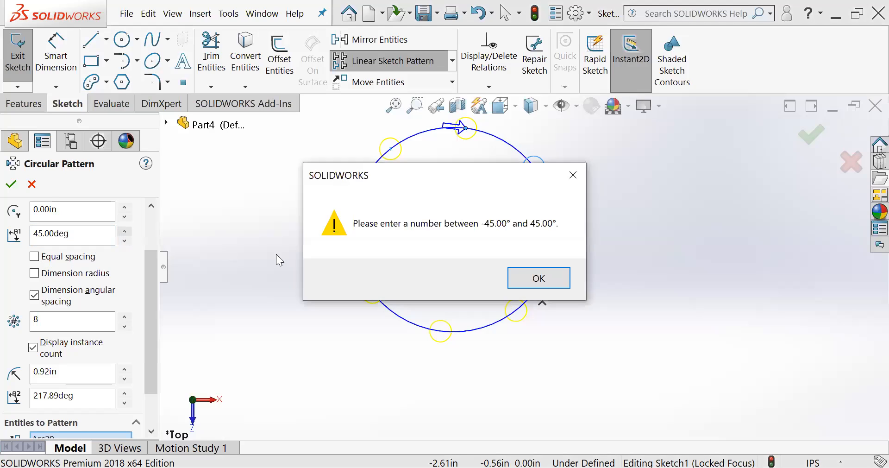
left_click(535, 278)
left_click(124, 242)
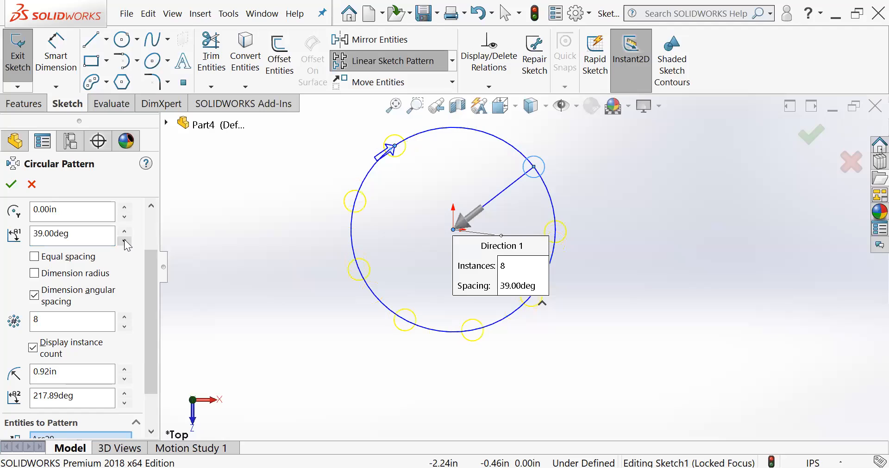
left_click_drag(124, 241, 124, 241)
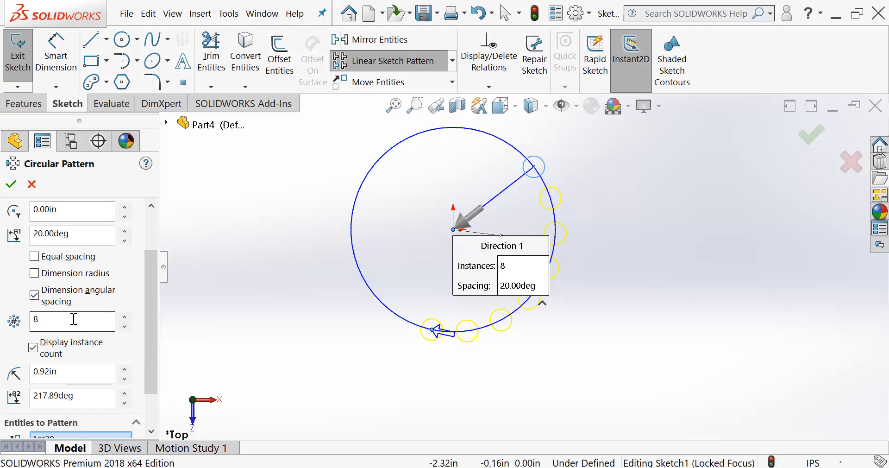
- Try 7 instances, return the count to 8, and accept the circular pattern of the small circle
left_click(124, 326)
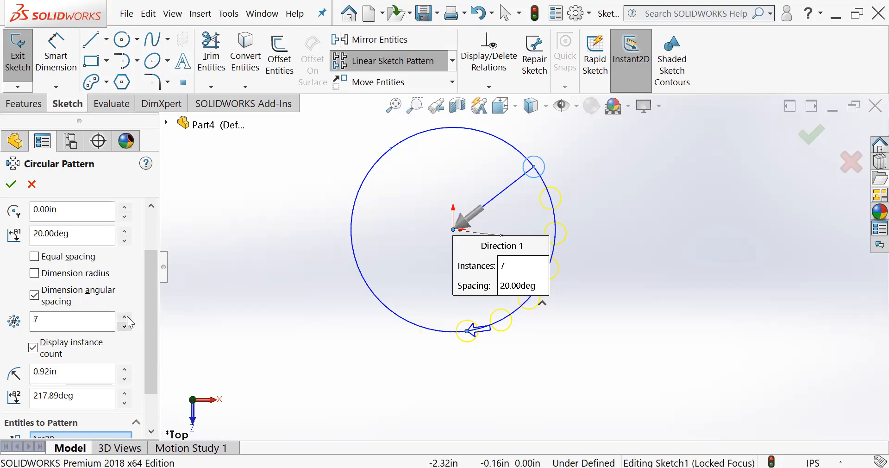
left_click(126, 317)
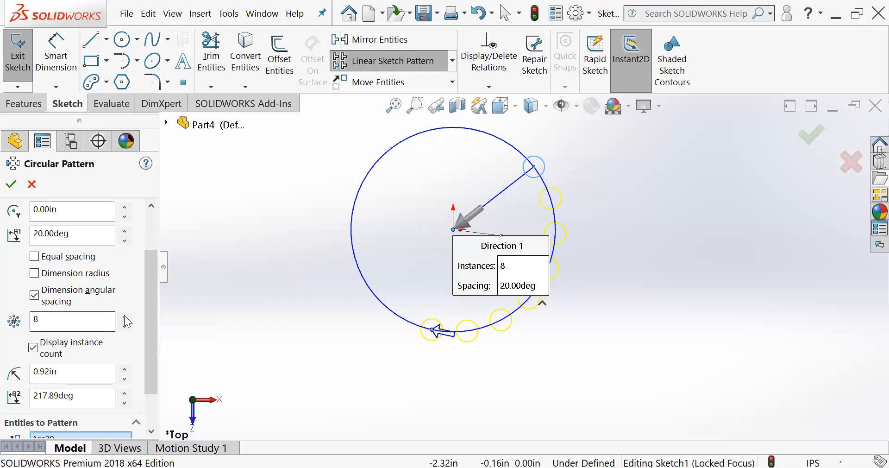
left_click_drag(151, 289, 160, 245)
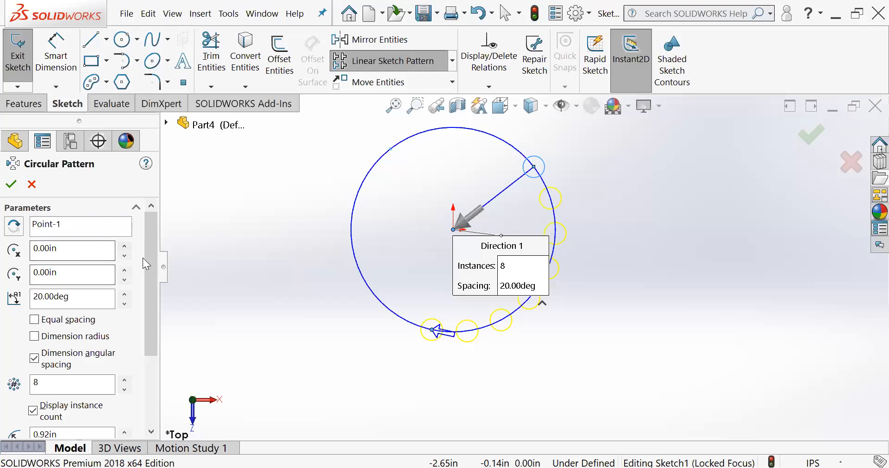
left_click_drag(147, 244, 147, 327)
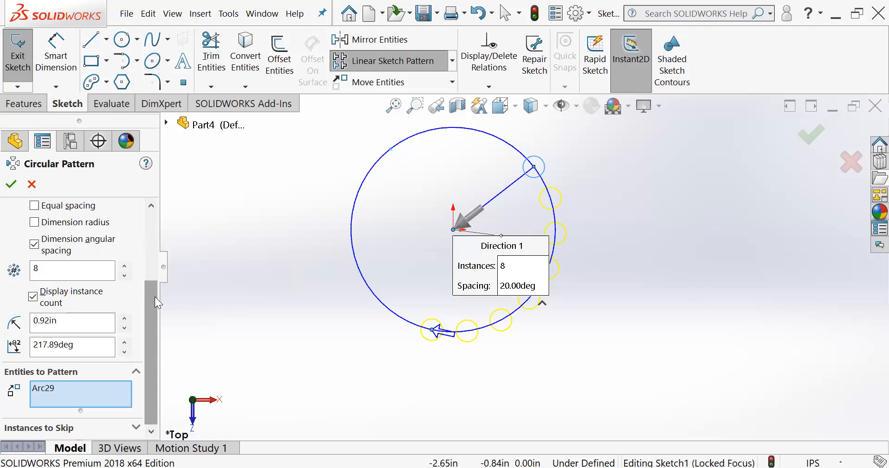
left_click_drag(148, 338, 153, 301)
left_click(11, 184)
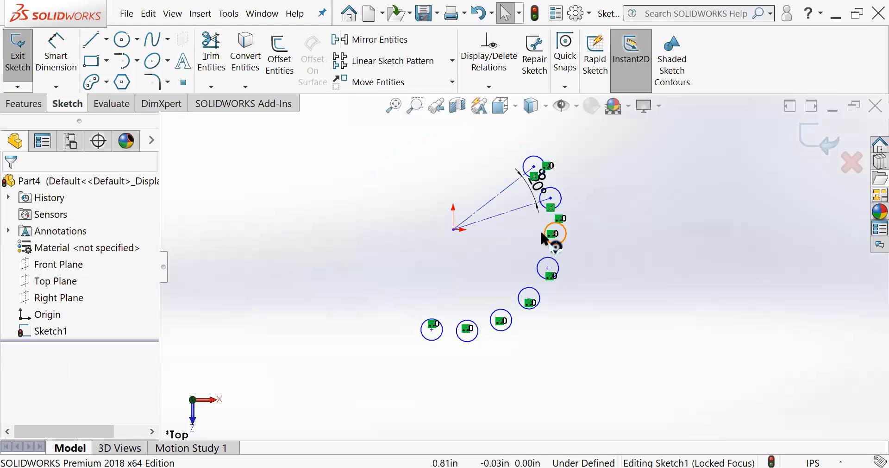
- Examine the patterned circles around the origin together with their angular spacing dimension and relations
scroll(510, 266, "down", 4)
scroll(527, 367, "up", 2)
scroll(527, 369, "down", 1)
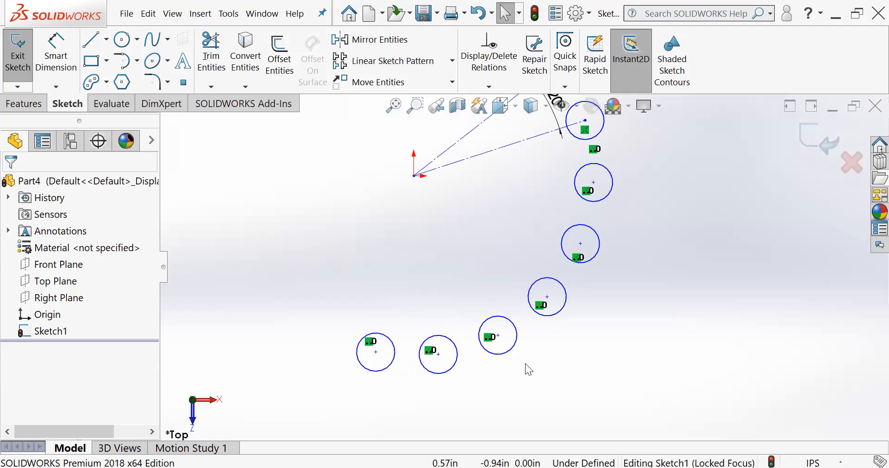
scroll(495, 307, "up", 2)
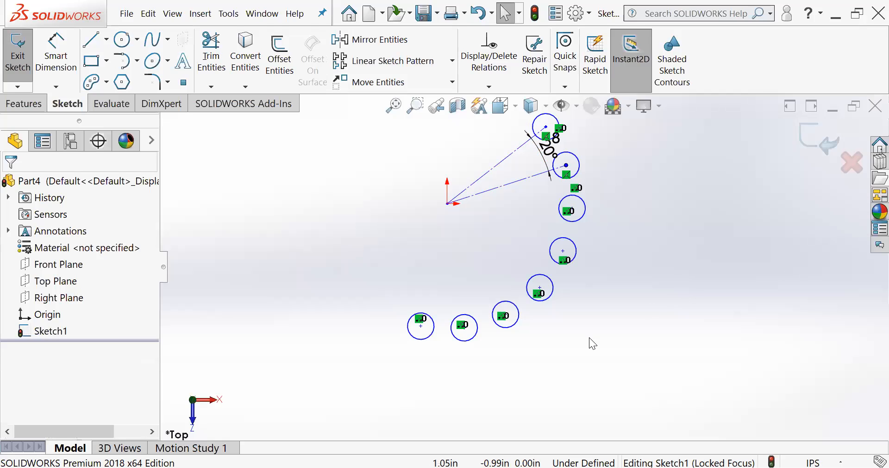
scroll(578, 243, "up", 4)
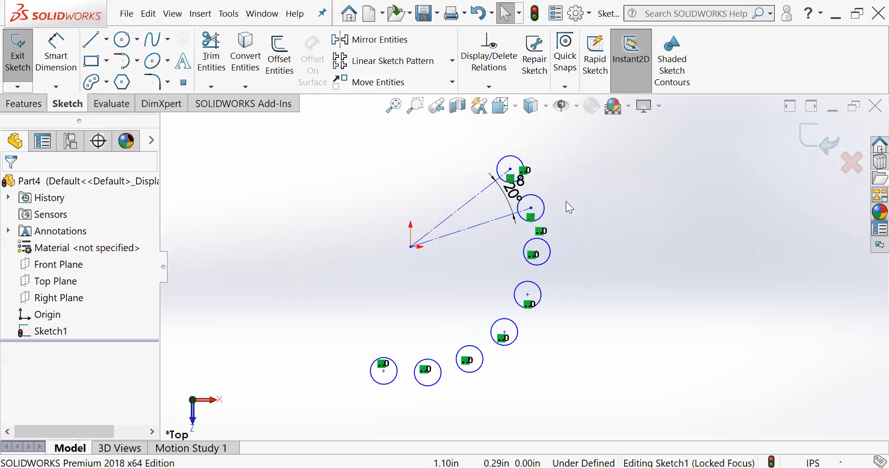
scroll(542, 285, "down", 3)
scroll(488, 176, "up", 3)
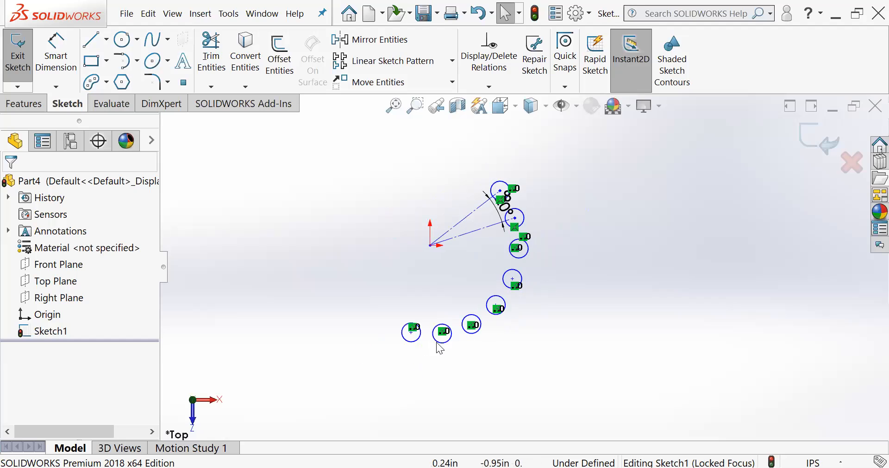
left_click(453, 61)
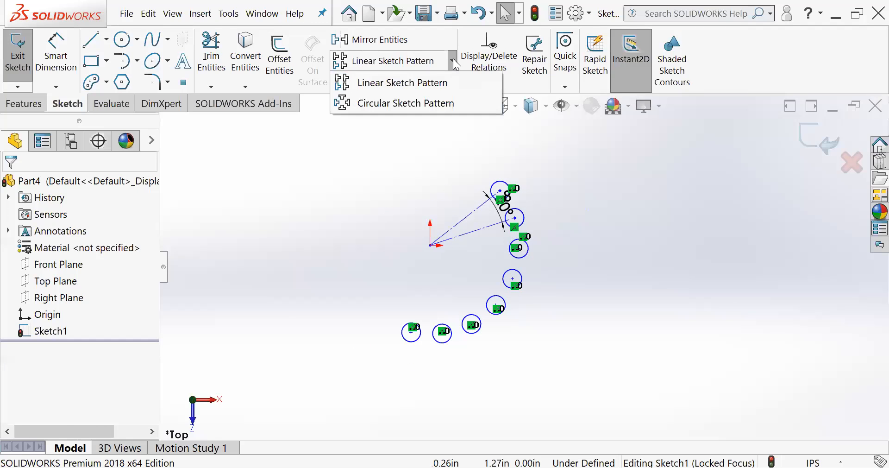
left_click(650, 263)
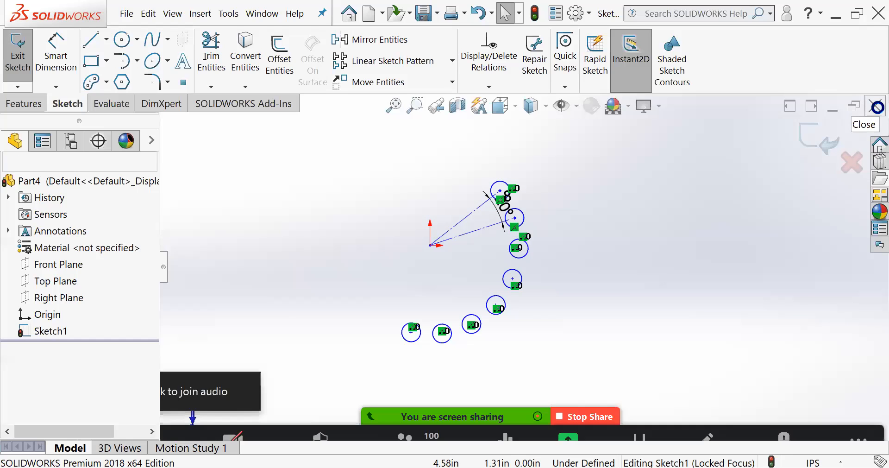
- Close the current part without saving it and create a new part document
left_click(874, 107)
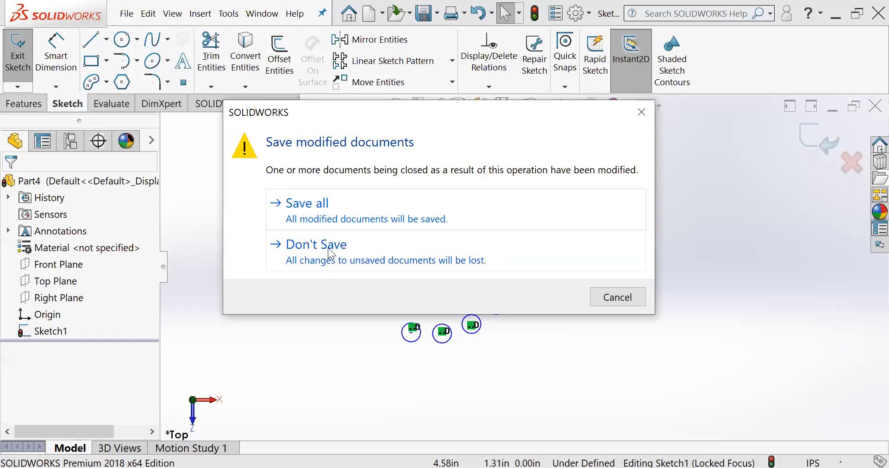
left_click(329, 253)
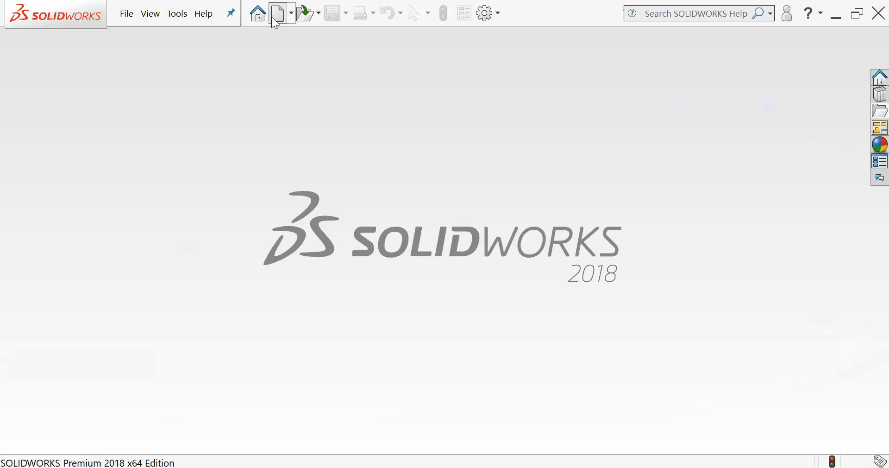
left_click(277, 14)
double_click(260, 196)
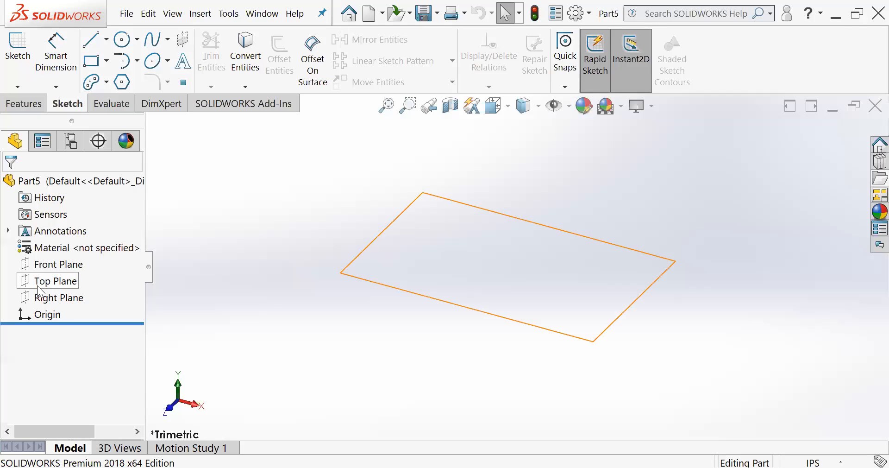
- Sketch a corner rectangle about 6.31 by 3.06 in on the Top Plane, starting at the origin
left_click(33, 282)
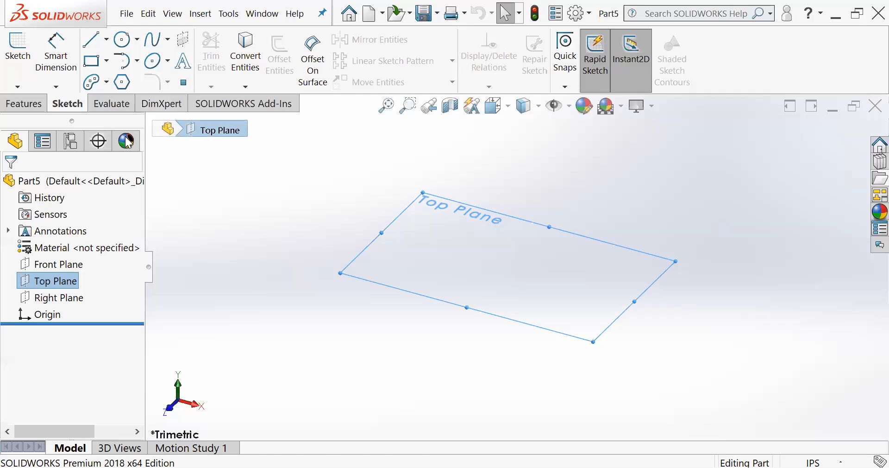
left_click(27, 49)
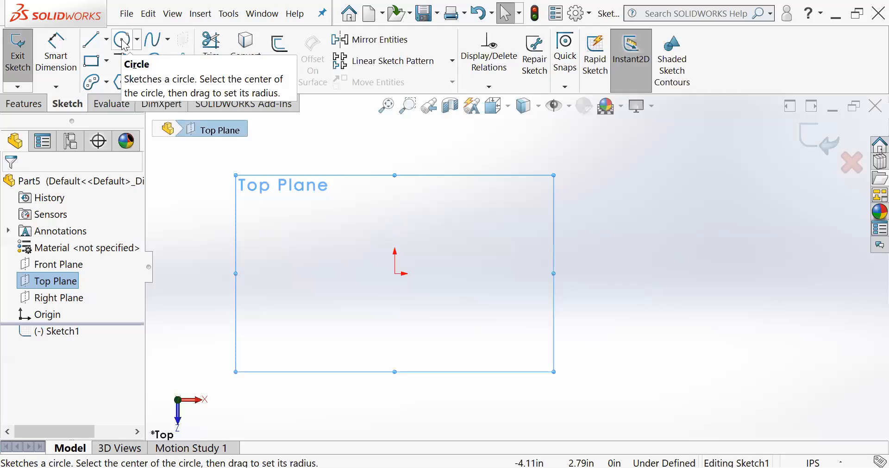
left_click(92, 61)
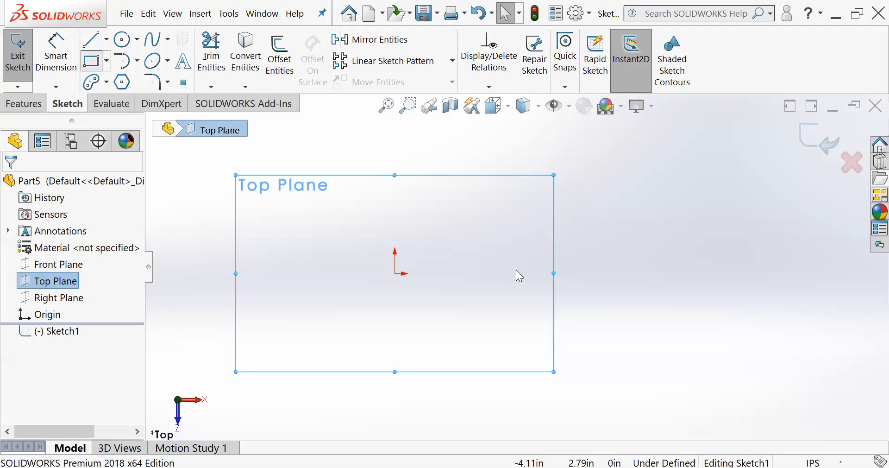
left_click(394, 273)
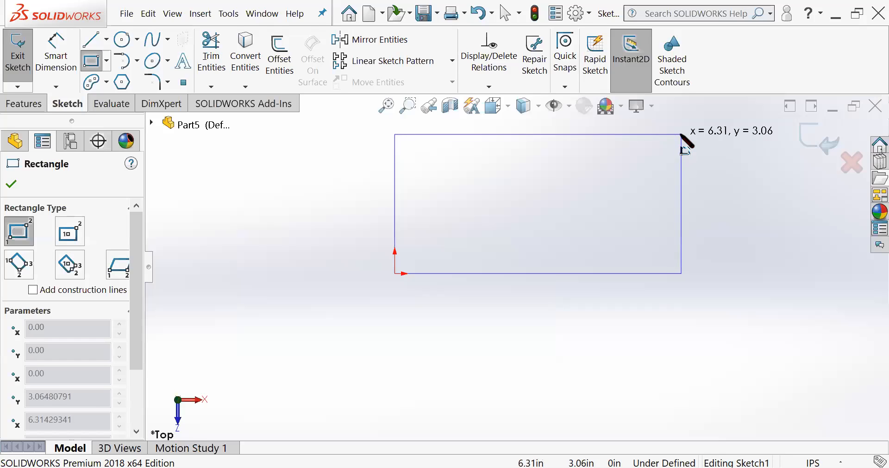
left_click(681, 135)
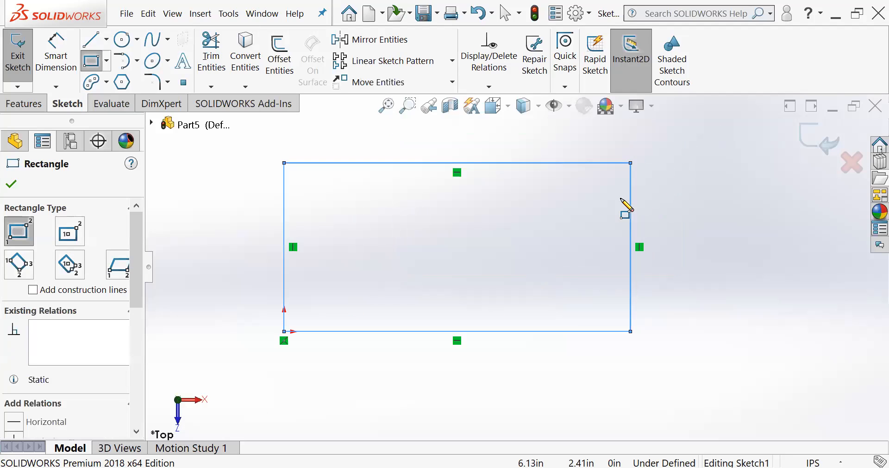
left_click(10, 184)
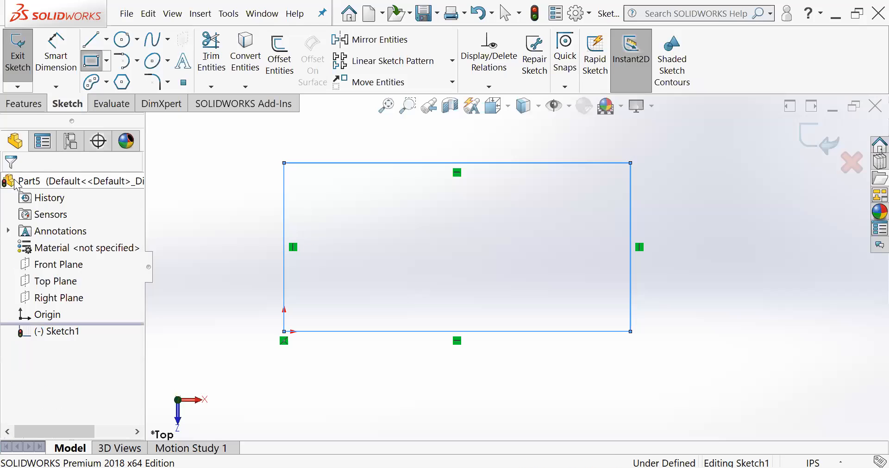
- Extrude the rectangle upward as a blind boss with a depth of 1.02 in
left_click(31, 105)
left_click(24, 53)
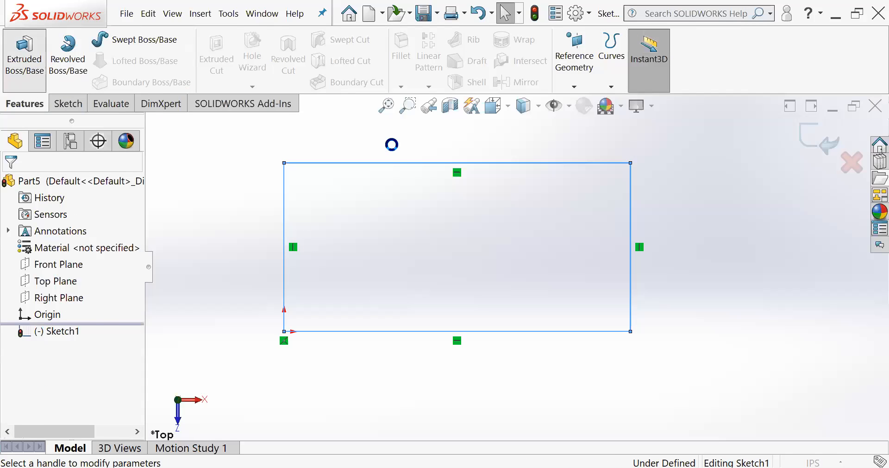
left_click_drag(530, 255, 530, 232)
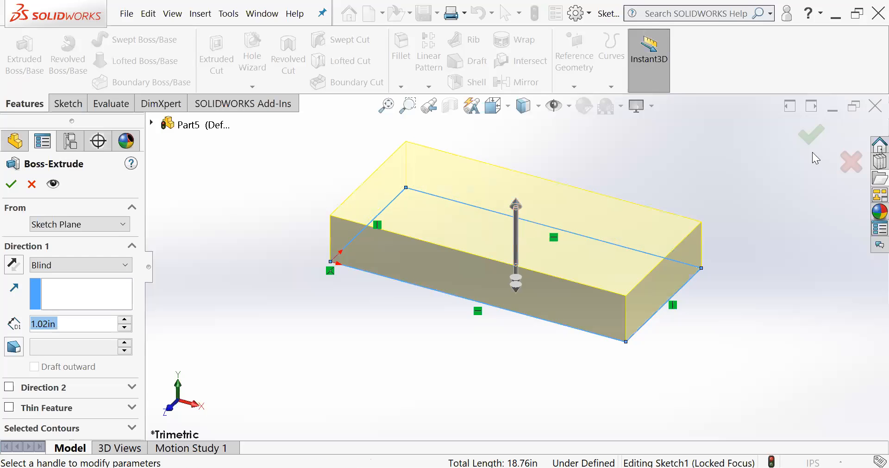
left_click(811, 134)
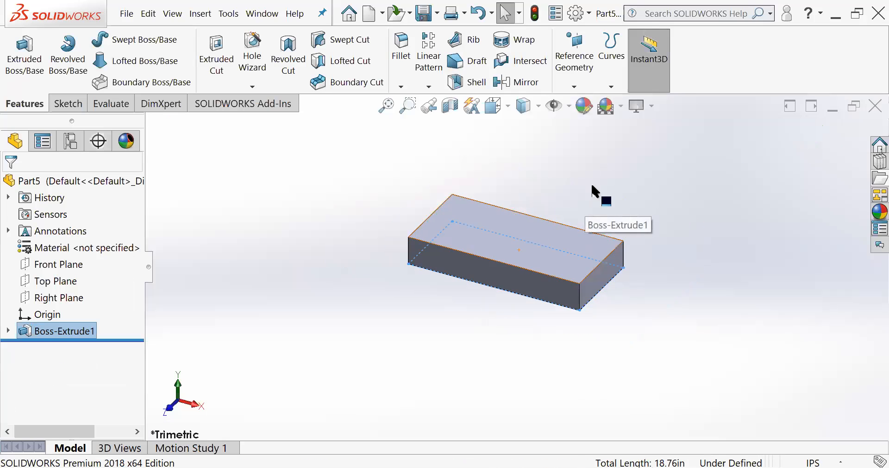
- Examine the Top, Right and Front planes against the block, along with the sketch belonging to its extrusion
left_click(51, 281)
middle_click_drag(267, 273, 444, 354)
scroll(443, 352, "down", 2)
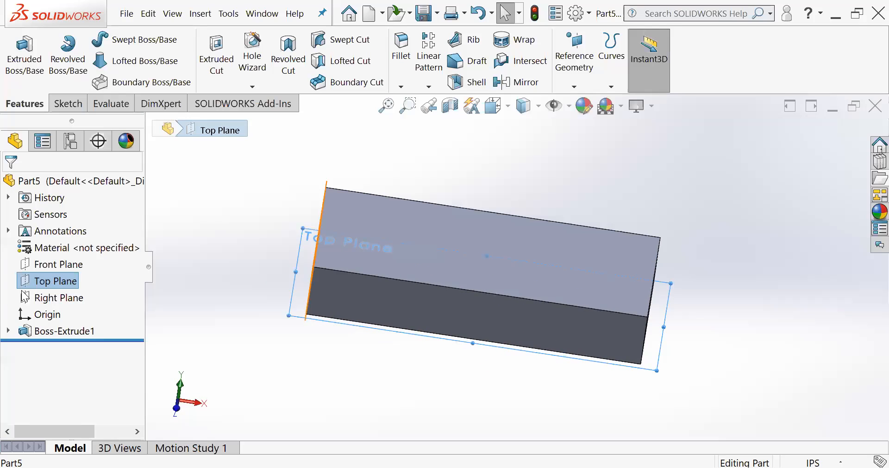
left_click(55, 297)
middle_click_drag(616, 300, 463, 278)
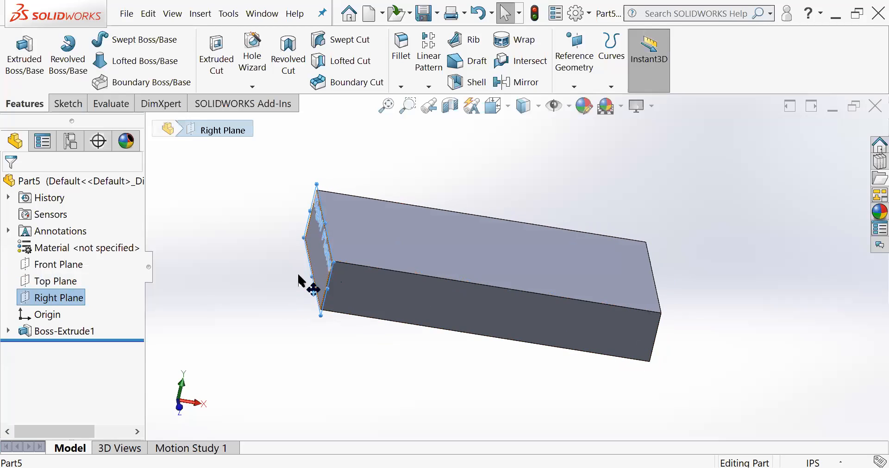
left_click(43, 264)
middle_click_drag(389, 312, 290, 268)
left_click(260, 279)
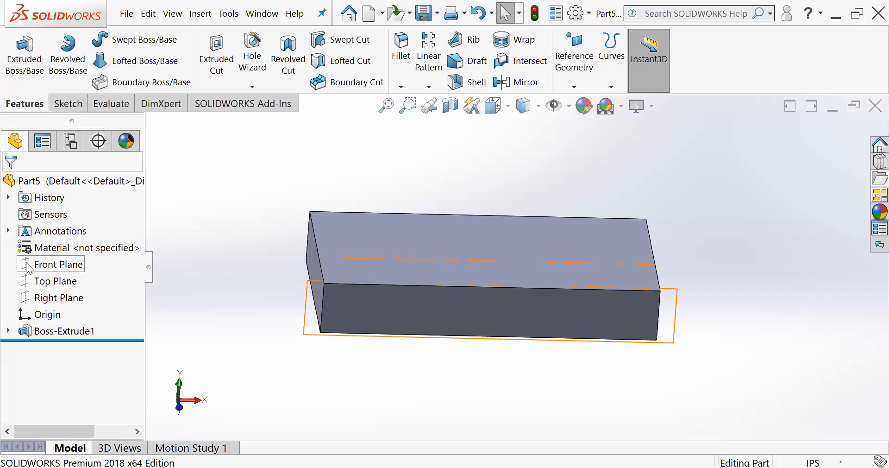
left_click(9, 330)
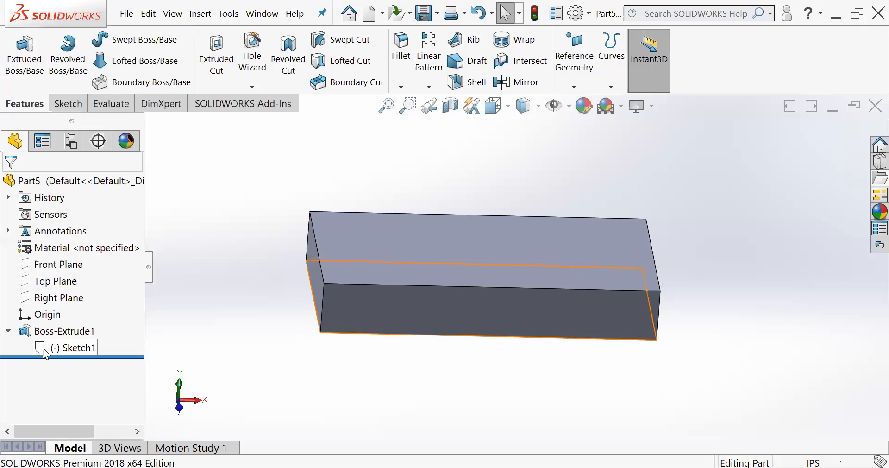
left_click(9, 331)
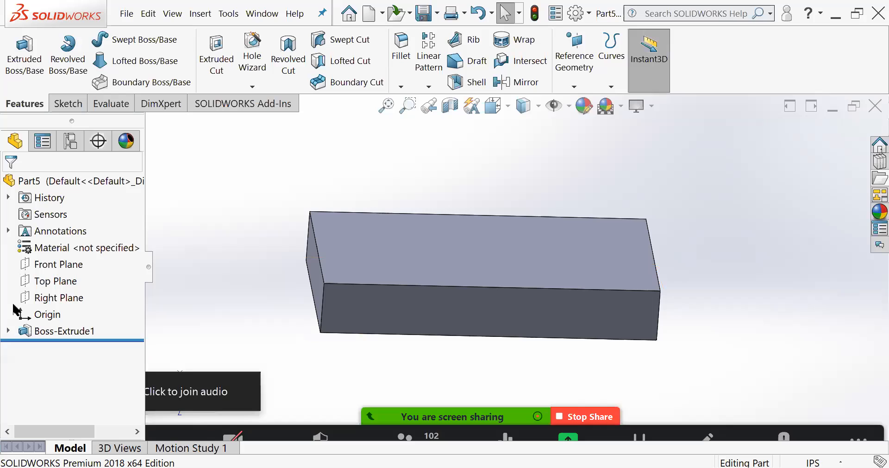
- Show the Front Plane in the model, view it against the block, and hide it again
left_click(27, 265)
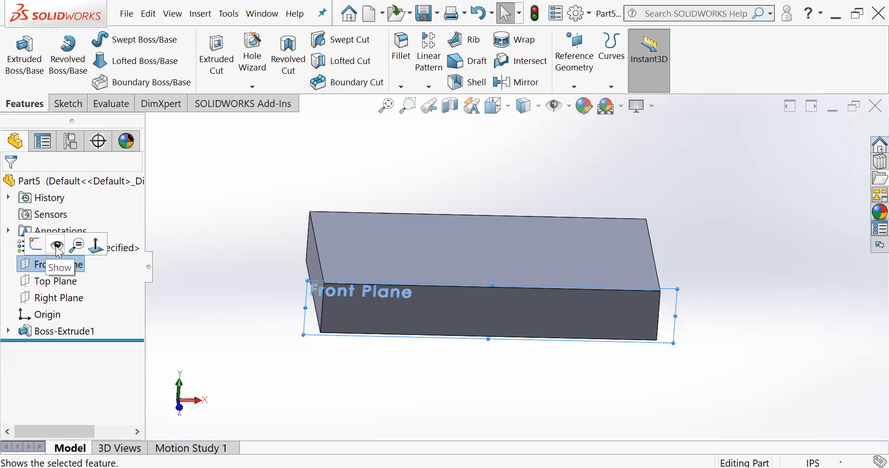
left_click(58, 248)
mouse_move(262, 272)
middle_mouse_down()
mouse_move(257, 256)
mouse_move(331, 285)
mouse_move(343, 313)
mouse_move(276, 251)
mouse_move(262, 287)
middle_mouse_up()
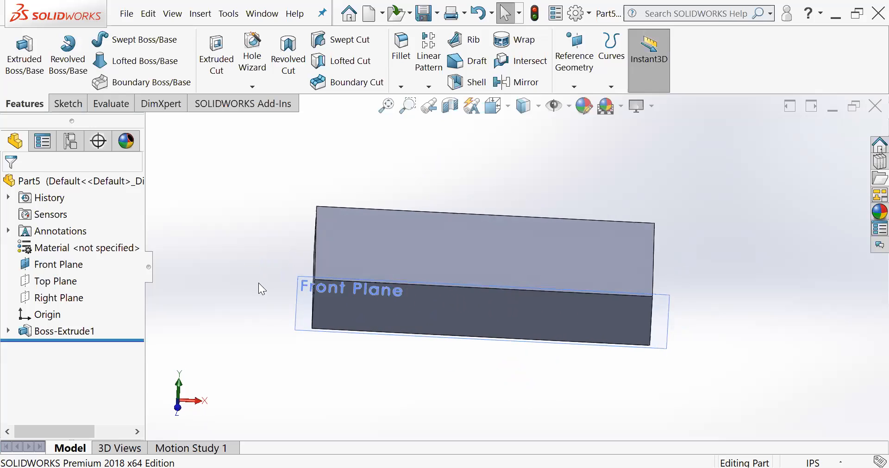
left_click(31, 268)
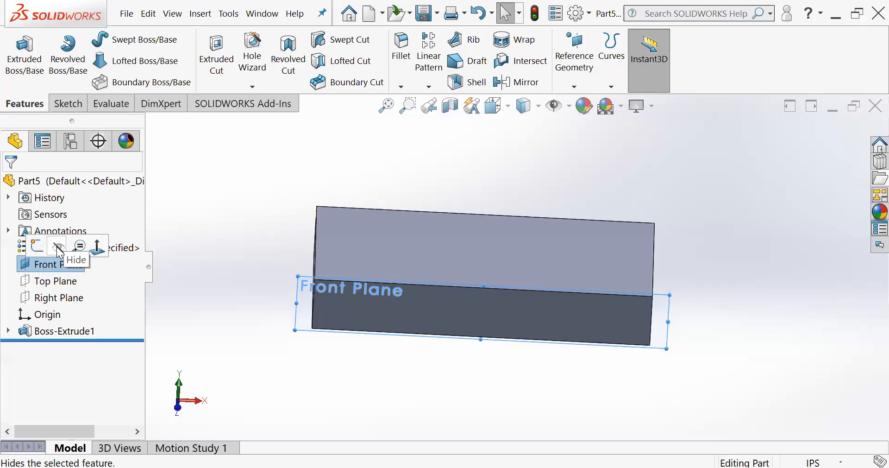
left_click(57, 249)
- Sketch a circle with a radius of about 0.69 in on the block's top face, centered at about X 4.66, Y 2.01 in
middle_click_drag(311, 284, 526, 273)
scroll(537, 264, "down", 2)
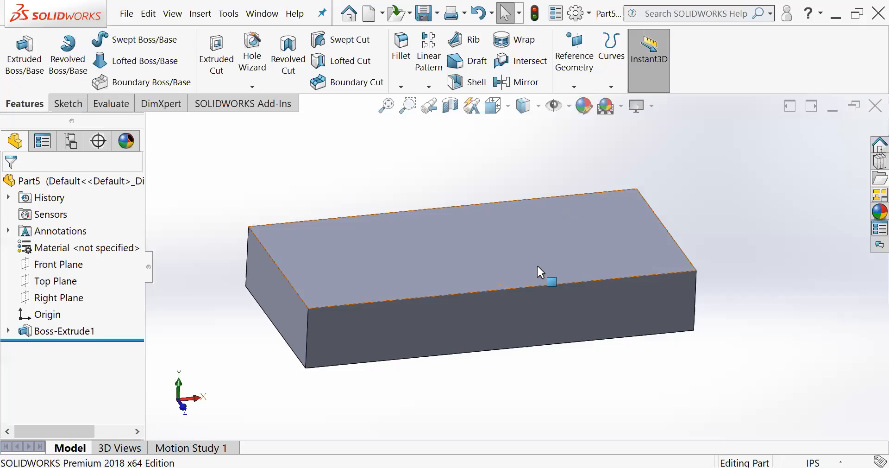
left_click(590, 235)
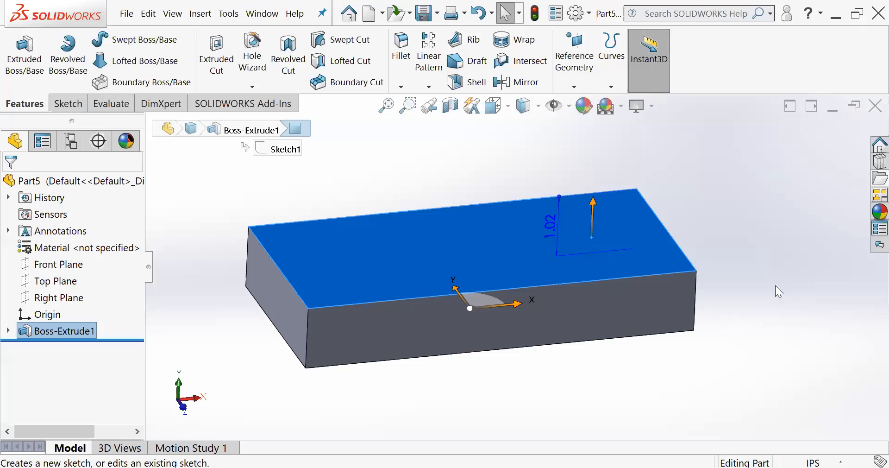
left_click(66, 104)
left_click(17, 50)
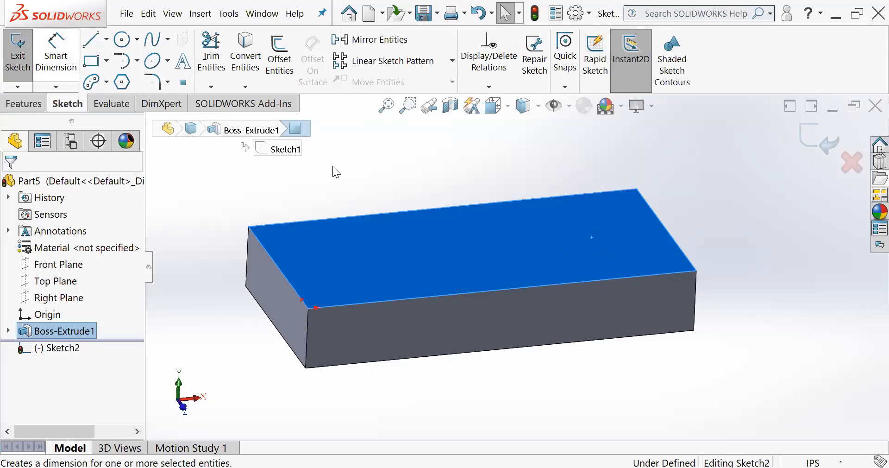
mouse_move(588, 255)
middle_mouse_down()
mouse_move(590, 292)
mouse_move(586, 282)
middle_mouse_up()
left_click(122, 39)
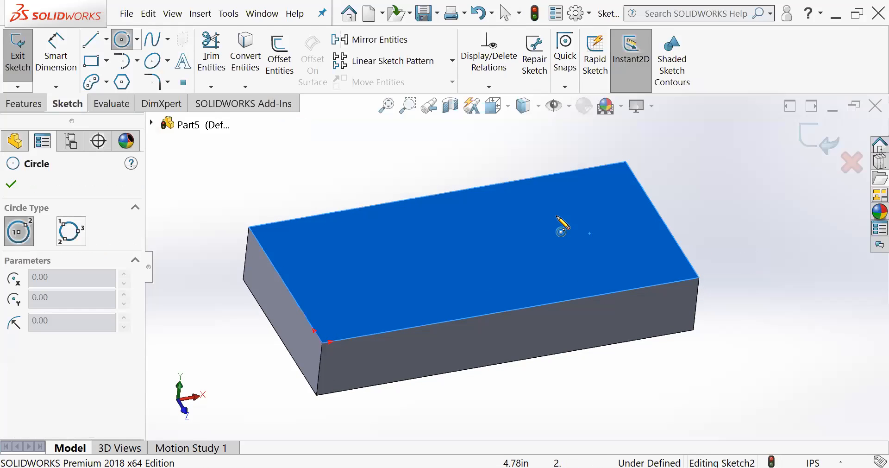
left_click(552, 218)
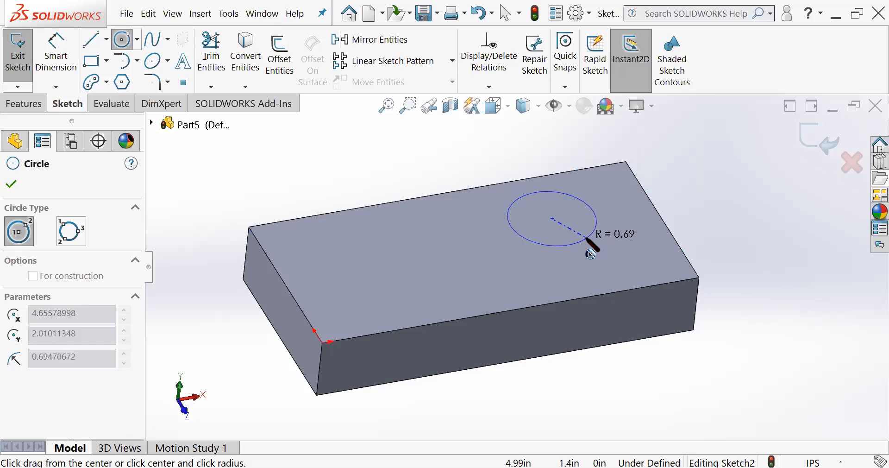
left_click(587, 238)
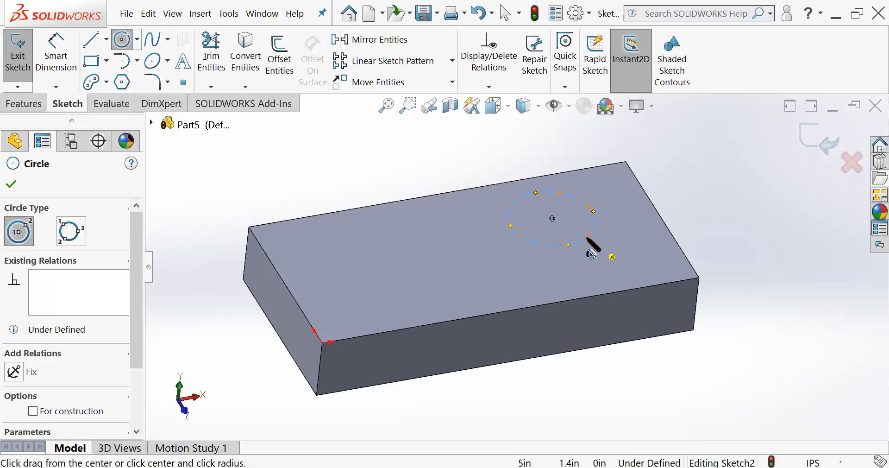
- Extrude the circle upward from the block as a blind boss 2.40 in deep, merged with the block
left_click(24, 105)
left_click(25, 53)
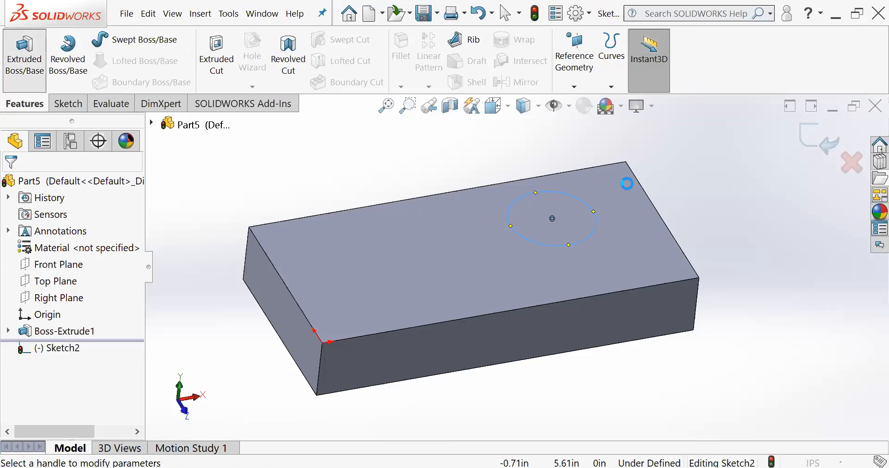
left_click_drag(546, 187, 564, 149)
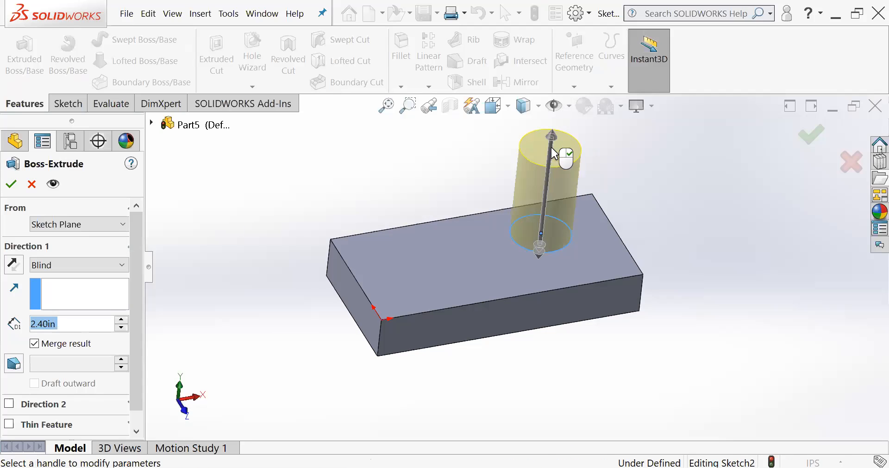
left_click(821, 141)
middle_click_drag(606, 225, 632, 189)
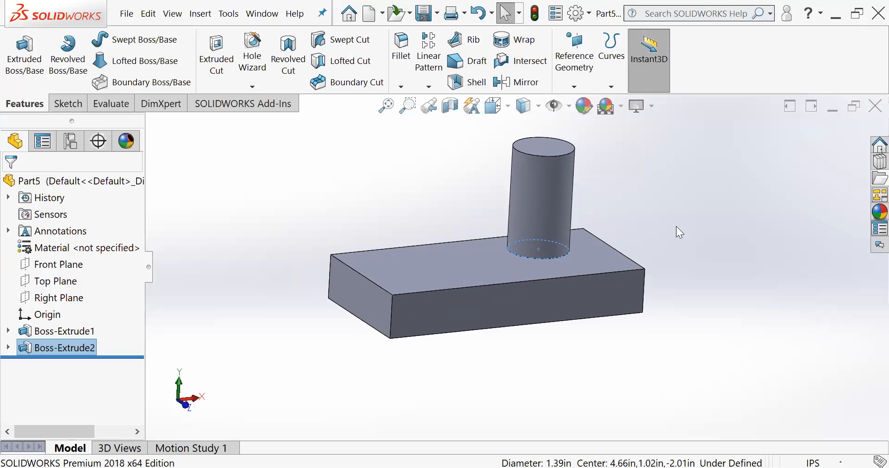
left_click(675, 226)
- Examine the cylinder and the block's faces from several angles, including where the cylinder meets the block
scroll(474, 243, "down", 3)
mouse_move(614, 243)
middle_mouse_down()
mouse_move(614, 289)
mouse_move(620, 277)
mouse_move(565, 210)
mouse_move(605, 232)
mouse_move(627, 311)
mouse_move(619, 258)
middle_mouse_up()
scroll(608, 260, "down", 2)
scroll(608, 261, "up", 4)
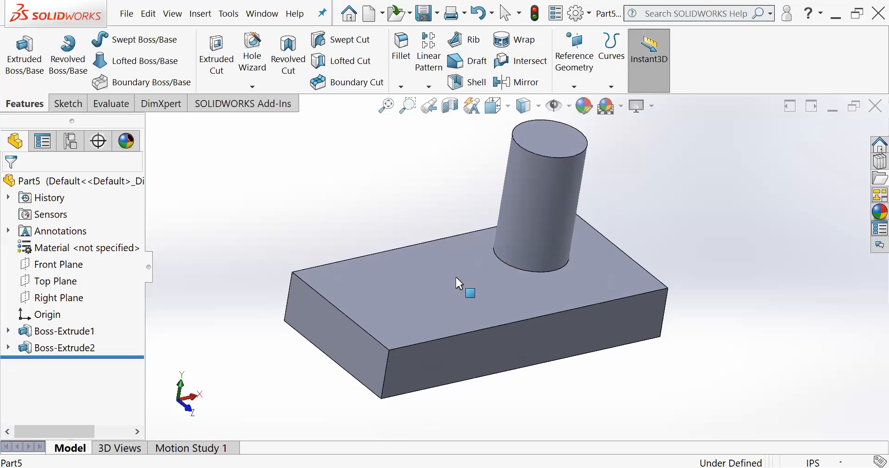
middle_click_drag(518, 247, 521, 237)
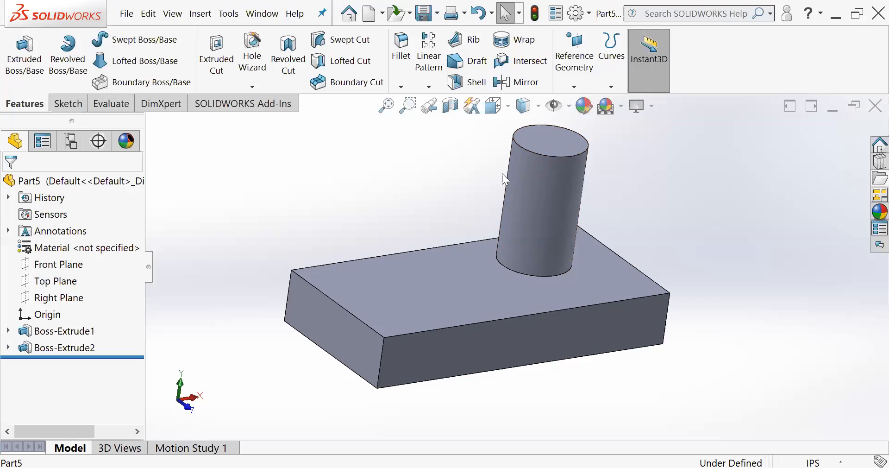
middle_click_drag(471, 211, 519, 192)
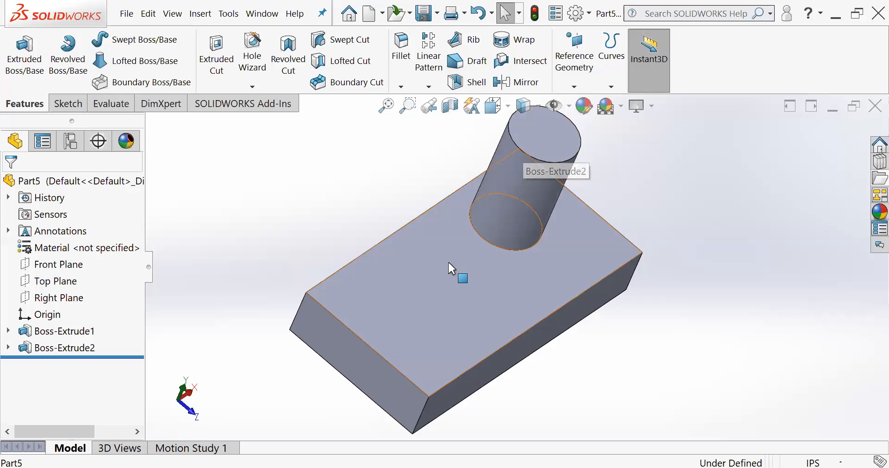
middle_click_drag(484, 194, 465, 163)
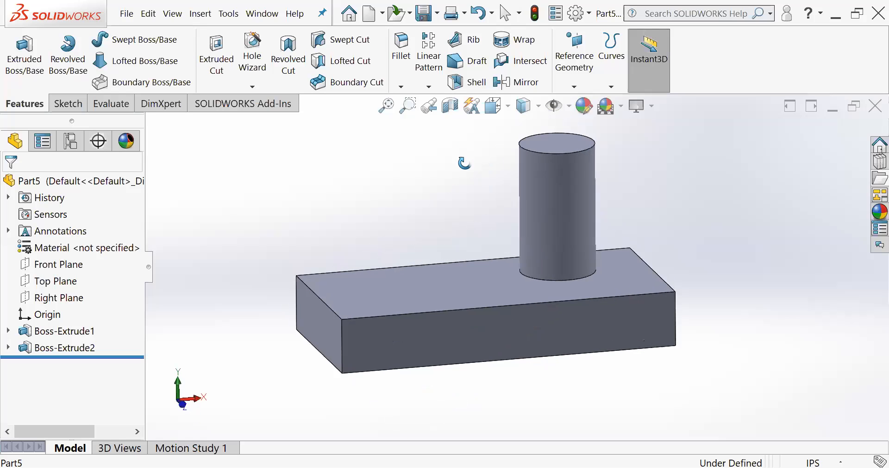
middle_click_drag(535, 158, 528, 171)
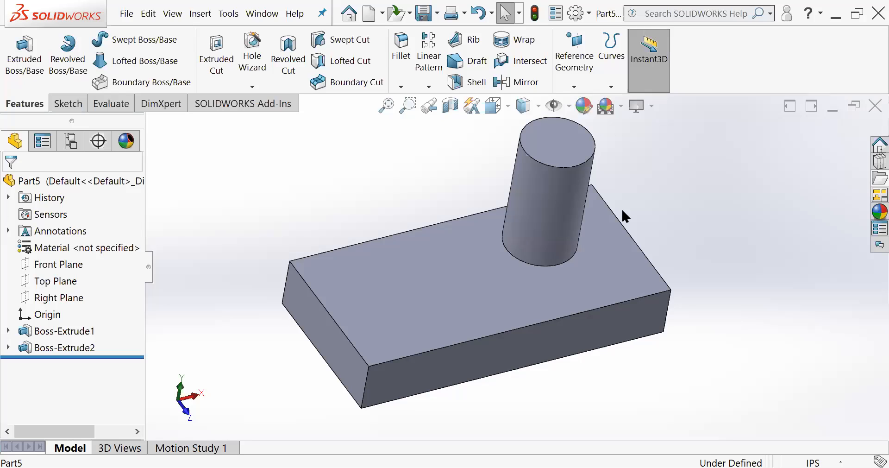
mouse_move(557, 199)
middle_mouse_down()
mouse_move(557, 175)
mouse_move(550, 204)
middle_mouse_up()
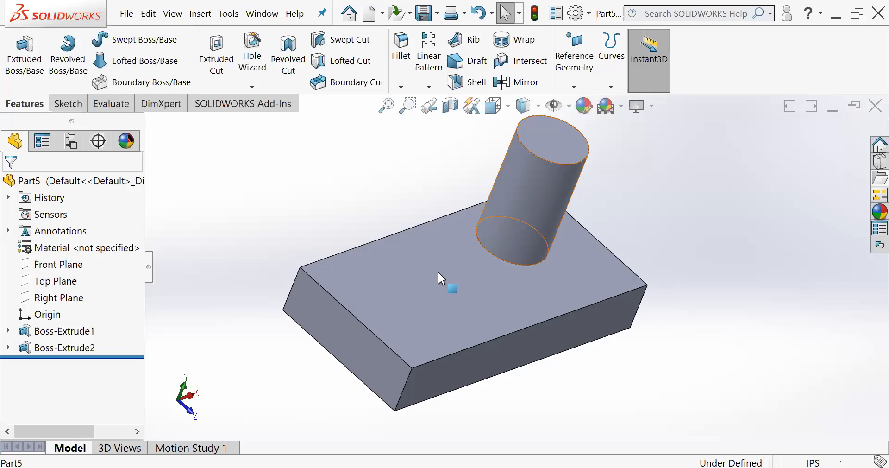
middle_click_drag(443, 274, 447, 221)
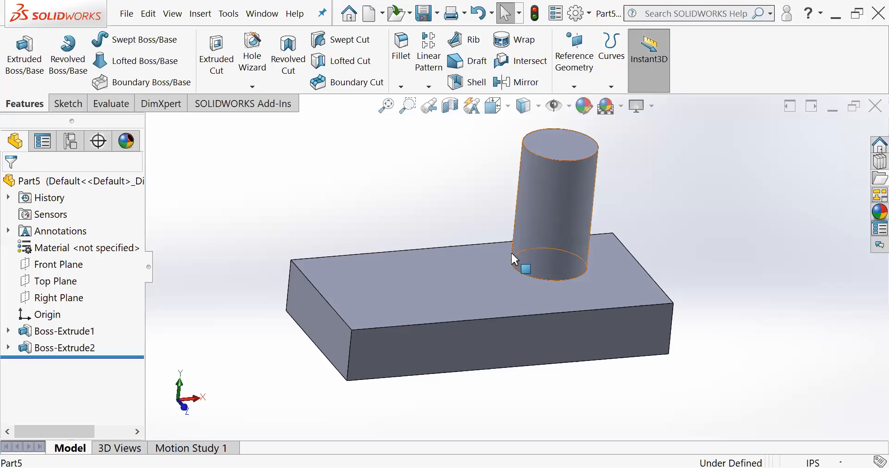
scroll(574, 218, "down", 2)
middle_click_drag(565, 221, 560, 260)
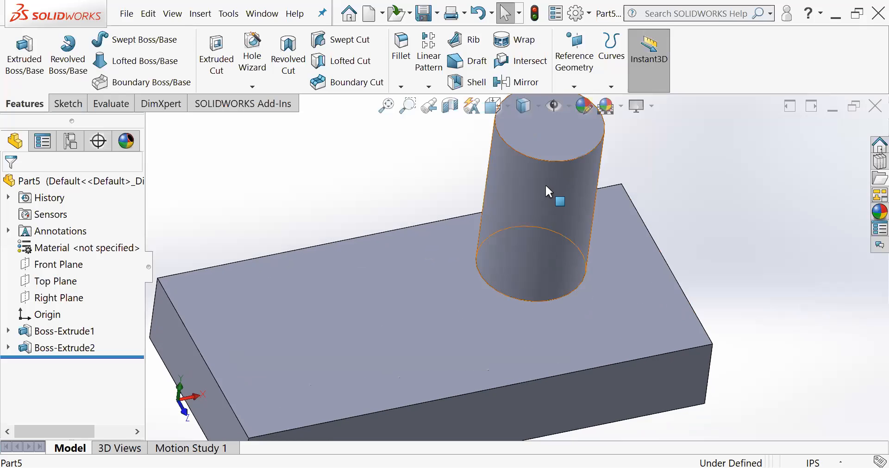
middle_click_drag(545, 186, 542, 162)
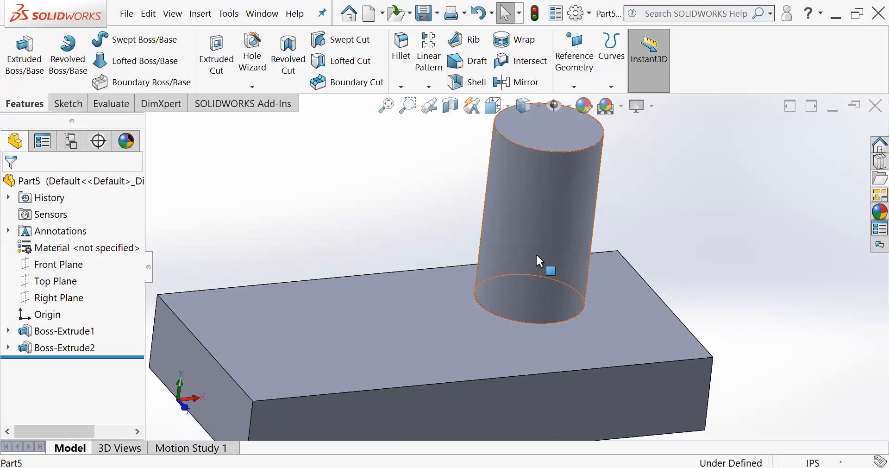
scroll(537, 256, "up", 1)
middle_click_drag(504, 163, 509, 196)
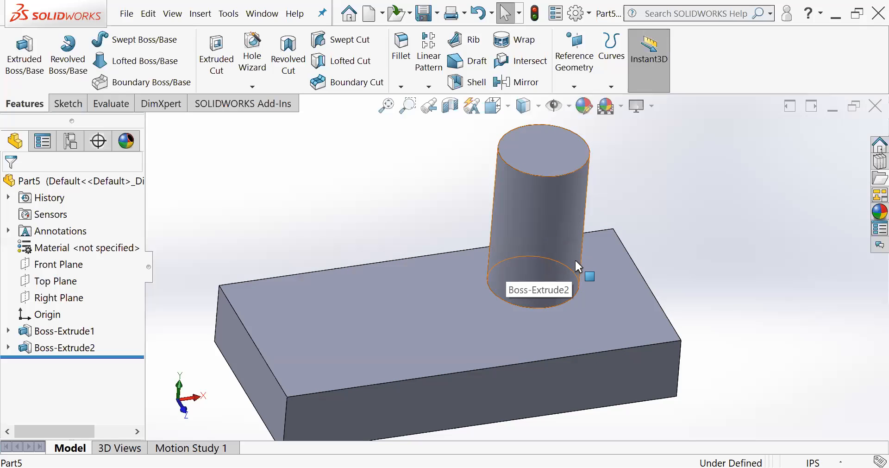
scroll(546, 254, "down", 1)
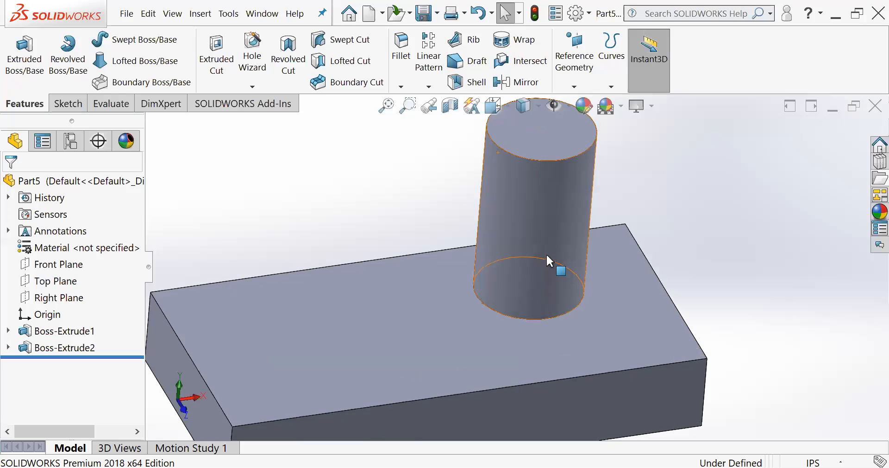
scroll(523, 265, "up", 3)
scroll(594, 258, "down", 3)
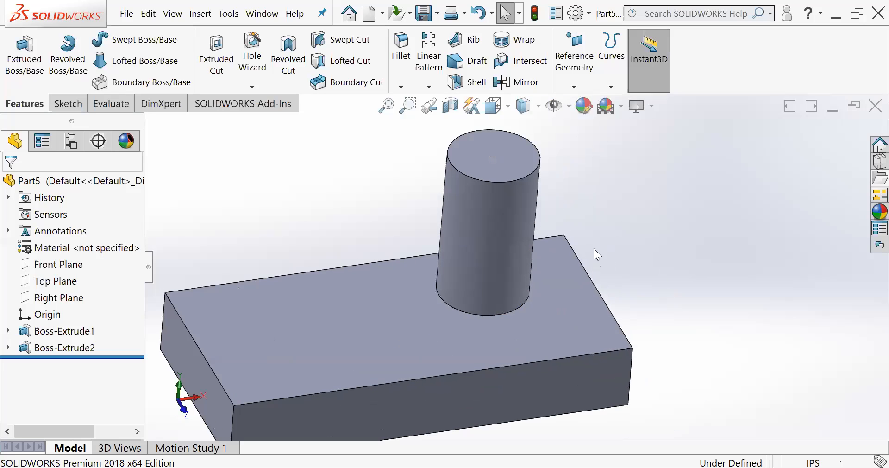
- Start a new sketch on the cylinder's top face
left_click(492, 152)
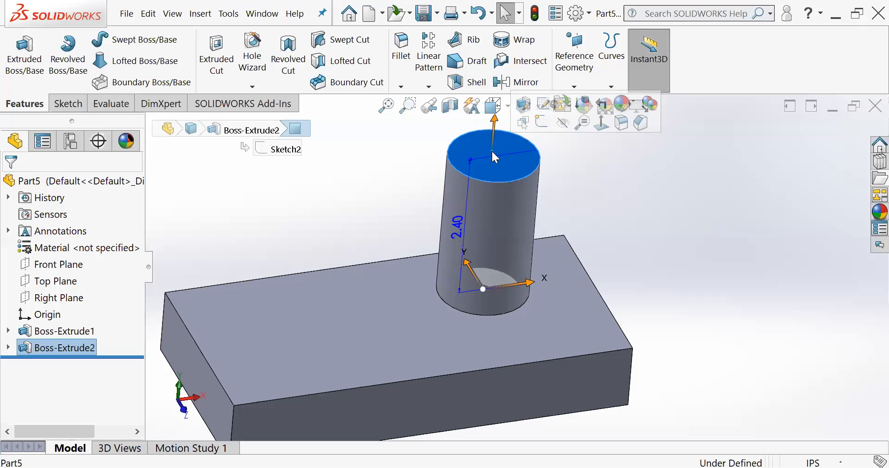
left_click(66, 102)
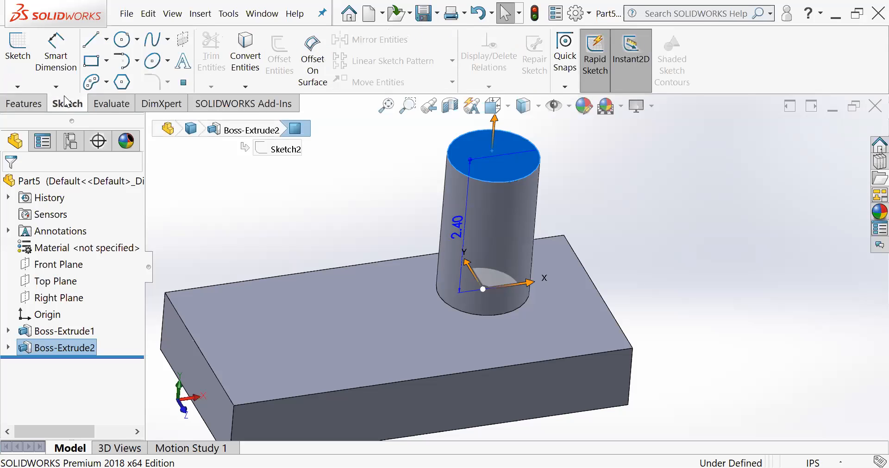
left_click(18, 46)
middle_click_drag(515, 145, 514, 182)
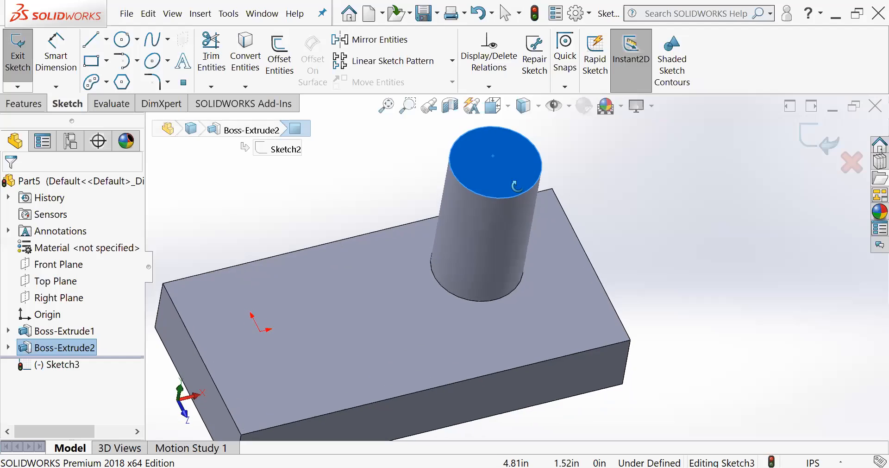
scroll(508, 164, "up", 1)
- Sketch a line about 1.39 in long across the full diameter of the cylinder's top face and exit the sketch
left_click(85, 42)
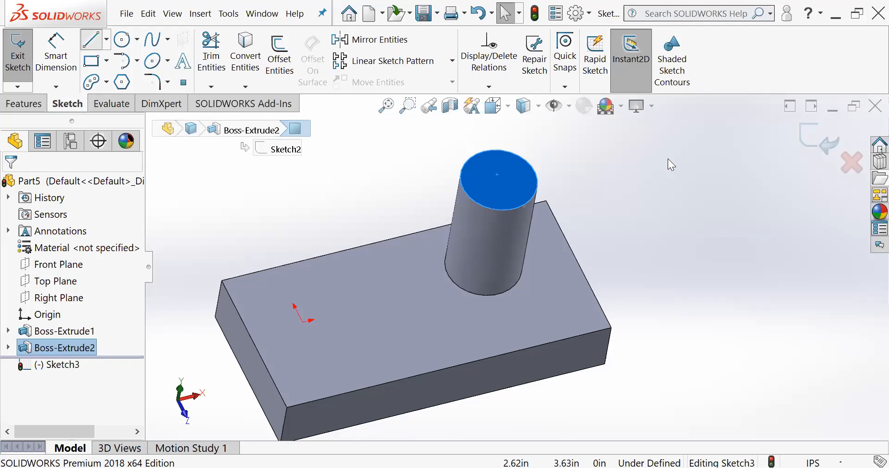
left_click(501, 152)
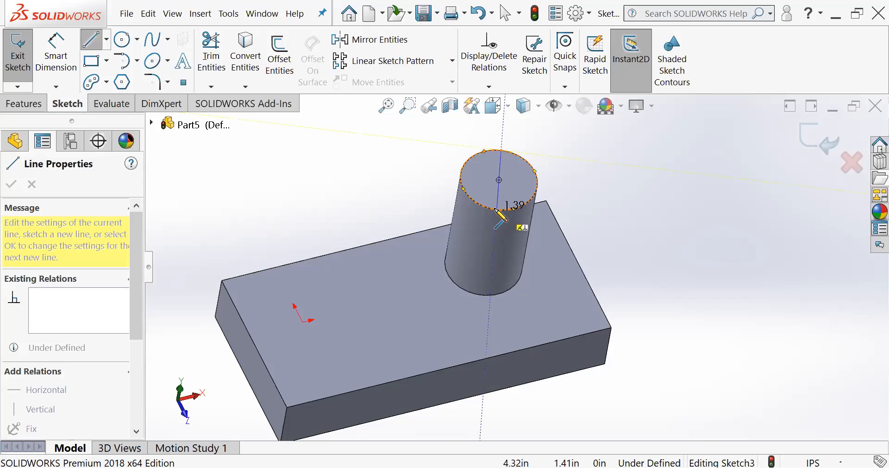
left_click(495, 209)
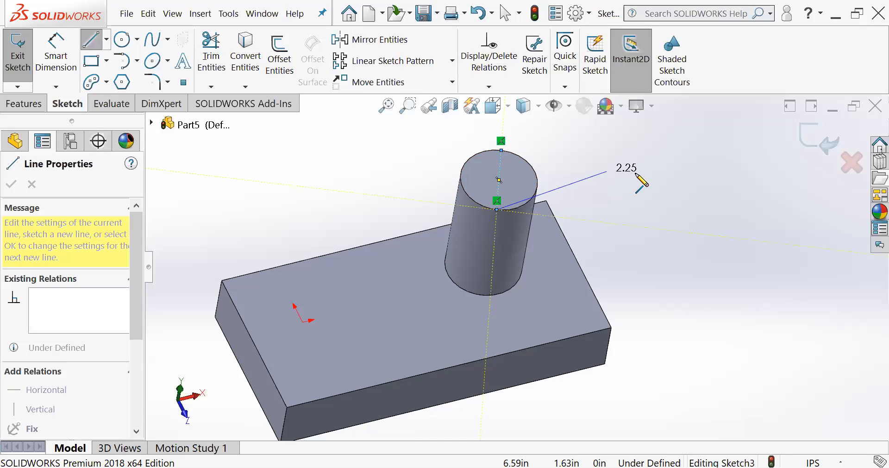
key("Escape")
middle_click_drag(470, 154, 486, 134)
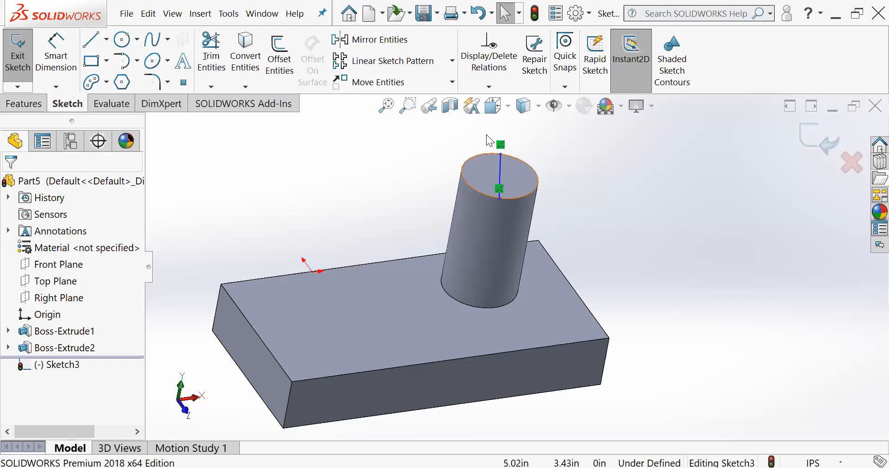
middle_click_drag(513, 170, 493, 177)
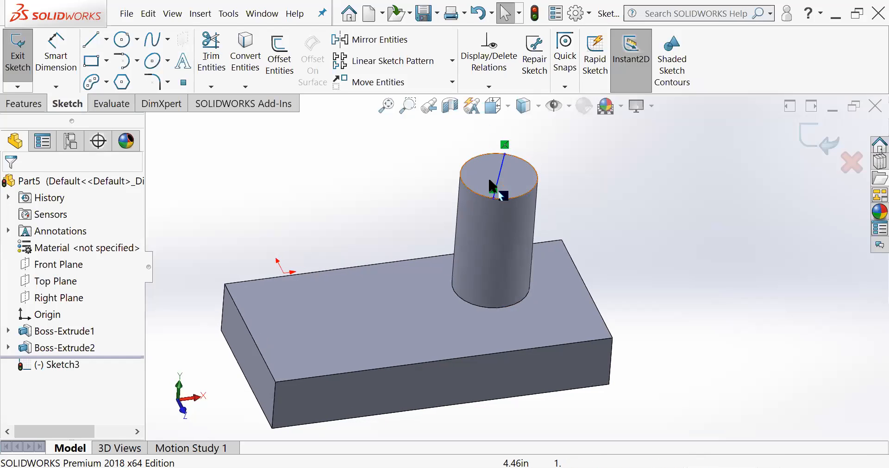
left_click(805, 131)
middle_click_drag(674, 180, 538, 199)
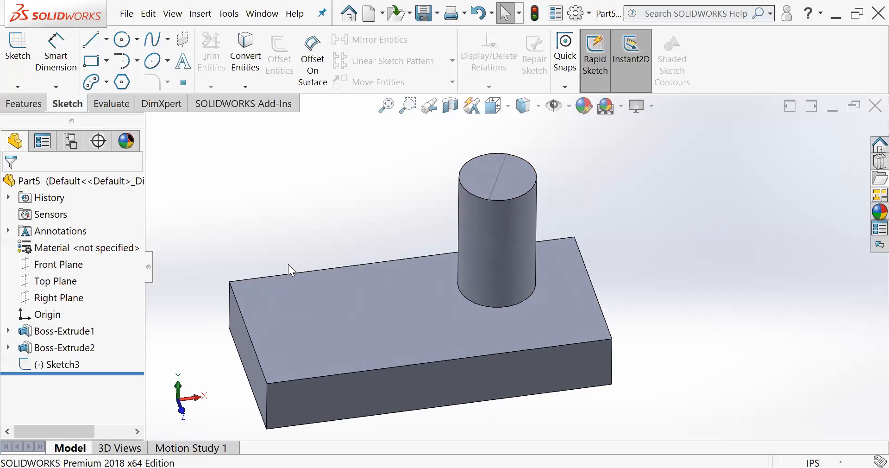
- Hide the line sketch on the cylinder's top face and show it again
left_click(29, 364)
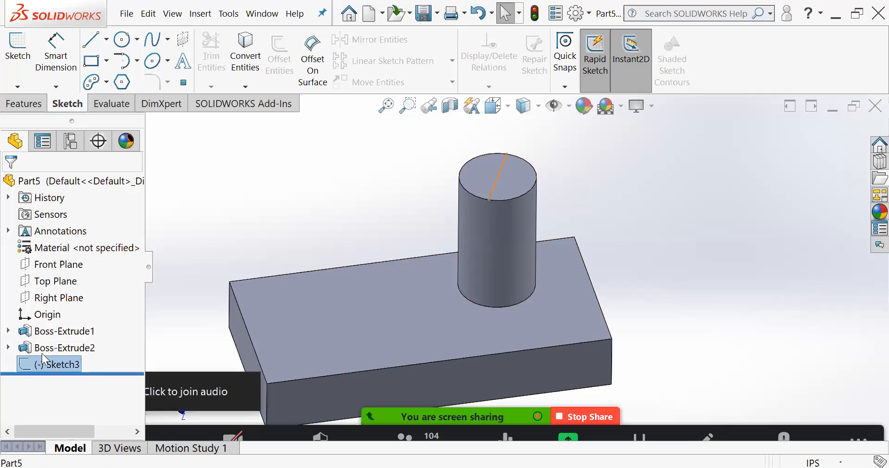
left_click(283, 241)
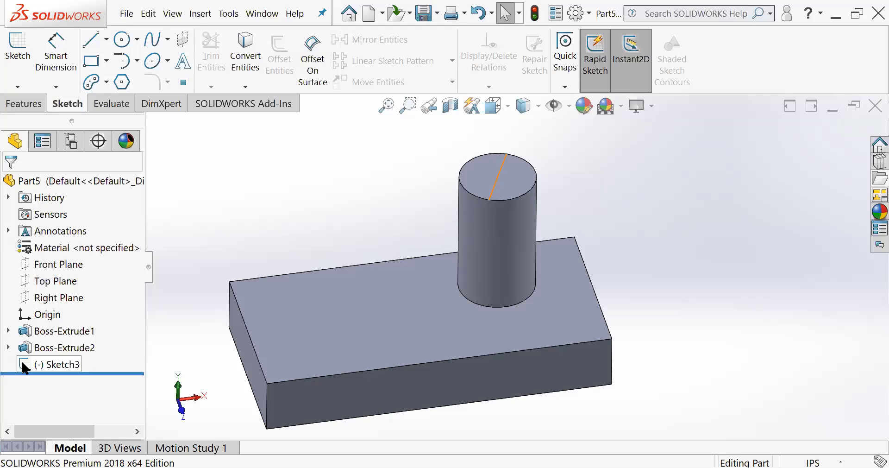
left_click(24, 368)
left_click(39, 356)
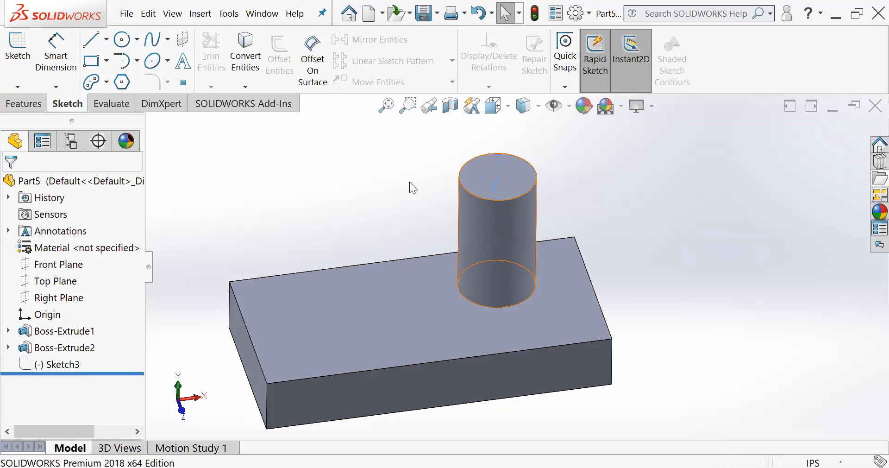
left_click(24, 365)
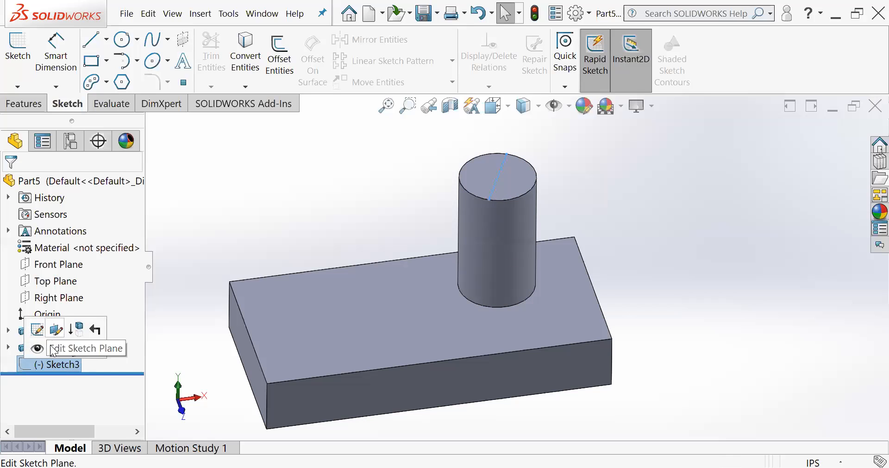
left_click(37, 348)
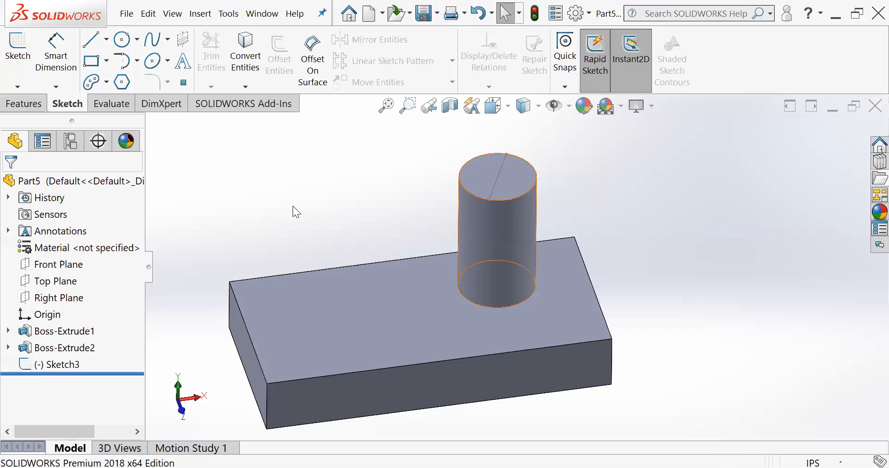
- Examine the block, the cylinder and the line on its top face from several angles and distances
mouse_move(352, 173)
middle_mouse_down()
mouse_move(363, 175)
mouse_move(359, 197)
mouse_move(359, 170)
mouse_move(370, 169)
middle_mouse_up()
scroll(408, 221, "down", 3)
scroll(408, 222, "up", 4)
middle_click_drag(408, 222, 445, 254)
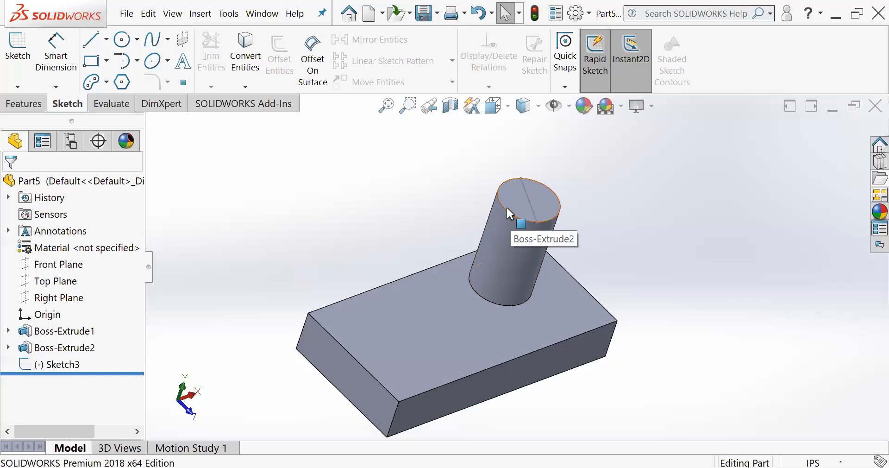
middle_click_drag(500, 240, 422, 200)
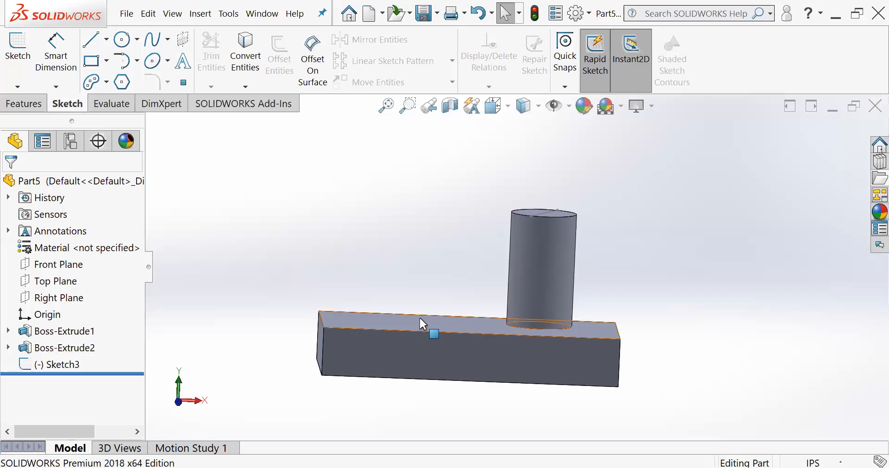
middle_click_drag(413, 235, 427, 291)
scroll(427, 282, "up", 3)
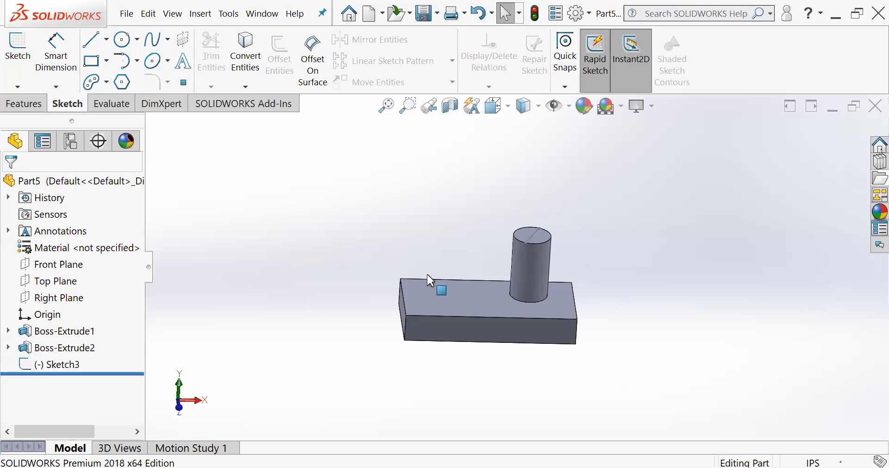
scroll(502, 319, "down", 4)
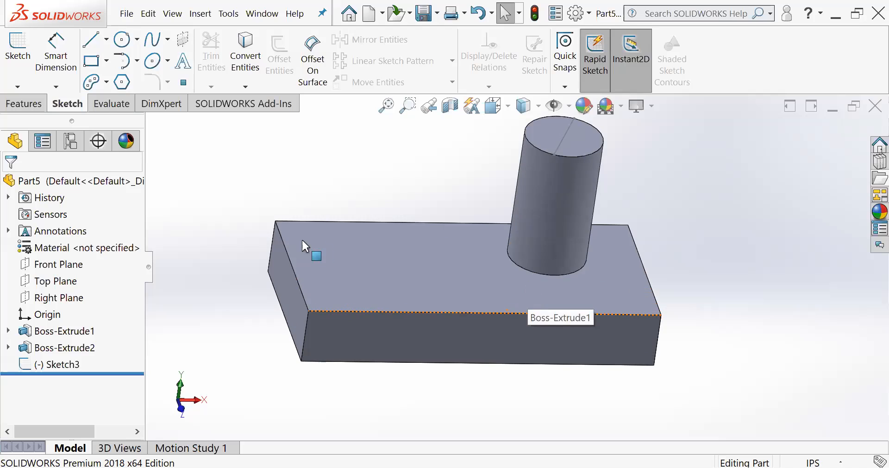
- Highlight the Front, Top and Right Planes one after another and examine how each lies relative to the block
left_click(29, 269)
middle_click_drag(255, 194, 256, 245)
left_click(55, 280)
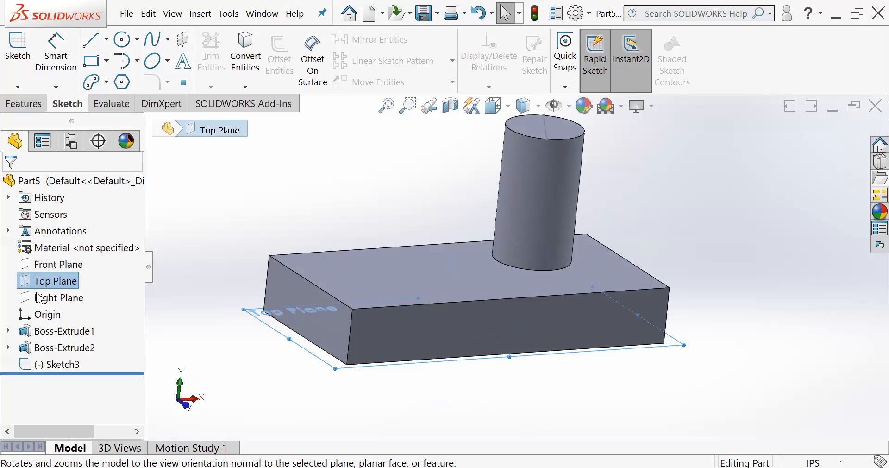
left_click(58, 298)
middle_click_drag(343, 232, 321, 246)
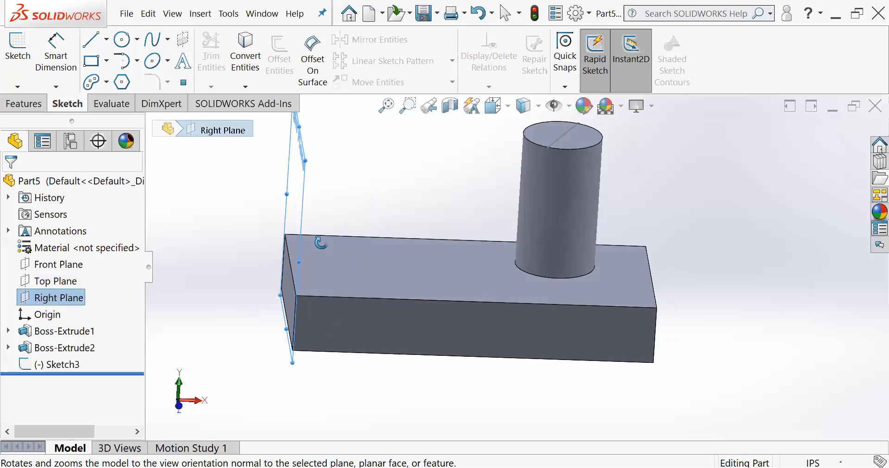
left_click(202, 248)
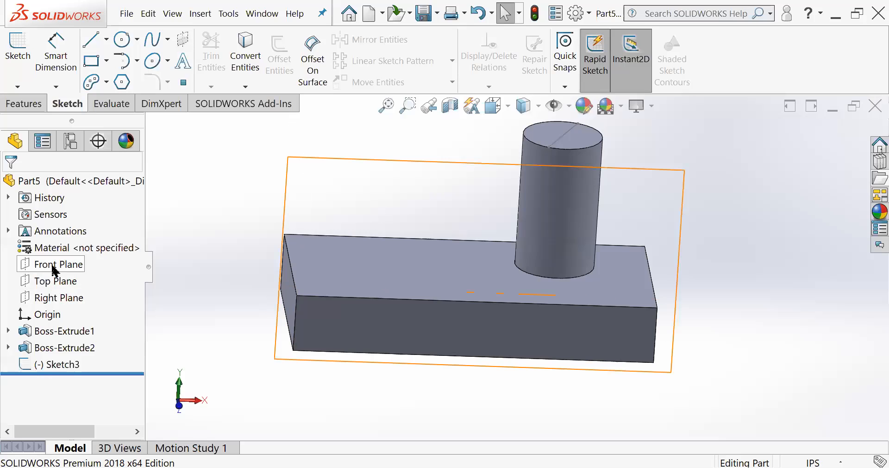
middle_click_drag(227, 236, 244, 278)
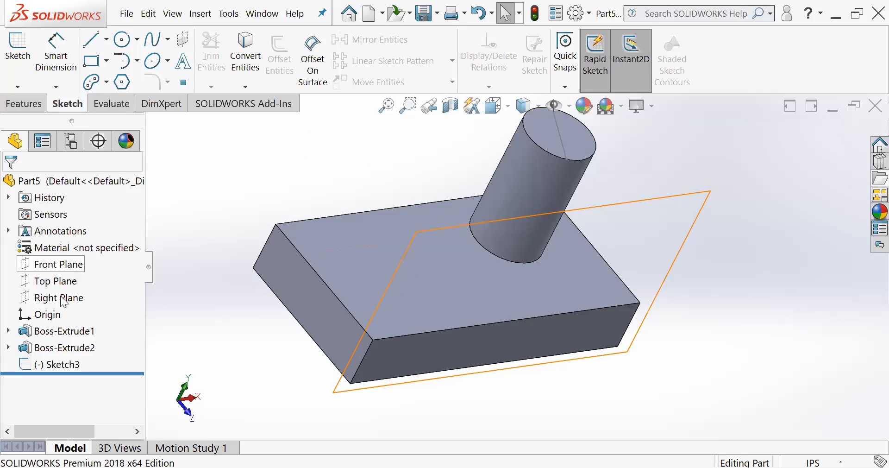
middle_click_drag(261, 291, 246, 265)
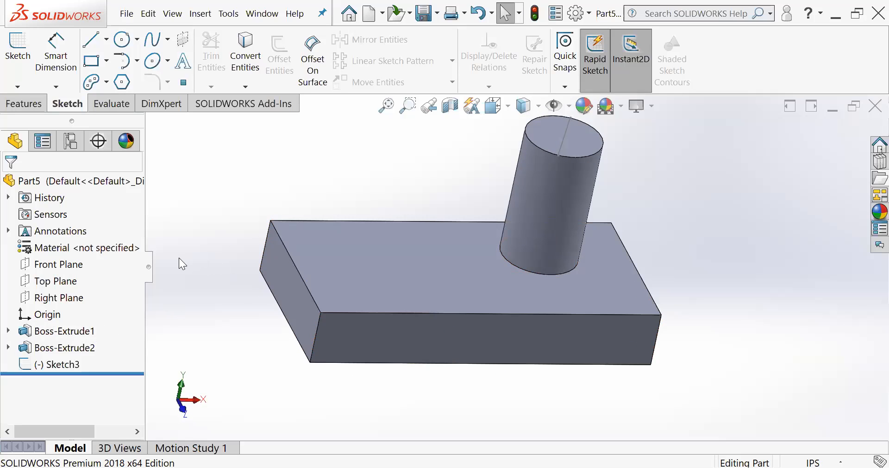
- Start defining a new reference plane
left_click(31, 105)
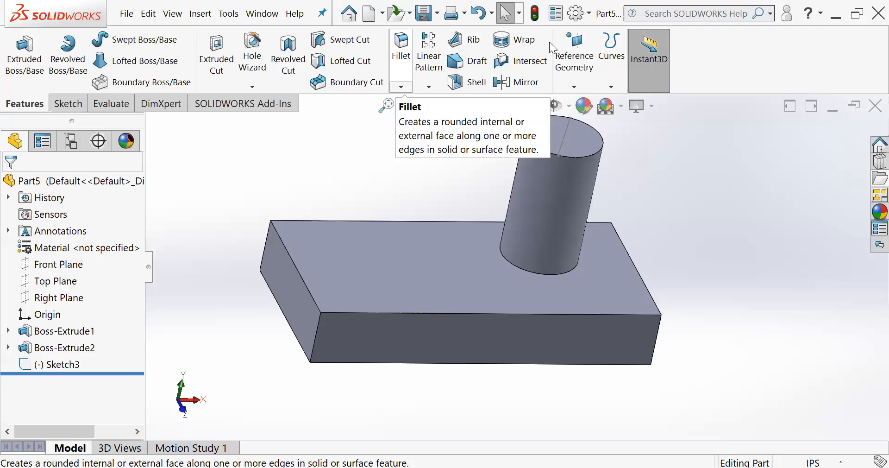
left_click(575, 86)
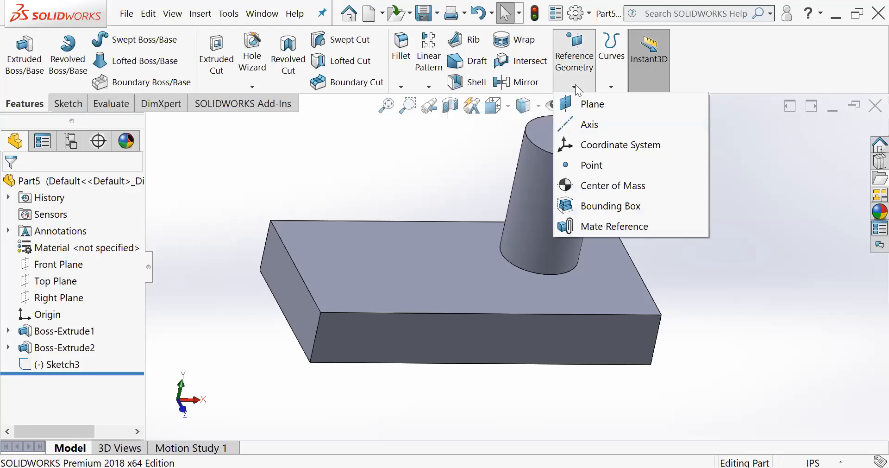
left_click(585, 107)
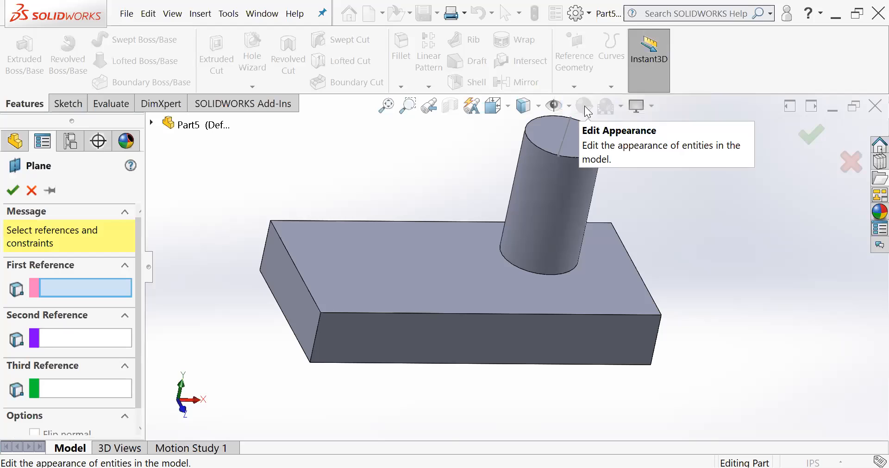
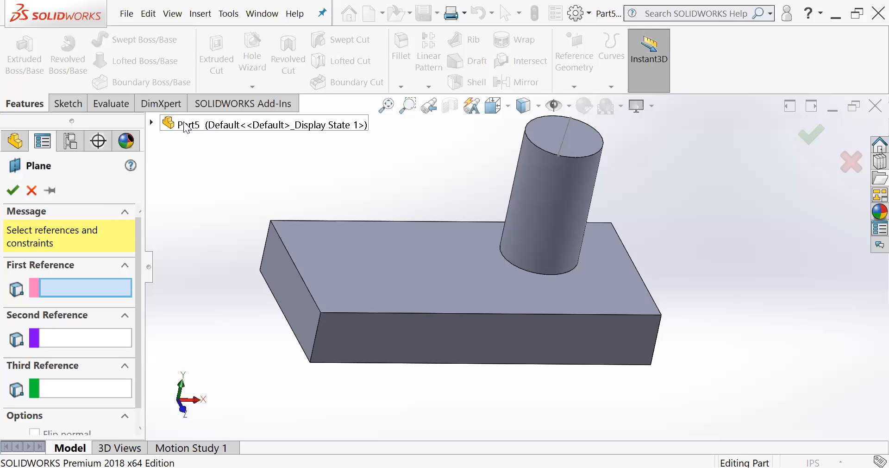
left_click(151, 121)
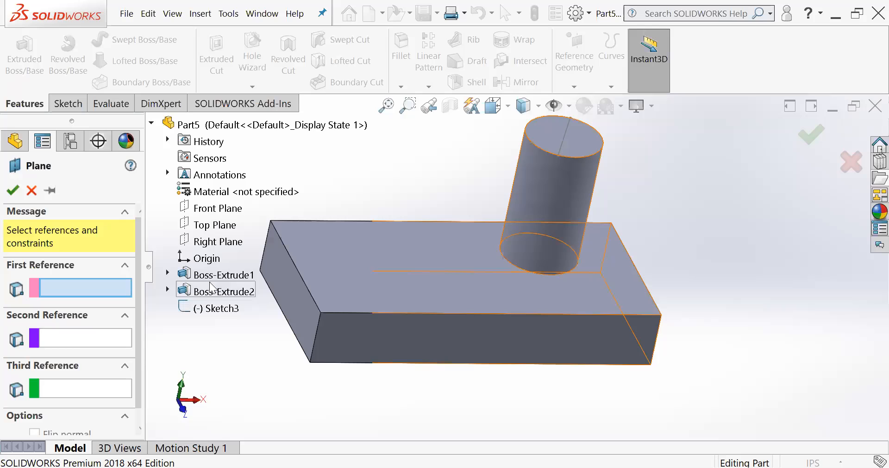
left_click(151, 123)
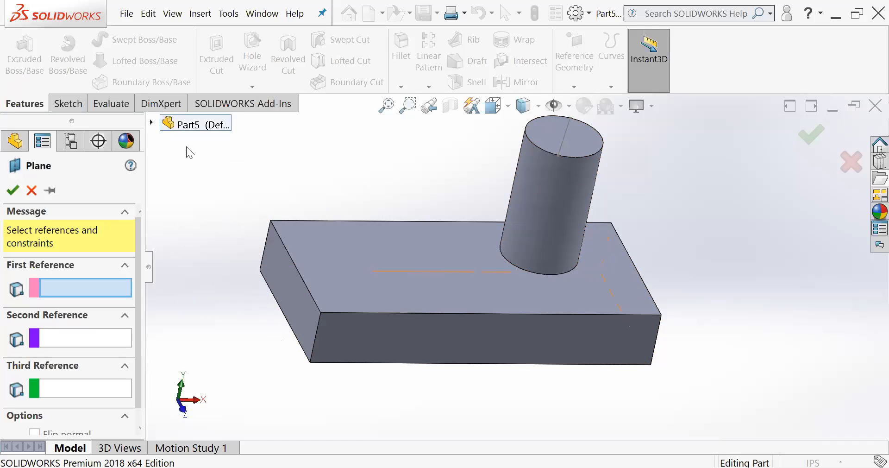
mouse_move(346, 216)
middle_mouse_down()
mouse_move(338, 182)
mouse_move(353, 206)
mouse_move(347, 218)
middle_mouse_up()
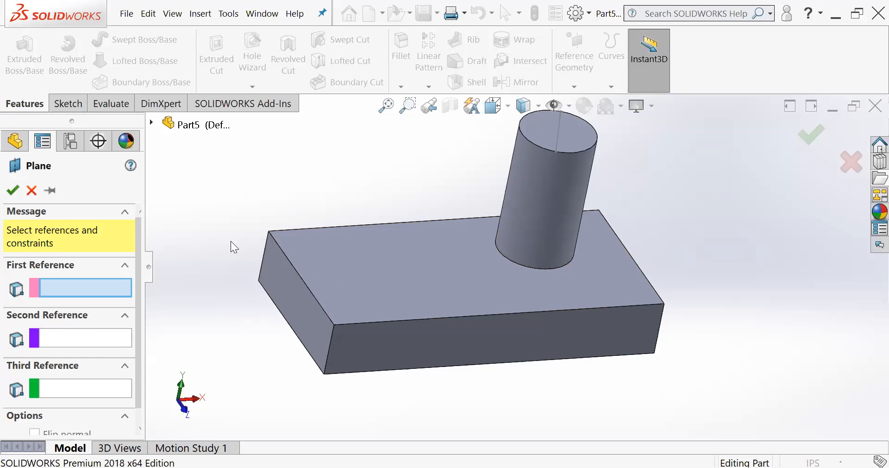
middle_click_drag(254, 244, 270, 371)
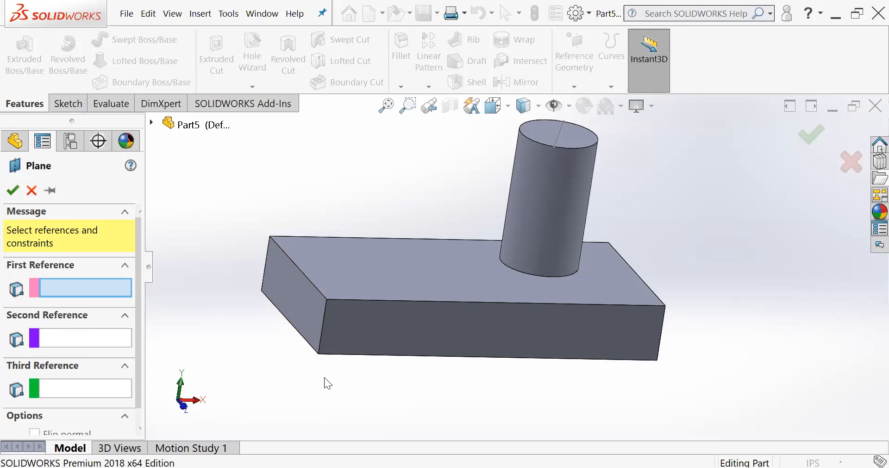
middle_click_drag(371, 267, 369, 230)
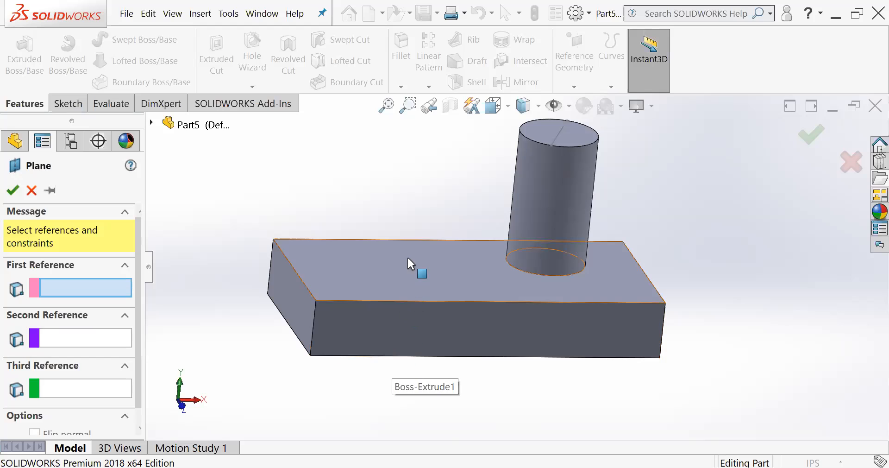
middle_click_drag(415, 226, 408, 208)
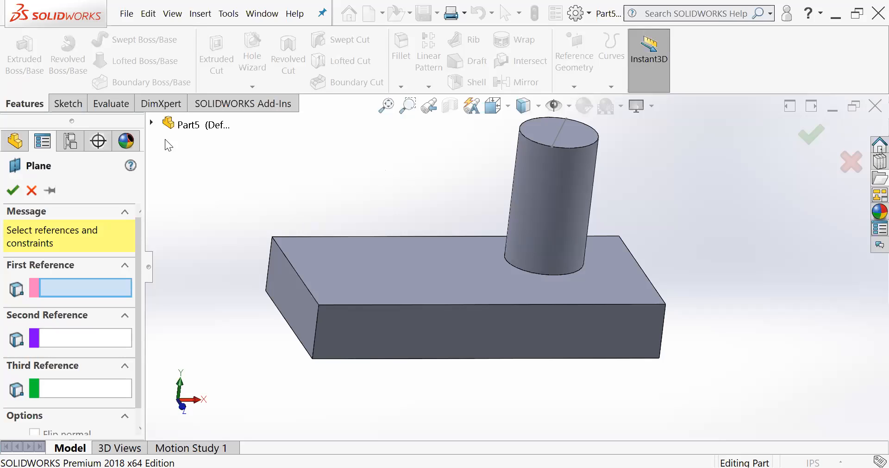
left_click(32, 190)
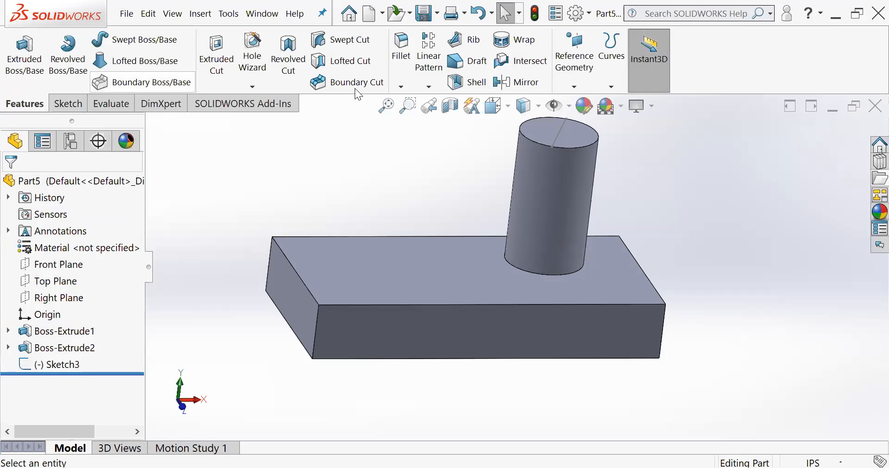
- Define a new reference plane parallel to the Top Plane at an offset distance of 1 in
left_click(577, 79)
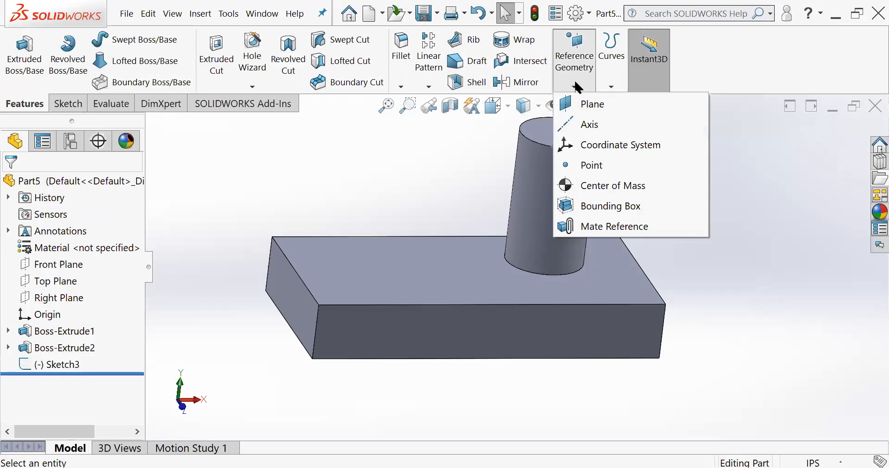
left_click(585, 109)
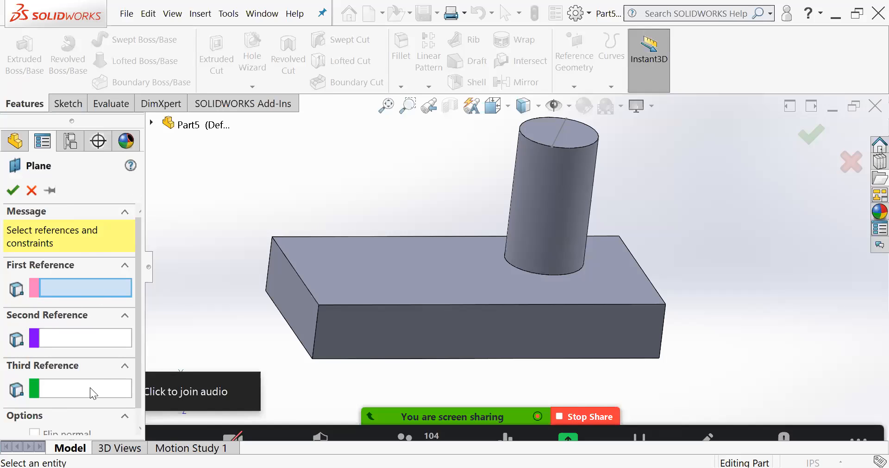
left_click(151, 123)
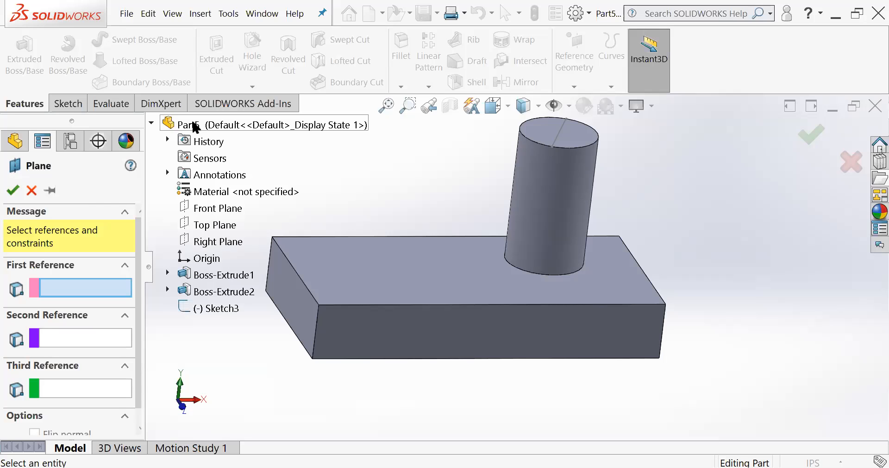
left_click(187, 226)
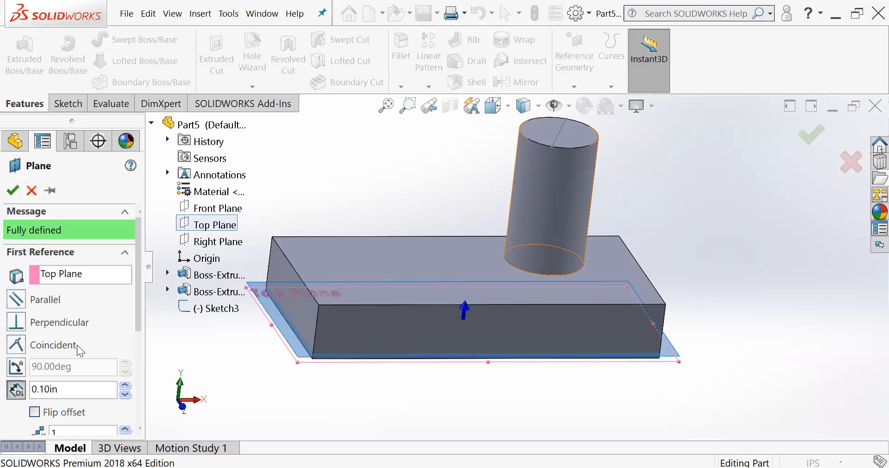
scroll(83, 338, "down", 3)
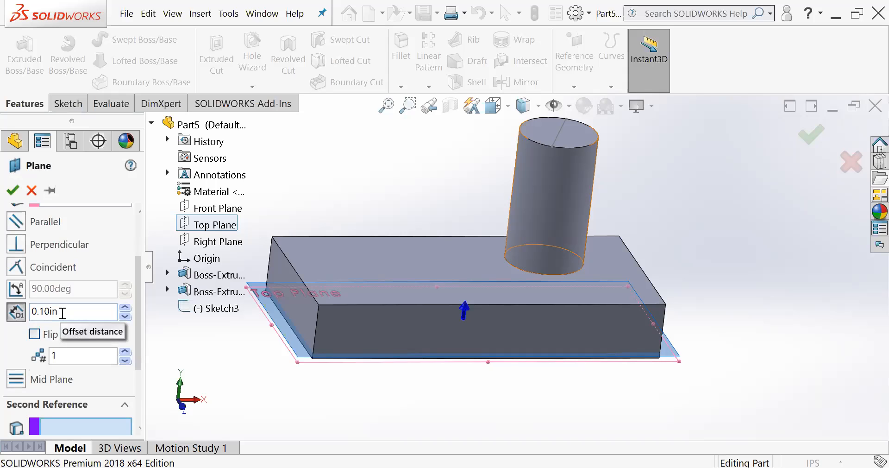
left_click(13, 314)
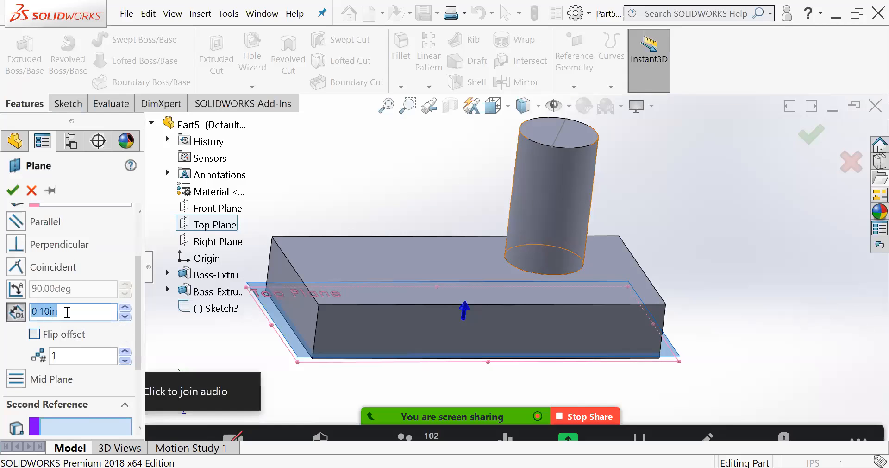
type("1")
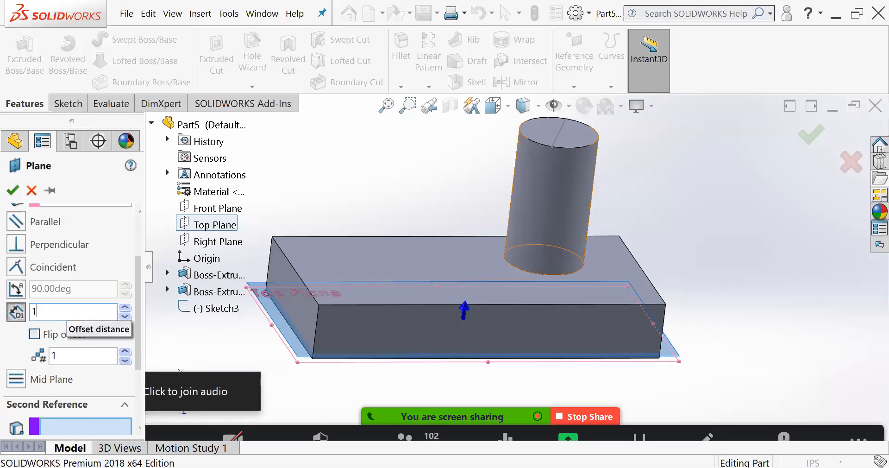
key("Return")
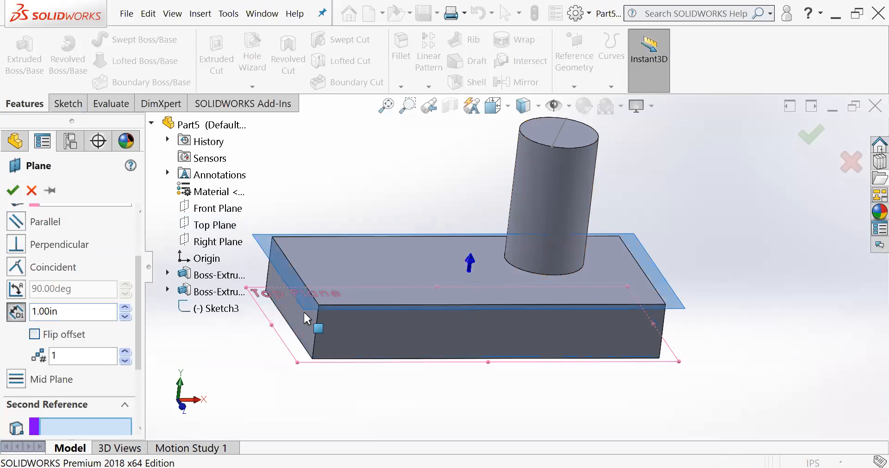
- Set the new plane's offset from the Top Plane to 2 in and create the plane
left_click(14, 311)
type("2")
key("Return")
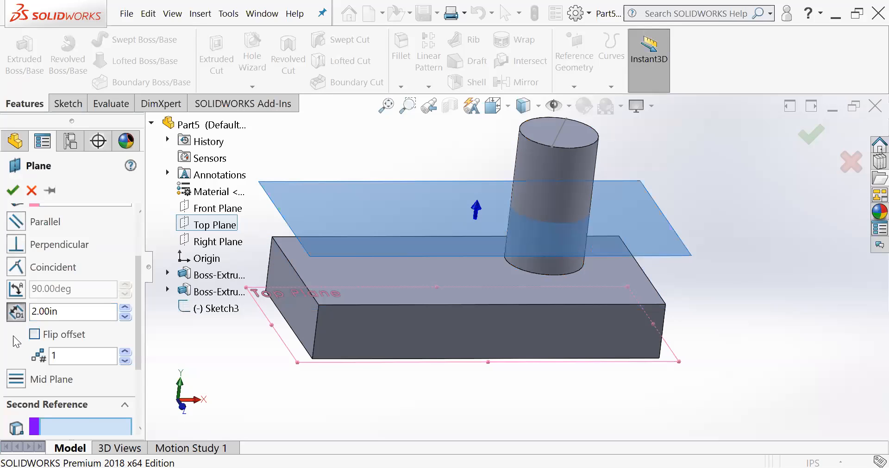
middle_click_drag(352, 252, 283, 345)
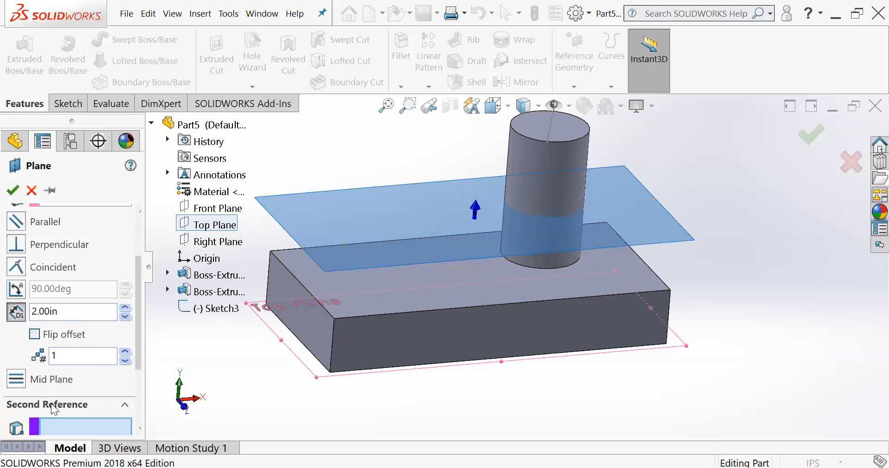
left_click_drag(140, 309, 144, 238)
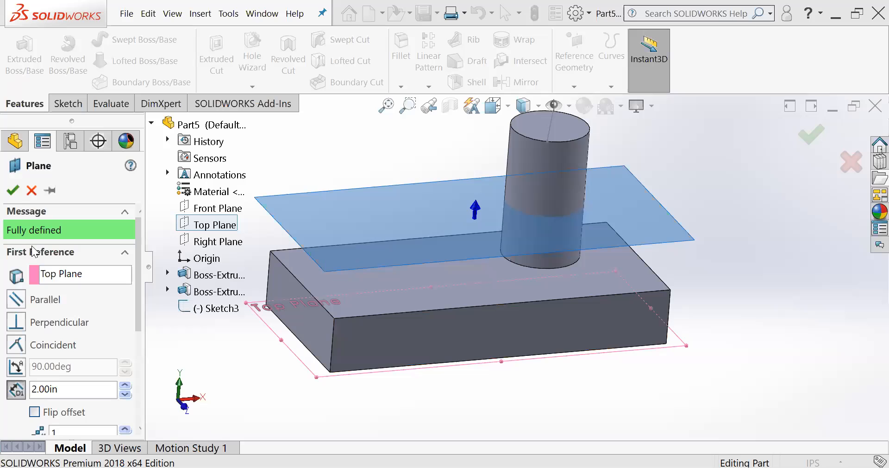
middle_click_drag(377, 323, 400, 231)
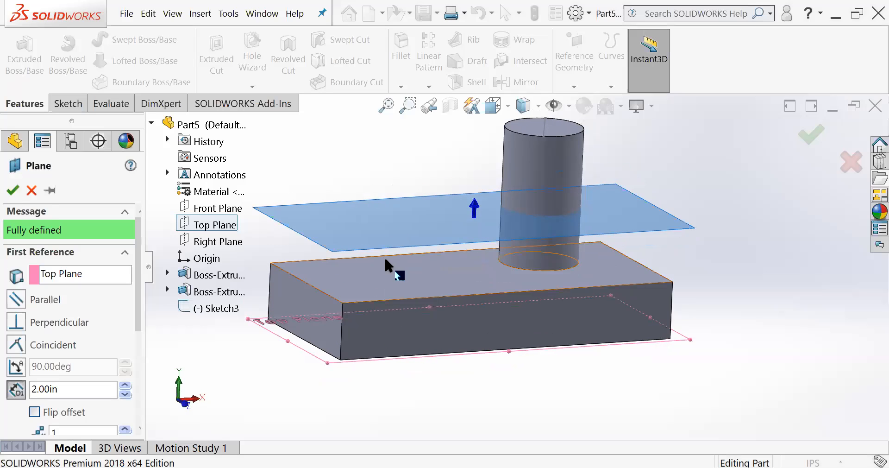
left_click(12, 190)
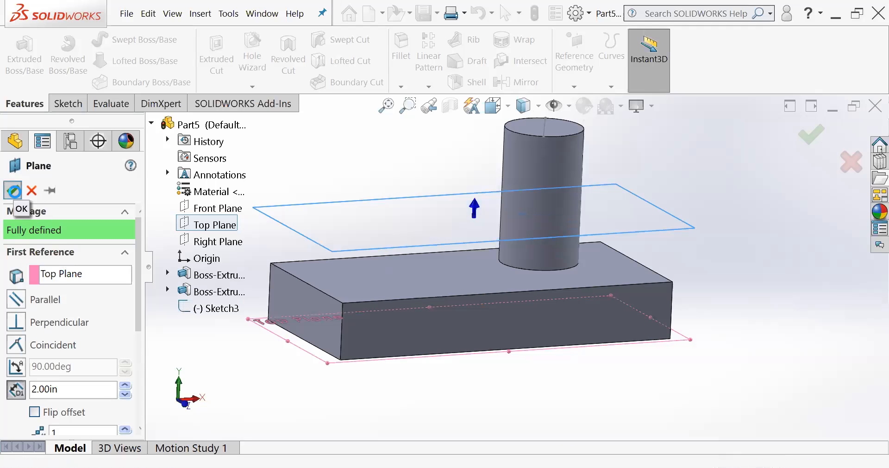
middle_click_drag(361, 260, 363, 274)
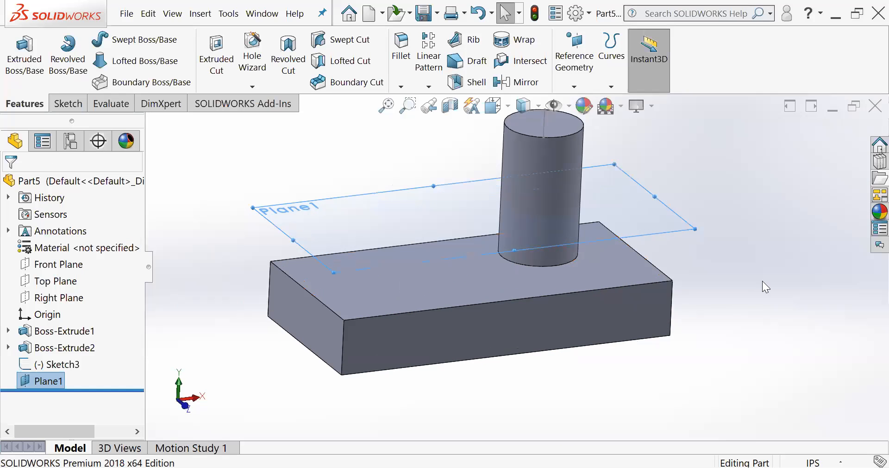
left_click(762, 281)
- Hide the new offset plane above the block and show it again
middle_click_drag(425, 240, 401, 301)
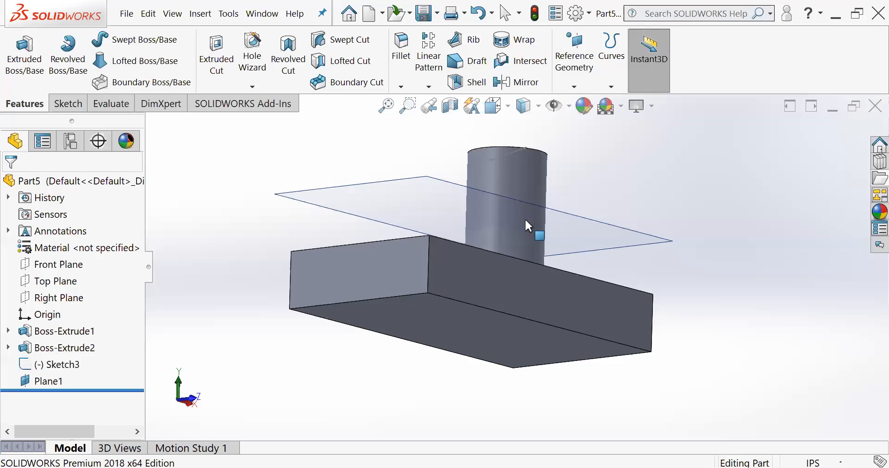
middle_click_drag(525, 218, 296, 224)
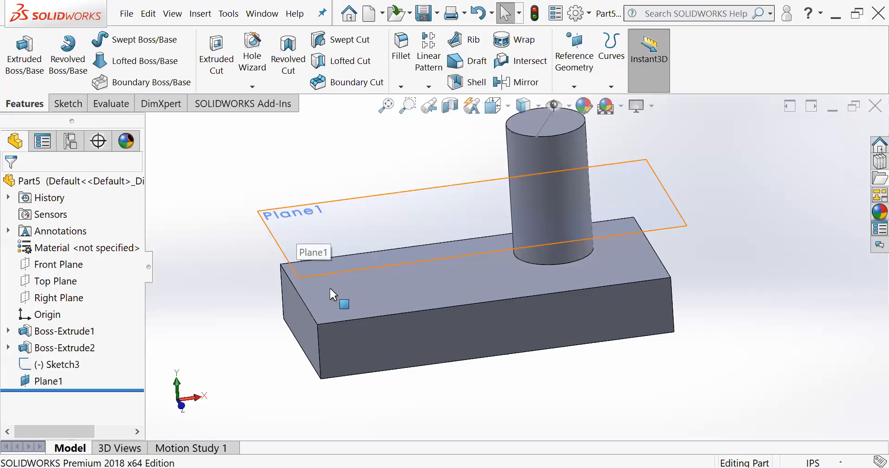
left_click(26, 382)
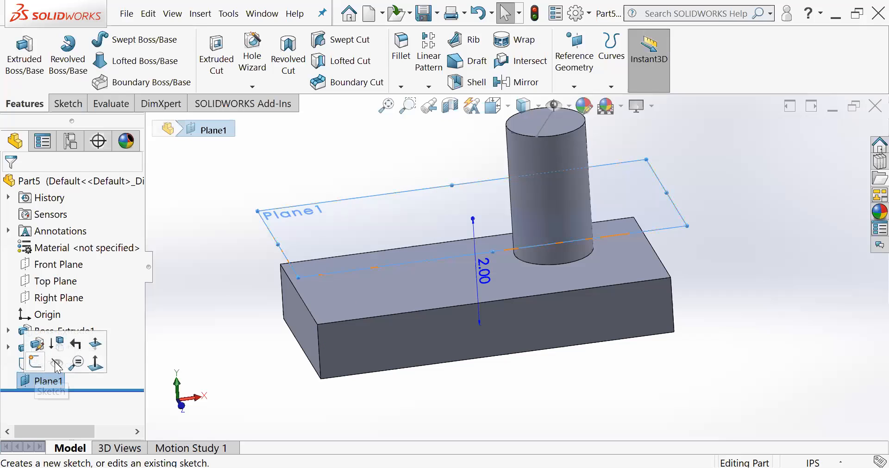
left_click(56, 362)
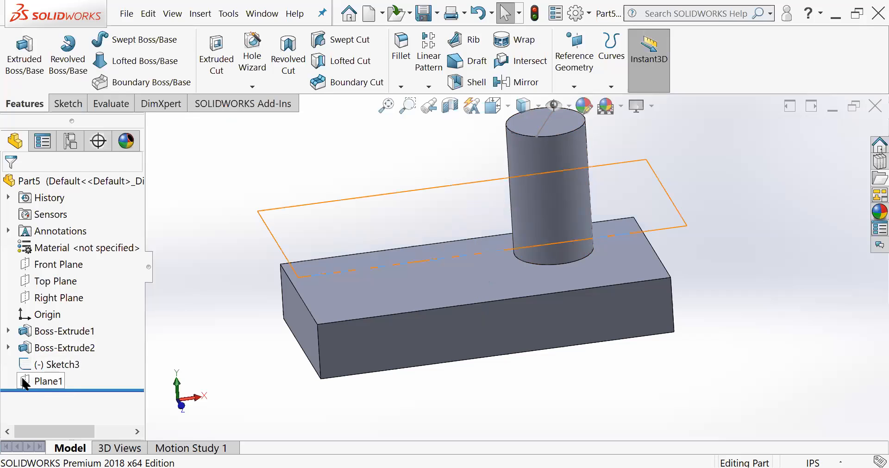
left_click(25, 383)
left_click(56, 363)
middle_click_drag(184, 307, 200, 284)
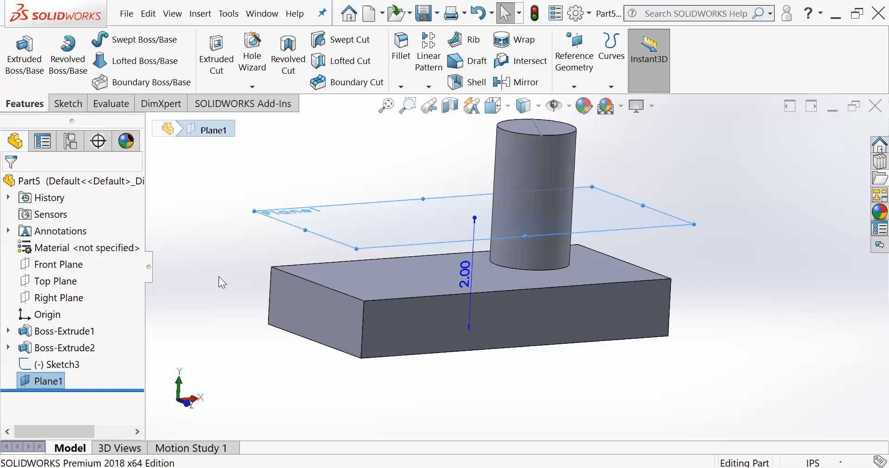
left_click(260, 256)
middle_click_drag(260, 257, 254, 272)
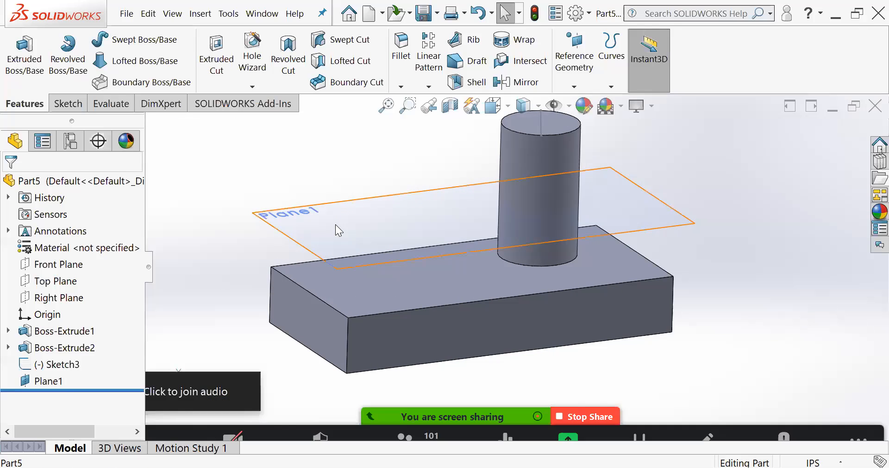
- Start a sketch on the new offset plane and draw a circle about 1.31 in in diameter beside the cylinder
left_click(335, 227)
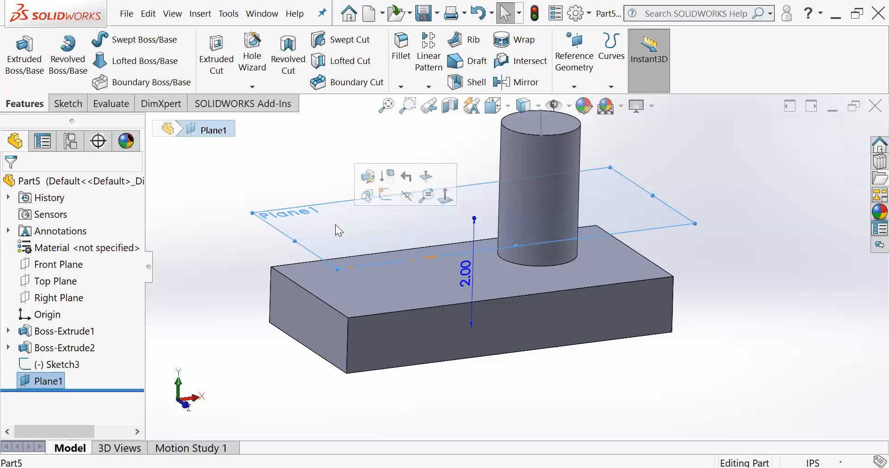
left_click(68, 103)
left_click(17, 46)
middle_click_drag(512, 224, 510, 257)
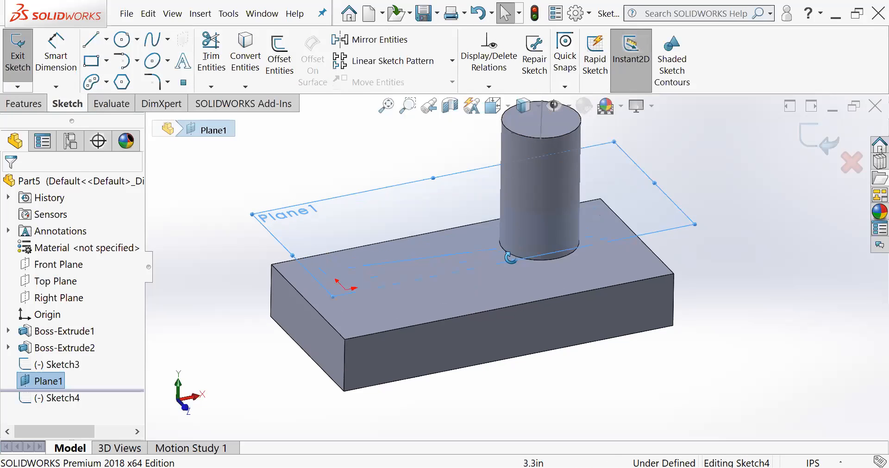
mouse_move(433, 232)
middle_mouse_down()
mouse_move(427, 204)
mouse_move(416, 203)
middle_mouse_up()
left_click(122, 40)
left_click_drag(394, 226, 429, 228)
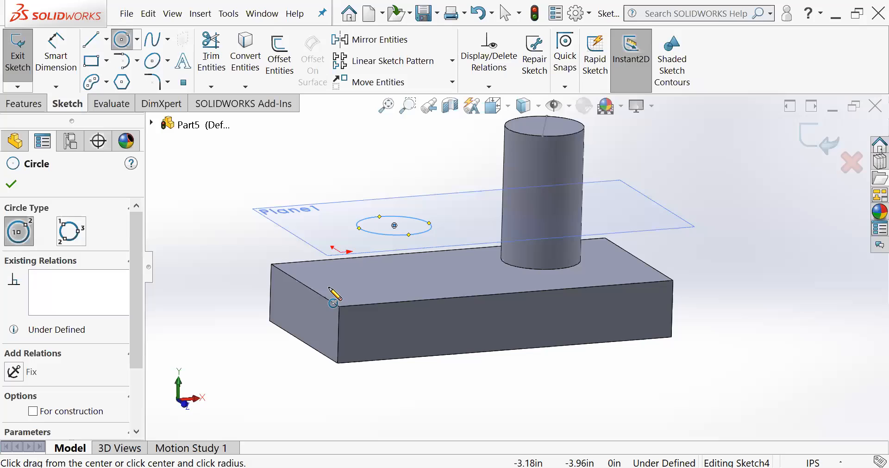
- Extrude the circle on the offset plane upward as a blind boss 0.54 in high
left_click(52, 102)
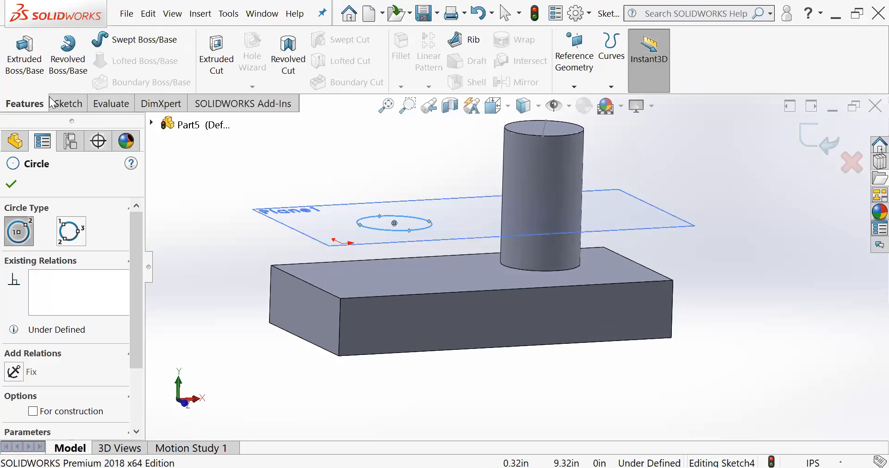
left_click(24, 54)
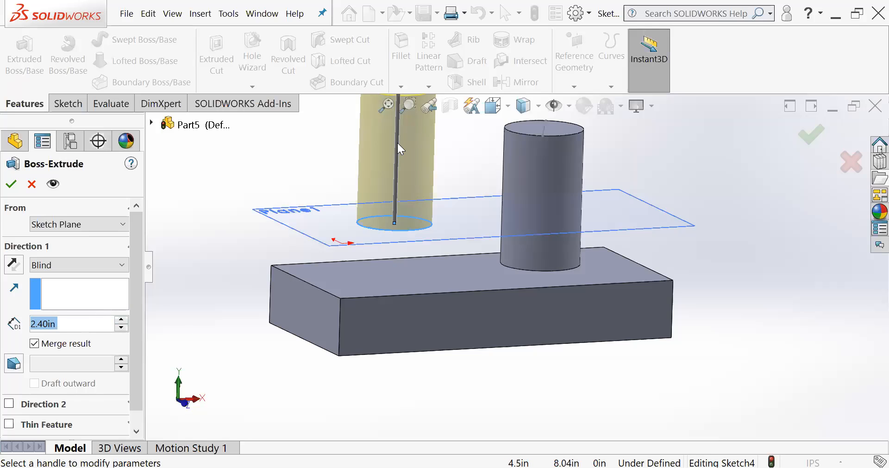
left_click(424, 107)
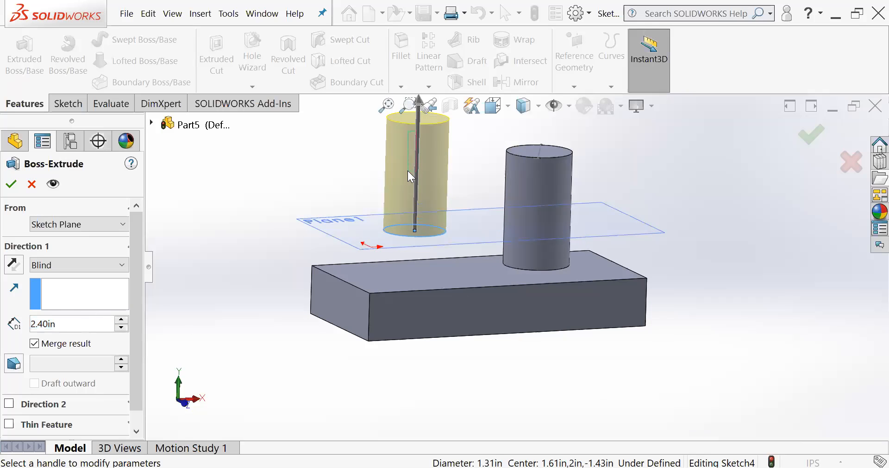
scroll(431, 163, "up", 2)
left_click(448, 159)
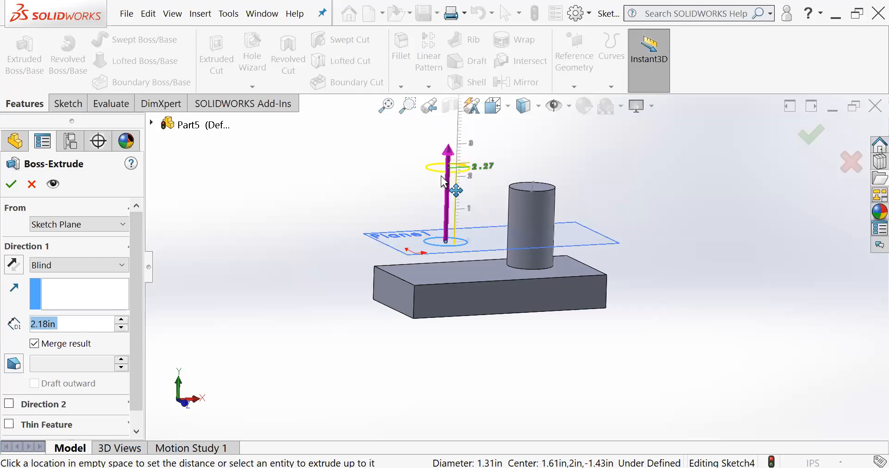
left_click(441, 225)
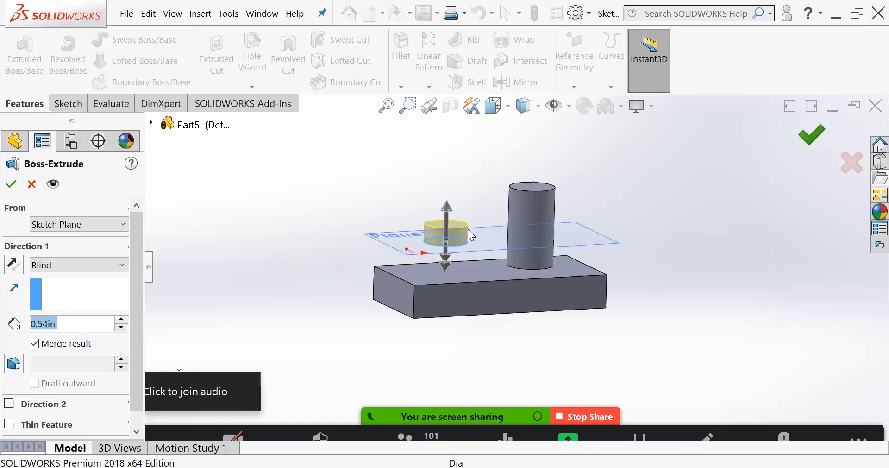
left_click(811, 134)
- Hide the offset plane on which the short disc was sketched
scroll(528, 245, "down", 3)
left_click(220, 265)
middle_click_drag(443, 250, 434, 277)
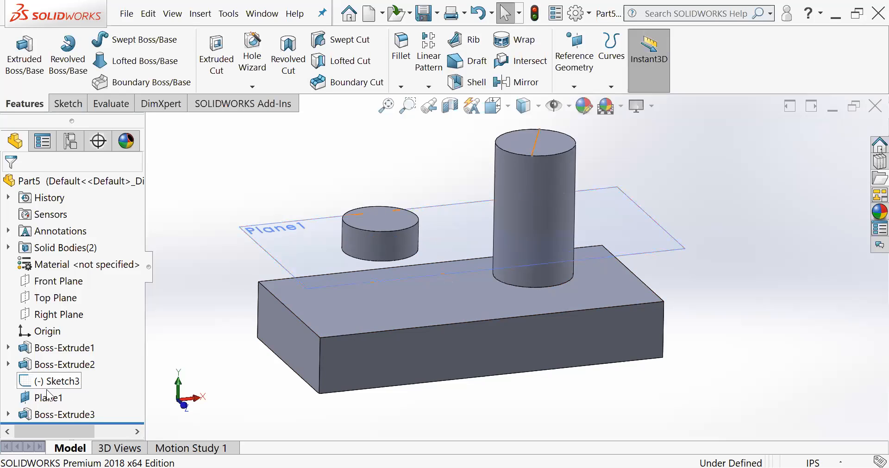
left_click(23, 401)
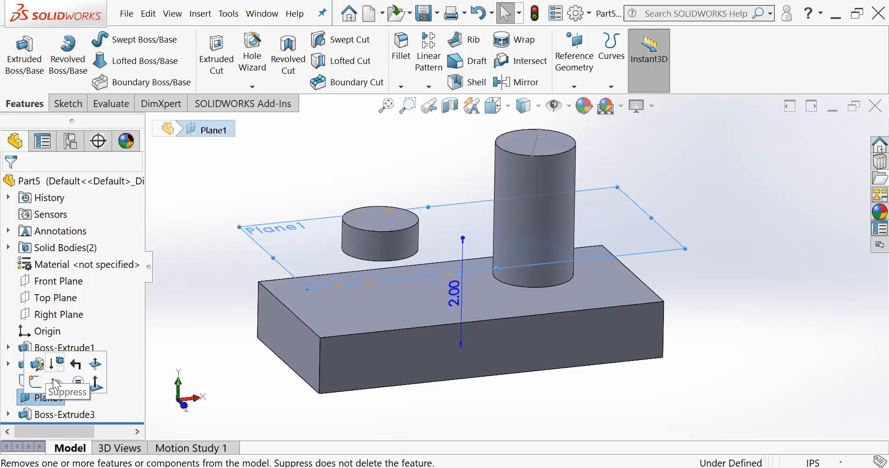
key("Escape")
- Examine the short disc's position above the block from several viewing angles
middle_click_drag(363, 242, 408, 289)
scroll(409, 287, "down", 2)
scroll(496, 298, "up", 1)
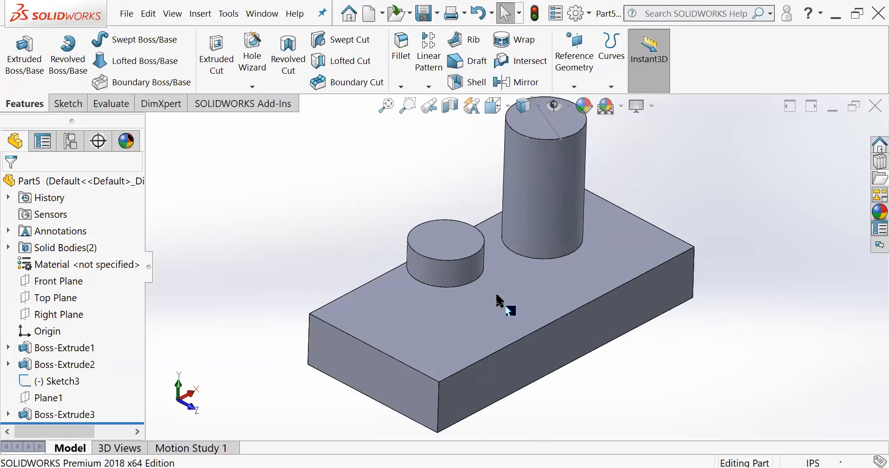
middle_click_drag(496, 296, 484, 254)
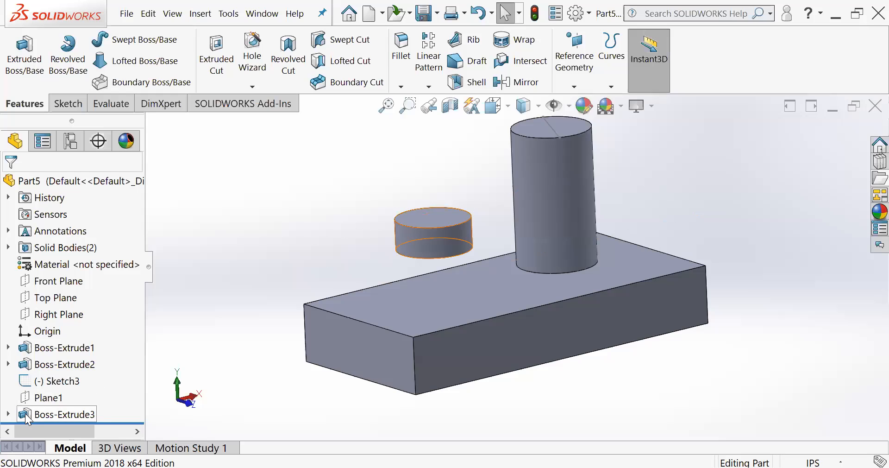
middle_click_drag(482, 281, 518, 280)
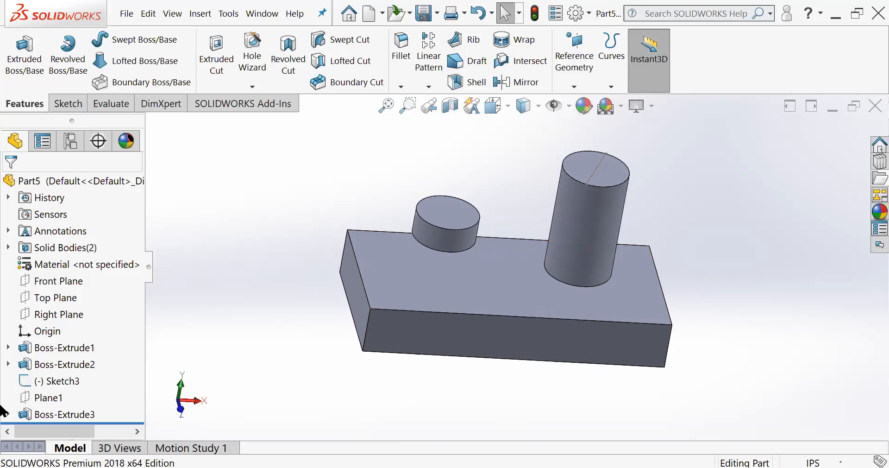
middle_click_drag(463, 248, 464, 213)
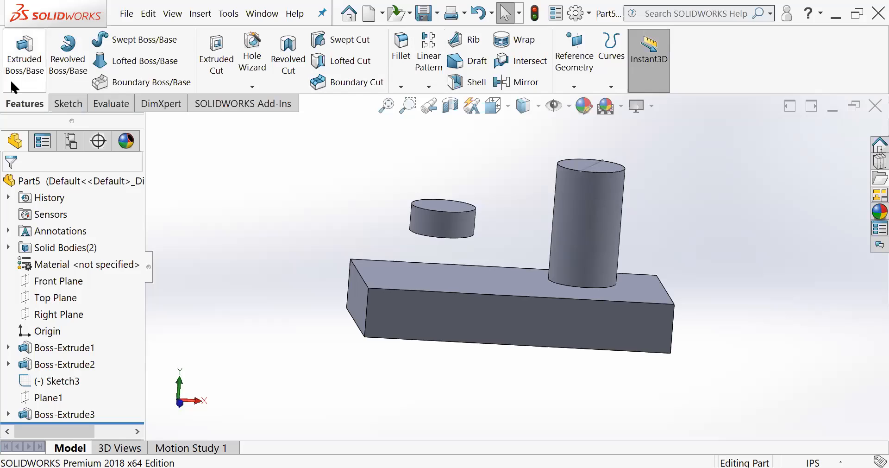
middle_click_drag(359, 222, 409, 363)
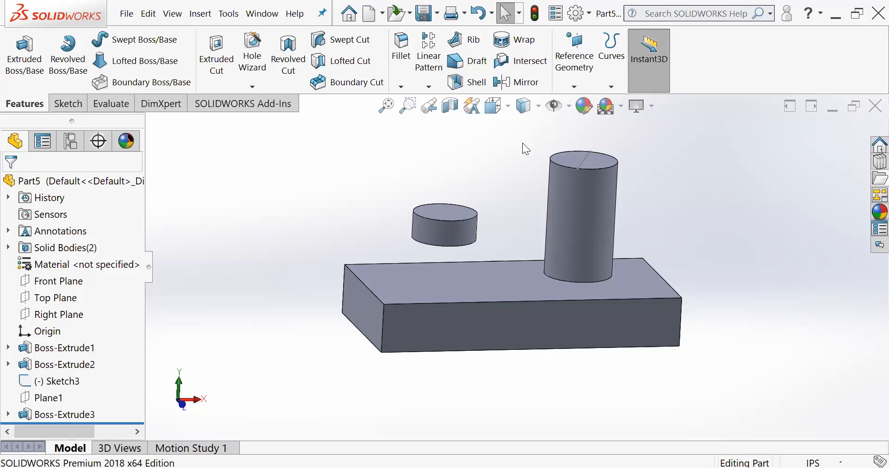
- Start a new reference plane with the short top edge at the block's end farthest from the cylinder as first reference
left_click(575, 87)
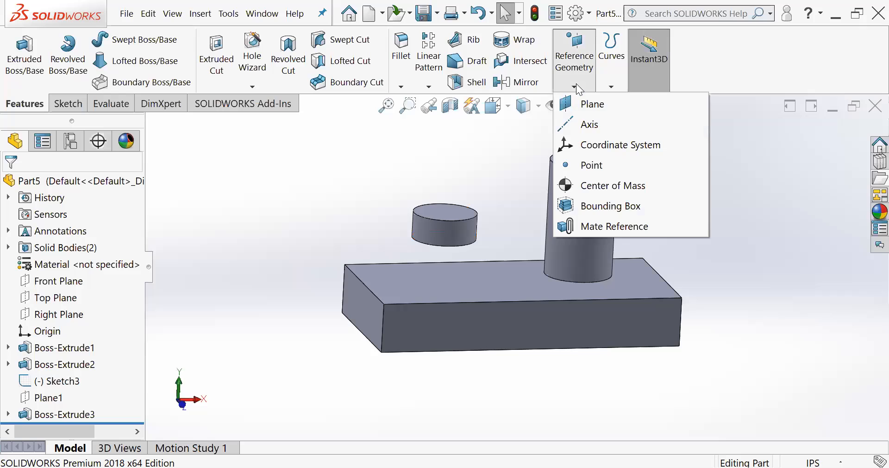
left_click(584, 105)
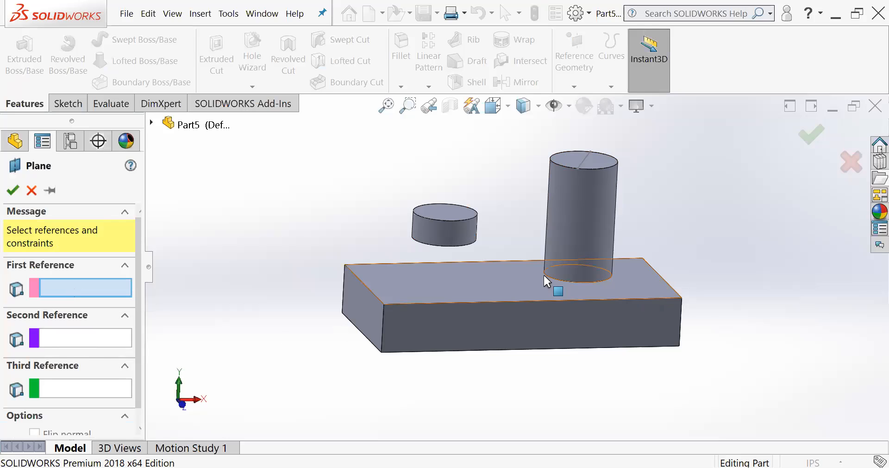
scroll(543, 274, "down", 3)
scroll(513, 240, "up", 2)
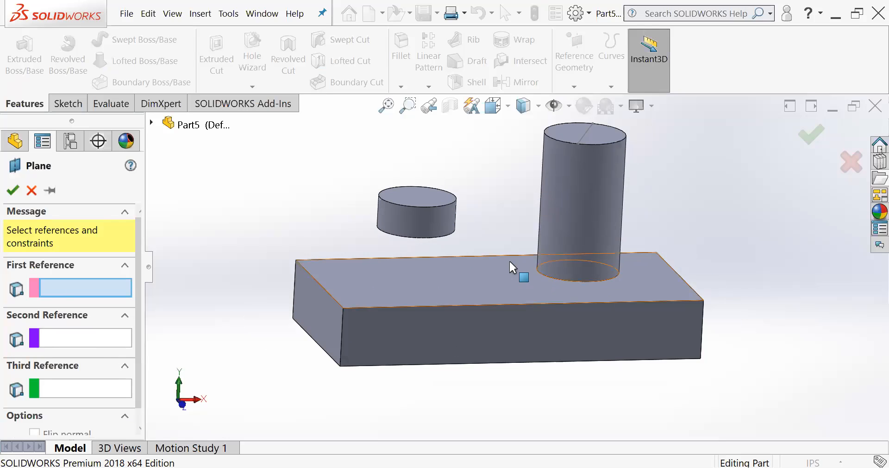
middle_click_drag(509, 262, 506, 296)
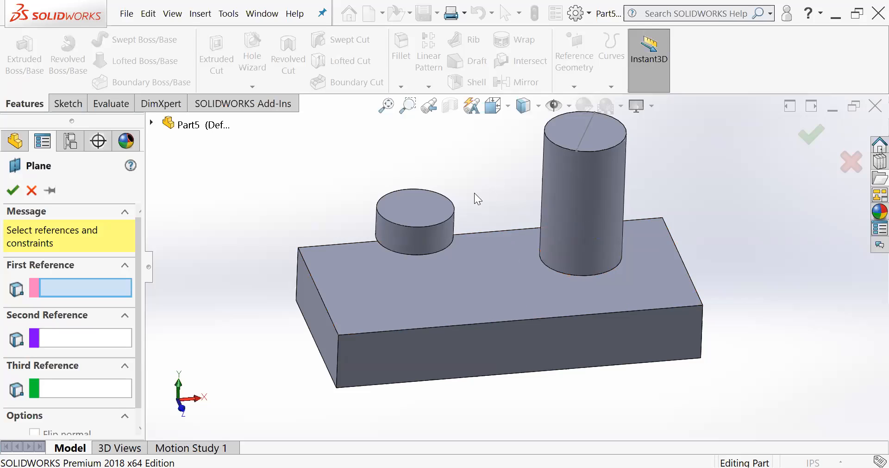
left_click(322, 300)
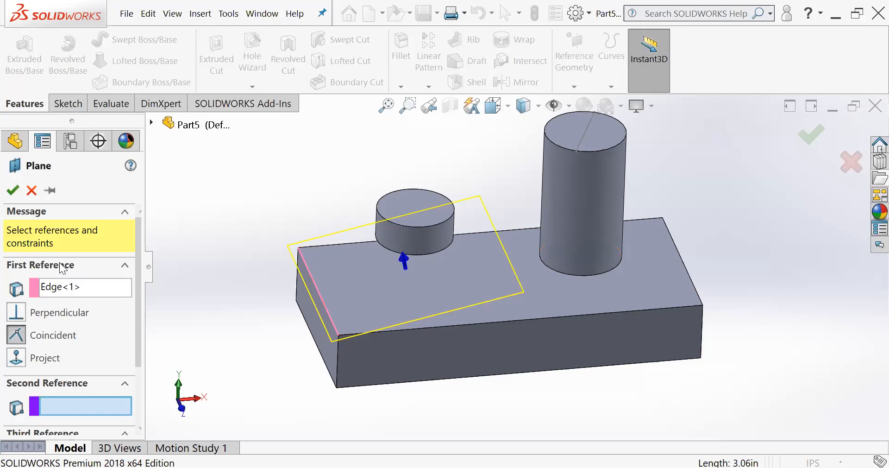
- Try the sketched line on the cylinder's top face as the plane's second reference, and remove it again
middle_click_drag(311, 284, 309, 239)
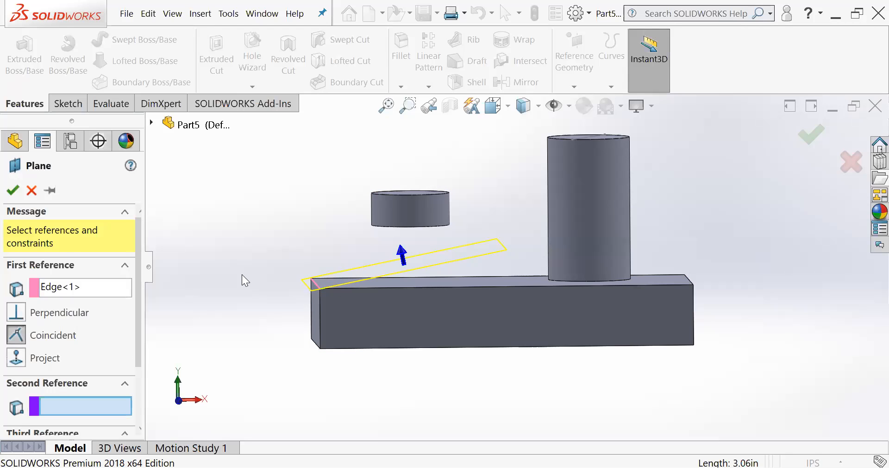
left_click_drag(137, 274, 132, 329)
scroll(551, 215, "up", 1)
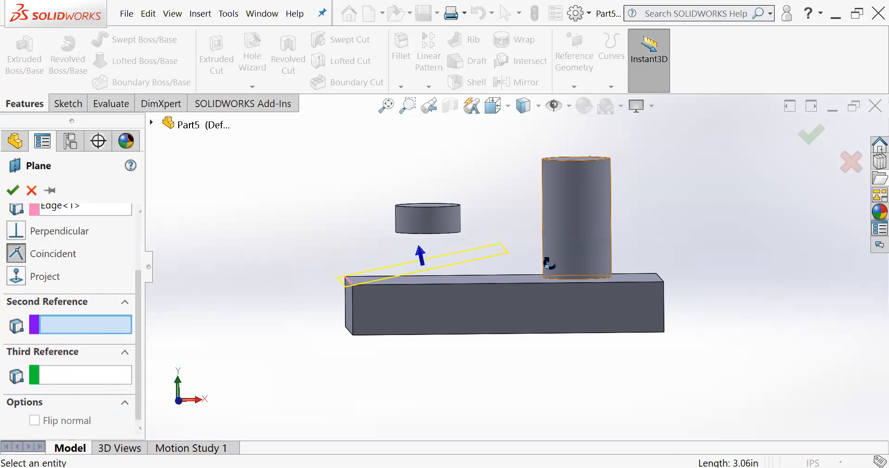
middle_click_drag(550, 264, 548, 282)
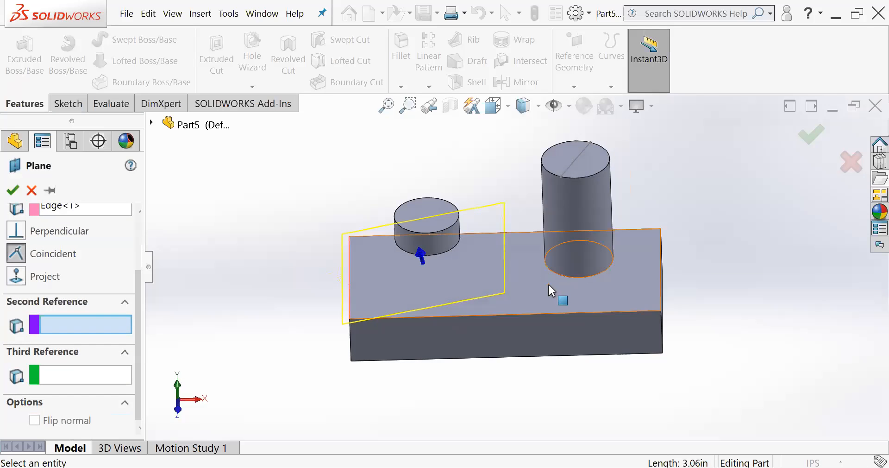
left_click(574, 160)
left_click(565, 175)
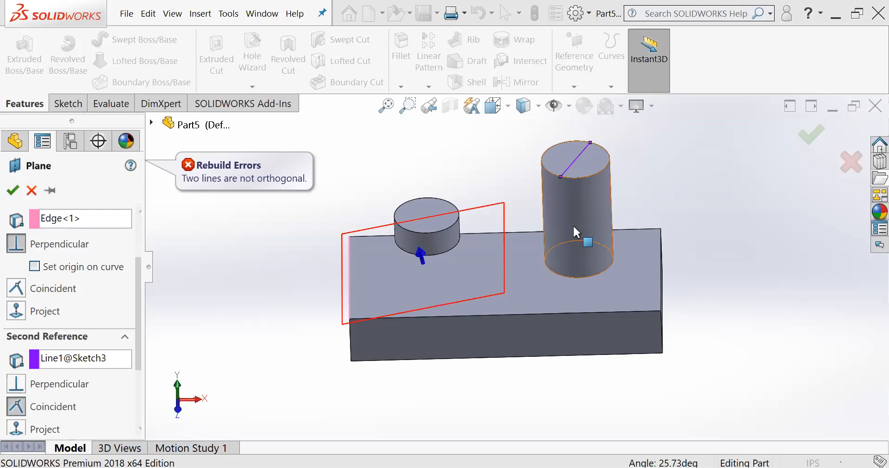
left_click(76, 358)
key("Delete")
- Set the diagonally opposite short bottom edge of the block as second reference and create the slanted plane
middle_click_drag(340, 307, 688, 349)
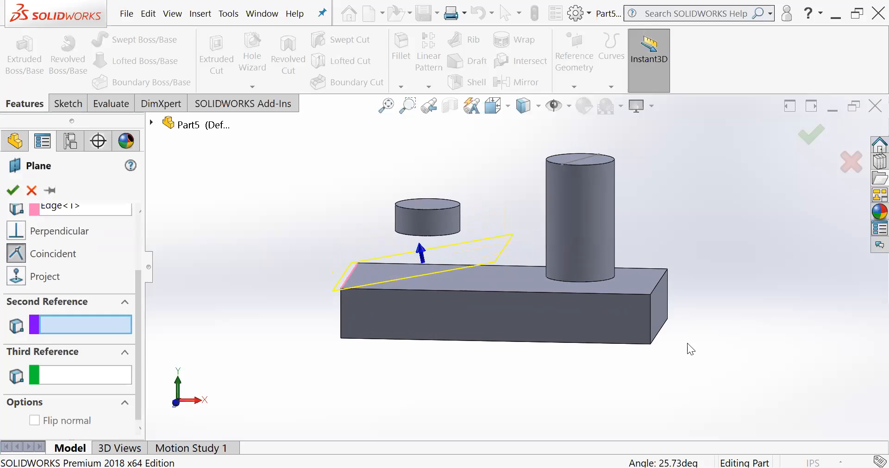
left_click(666, 329)
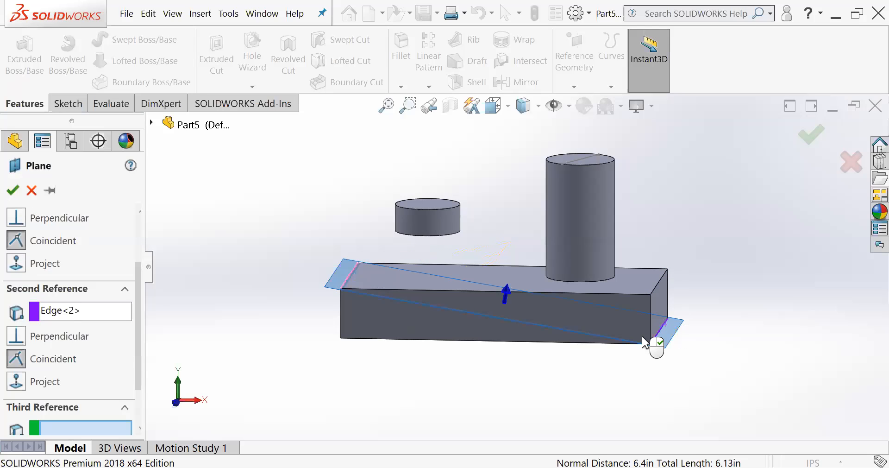
middle_click_drag(399, 340, 395, 349)
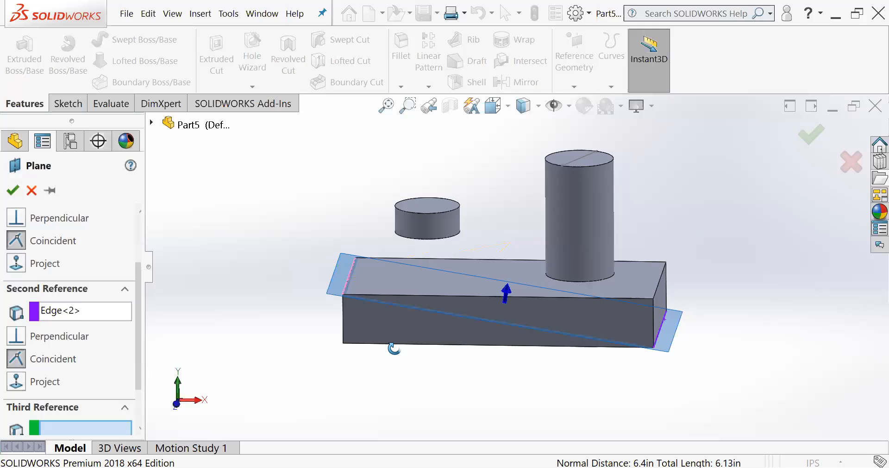
scroll(40, 232, "up", 3)
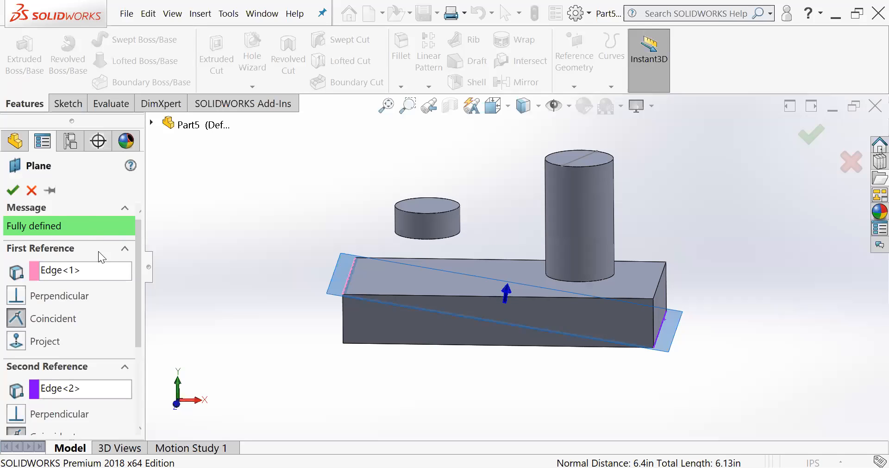
middle_click_drag(371, 308, 748, 365)
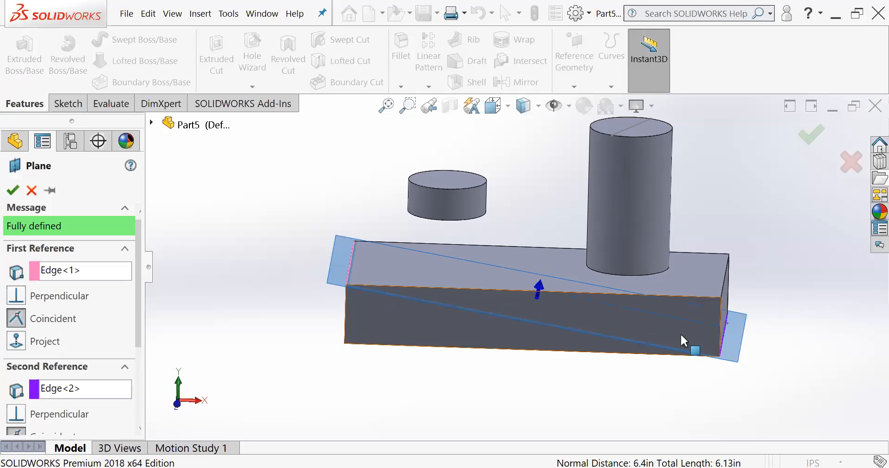
middle_click_drag(718, 359, 685, 354)
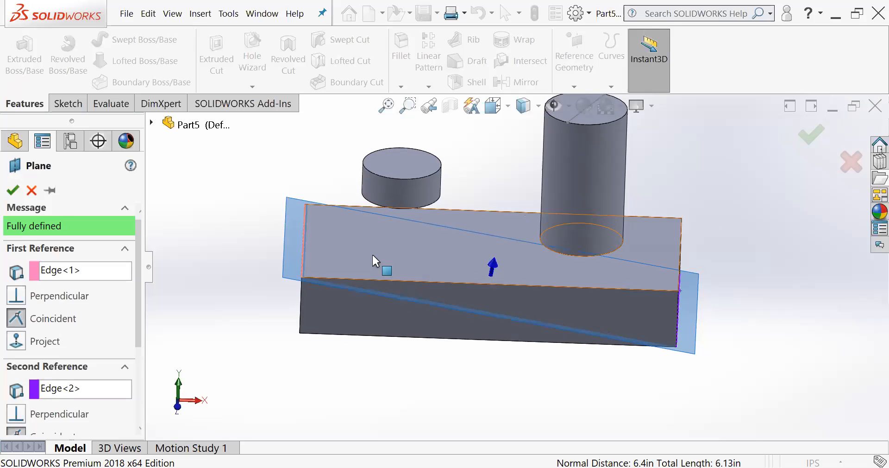
middle_click_drag(550, 317, 664, 251)
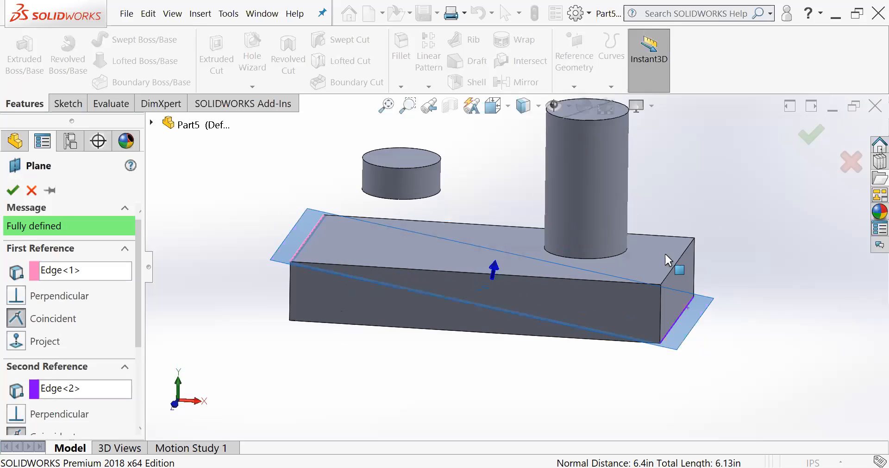
left_click(806, 136)
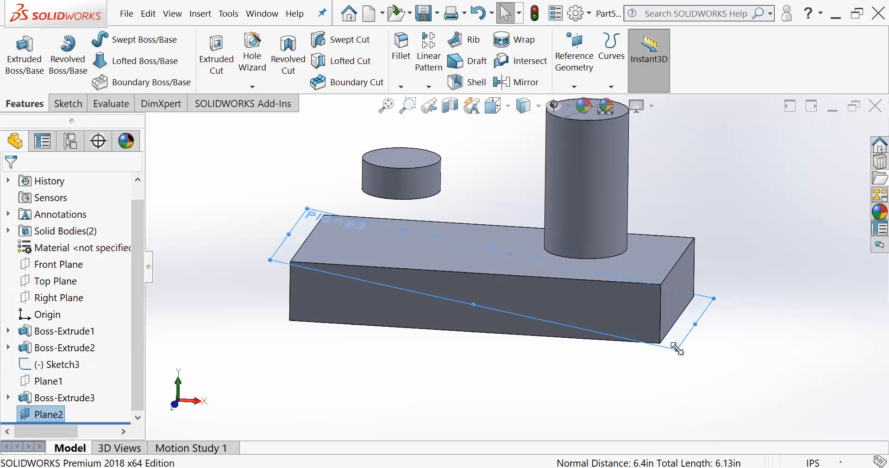
- Enlarge the slanted plane's displayed boundary so it extends well beyond the block on all sides
left_click_drag(751, 308, 818, 229)
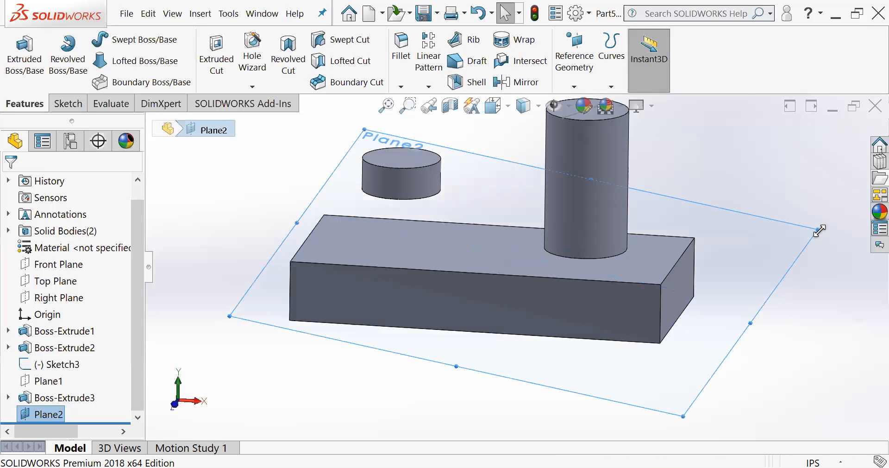
middle_click_drag(488, 233, 491, 221)
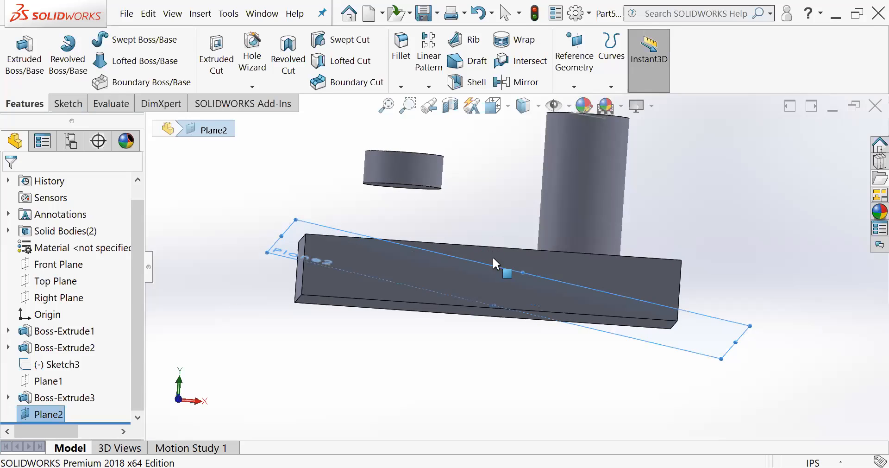
middle_click_drag(709, 328, 728, 373)
left_click(813, 306)
- Start a sketch on the slanted plane and draw a circle beside the block's long front face, near the first reference edge
left_click(743, 354)
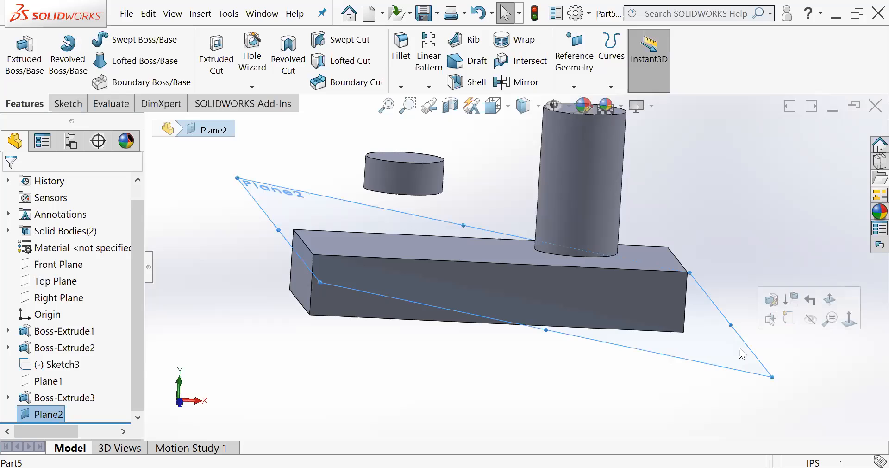
left_click(75, 103)
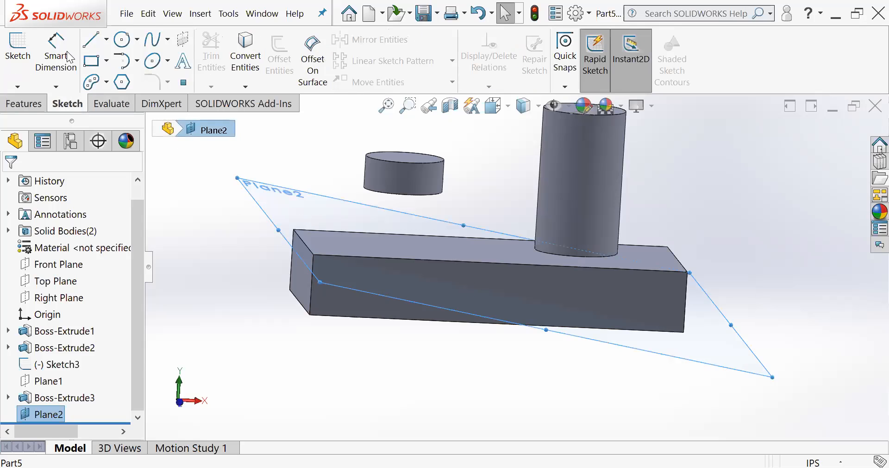
left_click(17, 46)
left_click(122, 39)
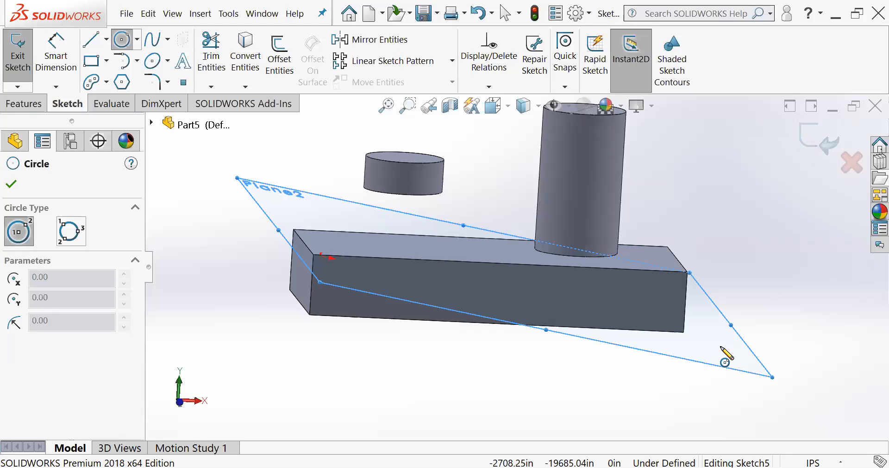
mouse_move(452, 274)
middle_mouse_down()
mouse_move(444, 279)
mouse_move(452, 294)
middle_mouse_up()
left_click_drag(342, 327, 368, 336)
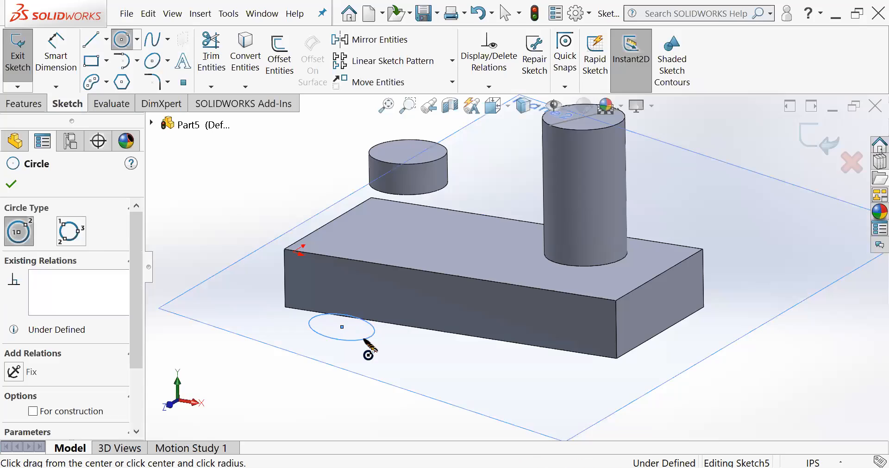
- Exit the circle sketch and hide the slanted plane
middle_click_drag(446, 323, 489, 259)
mouse_move(476, 285)
middle_mouse_down()
mouse_move(470, 300)
mouse_move(505, 294)
mouse_move(630, 237)
middle_mouse_up()
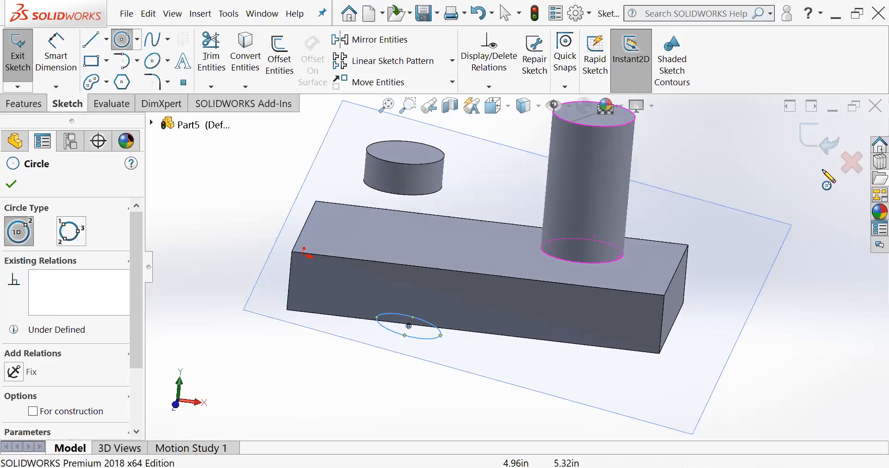
left_click(823, 142)
mouse_move(290, 281)
middle_mouse_down()
mouse_move(285, 245)
mouse_move(289, 270)
middle_mouse_up()
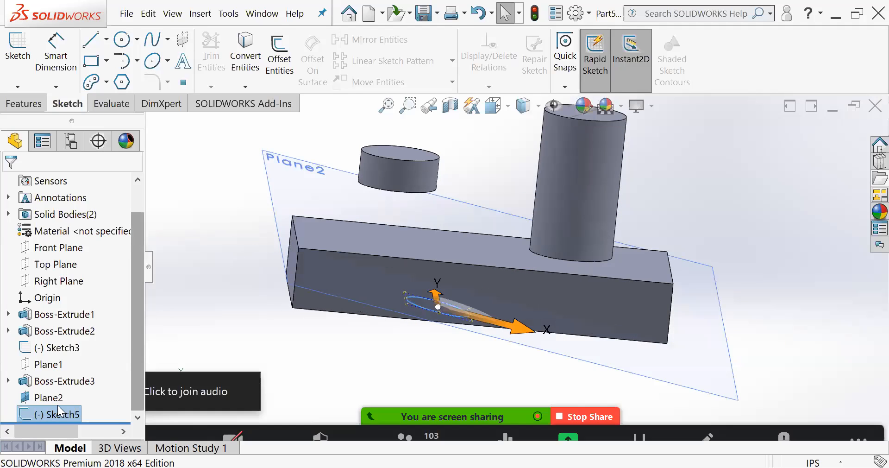
left_click(26, 399)
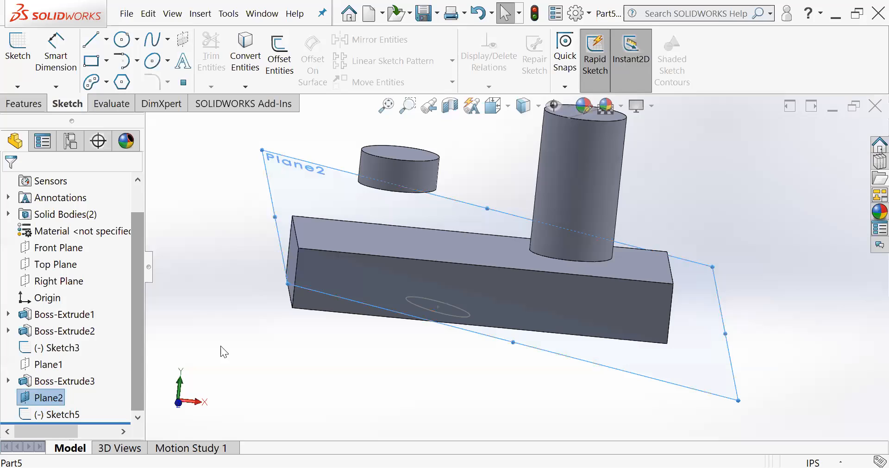
key("Escape")
- Start a new reference plane with the rear corner vertex of the block's top face, at the end away from the cylinder, as first reference
middle_click_drag(363, 245, 360, 259)
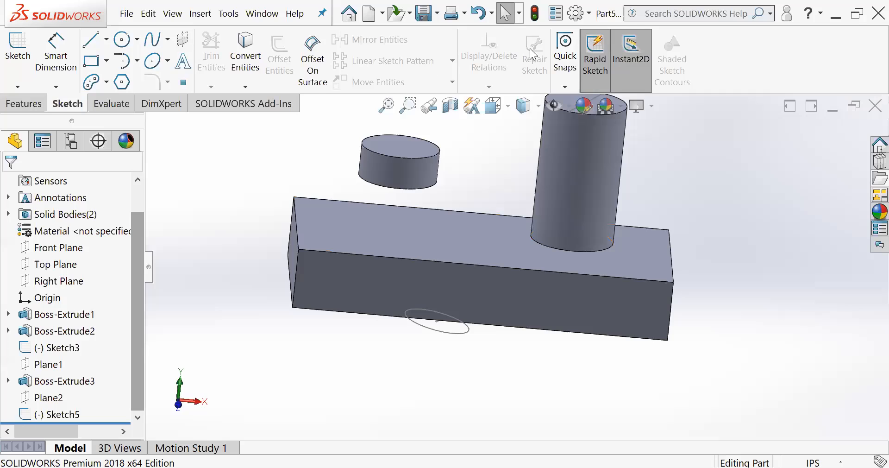
left_click(574, 84)
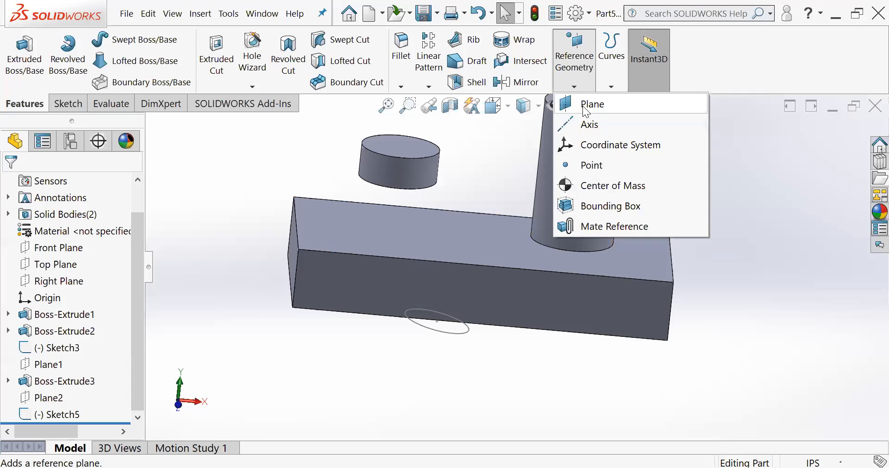
left_click(587, 109)
middle_click_drag(449, 227, 456, 210)
scroll(464, 207, "up", 3)
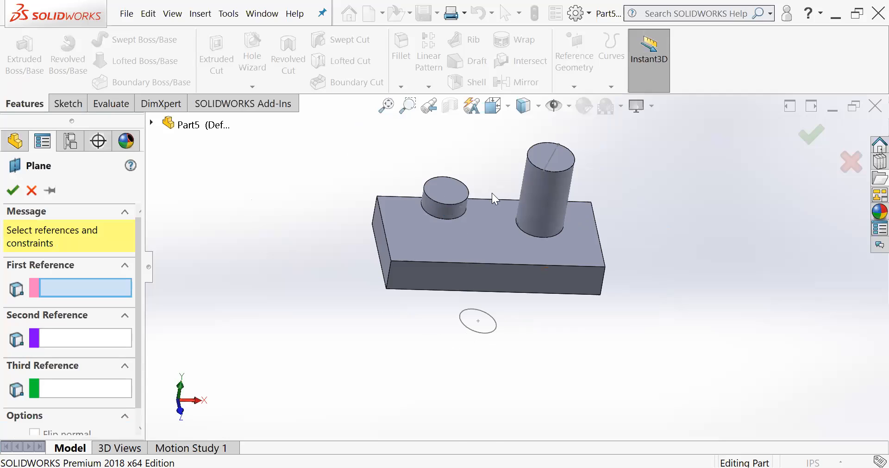
scroll(508, 224, "down", 4)
middle_click_drag(508, 224, 417, 285)
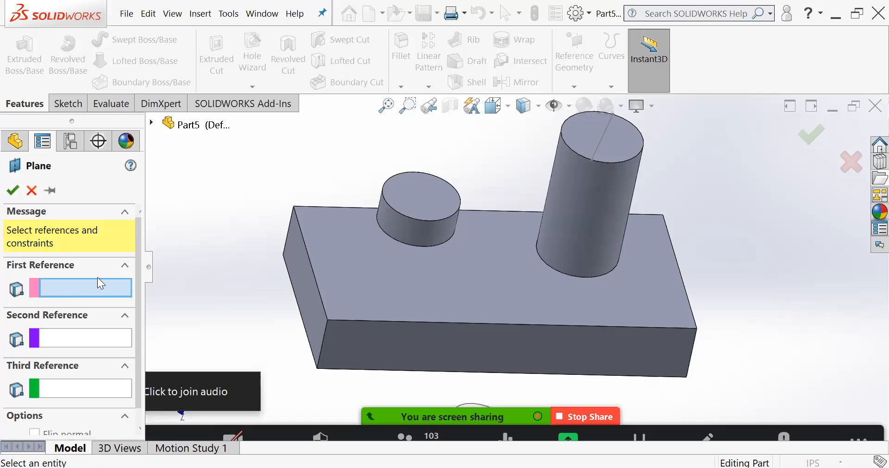
left_click(293, 206)
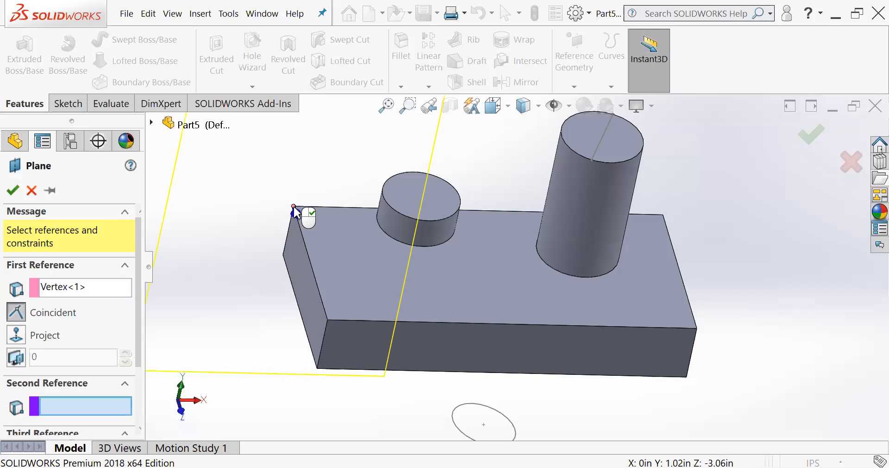
- Set the diagonally opposite corner vertex of the block's top face as the plane's second reference
scroll(331, 234, "up", 3)
middle_click_drag(305, 210, 357, 236)
scroll(390, 309, "down", 1)
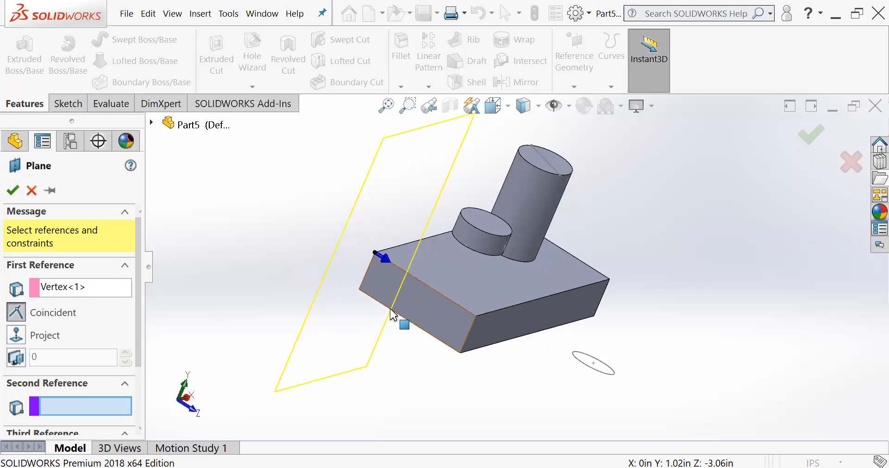
middle_click_drag(395, 318, 386, 308)
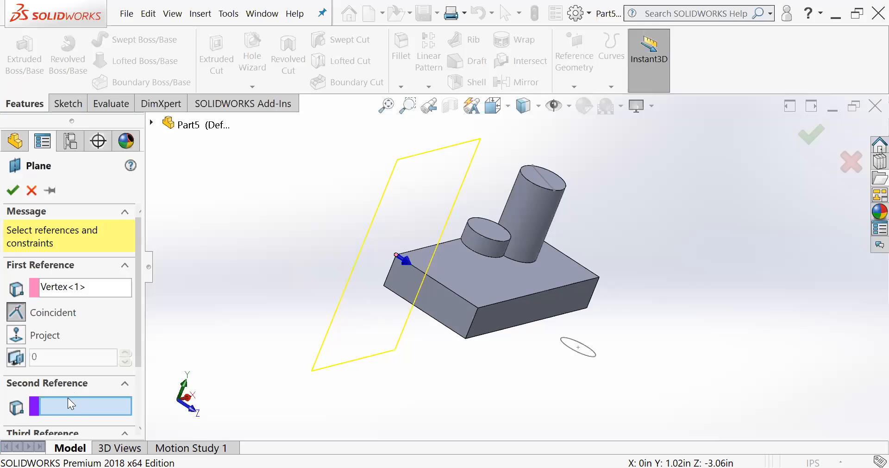
middle_click_drag(454, 317, 435, 341)
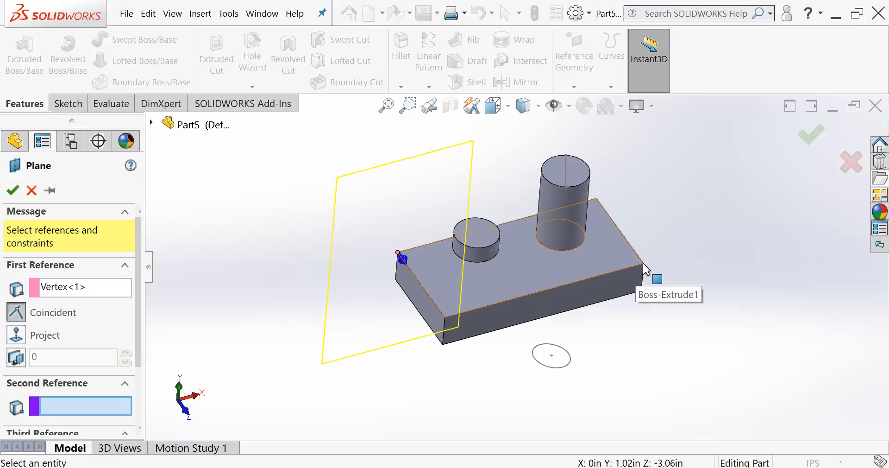
scroll(645, 272, "down", 4)
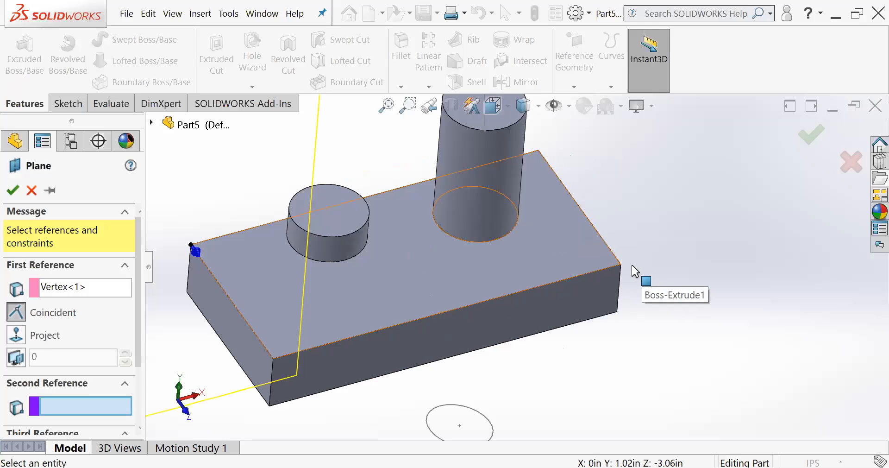
left_click(621, 264)
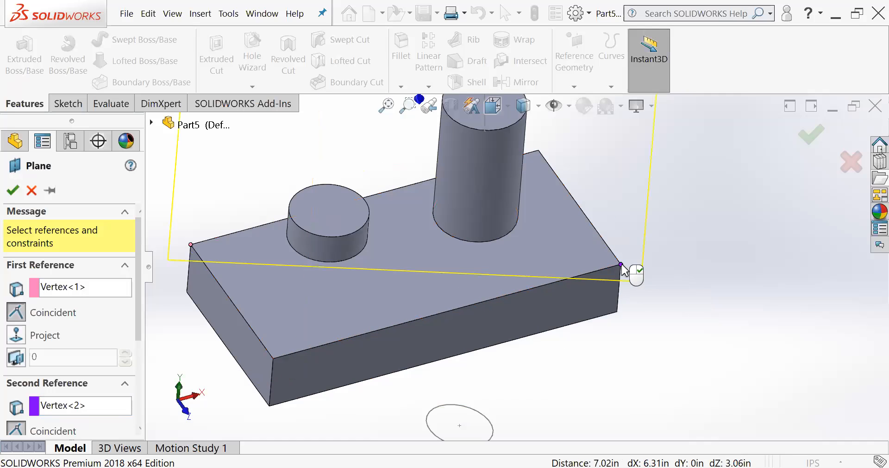
- Set an endpoint of the sketched line on the tall cylinder's top face as the plane's third reference
scroll(587, 269, "up", 3)
middle_click_drag(504, 278, 466, 229)
scroll(70, 346, "down", 2)
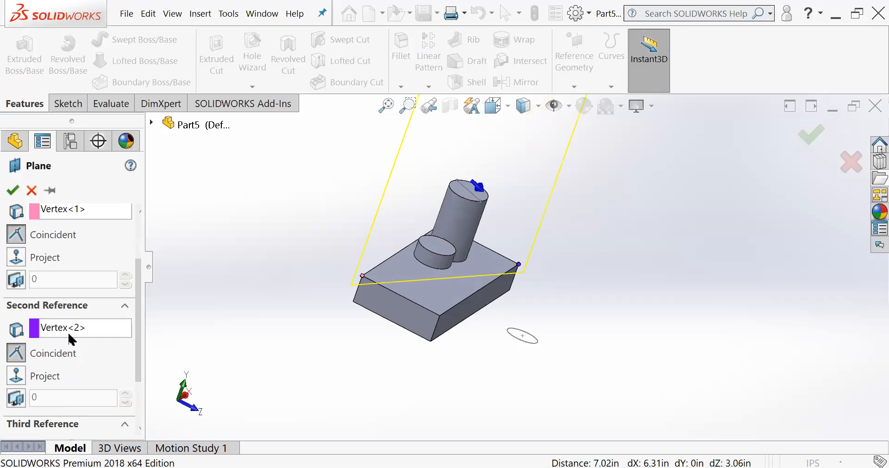
middle_click_drag(345, 229, 384, 241)
scroll(81, 371, "down", 2)
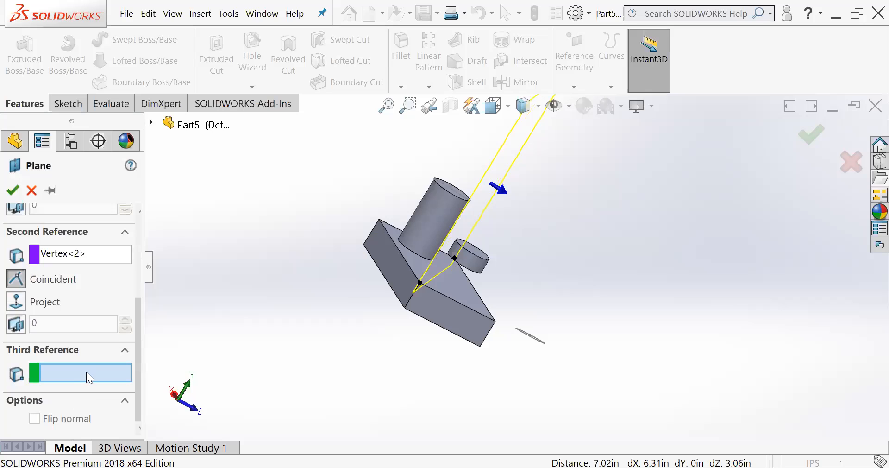
middle_click_drag(340, 232, 426, 204)
scroll(456, 186, "down", 4)
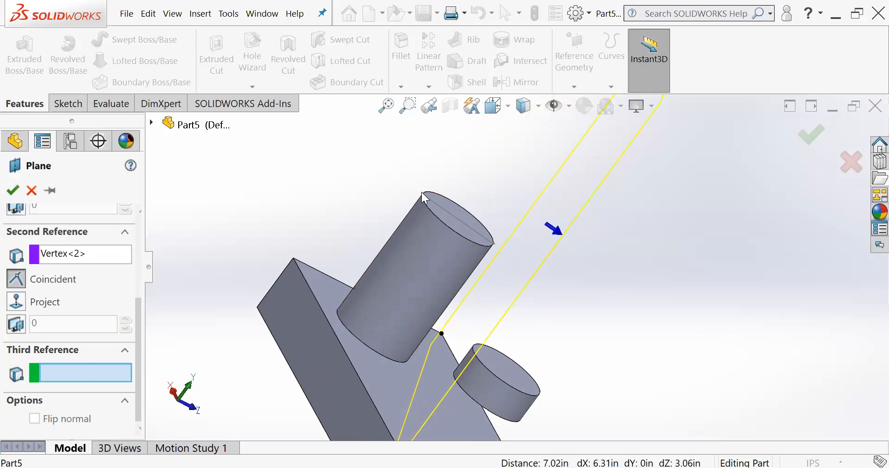
left_click(422, 197)
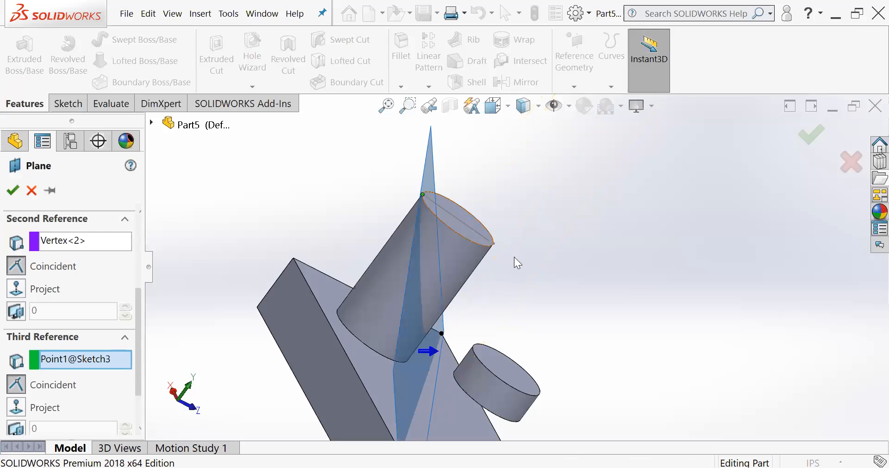
- Examine from several sides how the plane preview passes through the two block corners and the cylinder's top point
scroll(514, 266, "up", 3)
mouse_move(514, 272)
middle_mouse_down()
mouse_move(486, 199)
mouse_move(544, 259)
mouse_move(507, 329)
middle_mouse_up()
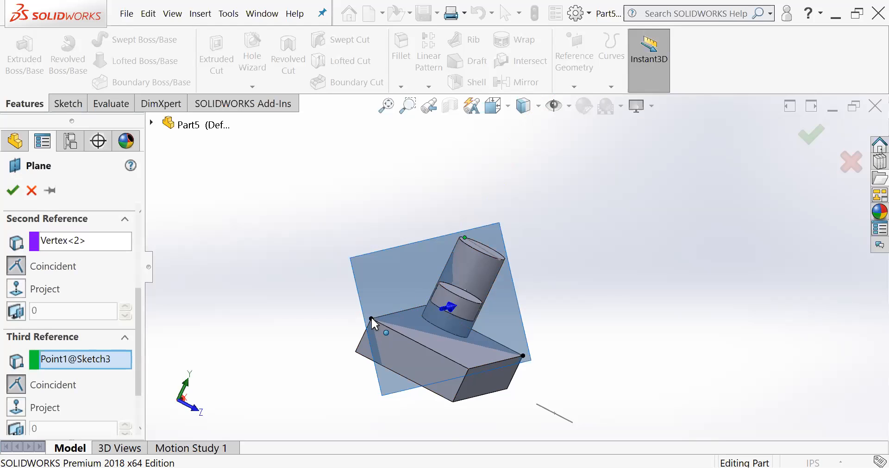
mouse_move(529, 257)
middle_mouse_down()
mouse_move(511, 259)
mouse_move(532, 226)
mouse_move(544, 267)
middle_mouse_up()
middle_click_drag(509, 296, 524, 307)
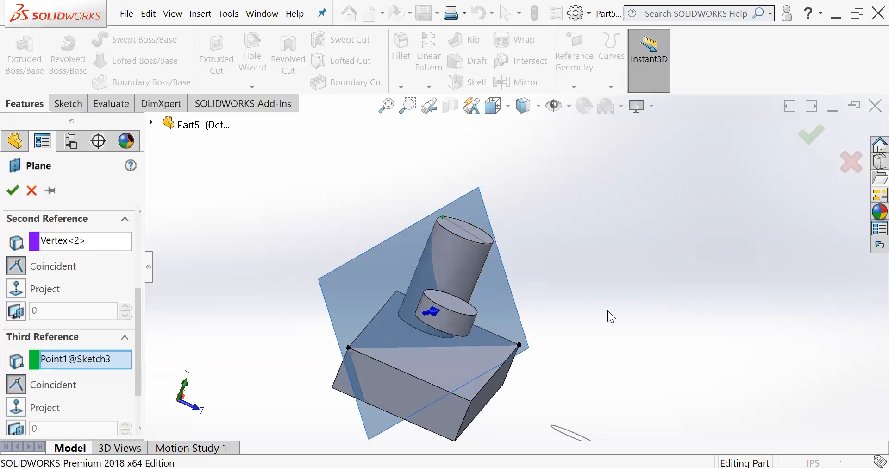
middle_click_drag(568, 302, 545, 286)
middle_click_drag(554, 253, 552, 286)
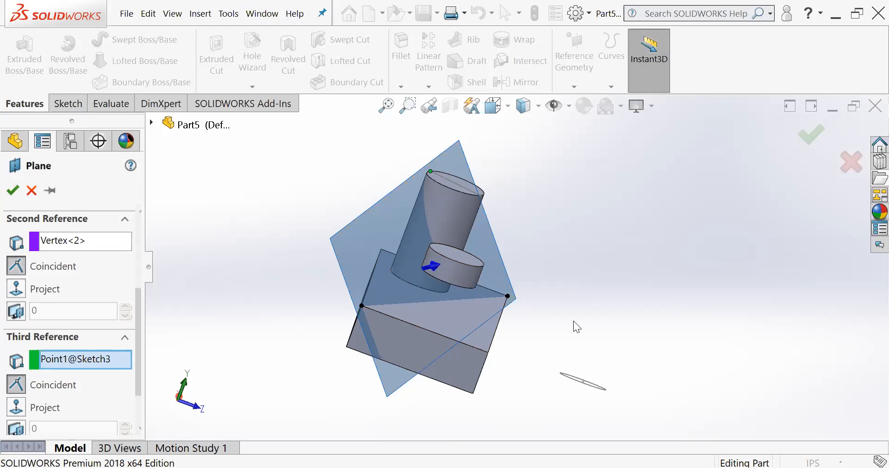
scroll(494, 305, "up", 2)
scroll(501, 306, "down", 2)
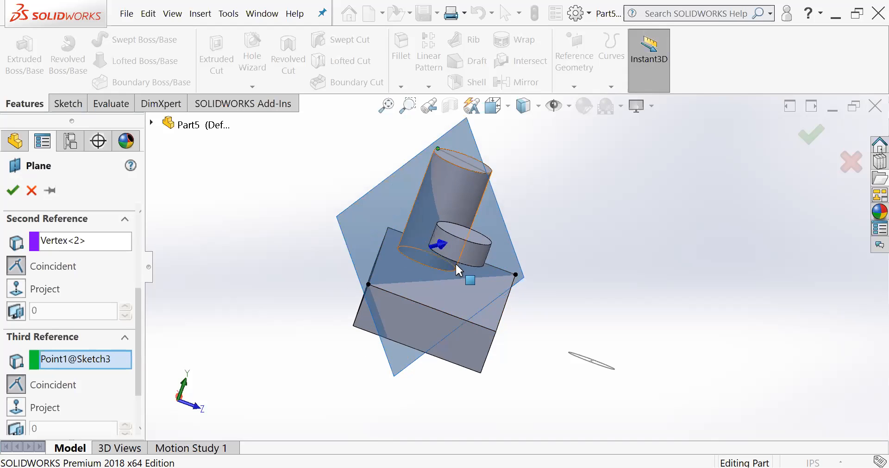
scroll(458, 265, "down", 4)
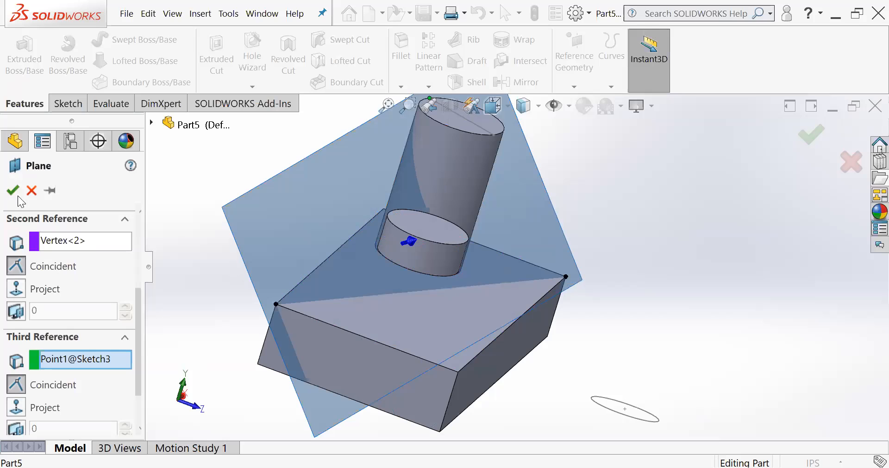
- Create the plane through the three points and hide it
left_click(13, 190)
middle_click_drag(463, 245, 549, 226)
middle_click_drag(527, 254, 513, 255)
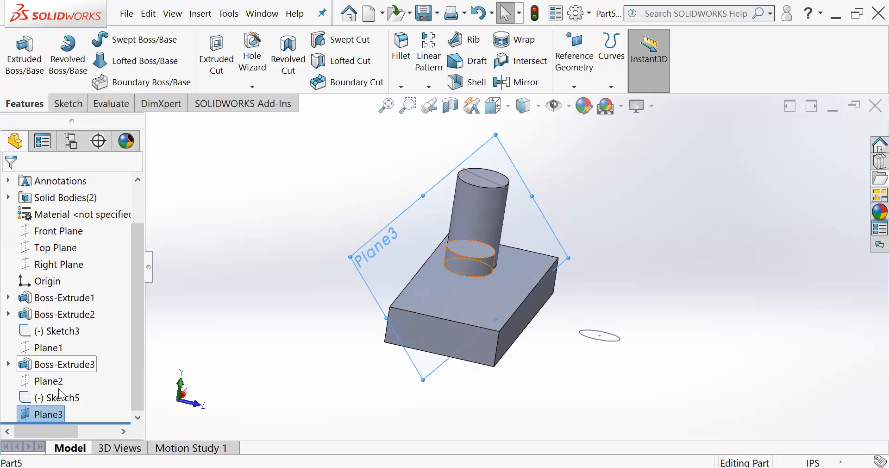
left_click(27, 413)
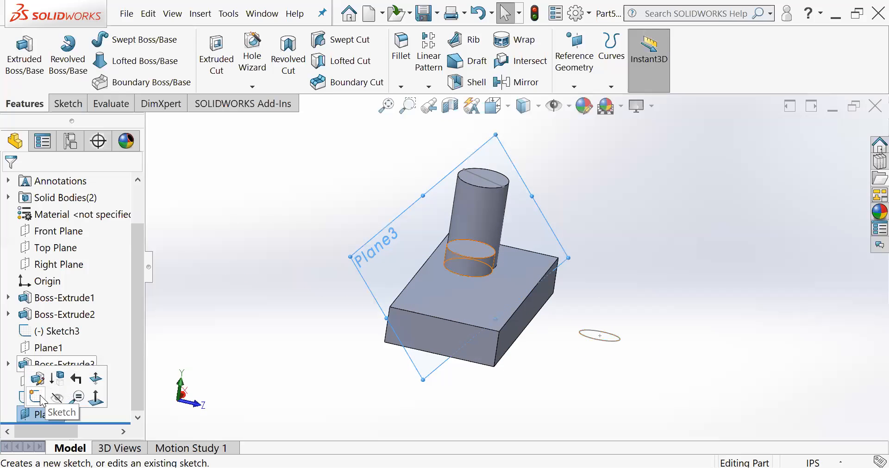
left_click(56, 397)
scroll(494, 264, "down", 2)
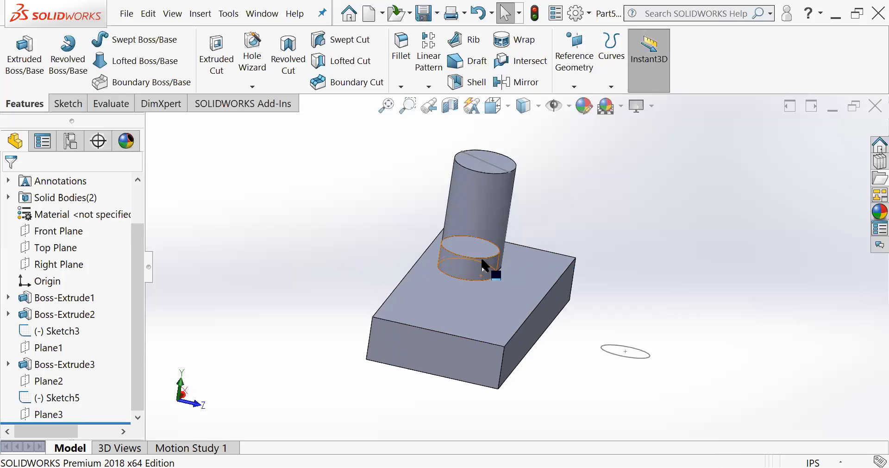
- Delete the short floating cylinder's extrusion and its leftover circle sketch
middle_click_drag(602, 277, 476, 242)
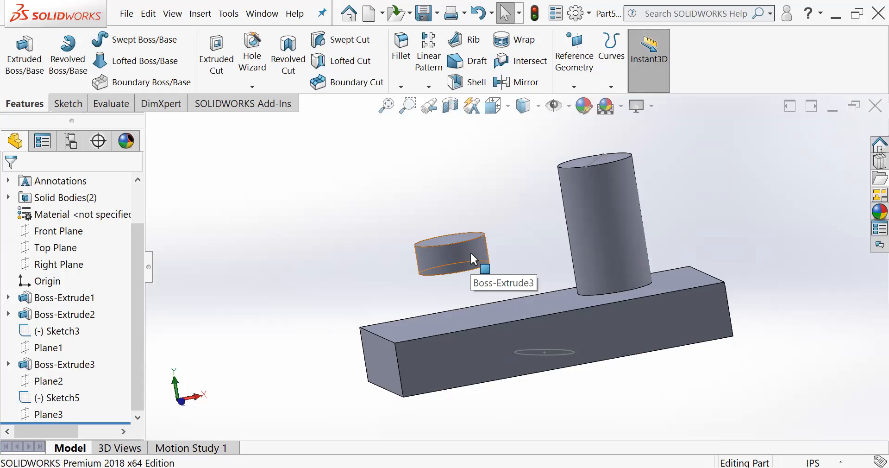
left_click(37, 369)
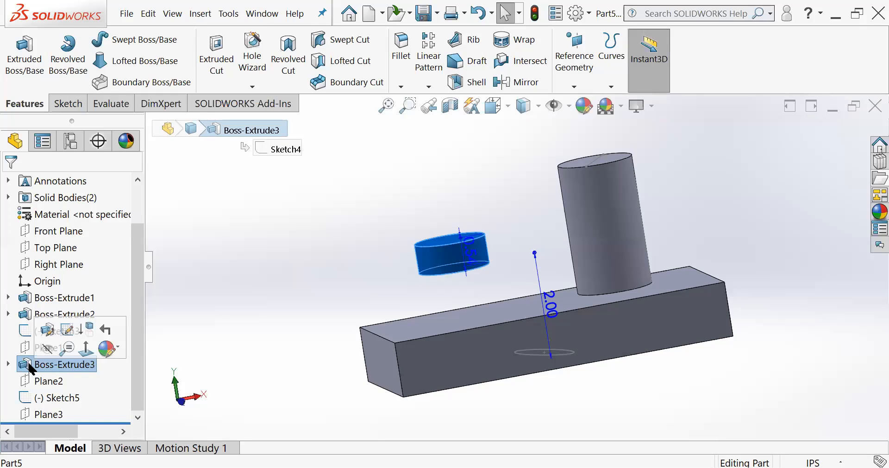
key("Delete")
key("Return")
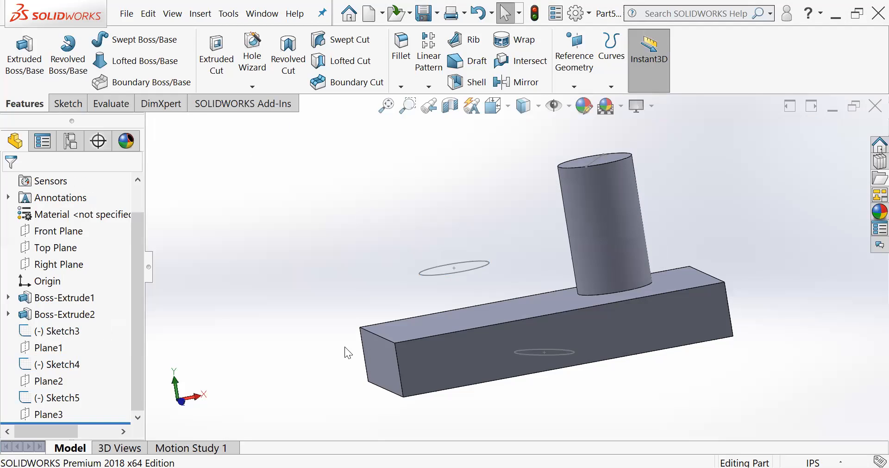
left_click(57, 367)
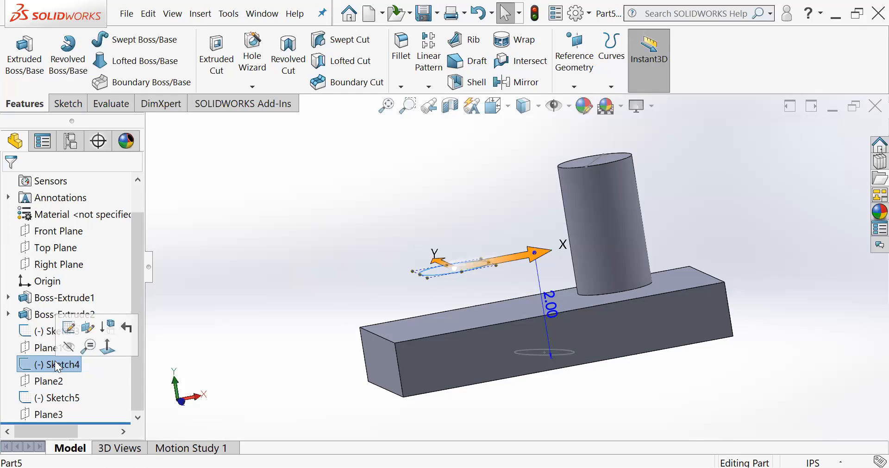
key("Delete")
key("Return")
mouse_move(543, 242)
middle_mouse_down()
mouse_move(583, 251)
mouse_move(598, 241)
middle_mouse_up()
scroll(504, 282, "up", 3)
middle_click_drag(502, 282, 495, 294)
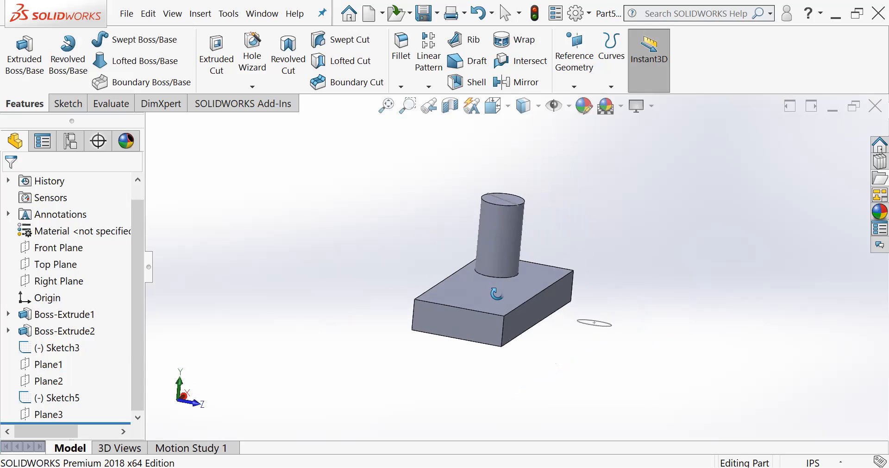
scroll(497, 238, "down", 3)
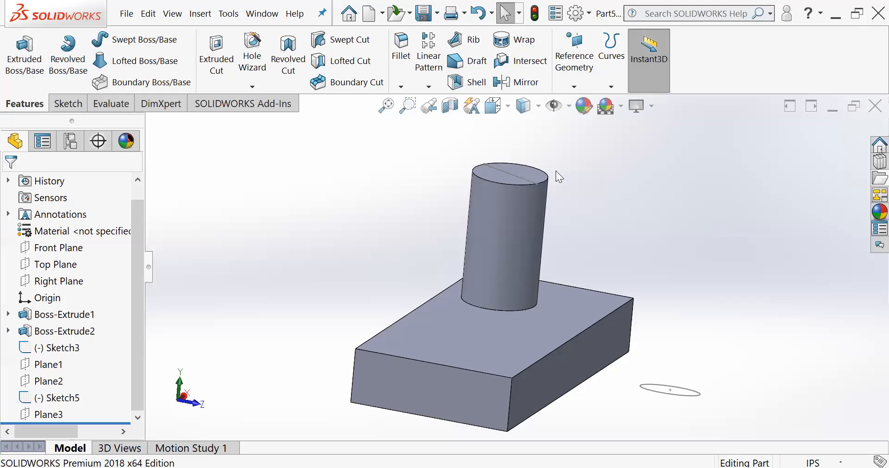
middle_click_drag(540, 252, 519, 261)
middle_click_drag(584, 204, 579, 188)
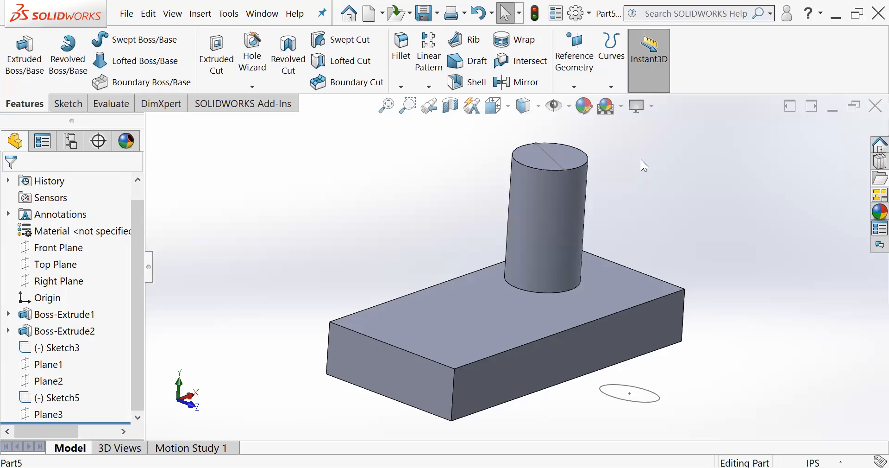
scroll(550, 178, "down", 1)
scroll(551, 179, "up", 1)
mouse_move(608, 238)
middle_mouse_down()
mouse_move(600, 226)
mouse_move(601, 237)
middle_mouse_up()
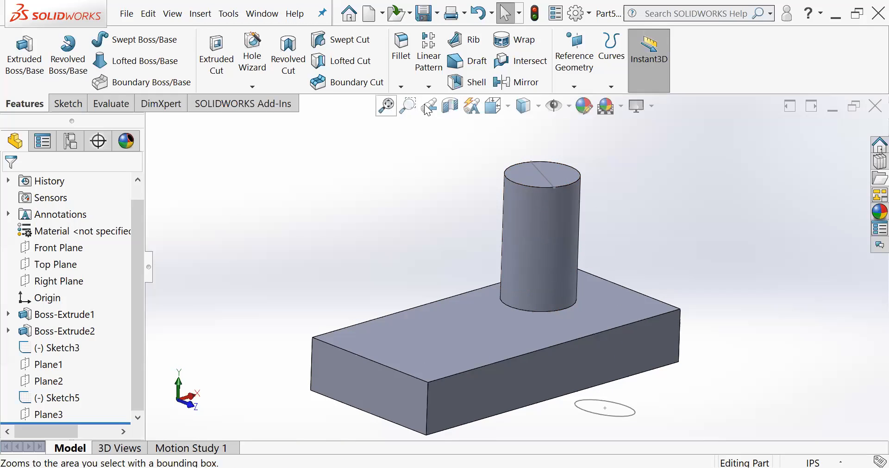
- Turn on the display of temporary axes for the model
scroll(539, 135, "down", 1)
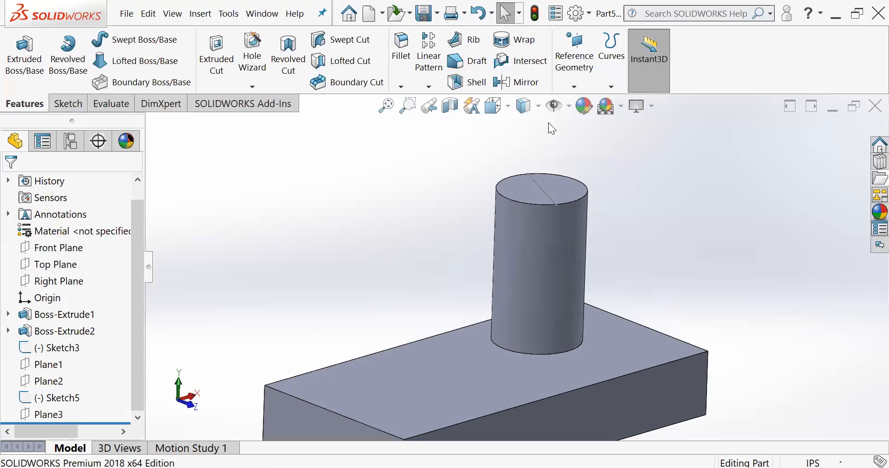
left_click(570, 110)
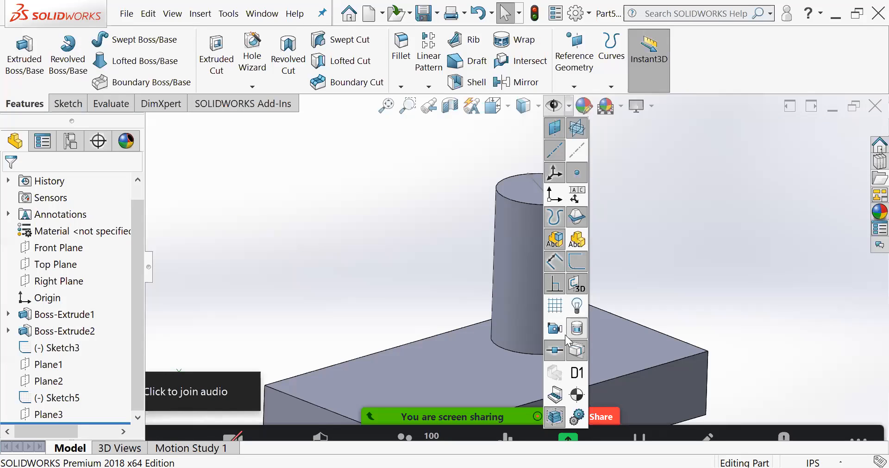
left_click(577, 148)
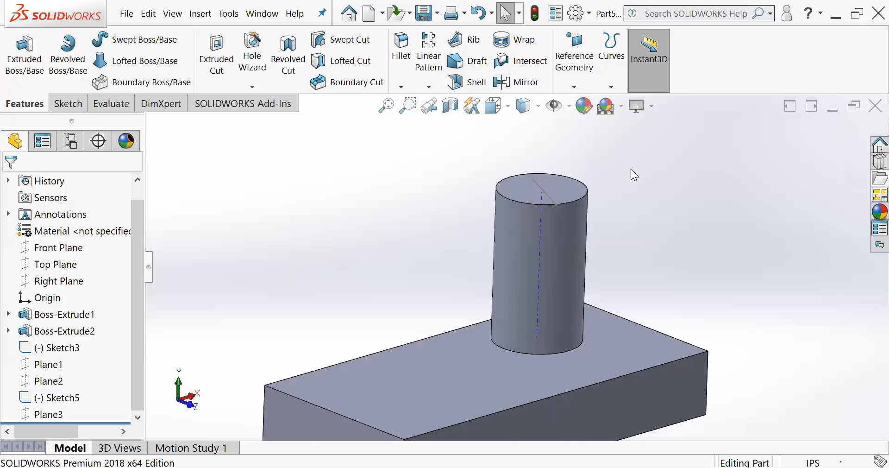
- Examine the temporary axis running through the tall cylinder from several sides and distances
middle_click_drag(541, 207, 521, 159)
scroll(565, 205, "down", 2)
scroll(546, 231, "down", 1)
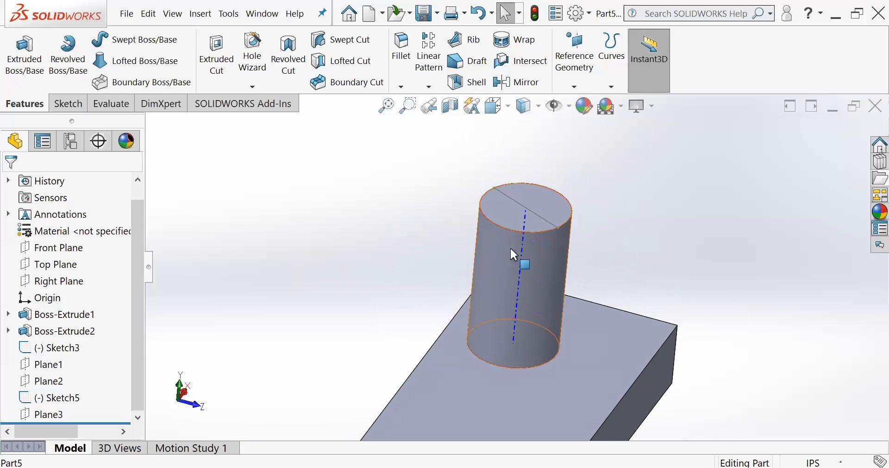
scroll(536, 278, "down", 1)
mouse_move(536, 278)
middle_mouse_down()
mouse_move(553, 278)
mouse_move(555, 303)
mouse_move(525, 252)
mouse_move(546, 276)
middle_mouse_up()
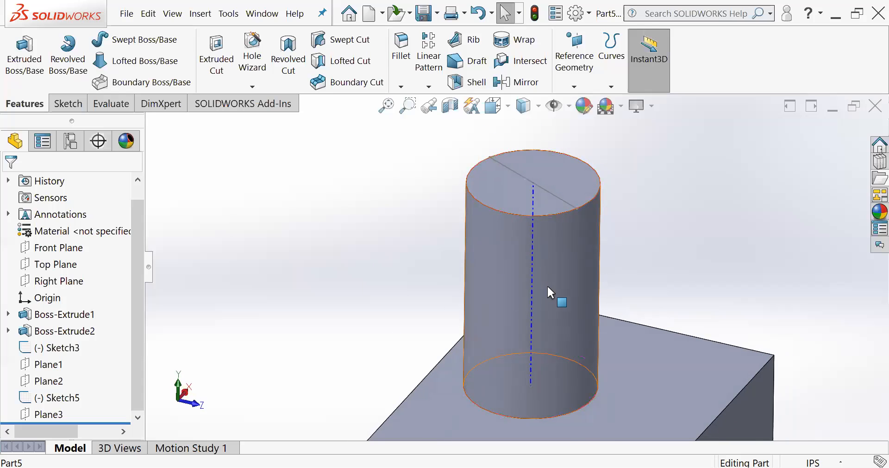
scroll(547, 292, "up", 4)
scroll(549, 357, "up", 3)
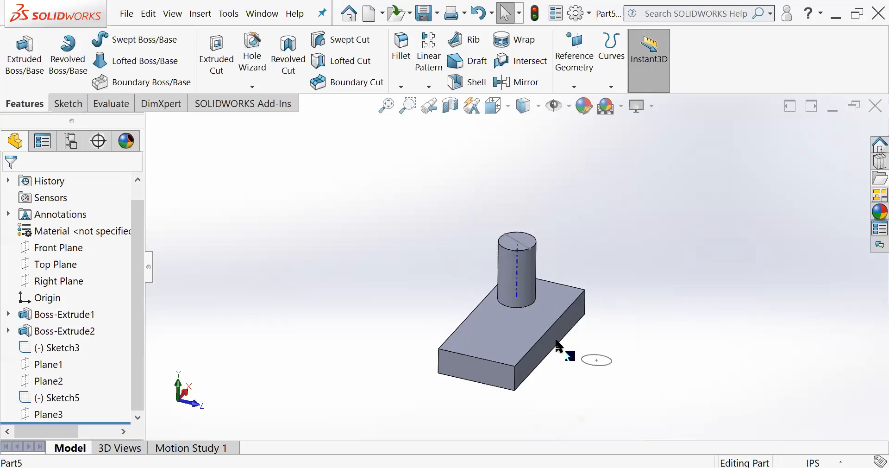
scroll(555, 342, "down", 3)
middle_click_drag(524, 281, 514, 241)
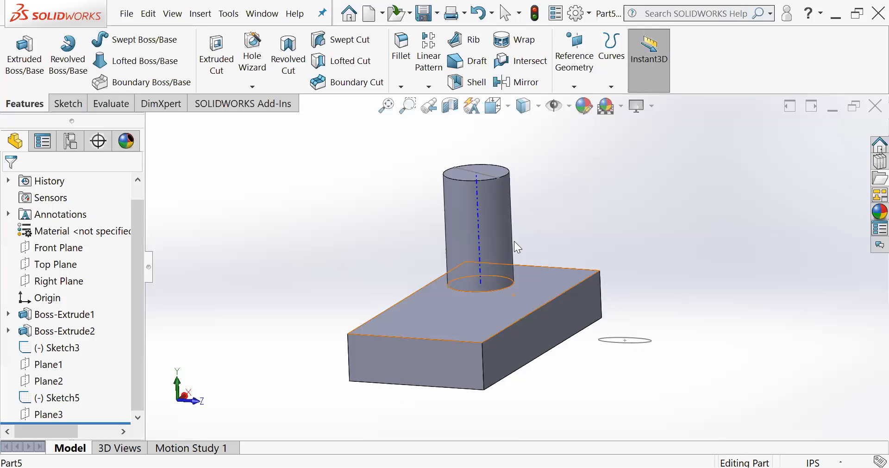
- Review the visibility options that contain the temporary axes setting, leaving them as they are
left_click(569, 106)
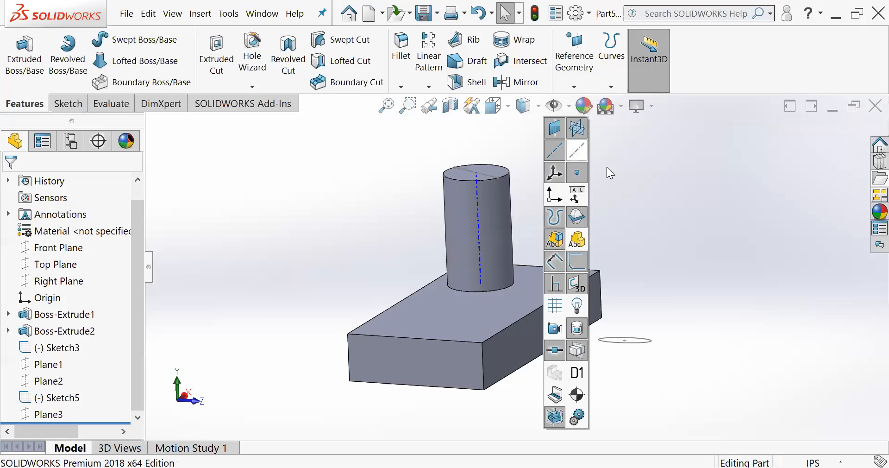
left_click(659, 184)
middle_click_drag(483, 206, 455, 236)
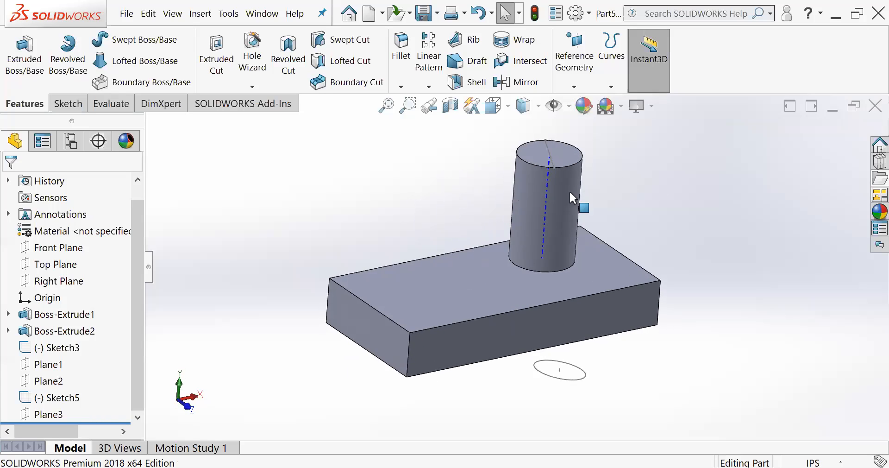
left_click(569, 106)
left_click(667, 161)
- Examine up close and from all around how the temporary axis relates to the cylinder and the block
scroll(525, 201, "down", 3)
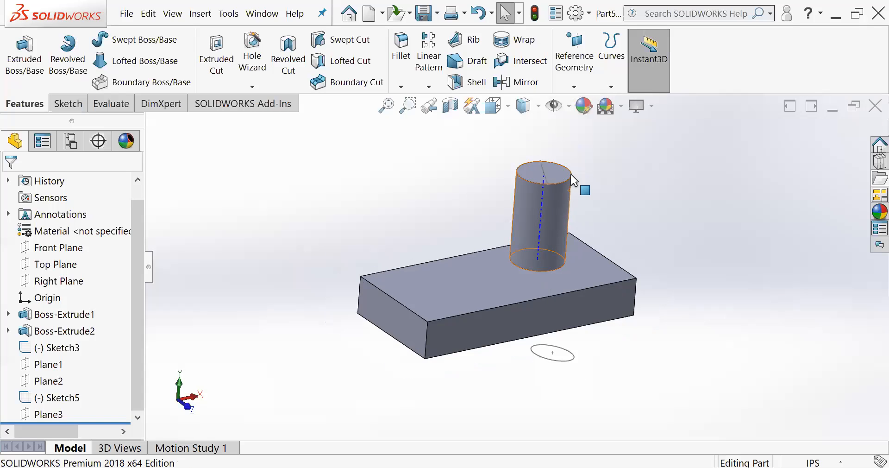
middle_click_drag(517, 212, 518, 235)
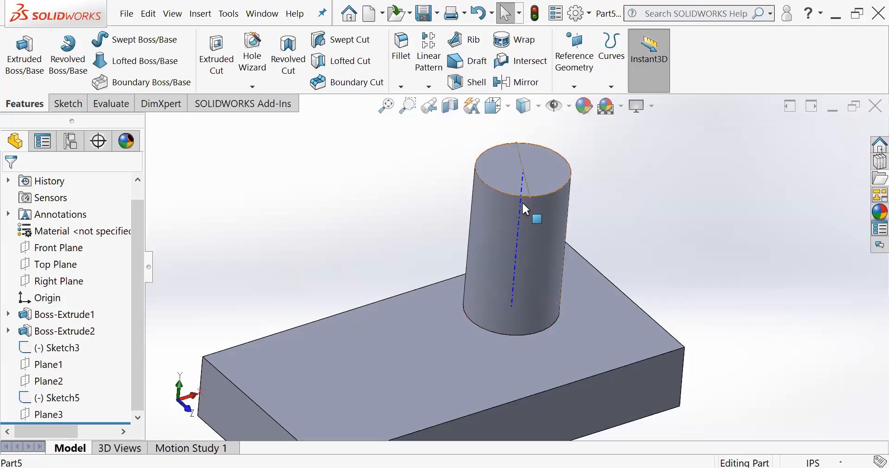
scroll(526, 208, "down", 2)
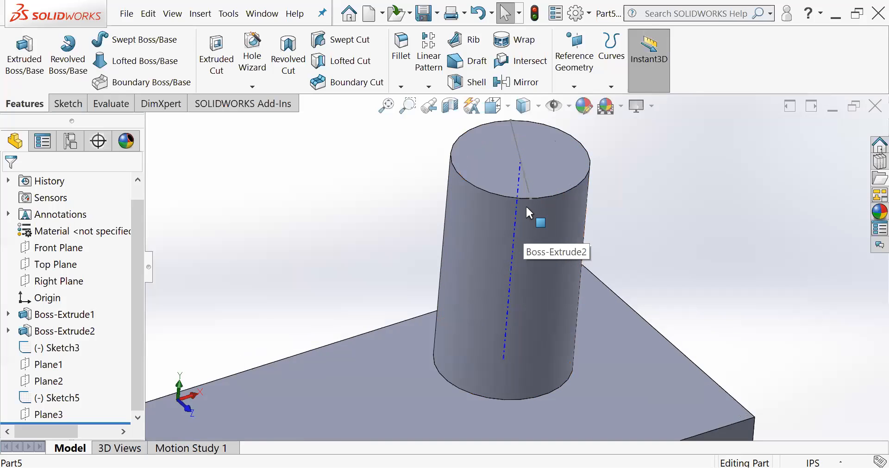
scroll(524, 204, "up", 3)
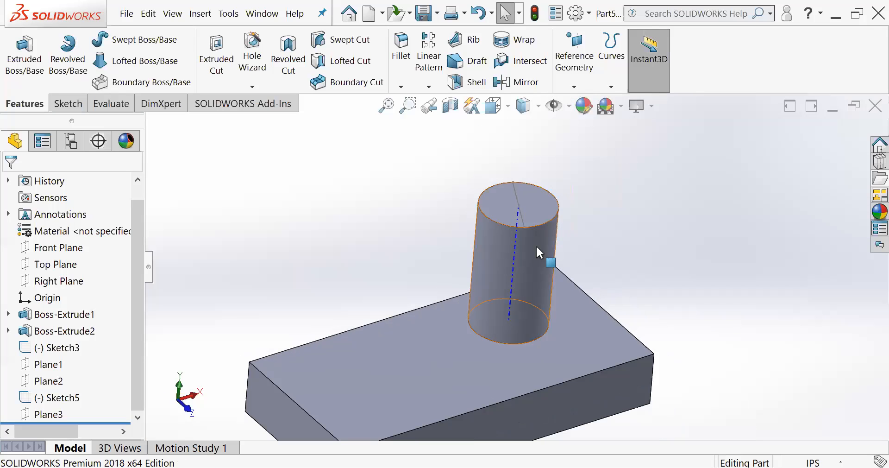
scroll(509, 301, "down", 1)
scroll(505, 305, "up", 2)
scroll(507, 298, "down", 1)
scroll(512, 283, "up", 3)
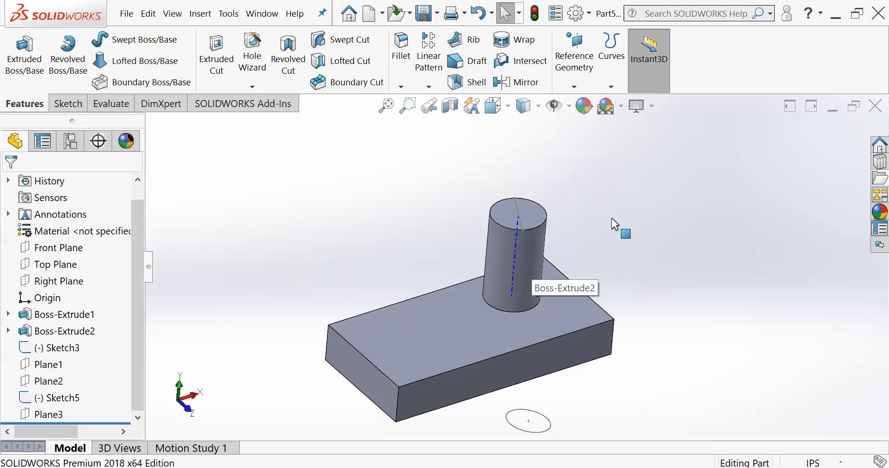
scroll(485, 257, "down", 2)
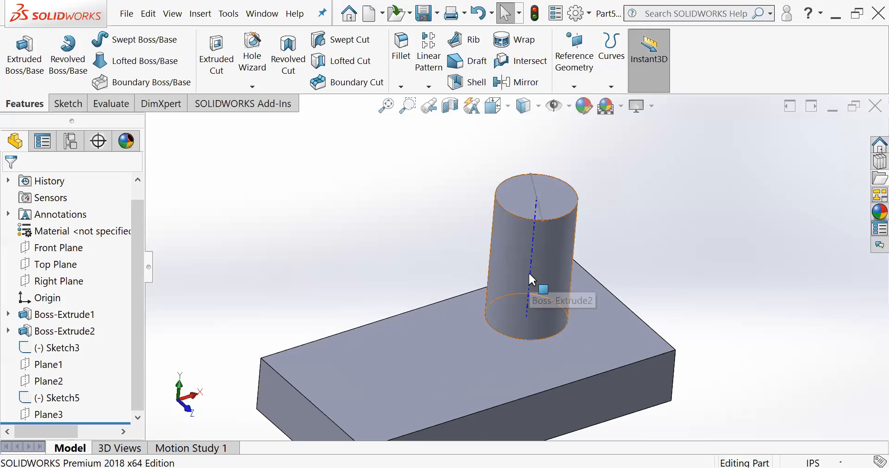
scroll(536, 280, "up", 1)
scroll(536, 280, "up", 2)
scroll(528, 309, "down", 2)
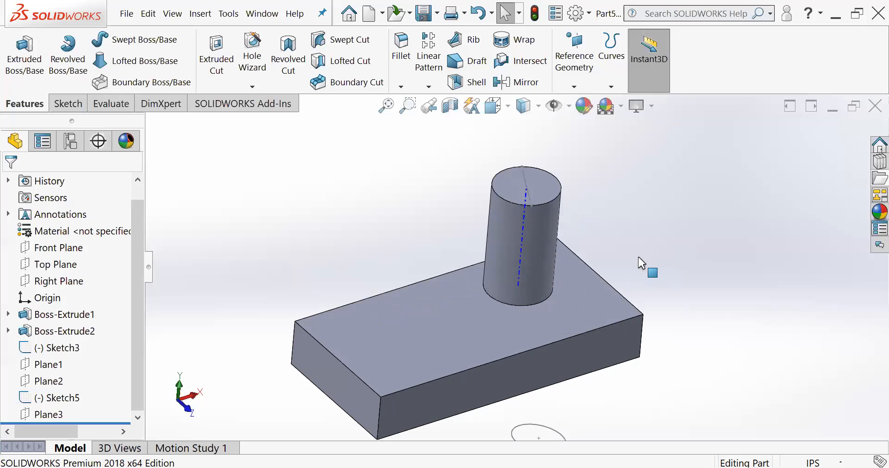
scroll(430, 284, "up", 1)
middle_click_drag(522, 278, 507, 213)
middle_click_drag(537, 253, 524, 275)
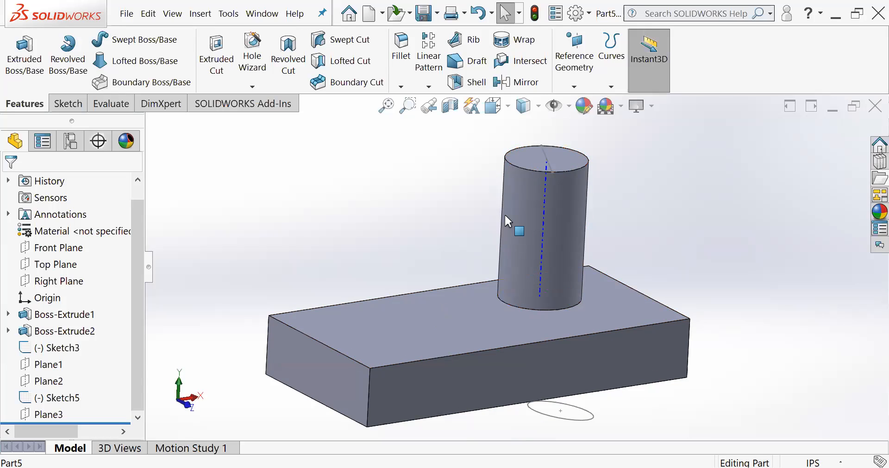
scroll(561, 251, "up", 3)
middle_click_drag(566, 252, 570, 245)
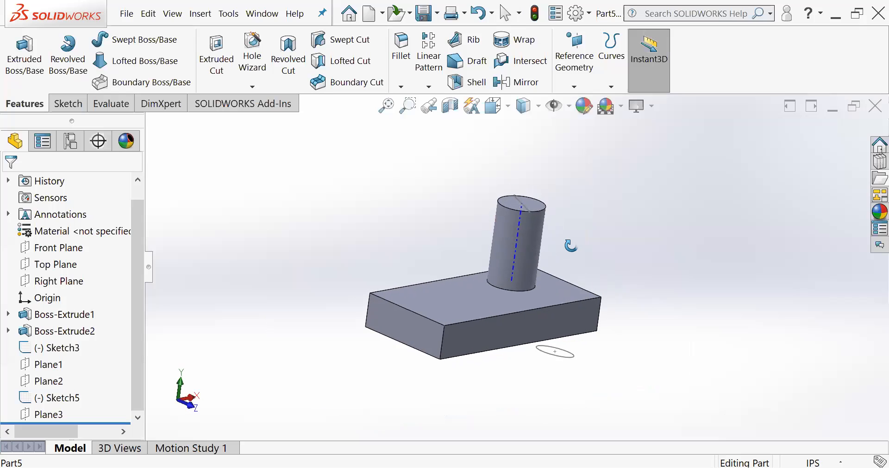
middle_click_drag(468, 295, 483, 280)
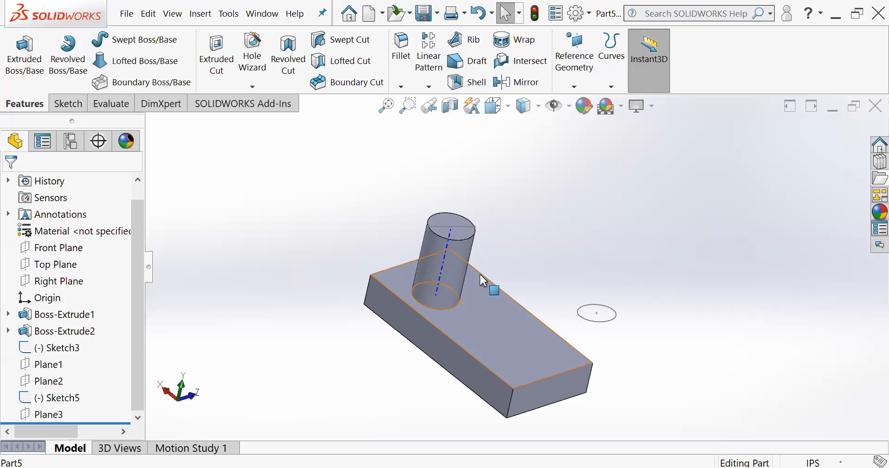
- Select the circular edge of the cylinder's top face, inspect it from several sides, and clear the selection
left_click(466, 244)
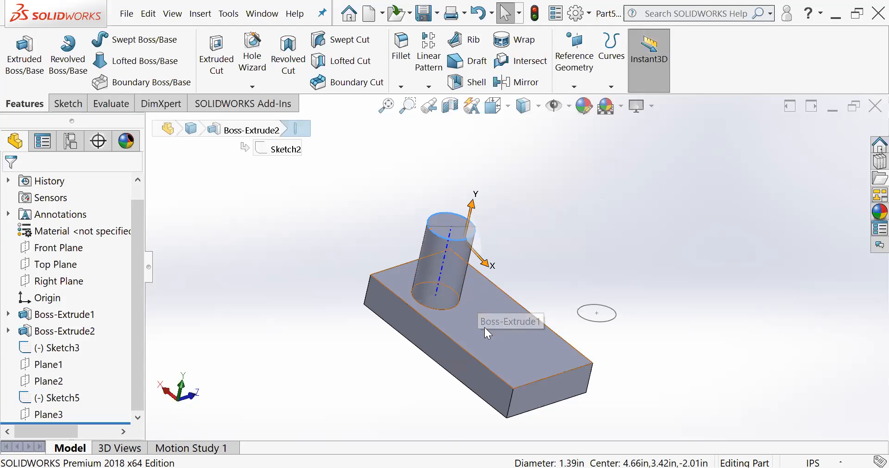
middle_click_drag(485, 278, 489, 162)
middle_click_drag(433, 164, 397, 235)
mouse_move(526, 198)
middle_mouse_down()
mouse_move(526, 181)
mouse_move(525, 214)
middle_mouse_up()
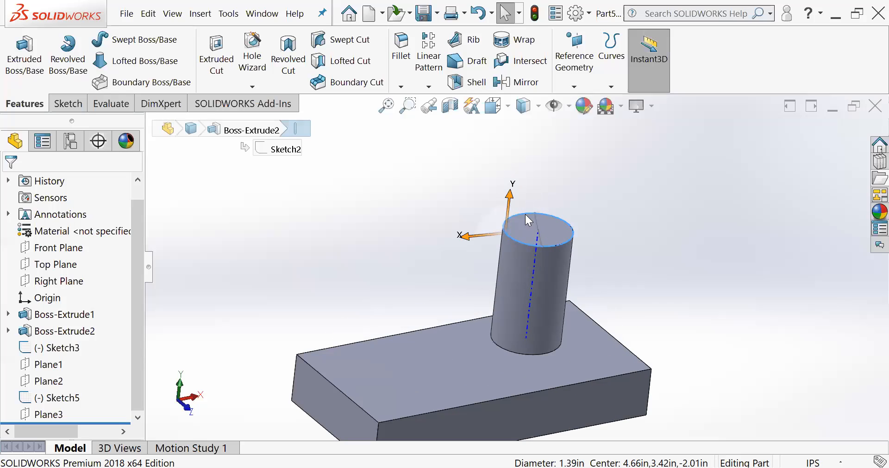
left_click(613, 248)
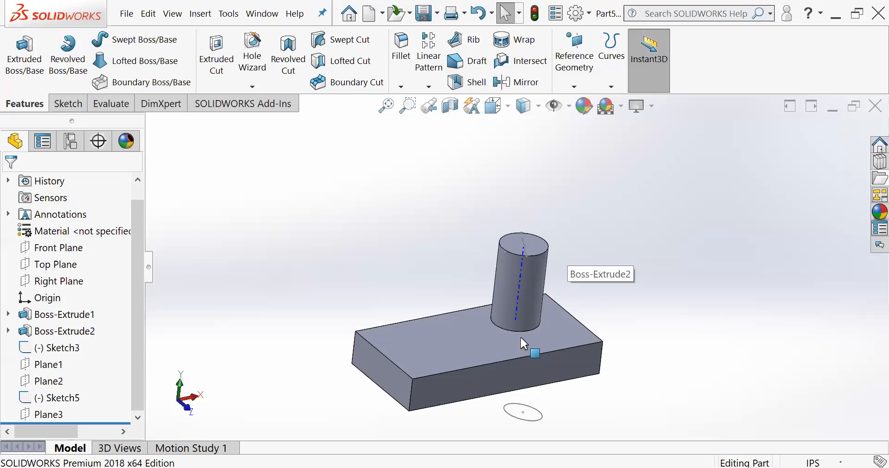
- Start a new reference plane with the block's long side face nearest the sketched circle as its first reference
scroll(518, 311, "down", 3)
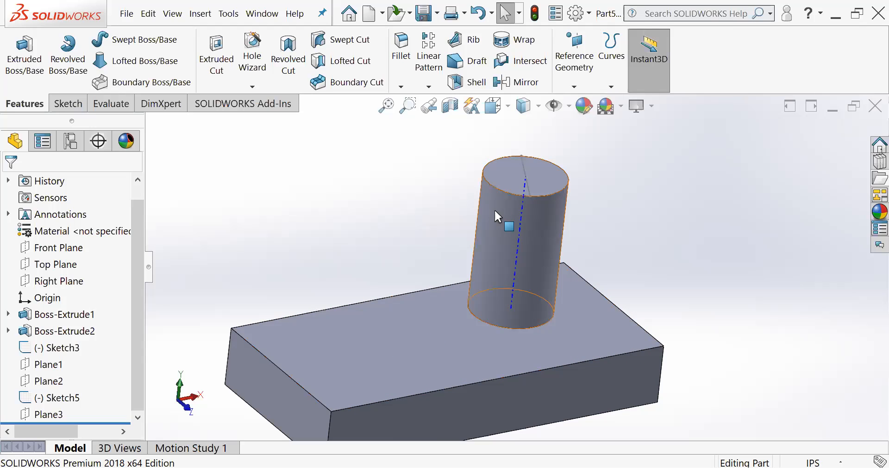
scroll(495, 212, "up", 2)
scroll(468, 301, "down", 2)
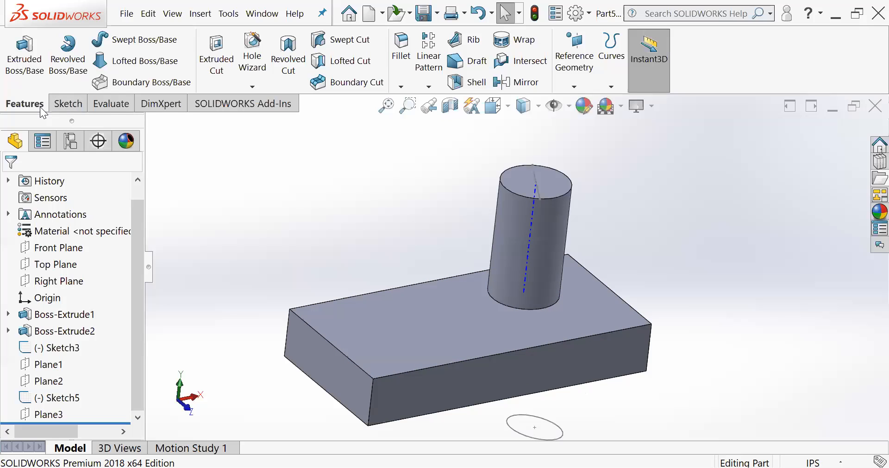
left_click(575, 86)
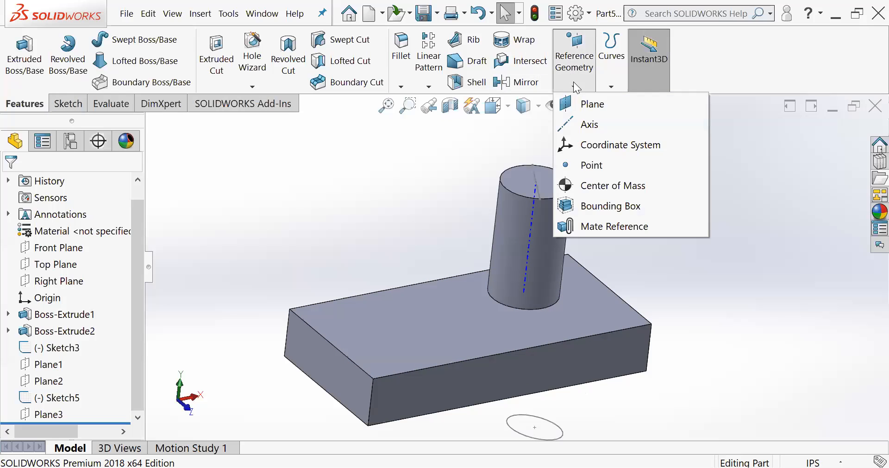
left_click(576, 103)
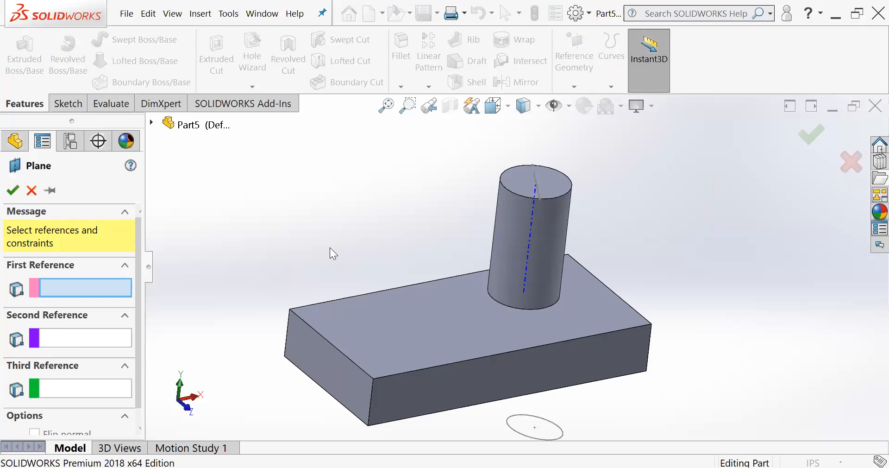
middle_click_drag(367, 255, 440, 257)
middle_click_drag(463, 297, 468, 260)
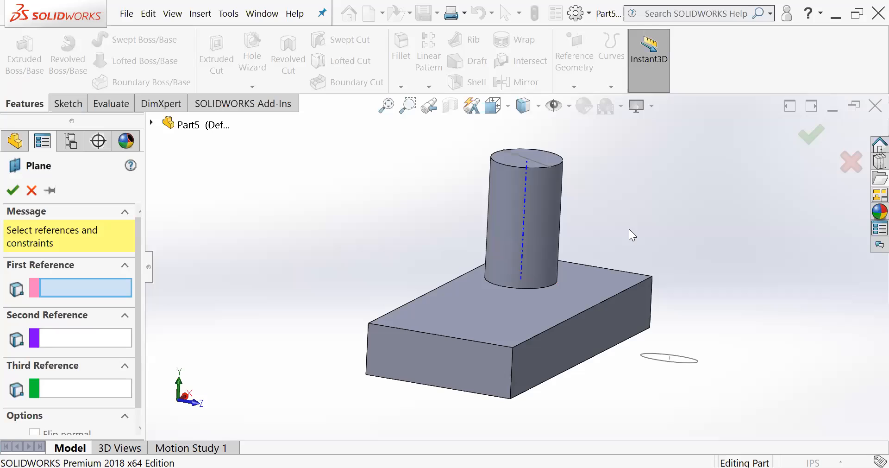
left_click(611, 319)
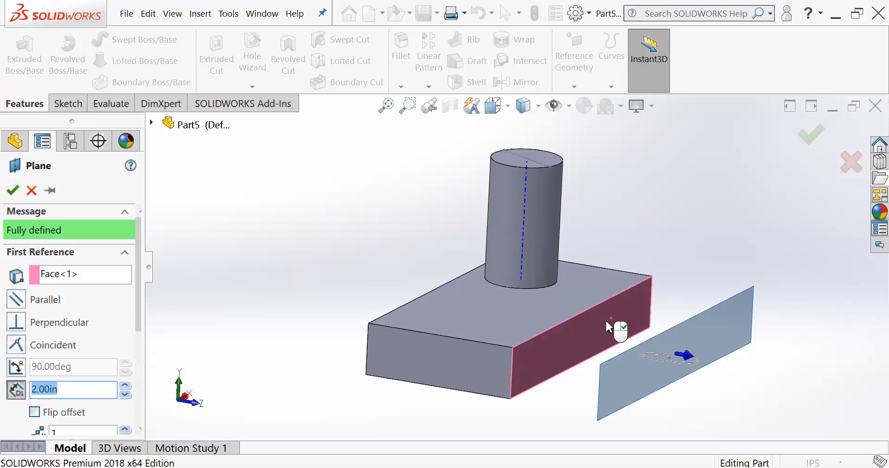
- Flip the plane's offset toward the inside of the block and inspect the preview from several sides
scroll(605, 319, "up", 3)
middle_click_drag(555, 316, 571, 337)
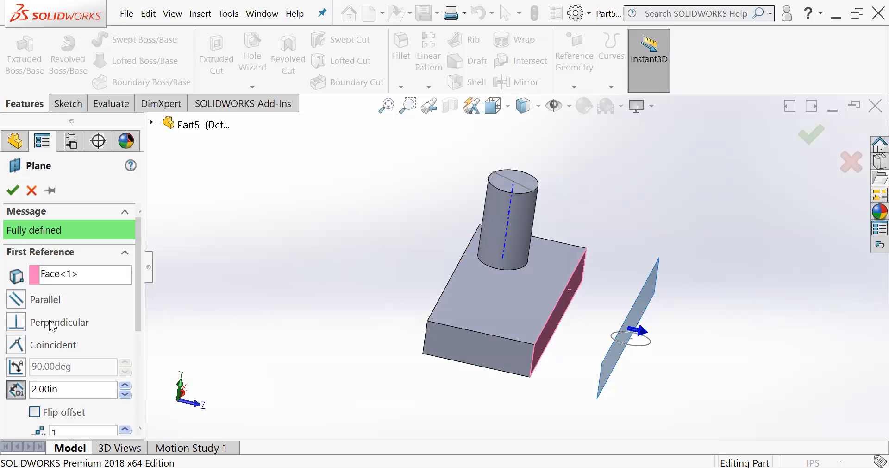
scroll(113, 349, "down", 1)
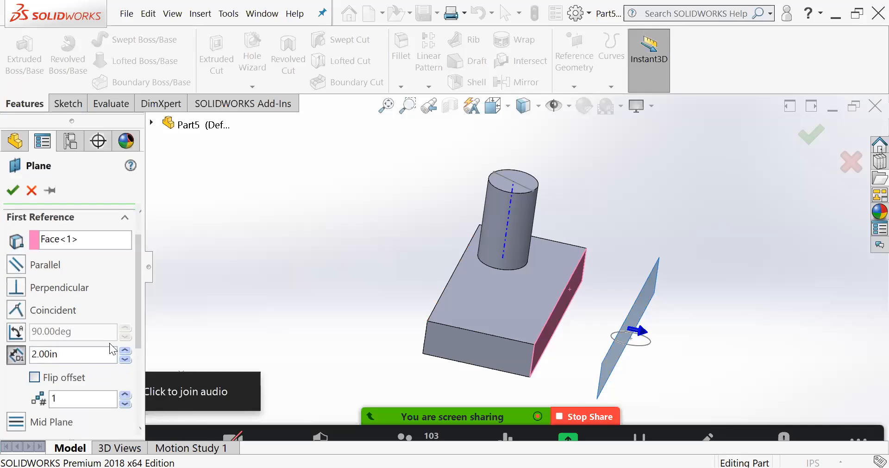
left_click(34, 378)
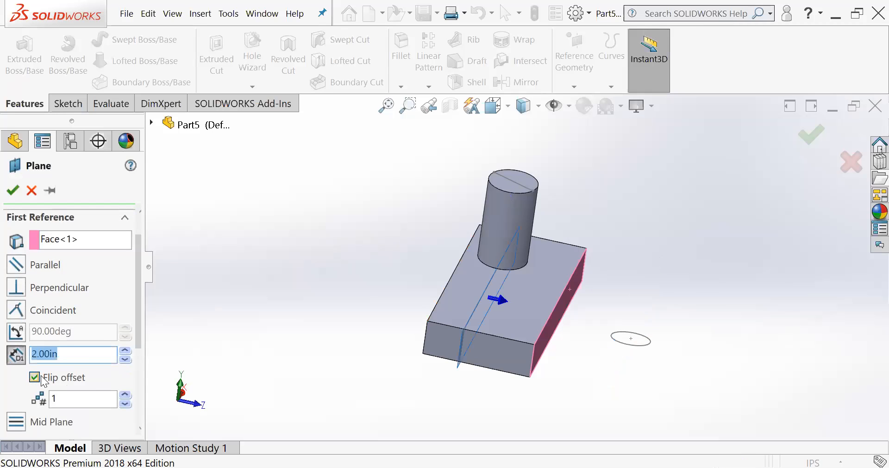
mouse_move(490, 277)
middle_mouse_down()
mouse_move(499, 249)
mouse_move(497, 264)
middle_mouse_up()
scroll(488, 278, "up", 2)
scroll(510, 275, "down", 6)
mouse_move(503, 234)
middle_mouse_down()
mouse_move(500, 278)
mouse_move(512, 204)
mouse_move(492, 186)
mouse_move(482, 204)
mouse_move(506, 240)
middle_mouse_up()
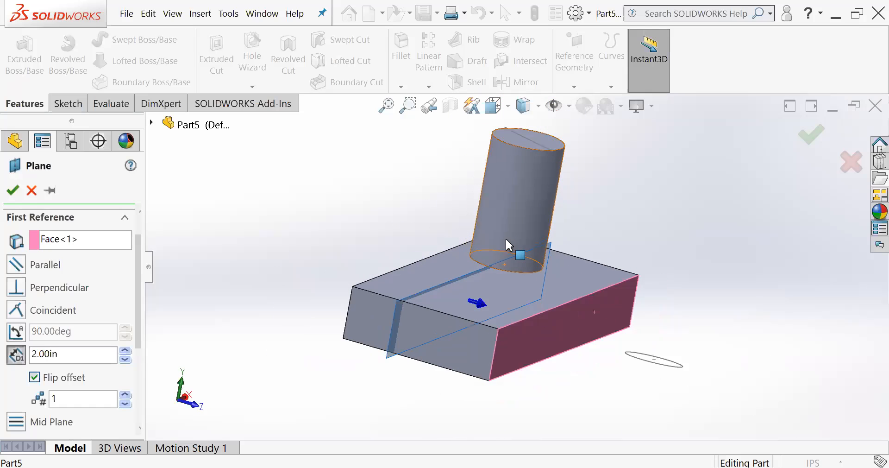
scroll(71, 294, "up", 1)
scroll(117, 291, "down", 1)
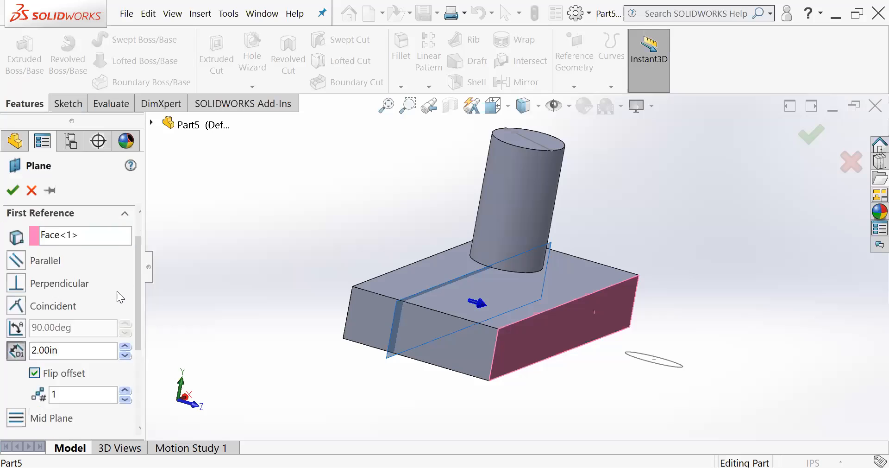
- Display the temporary axes in the graphics area while the plane's second reference is still open
scroll(117, 291, "down", 2)
middle_click_drag(527, 272, 521, 303)
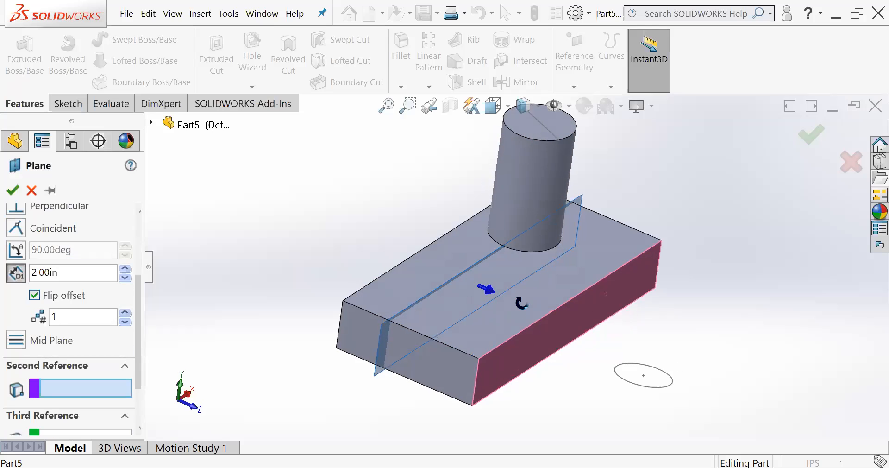
scroll(546, 187, "up", 2)
scroll(546, 186, "down", 3)
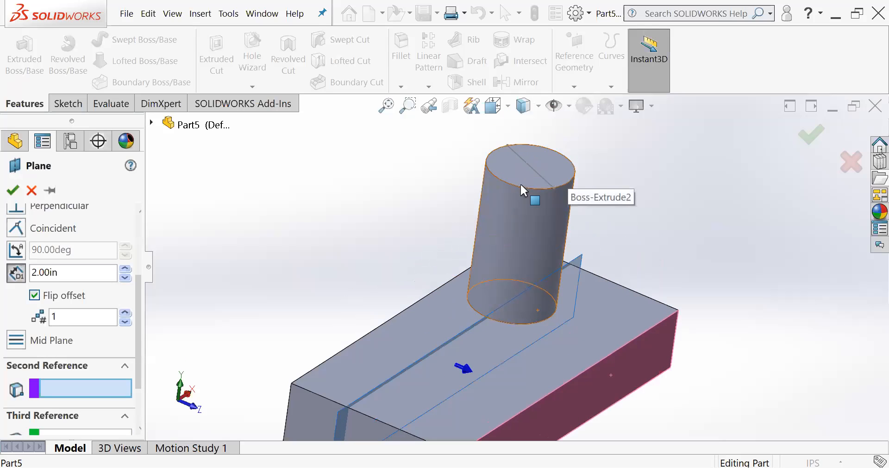
scroll(528, 172, "down", 3)
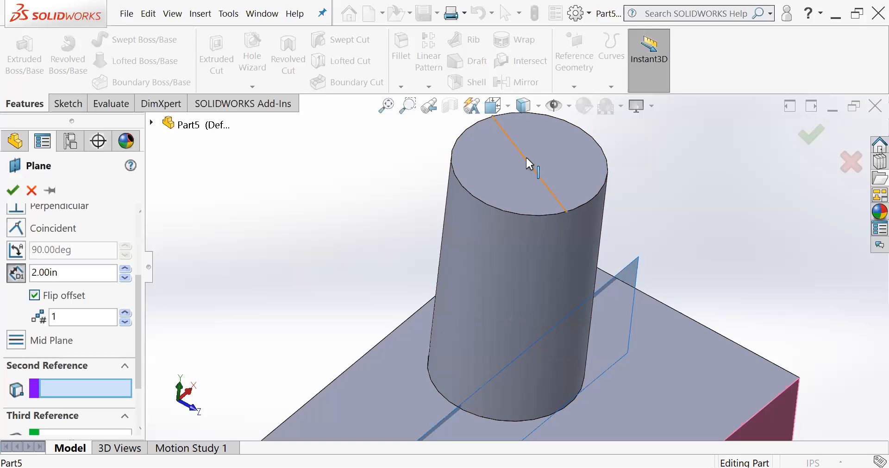
scroll(526, 158, "up", 2)
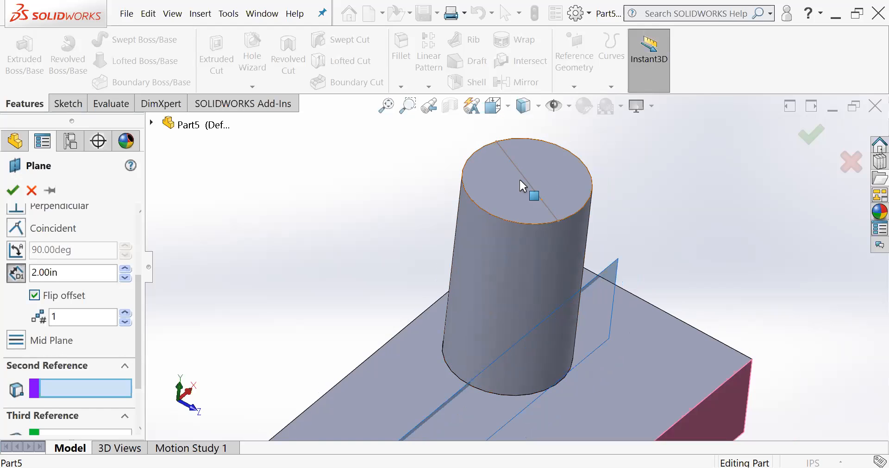
left_click(567, 106)
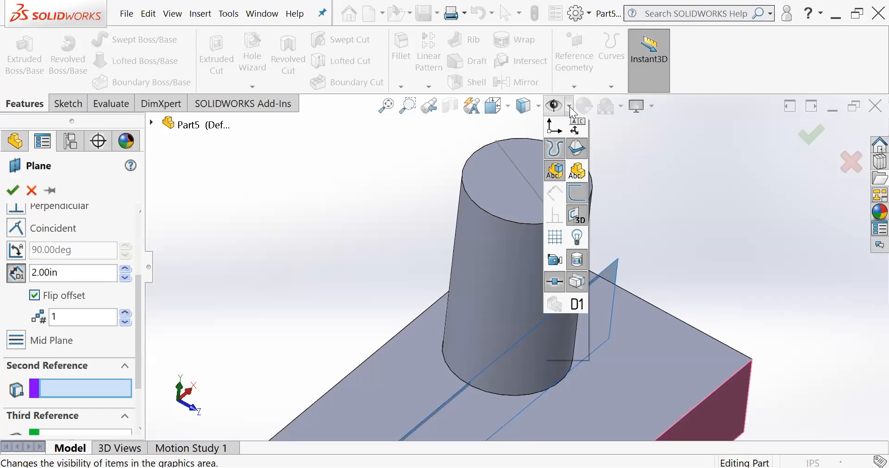
left_click(578, 157)
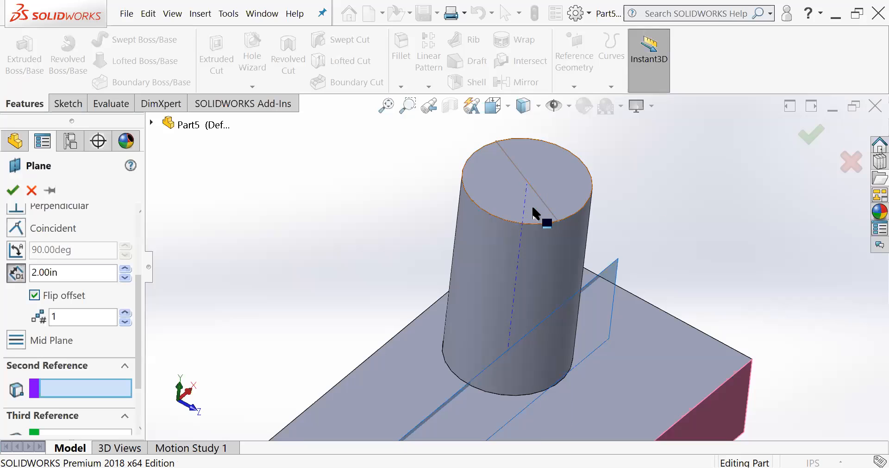
- Try the cylinder's temporary axis as the plane's second reference and remove it from the selection again
scroll(529, 276, "up", 2)
middle_click_drag(529, 276, 543, 240)
scroll(543, 239, "down", 3)
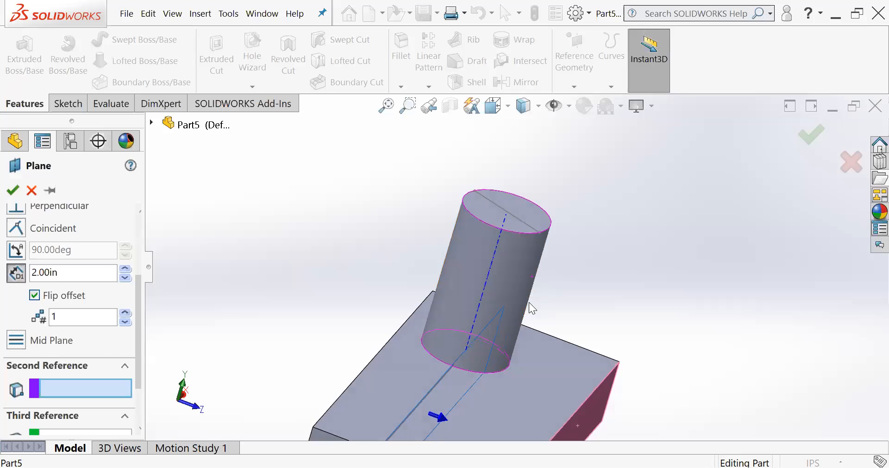
left_click(488, 274)
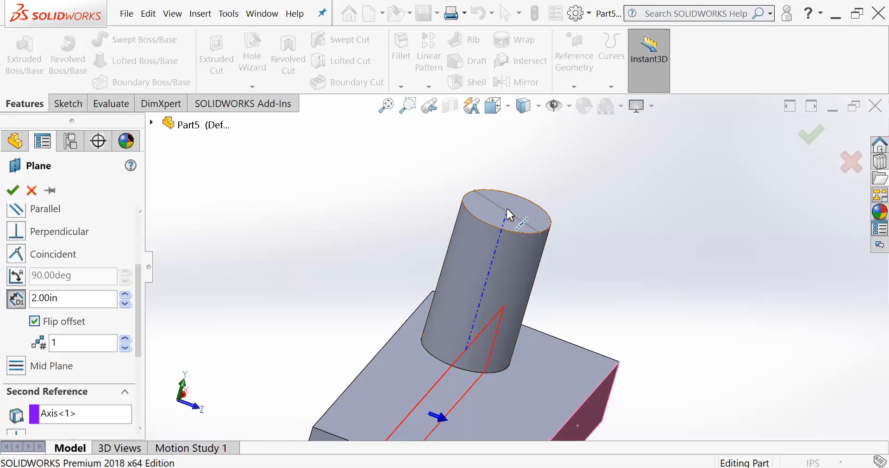
left_click(64, 413)
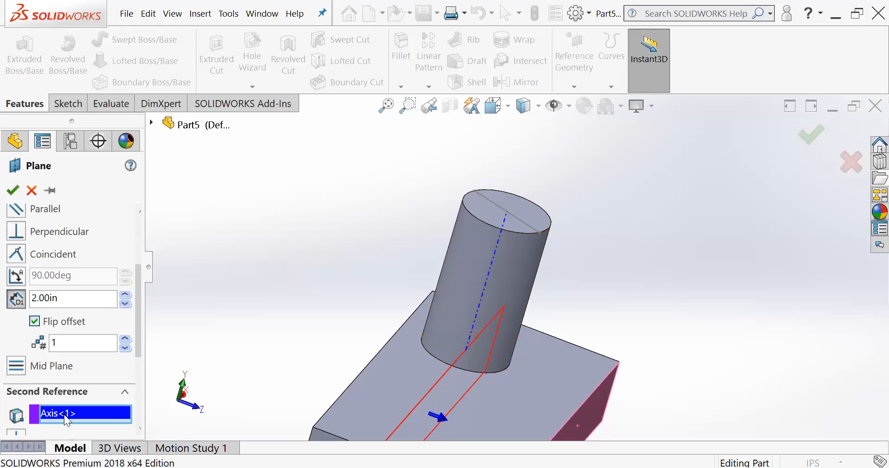
key("Delete")
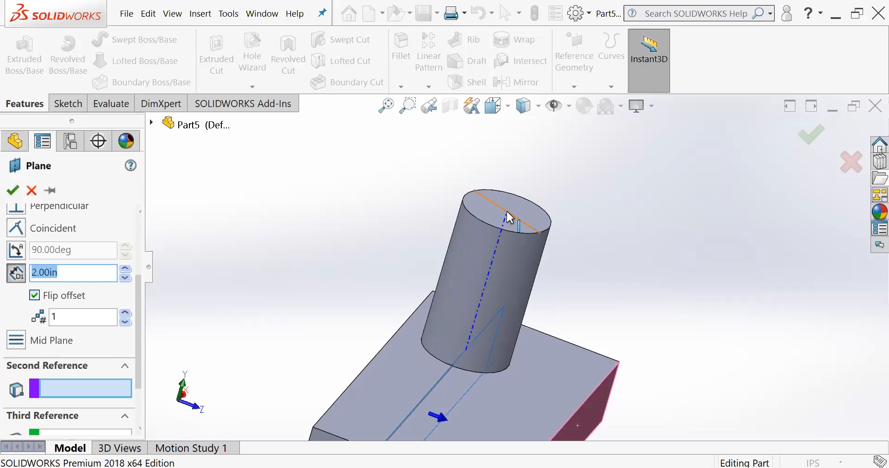
- Inspect where the temporary axis meets the line on the cylinder's top face, and cancel the plane
middle_click_drag(508, 217, 499, 346)
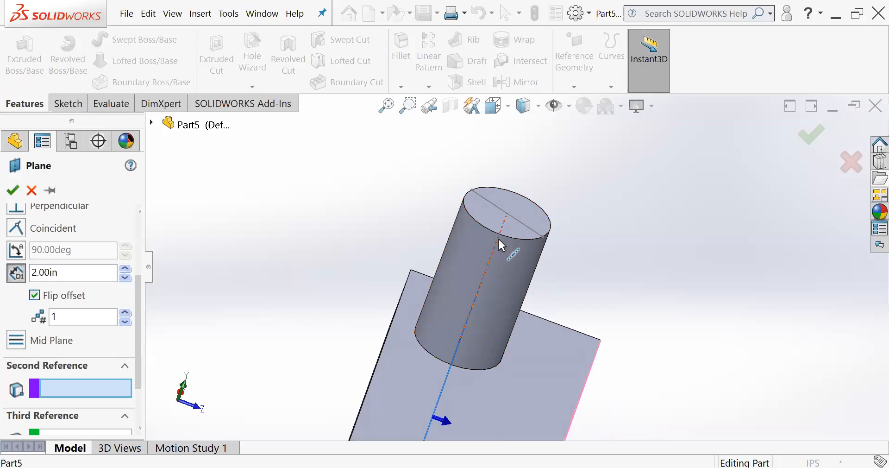
scroll(505, 243, "down", 4)
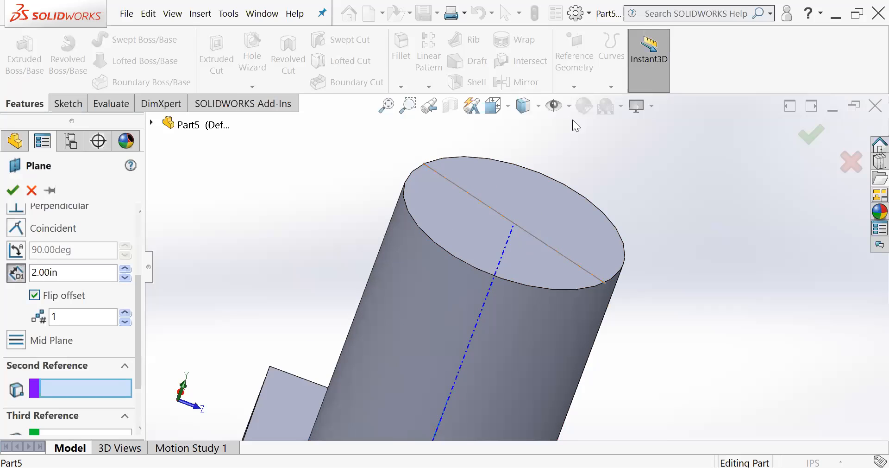
left_click(569, 106)
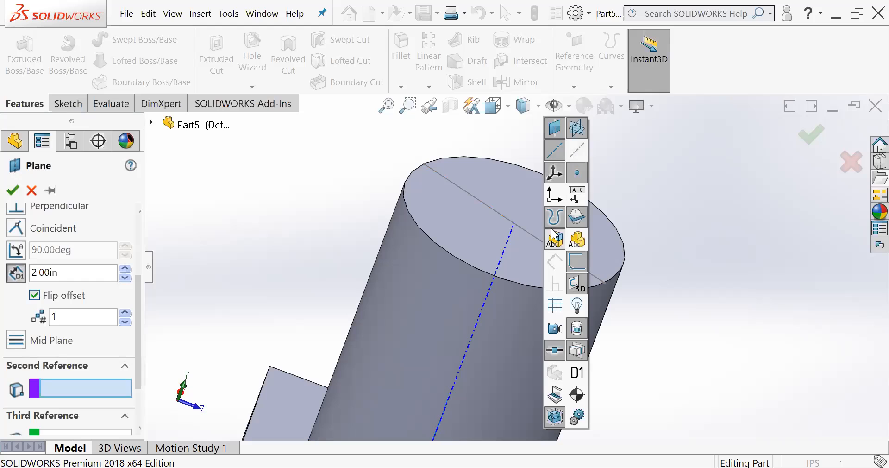
scroll(509, 241, "up", 4)
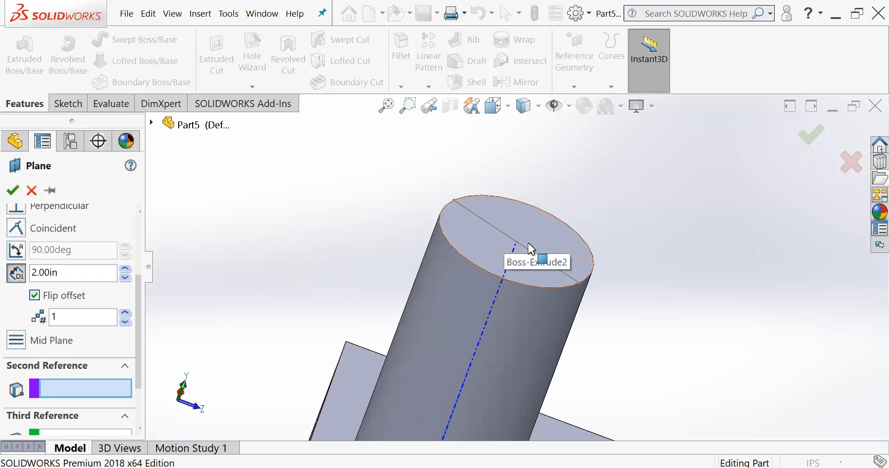
middle_click_drag(534, 234, 558, 264)
scroll(553, 265, "down", 2)
scroll(546, 267, "up", 4)
scroll(547, 274, "up", 4)
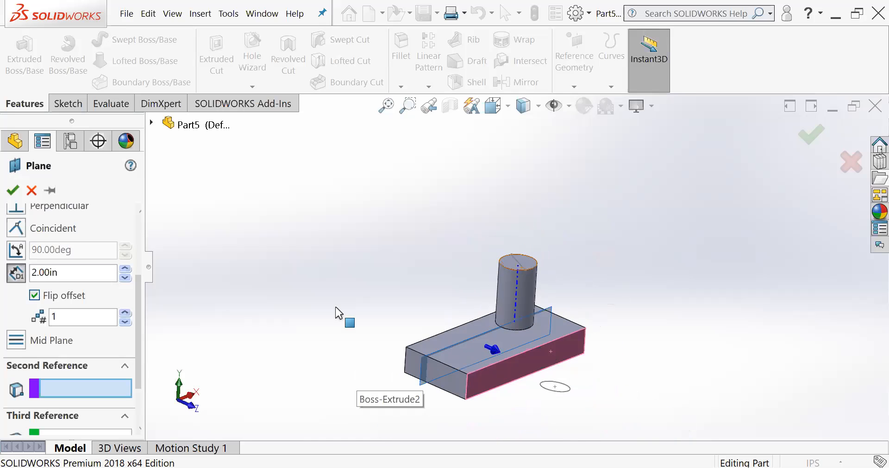
left_click(31, 191)
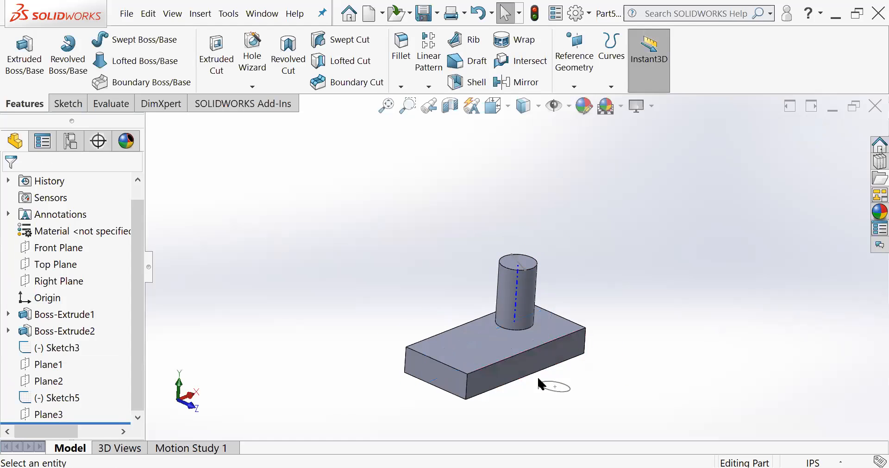
- Edit the line sketch on the cylinder's top face, add a point at the line's midpoint, and exit the sketch
scroll(525, 293, "down", 2)
scroll(525, 293, "down", 1)
scroll(525, 294, "up", 1)
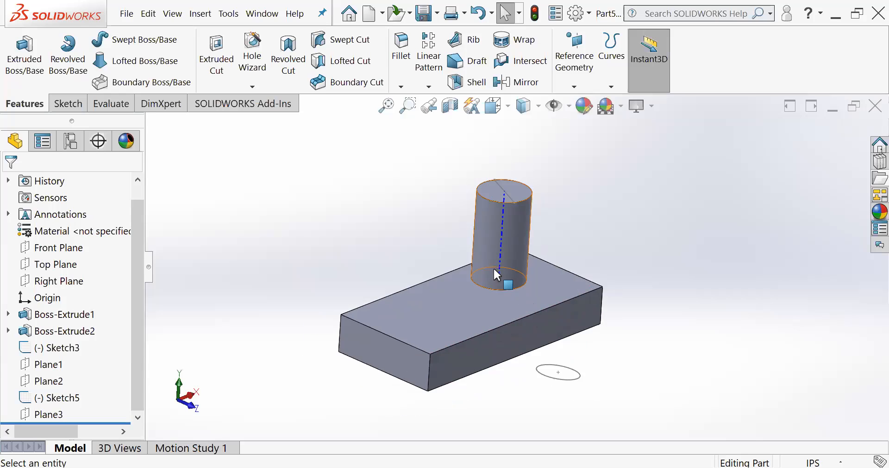
left_click(507, 194)
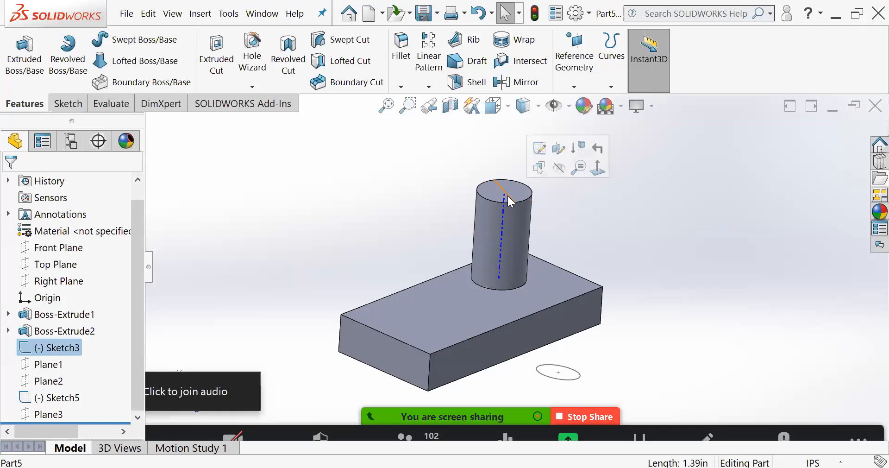
left_click(540, 149)
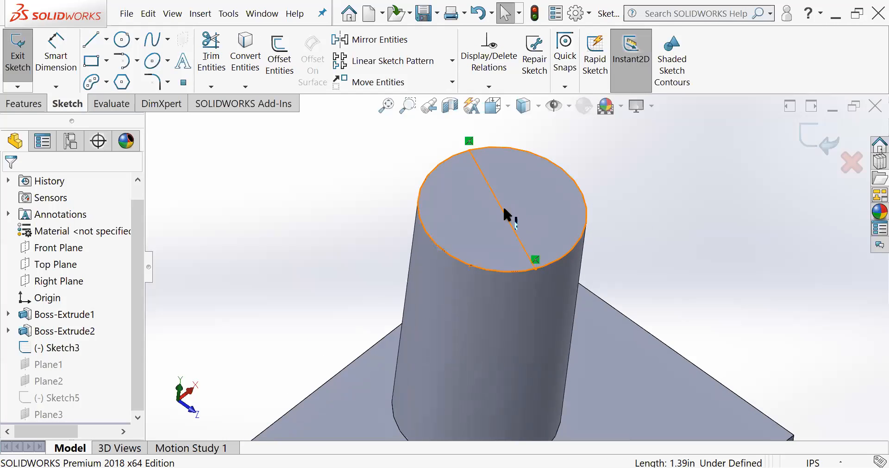
left_click(185, 84)
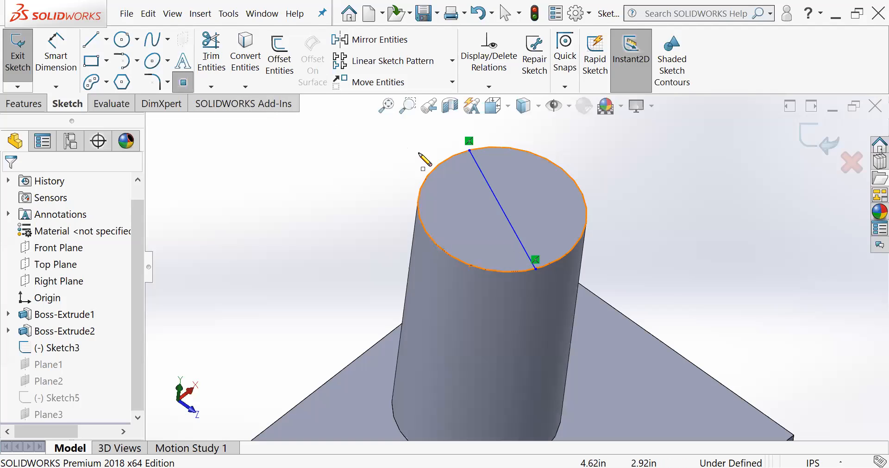
left_click(502, 210)
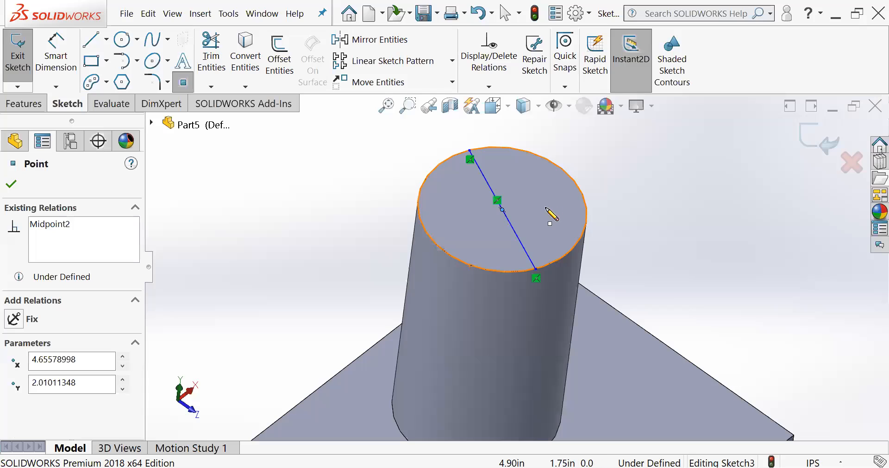
scroll(533, 260, "up", 5)
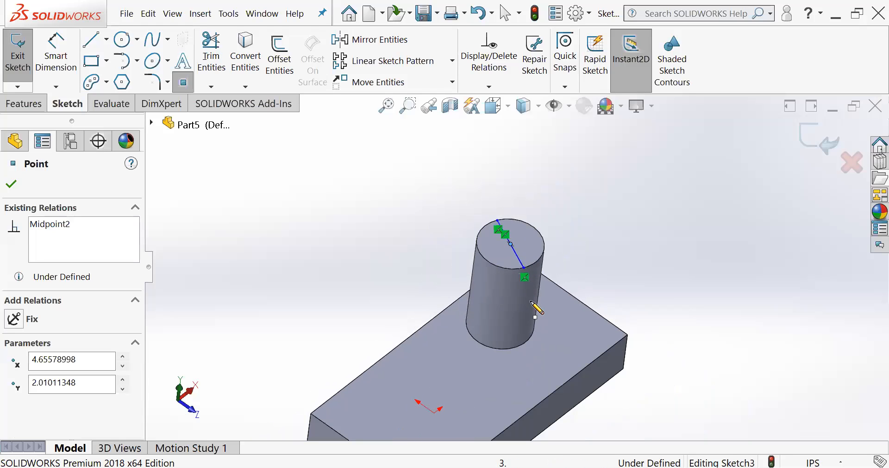
left_click(815, 138)
- Start a new reference plane with the block's long side face near the sketched circle as the first reference
middle_click_drag(563, 290, 531, 234)
scroll(515, 284, "down", 5)
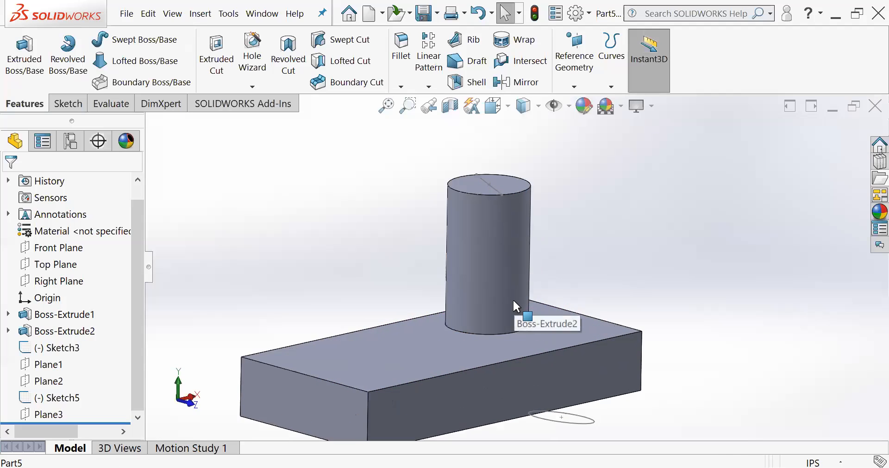
scroll(524, 321, "down", 2)
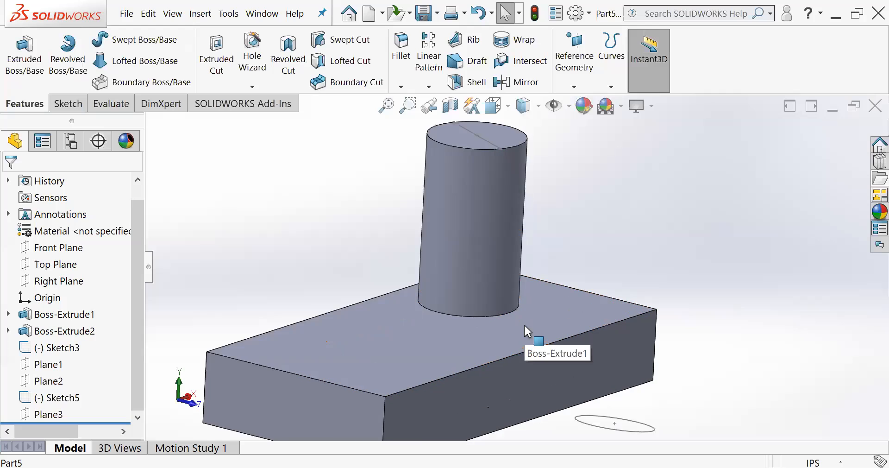
scroll(523, 323, "up", 3)
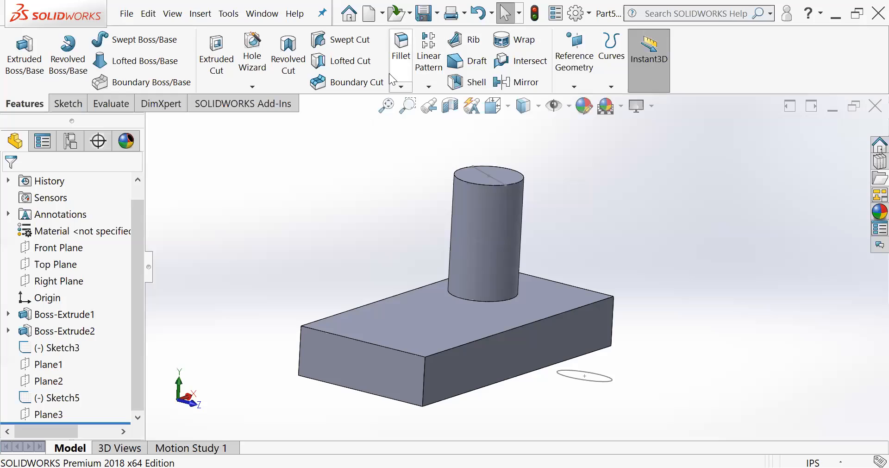
left_click(574, 87)
left_click(576, 103)
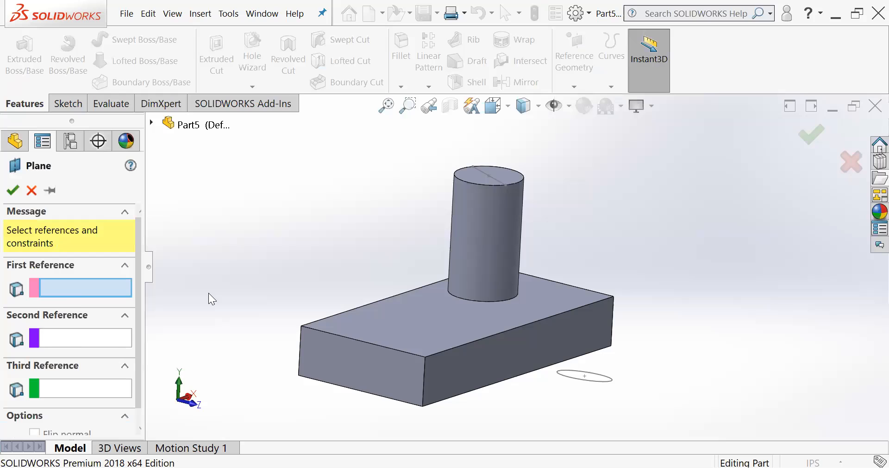
left_click(536, 342)
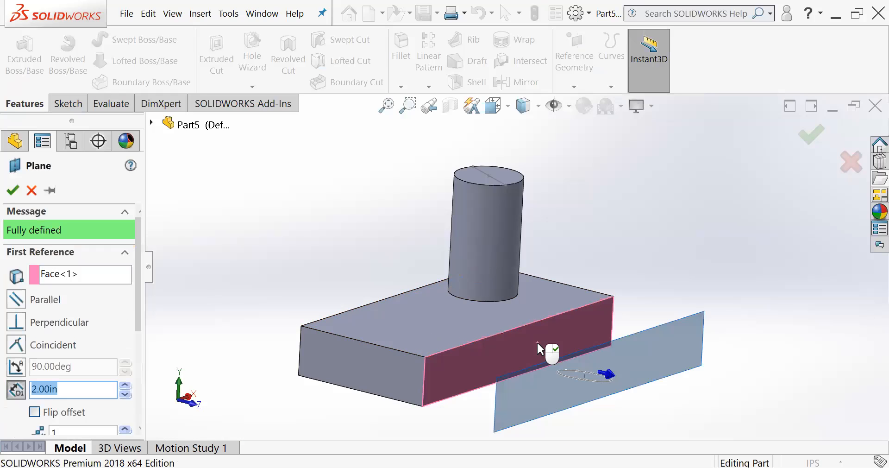
- Flip the plane's offset toward the inside of the block and constrain the plane parallel to the selected side face
scroll(520, 338, "up", 3)
middle_click_drag(520, 338, 514, 376)
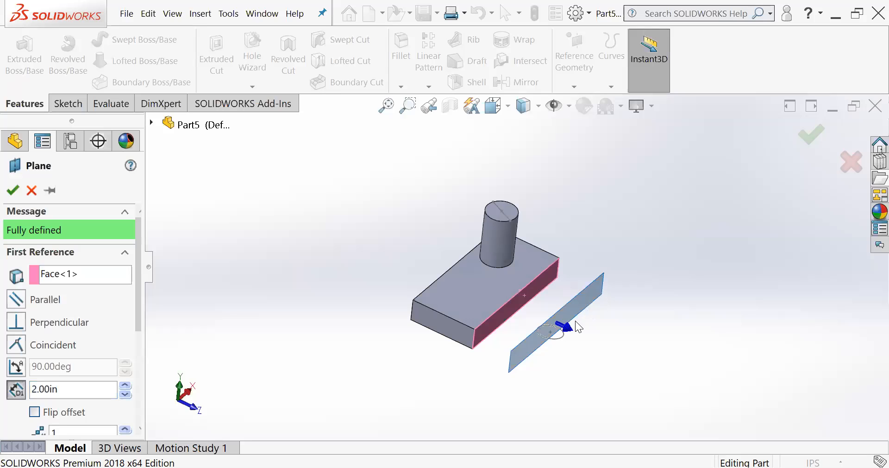
left_click(35, 411)
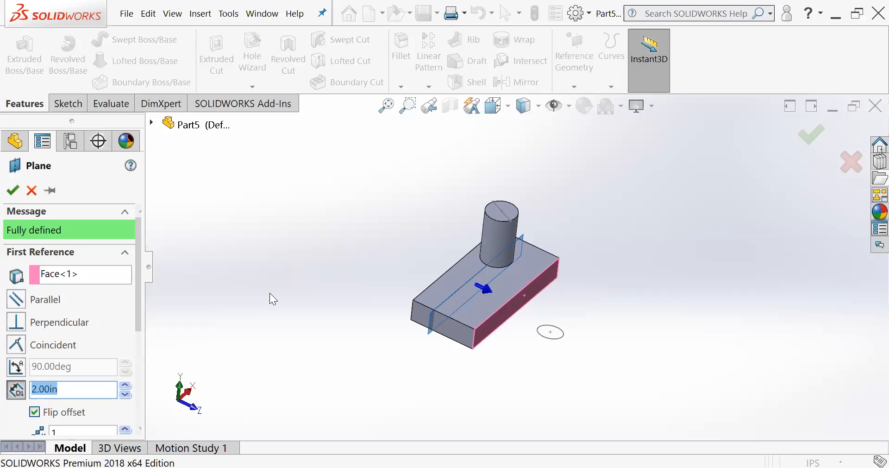
left_click(20, 296)
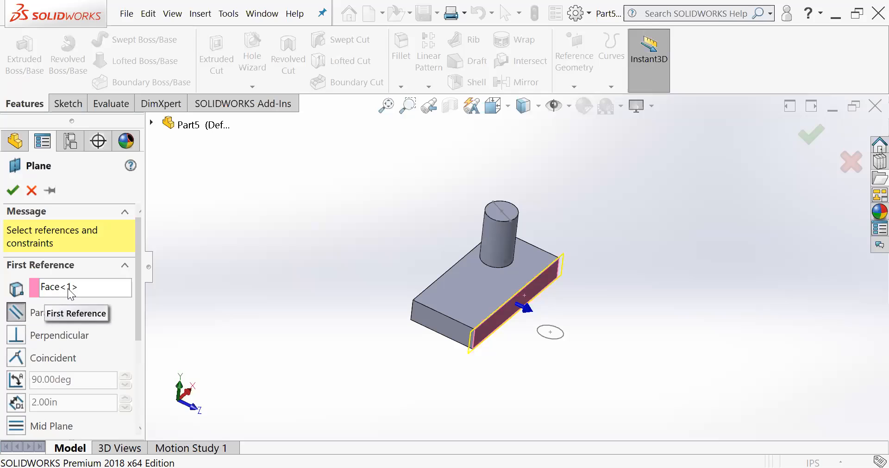
- Set the sketched midpoint on the cylinder's top face as the plane's second reference and inspect the preview
scroll(46, 310, "down", 3)
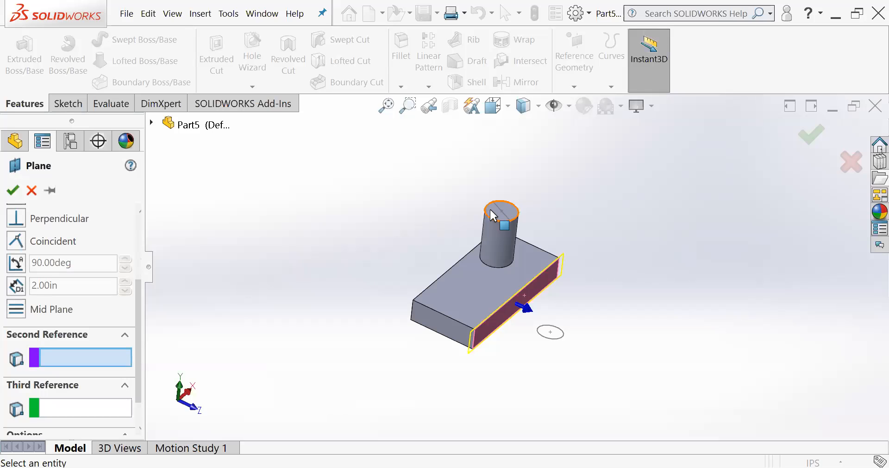
scroll(503, 219, "down", 5)
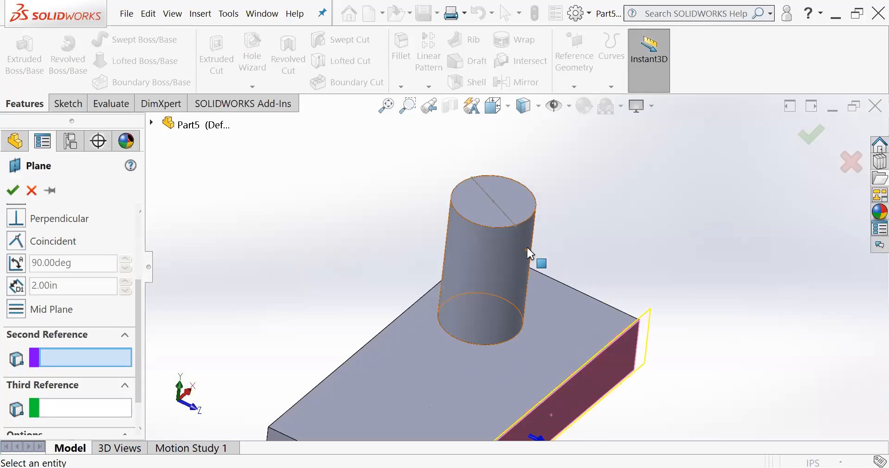
left_click(494, 202)
scroll(79, 320, "up", 3)
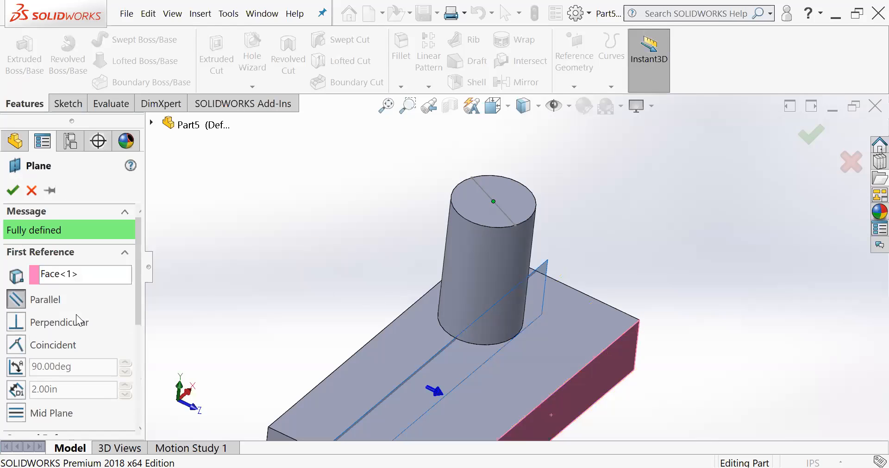
scroll(407, 311, "down", 2)
scroll(430, 313, "up", 4)
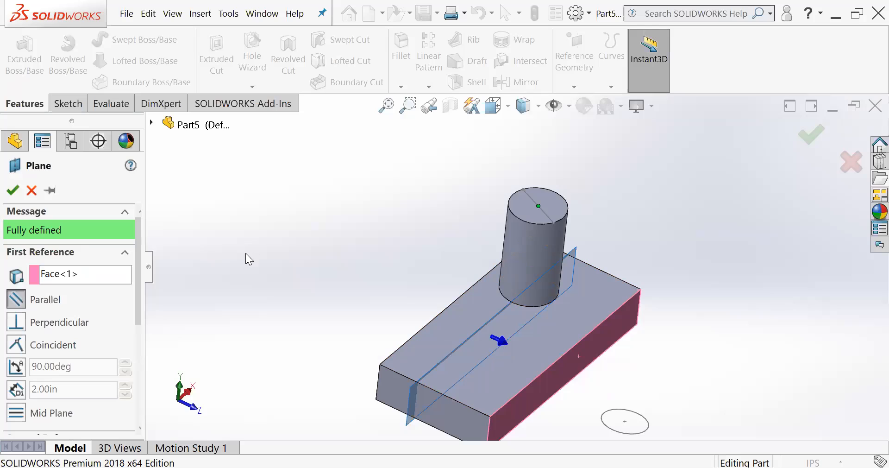
middle_click_drag(508, 341, 574, 367)
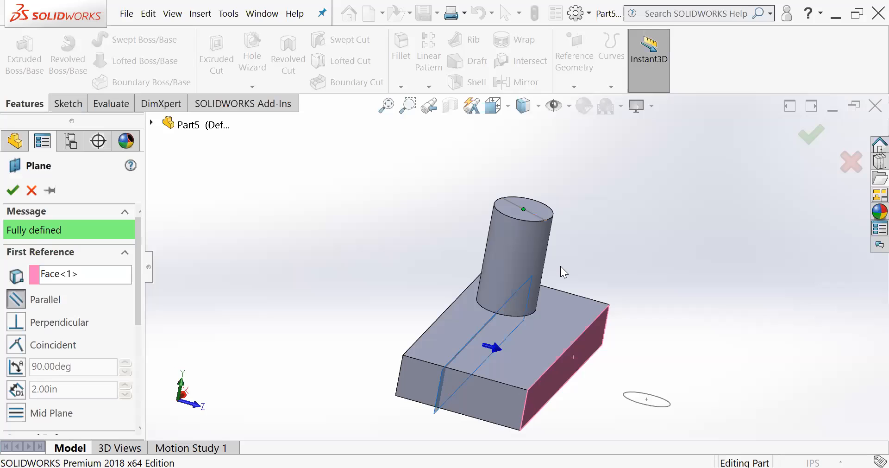
- Confirm the reference plane through the cylinder and enlarge its displayed border beyond the block and cylinder
left_click(811, 134)
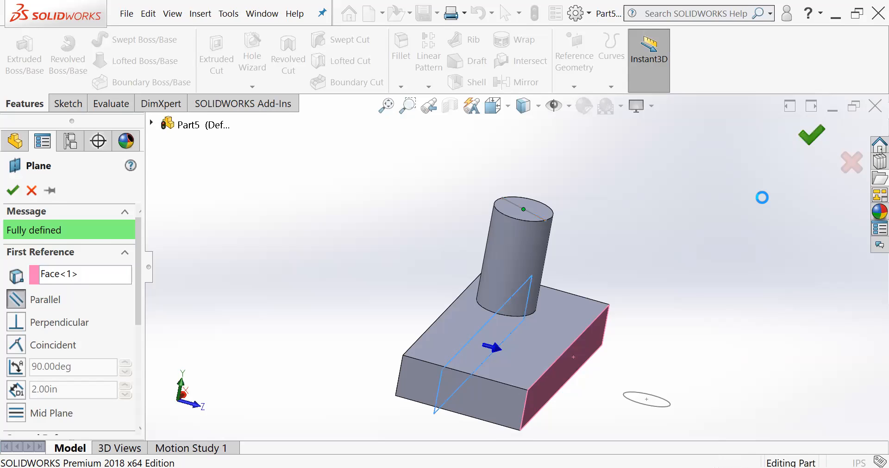
scroll(573, 346, "down", 1)
scroll(572, 346, "up", 3)
middle_click_drag(573, 346, 554, 295)
left_click_drag(437, 303, 365, 190)
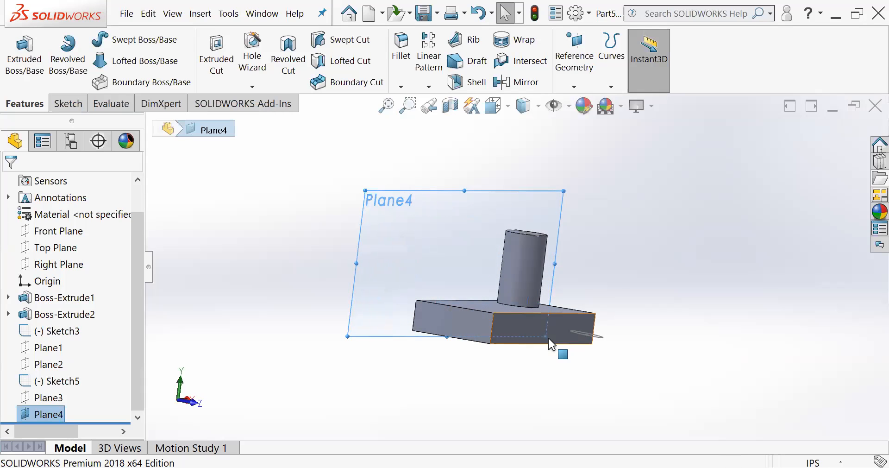
left_click_drag(541, 334, 639, 377)
middle_click_drag(482, 351, 500, 361)
middle_click_drag(513, 290, 444, 236)
middle_click_drag(434, 265, 487, 280)
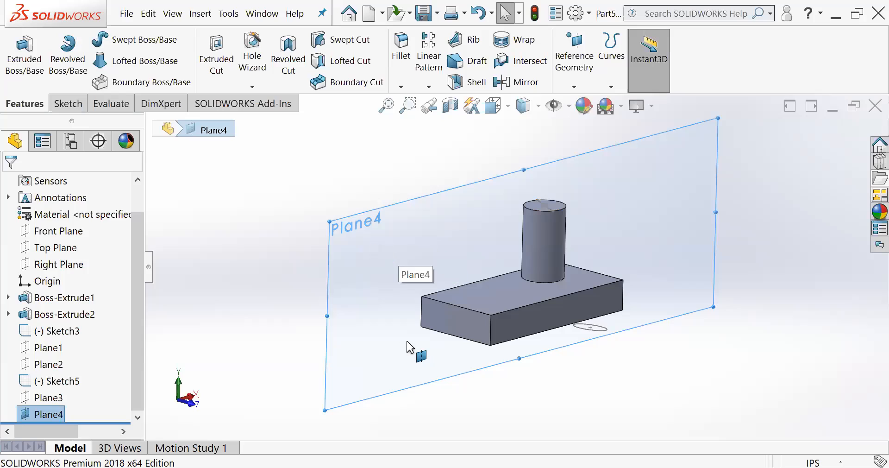
key("Escape")
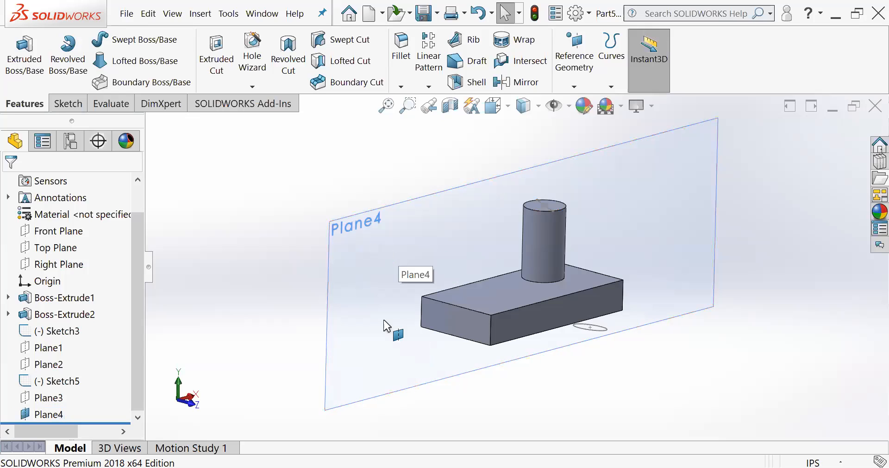
- Start a new sketch on the plane running through the cylinder and view it straight on
left_click(380, 256)
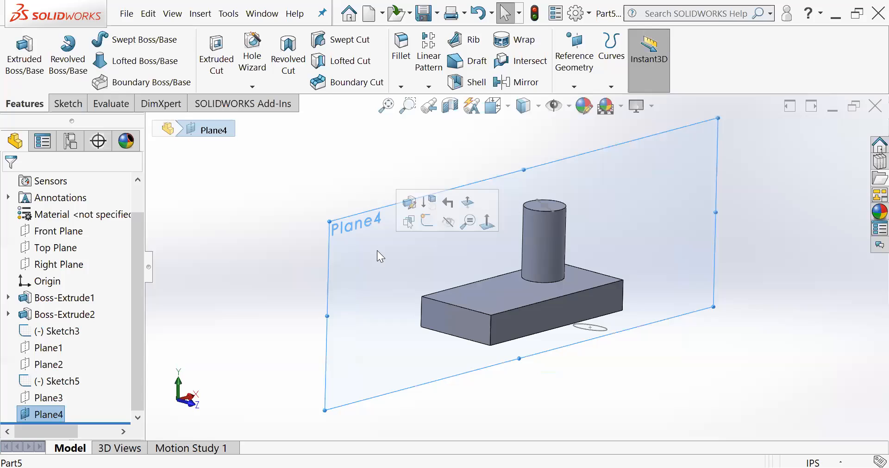
left_click(427, 221)
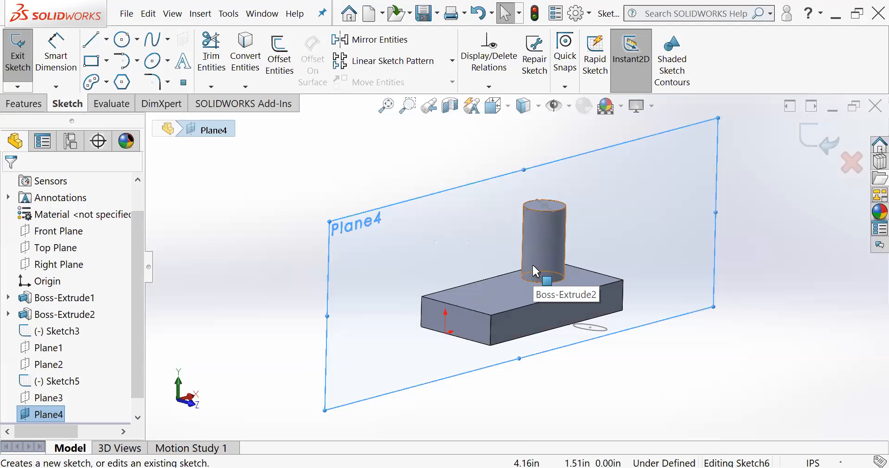
scroll(562, 266, "down", 1)
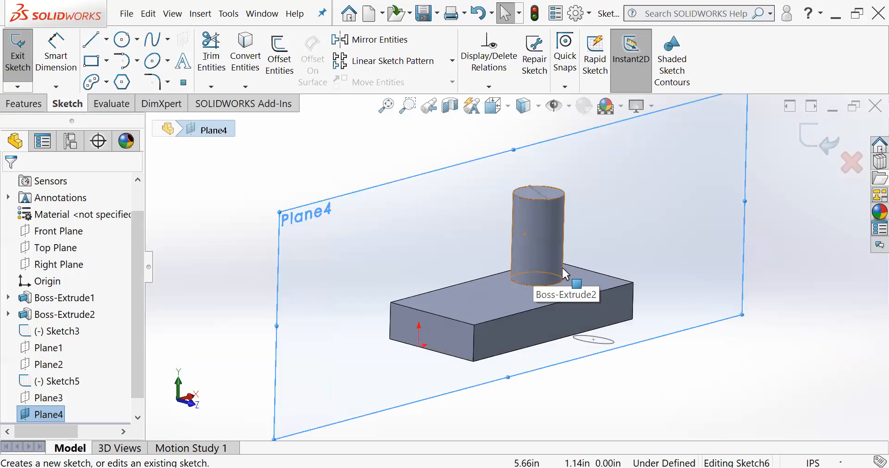
key("space")
left_click(591, 144)
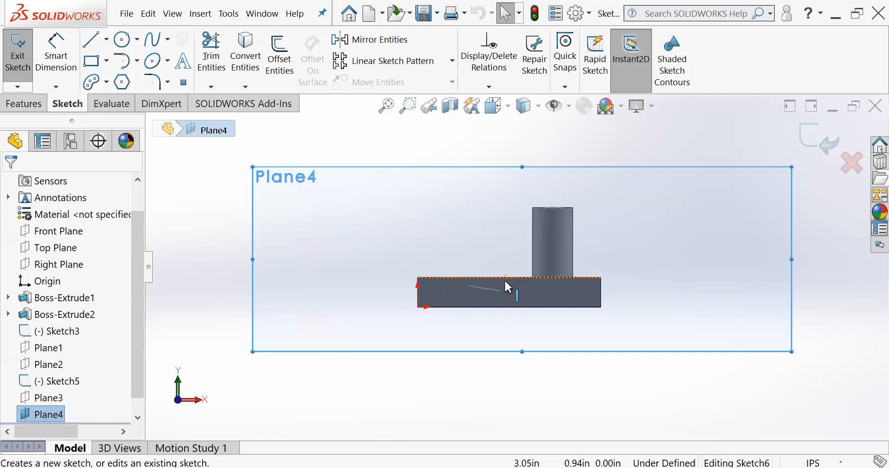
- Examine from several angles how the sketch plane passes through the cylinder and block
scroll(631, 218, "down", 2)
scroll(486, 225, "up", 2)
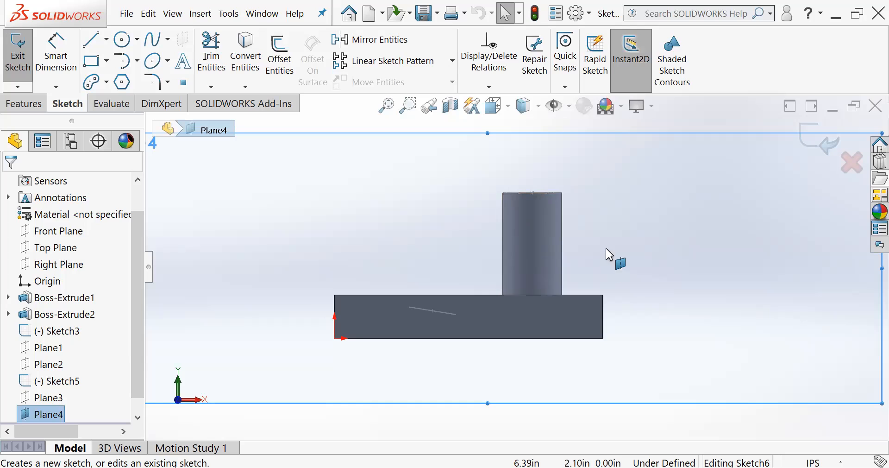
scroll(553, 231, "down", 3)
middle_click_drag(537, 240, 510, 198)
scroll(510, 199, "up", 3)
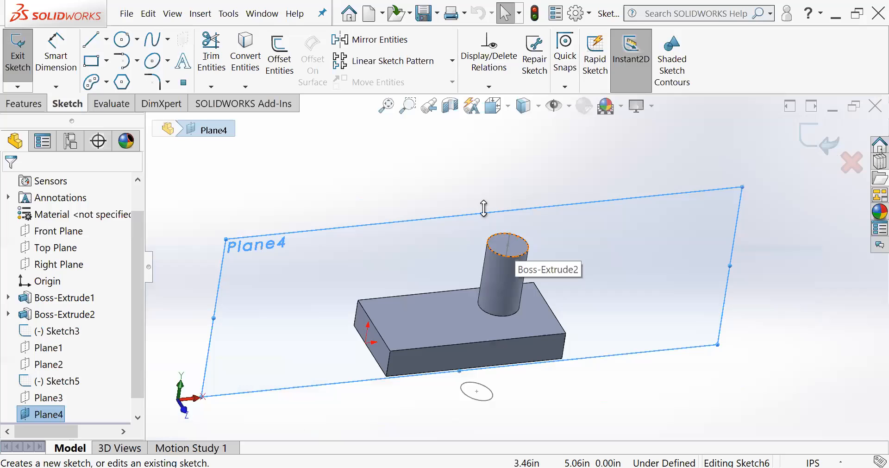
middle_click_drag(477, 226, 553, 348)
scroll(482, 273, "up", 5)
middle_click_drag(481, 276, 505, 201)
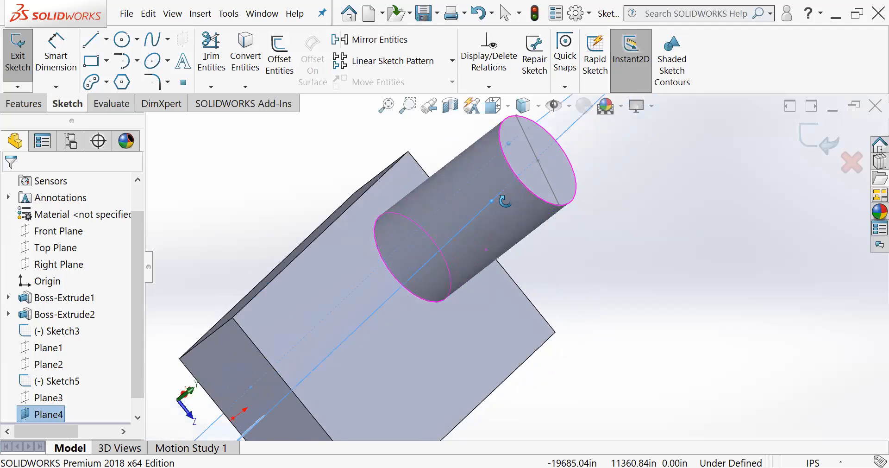
middle_click_drag(532, 258, 533, 236)
scroll(515, 197, "up", 4)
scroll(529, 216, "down", 2)
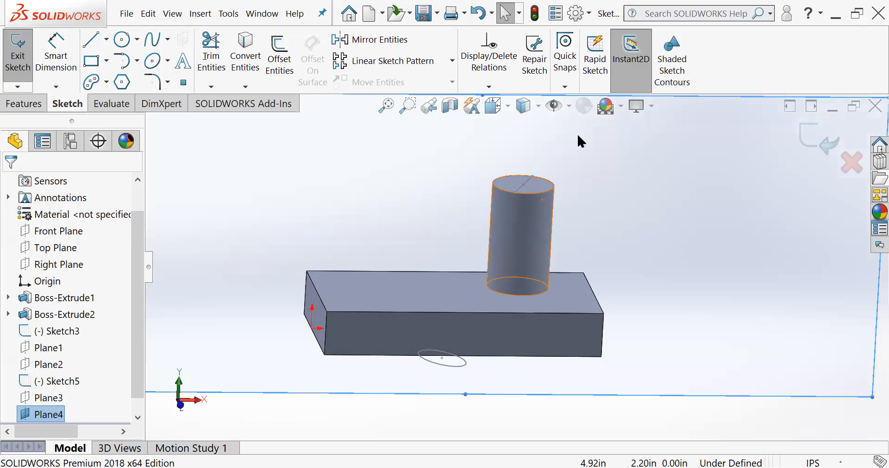
- Viewing the sketch plane straight on, sketch a sloped line about 2.82 in long from the cylinder's side edge down to the block's top edge
key("space")
left_click(591, 144)
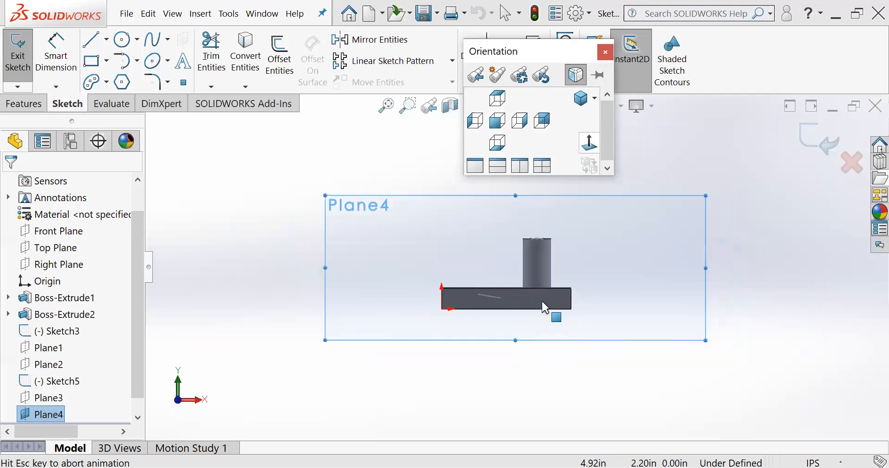
scroll(537, 278, "down", 6)
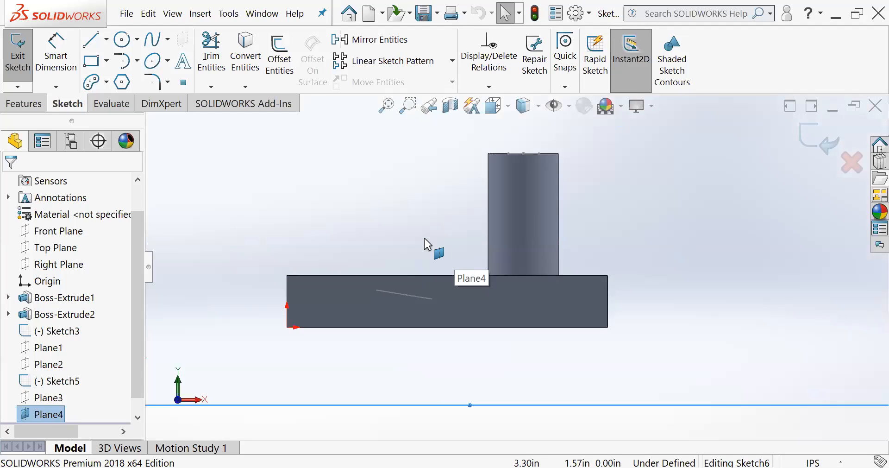
left_click(92, 44)
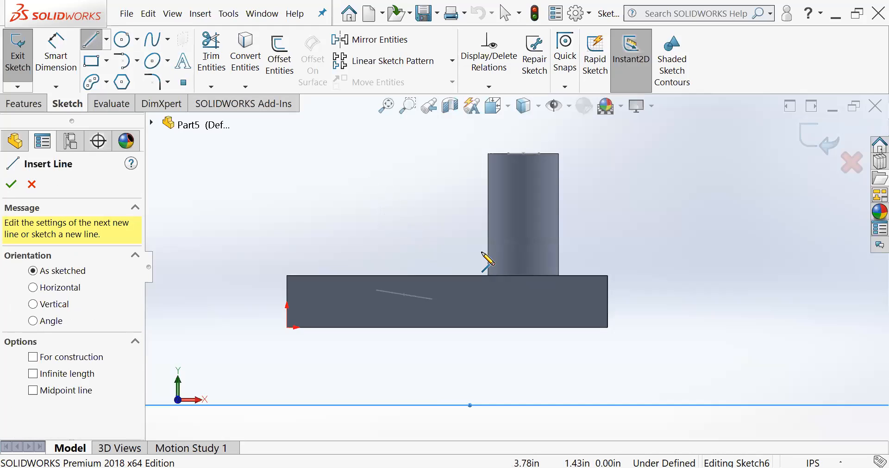
left_click(489, 184)
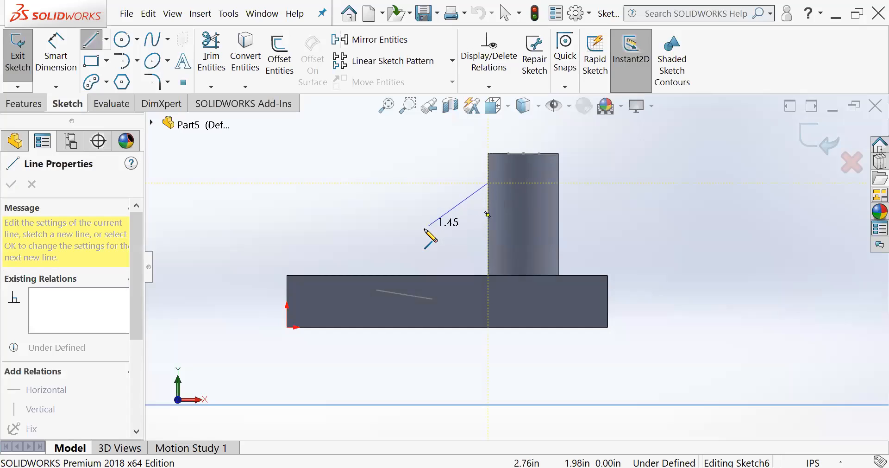
left_click(379, 276)
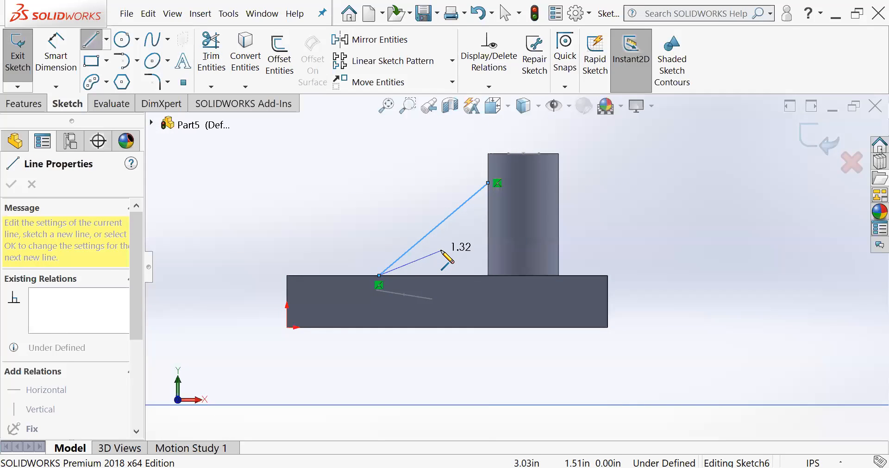
key("Escape")
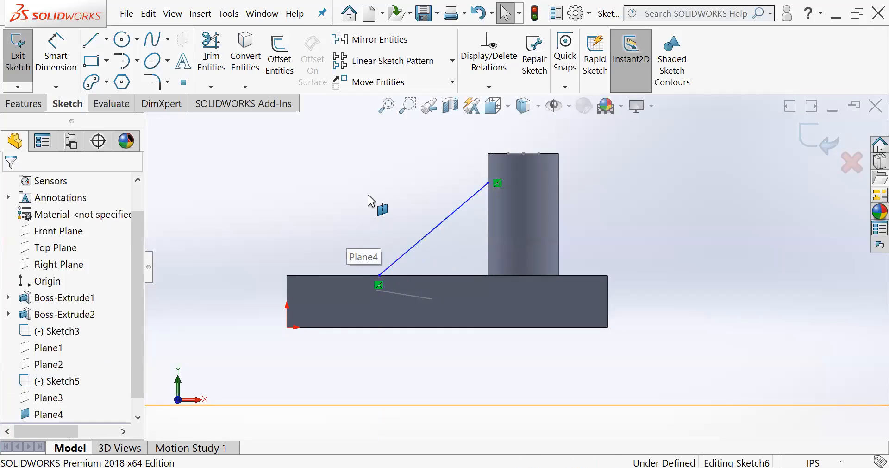
- Hide the reference plane that carries the sloped line sketch
mouse_move(374, 199)
middle_mouse_down()
mouse_move(358, 246)
mouse_move(395, 264)
mouse_move(401, 248)
middle_mouse_up()
key("f")
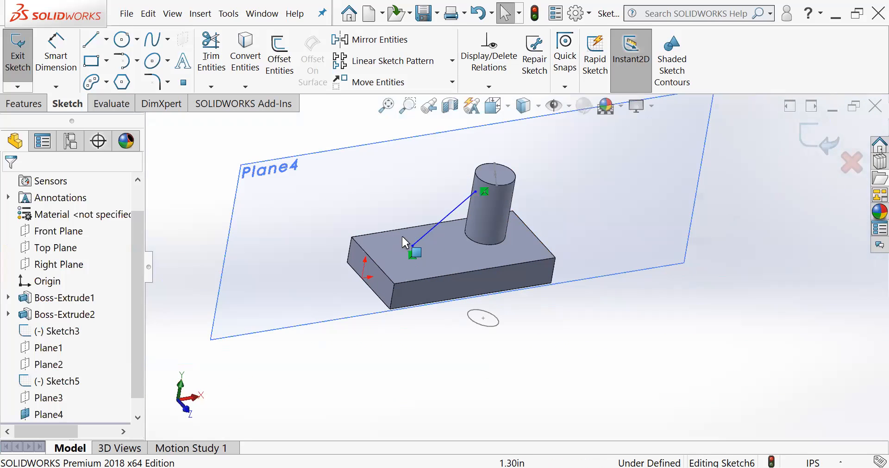
left_click(26, 417)
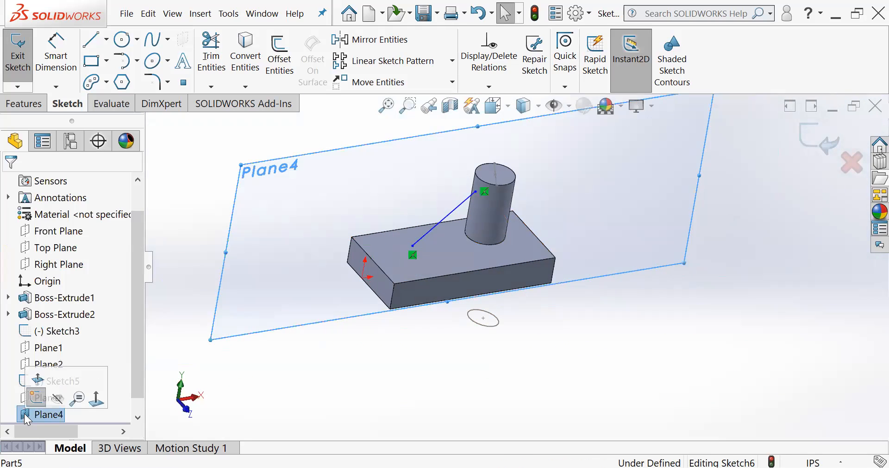
left_click(57, 398)
middle_click_drag(354, 291, 353, 273)
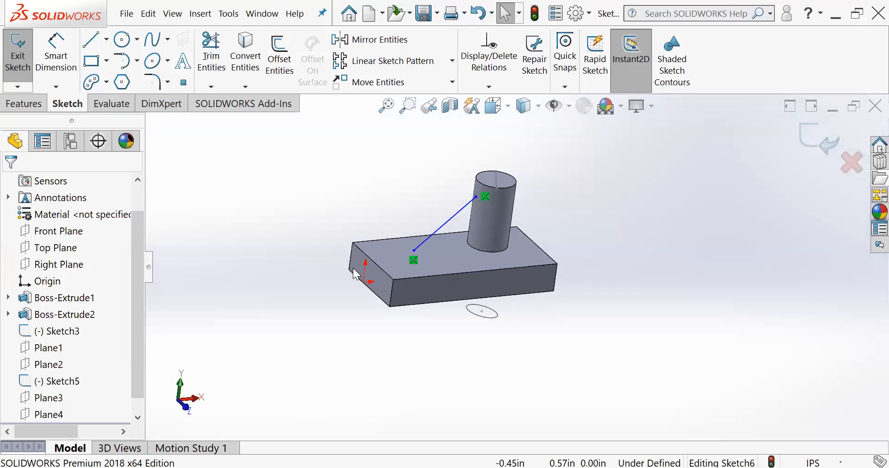
- Examine the sloped line's position between the cylinder's side and the block's top face from several angles
scroll(410, 266, "down", 2)
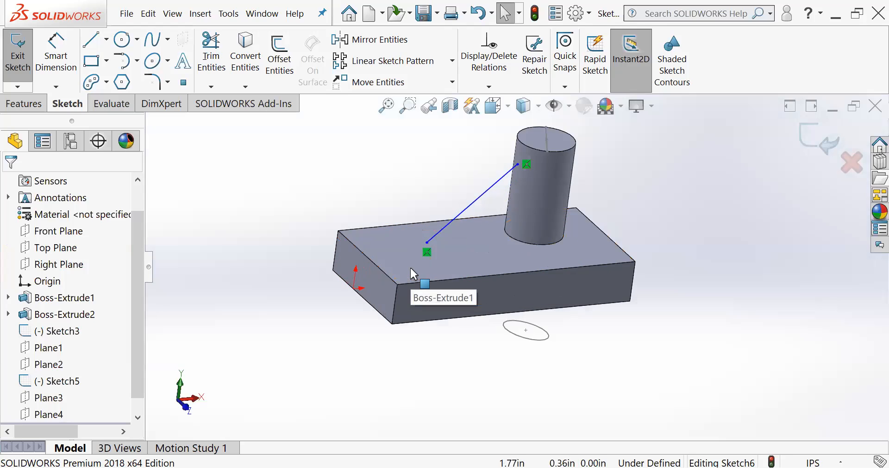
scroll(410, 265, "up", 3)
middle_click_drag(434, 214, 451, 283)
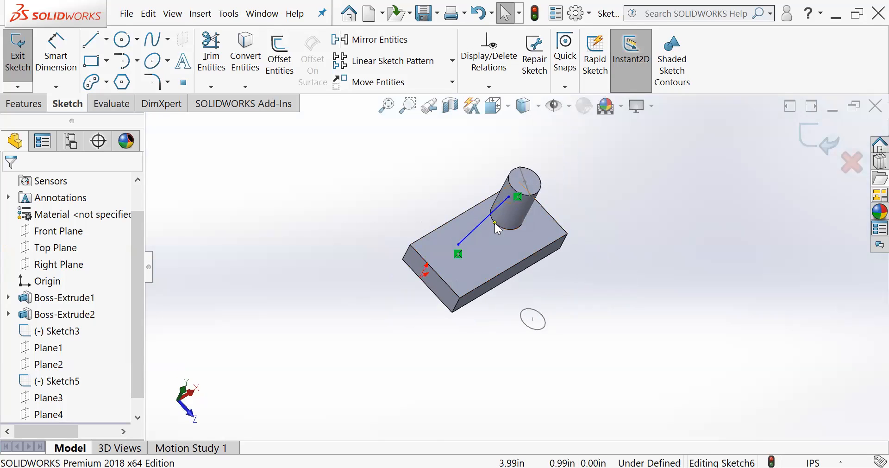
scroll(494, 234, "down", 3)
scroll(494, 235, "down", 2)
middle_click_drag(495, 237, 521, 218)
scroll(499, 236, "up", 2)
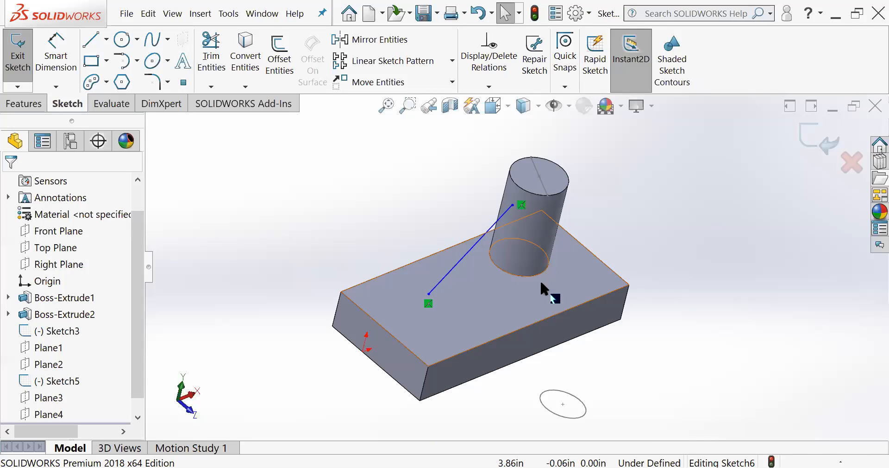
mouse_move(496, 294)
middle_mouse_down()
mouse_move(477, 367)
mouse_move(483, 297)
mouse_move(493, 292)
middle_mouse_up()
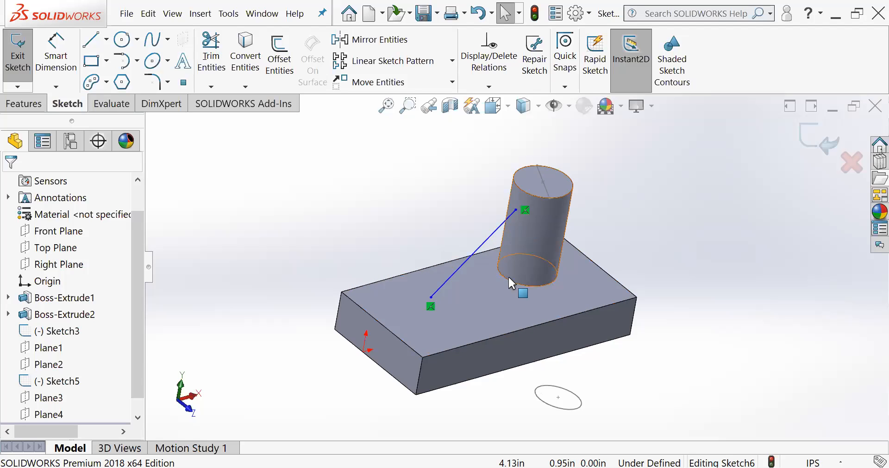
scroll(517, 273, "down", 2)
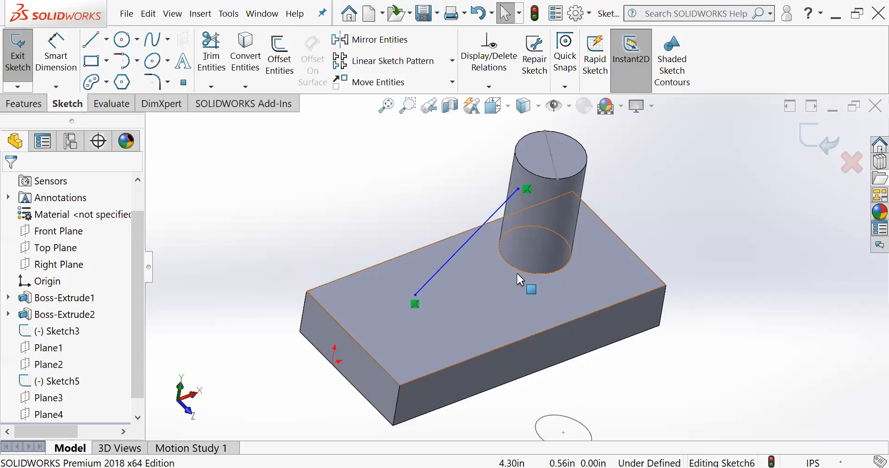
scroll(516, 271, "down", 2)
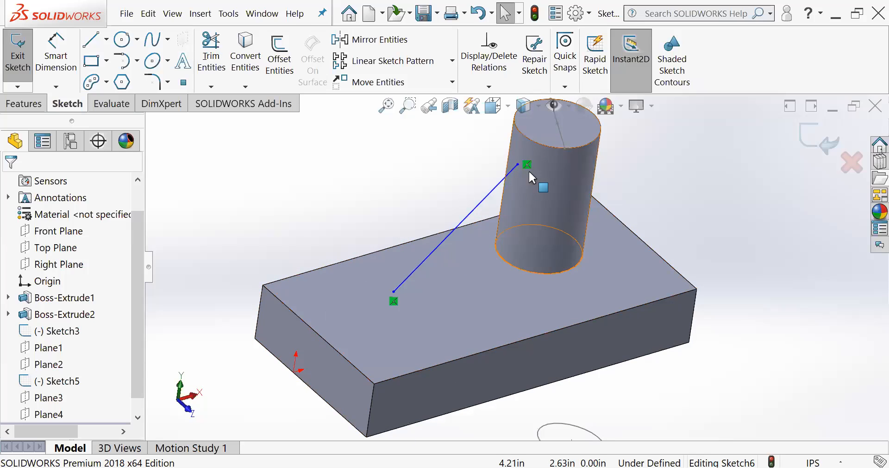
scroll(109, 328, "down", 1)
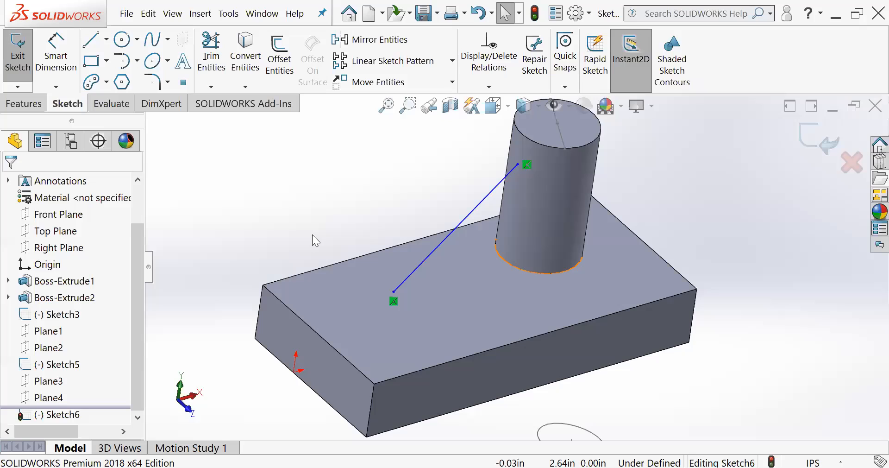
- Start a Rib from the sloped line sketch and compare first-side, both-sides and second-side thickness, returning to both sides
left_click(62, 414)
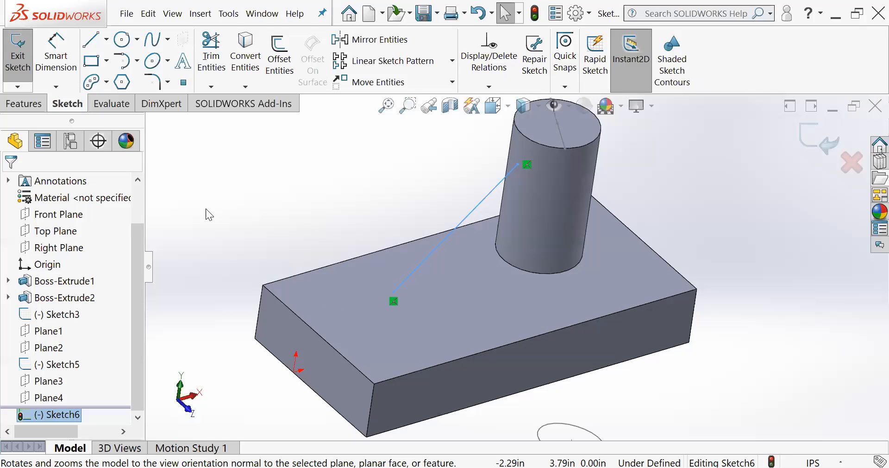
left_click(31, 106)
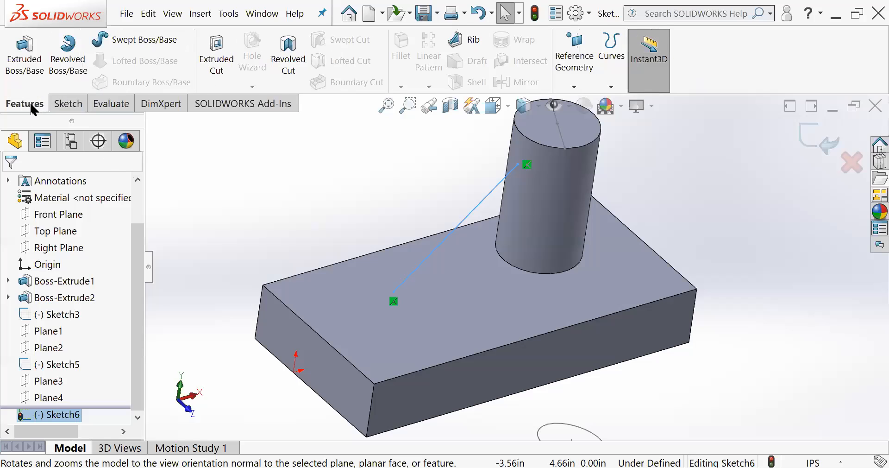
left_click(461, 41)
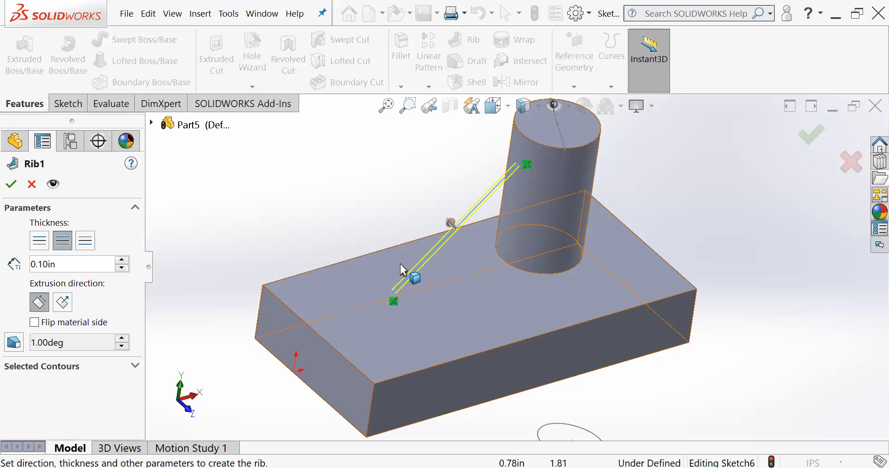
scroll(454, 211, "down", 5)
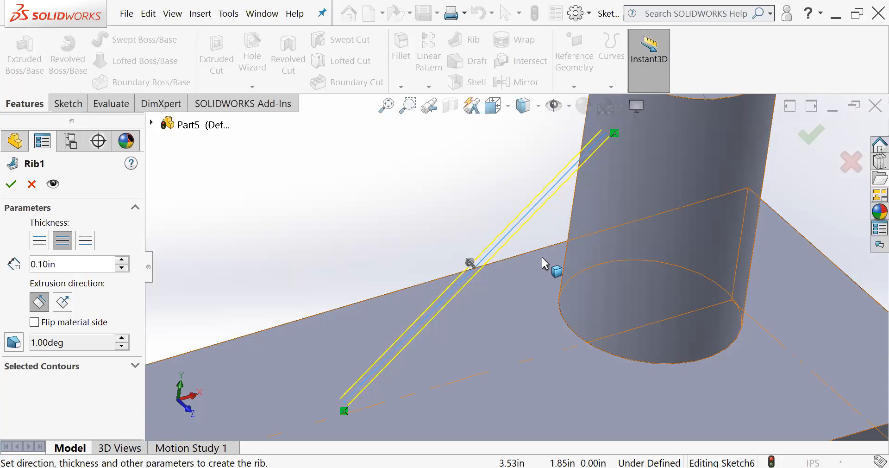
middle_click_drag(541, 257, 538, 256)
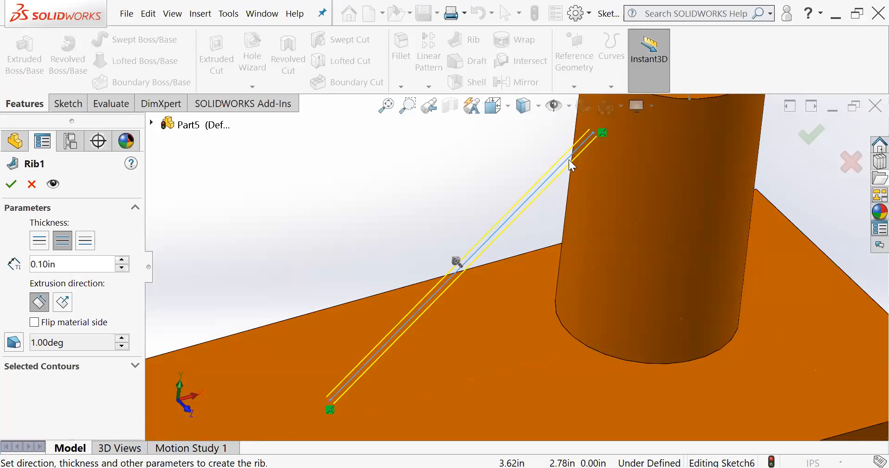
middle_click_drag(479, 264, 582, 228)
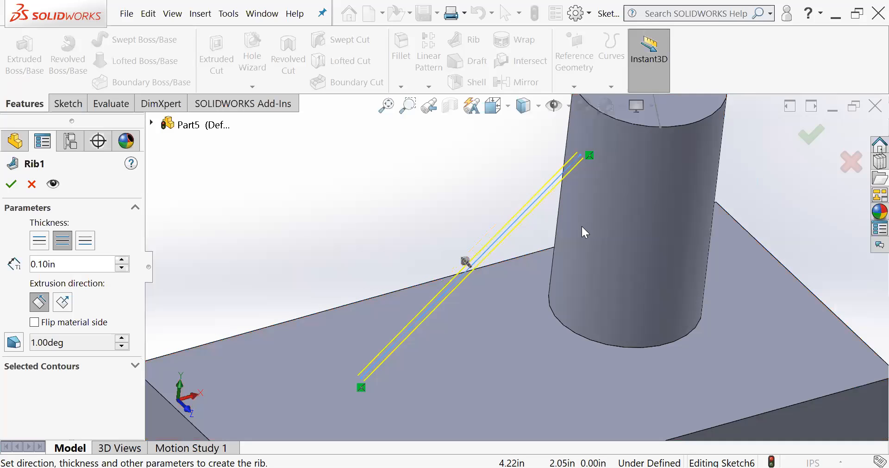
left_click(39, 240)
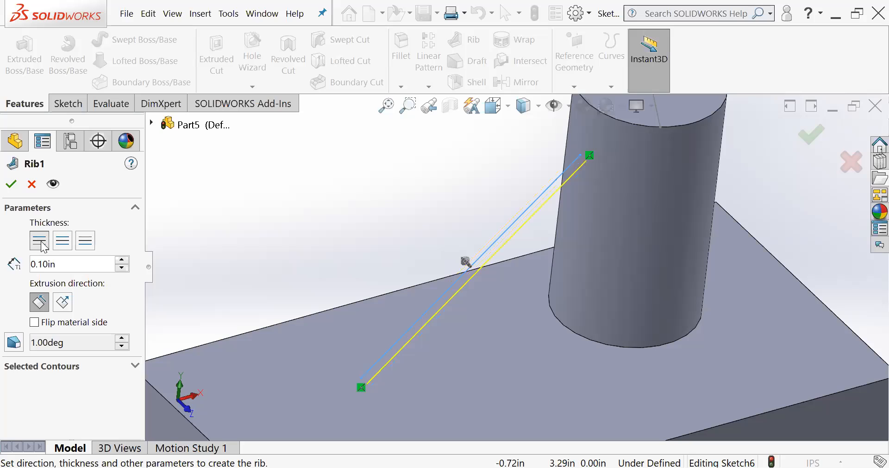
left_click(64, 239)
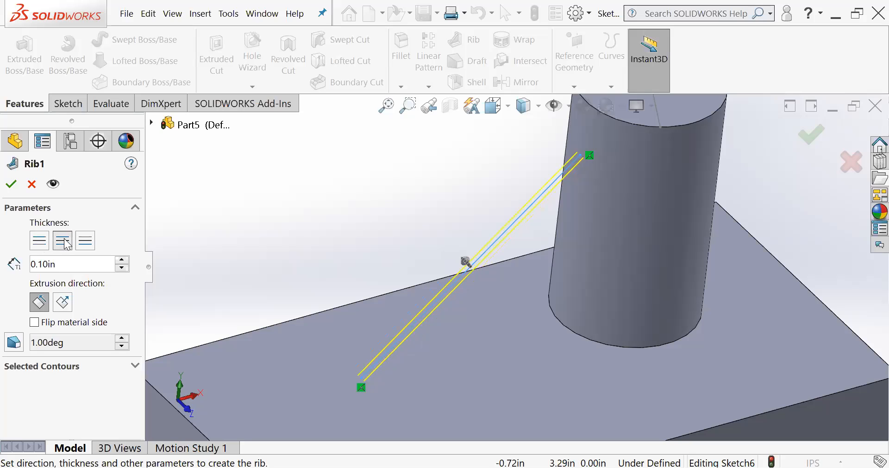
left_click(92, 240)
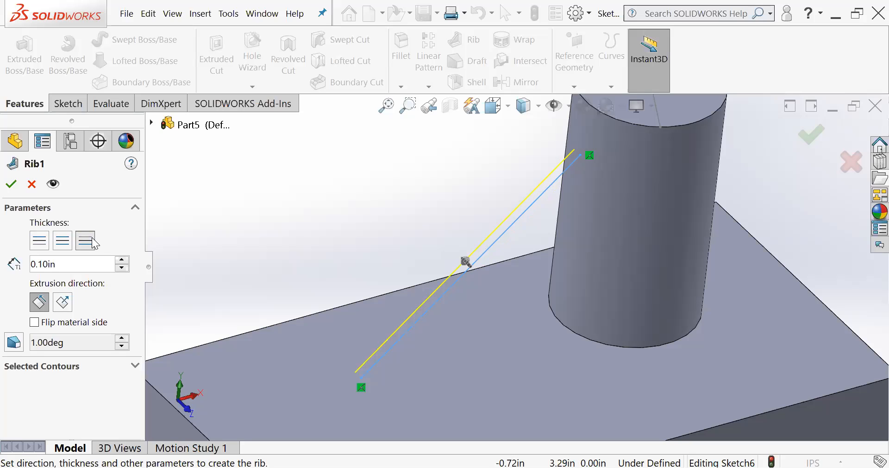
left_click(62, 242)
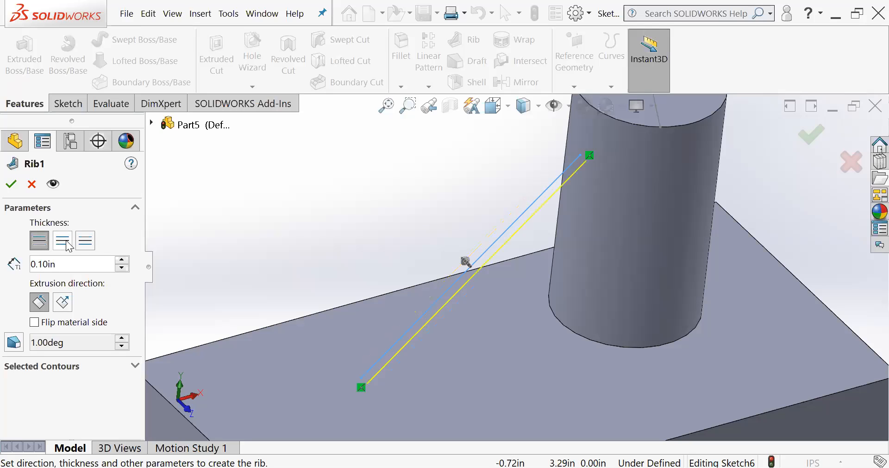
- Set the rib's thickness to 0.40 in, applied to both sides of the sloped line
left_click(123, 260)
left_click(123, 260)
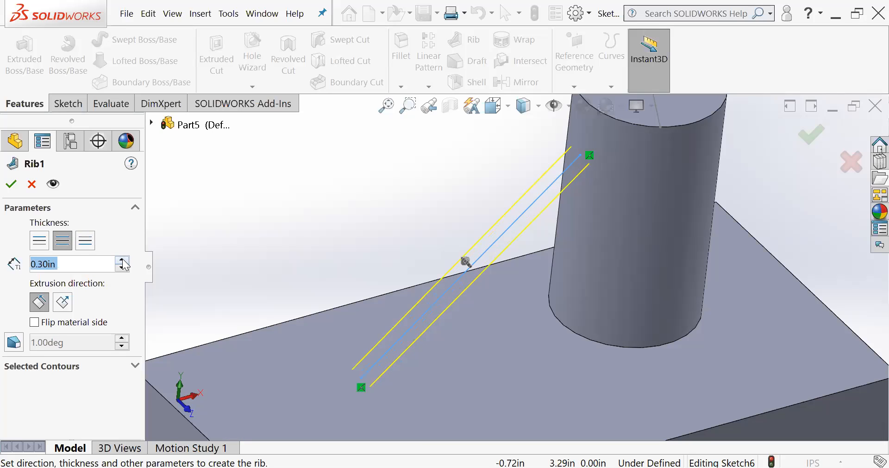
left_click(123, 260)
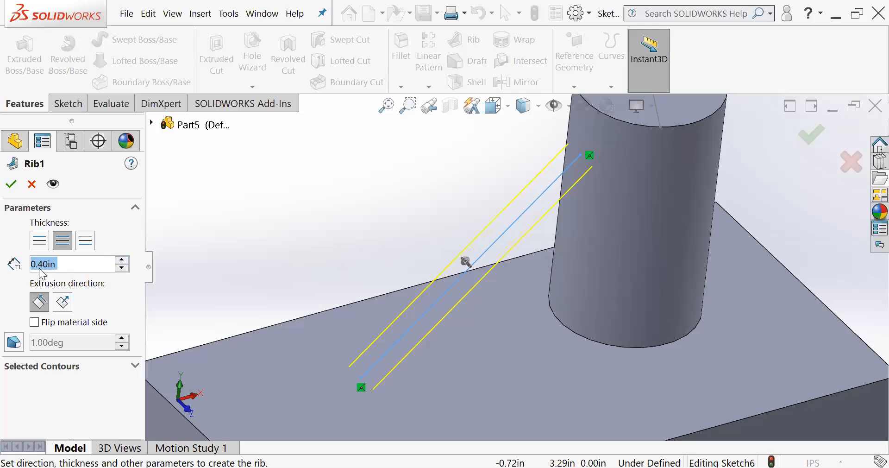
left_click(40, 244)
left_click(62, 240)
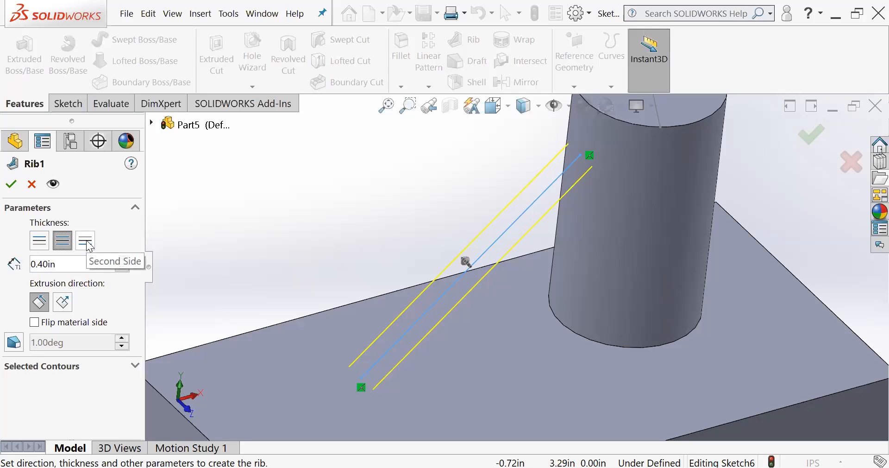
left_click(88, 243)
left_click(65, 245)
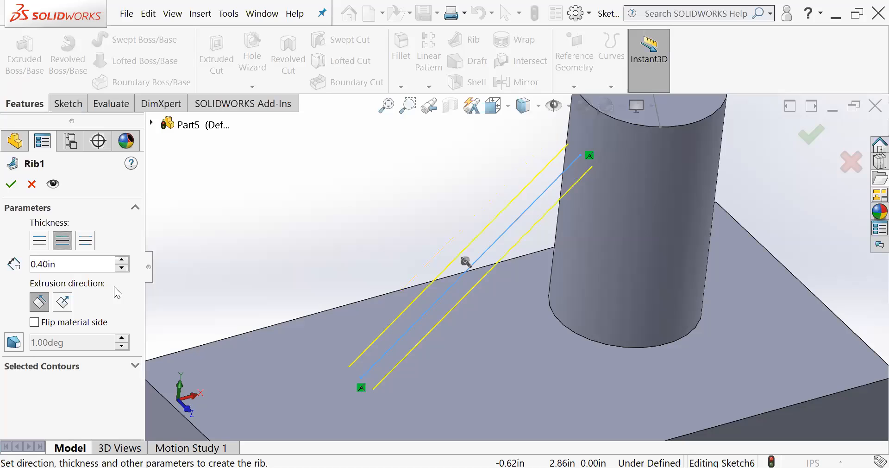
- Flip the rib's material side toward the block and cylinder, and finish the rib
mouse_move(253, 273)
middle_mouse_down()
mouse_move(248, 224)
mouse_move(278, 231)
middle_mouse_up()
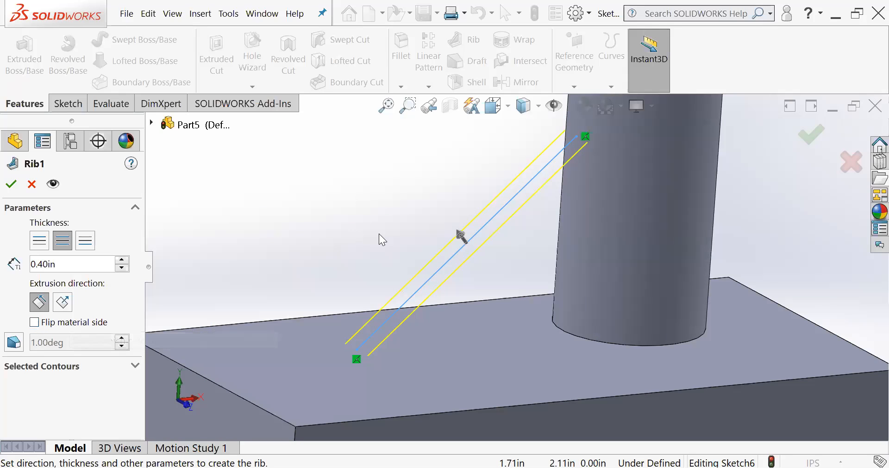
left_click(35, 322)
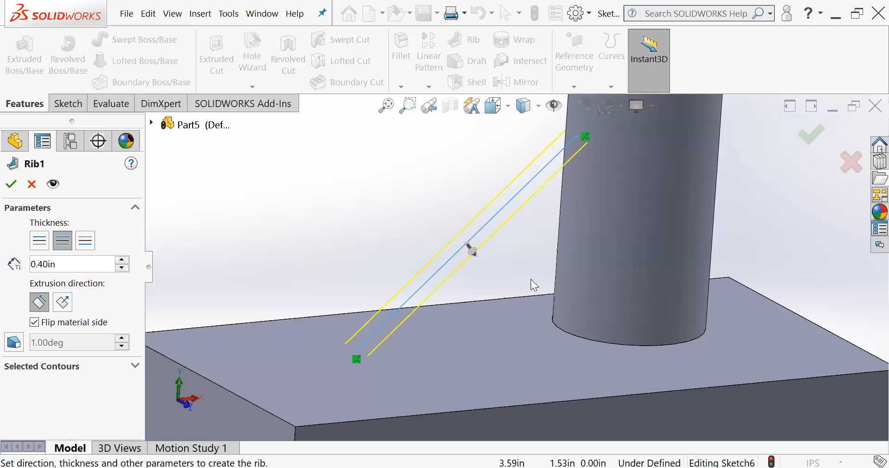
middle_click_drag(452, 271, 454, 318)
scroll(331, 262, "down", 4)
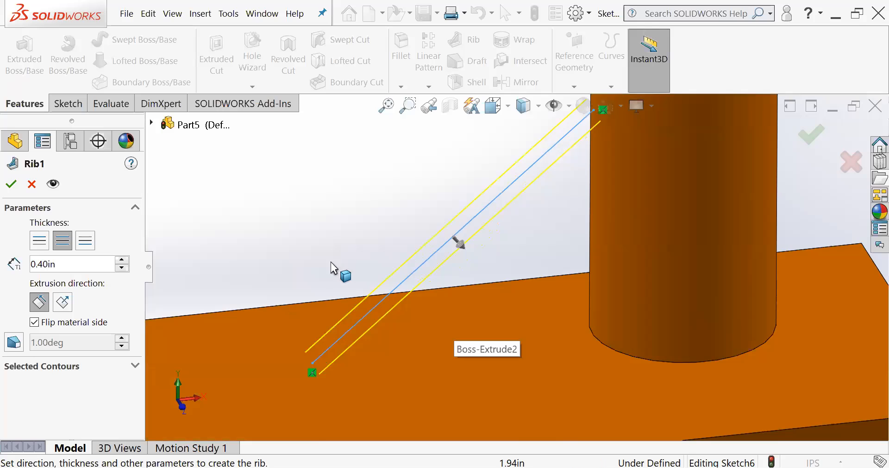
scroll(354, 259, "up", 3)
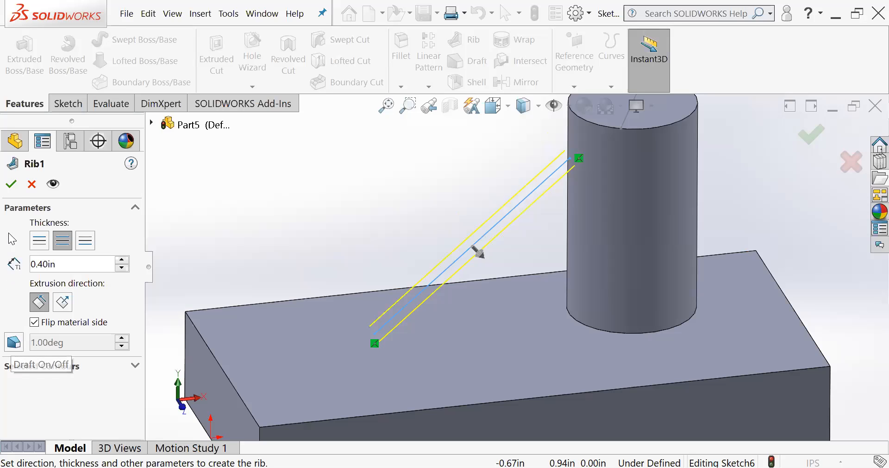
left_click(12, 187)
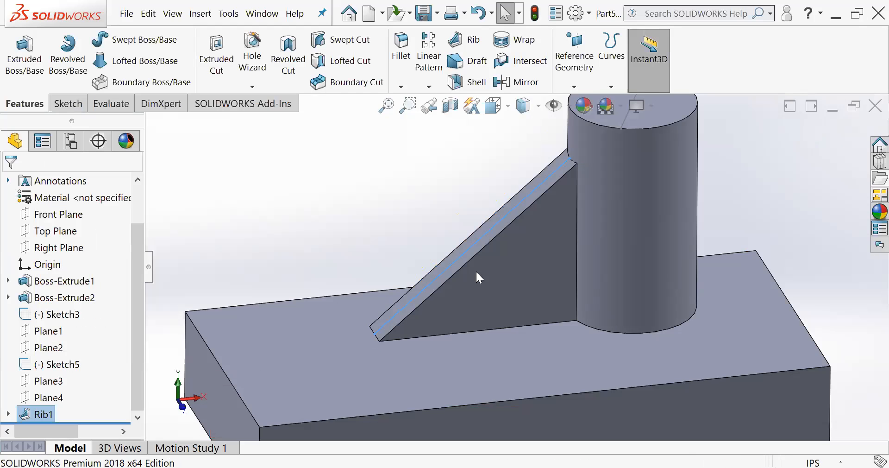
- Examine the rib from several angles and distances, including where it meets the cylinder and the block's top face
mouse_move(496, 244)
middle_mouse_down()
mouse_move(514, 257)
mouse_move(492, 299)
mouse_move(522, 257)
mouse_move(472, 232)
mouse_move(489, 237)
middle_mouse_up()
left_click(392, 207)
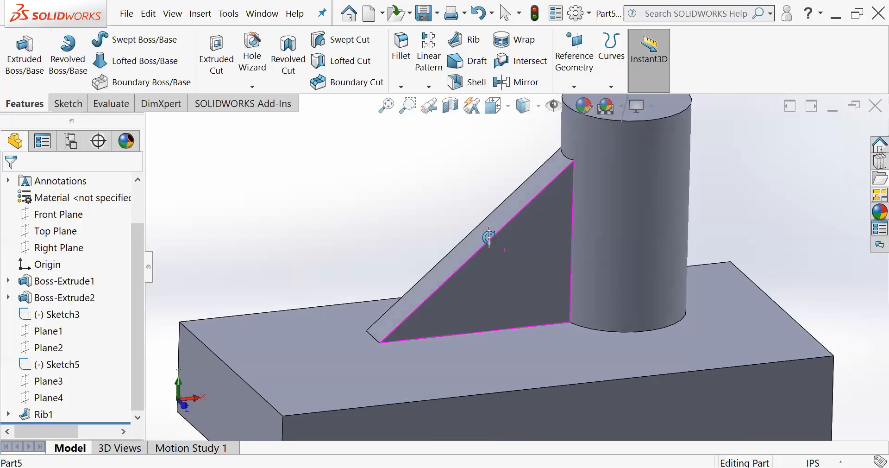
scroll(523, 284, "down", 2)
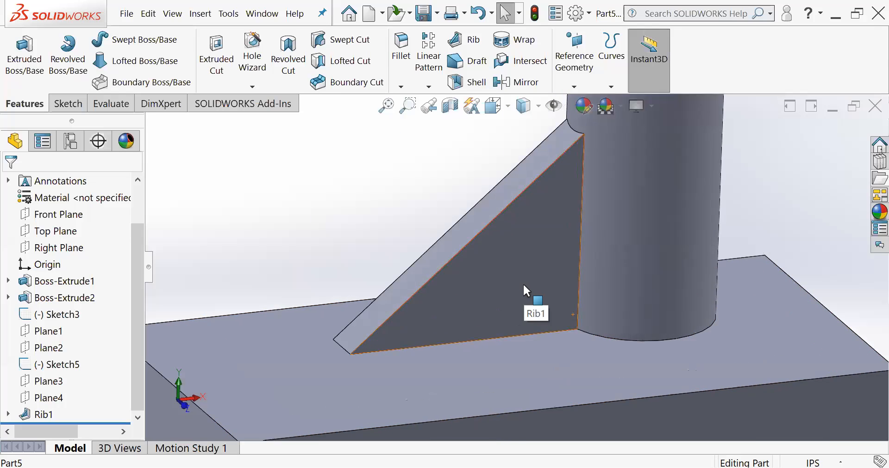
scroll(524, 283, "down", 1)
scroll(525, 267, "up", 1)
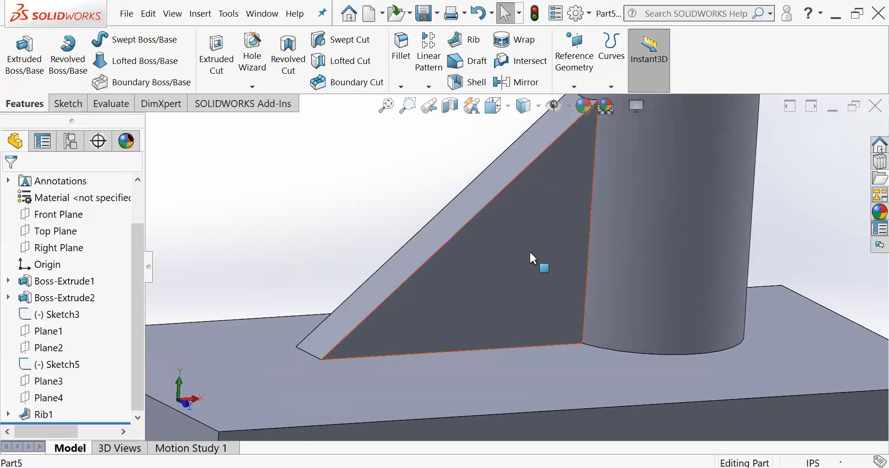
scroll(530, 253, "up", 1)
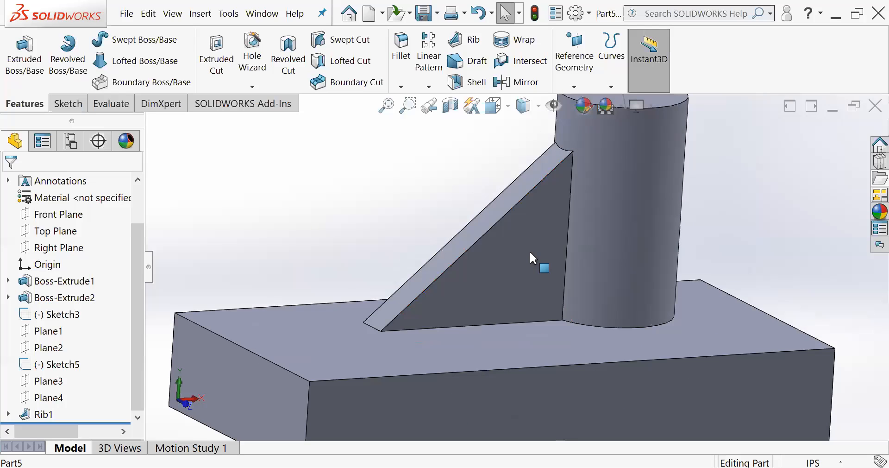
scroll(558, 156, "up", 1)
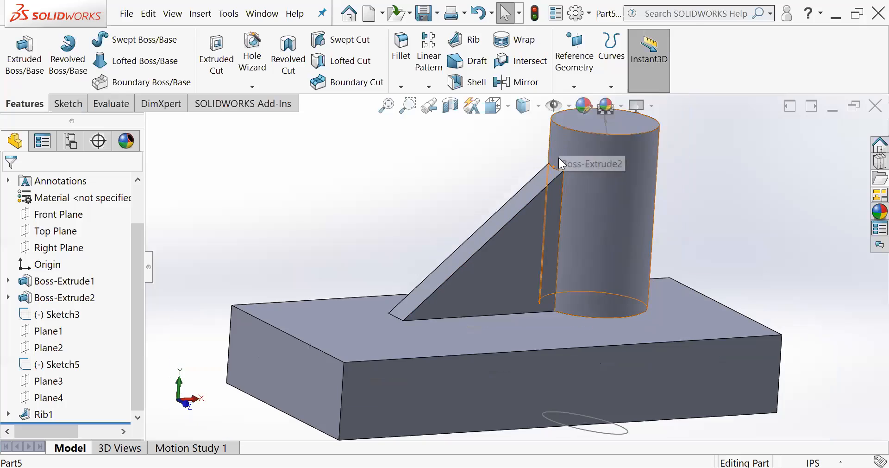
scroll(557, 156, "down", 2)
mouse_move(525, 265)
middle_mouse_down()
mouse_move(523, 256)
mouse_move(526, 279)
middle_mouse_up()
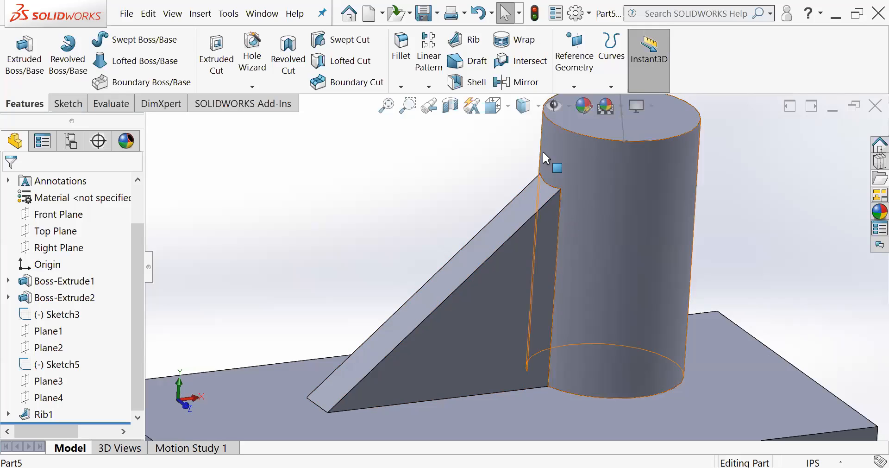
scroll(507, 275, "up", 2)
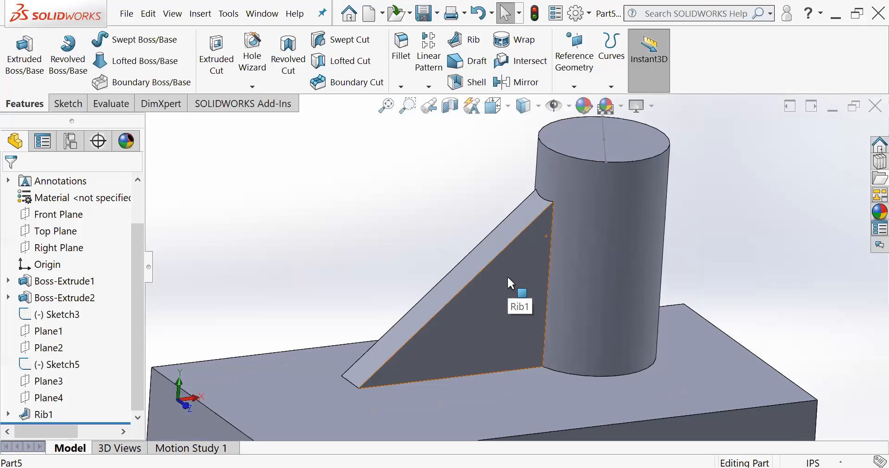
scroll(493, 271, "down", 1)
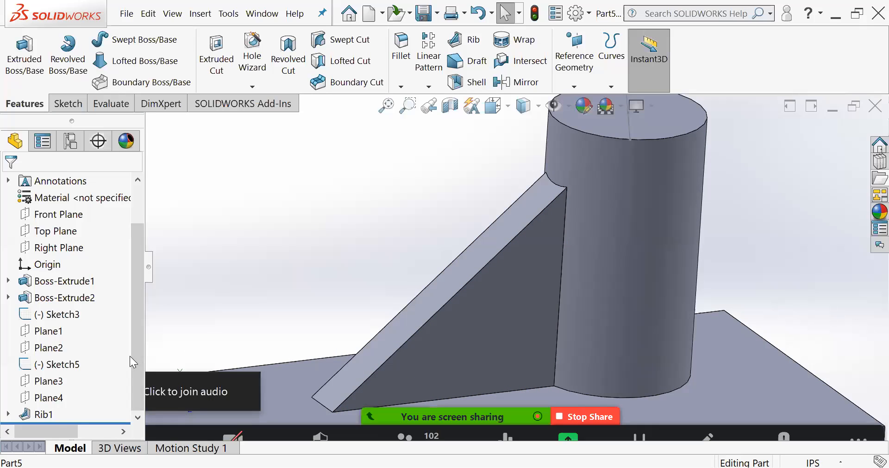
- Delete the rib and the sloped line sketch it was built from
left_click(50, 416)
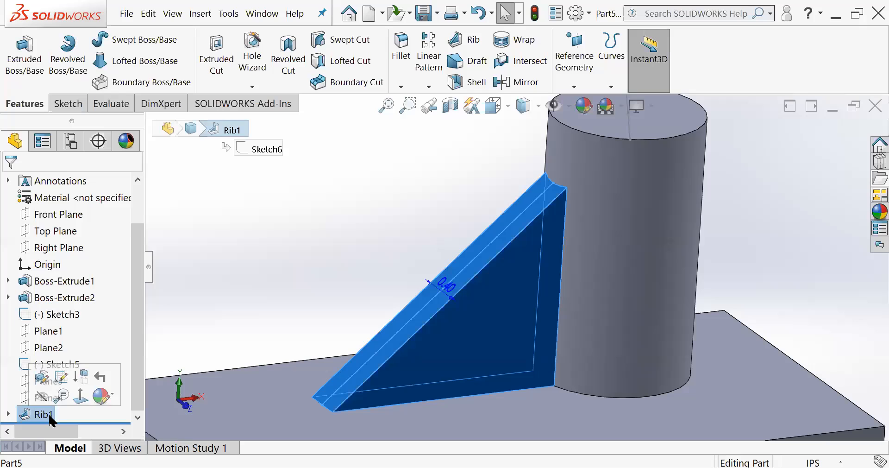
key("Delete")
key("Return")
left_click(28, 420)
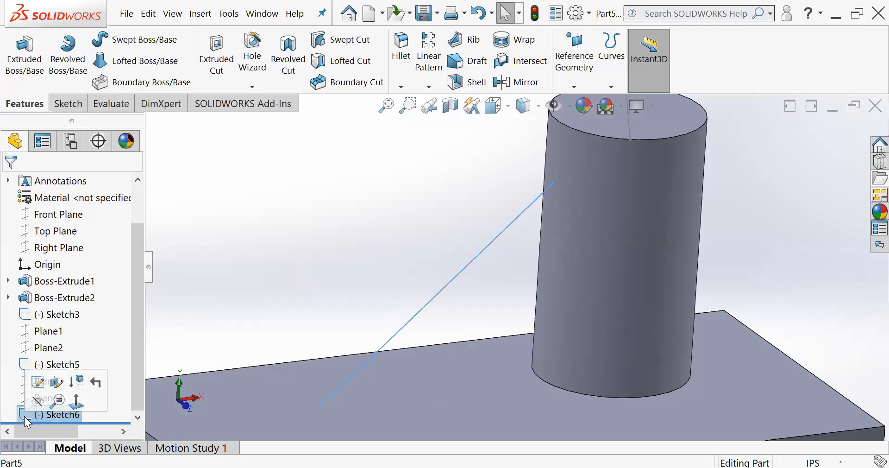
key("Delete")
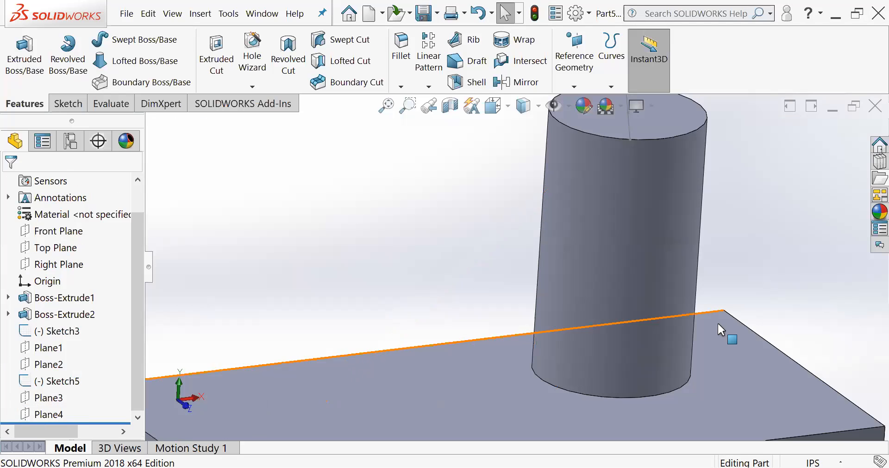
- Select Plane4 and examine its position relative to the cylinder and block from several angles
scroll(559, 285, "up", 4)
left_click(26, 415)
scroll(466, 303, "up", 3)
left_click_drag(783, 133, 630, 197)
left_click_drag(256, 241, 384, 231)
middle_click_drag(445, 253, 421, 230)
left_click(421, 228)
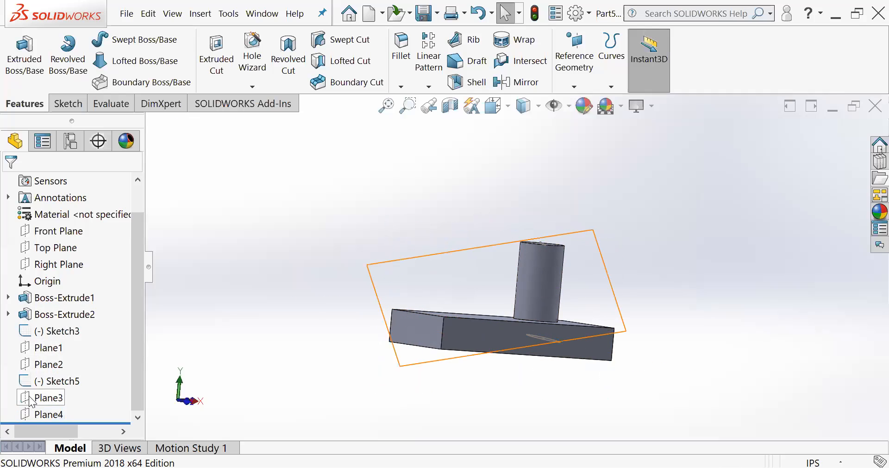
- Start a new sketch on Plane4 and view it face-on
left_click(43, 414)
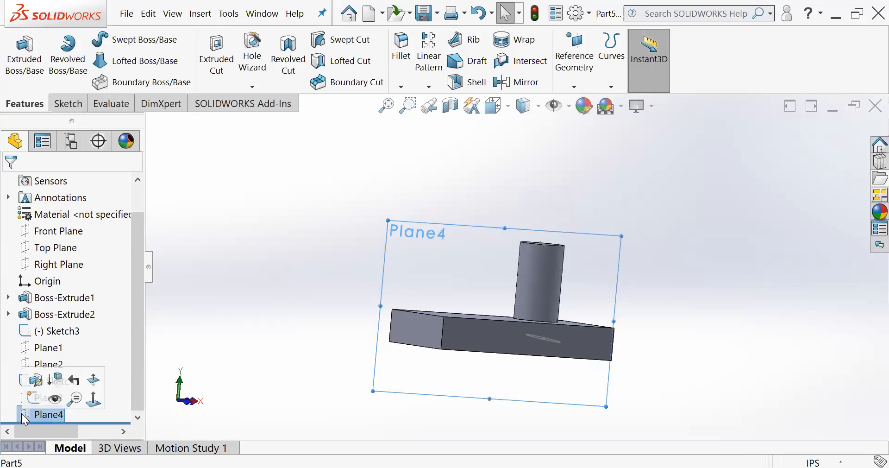
left_click(70, 103)
left_click(18, 51)
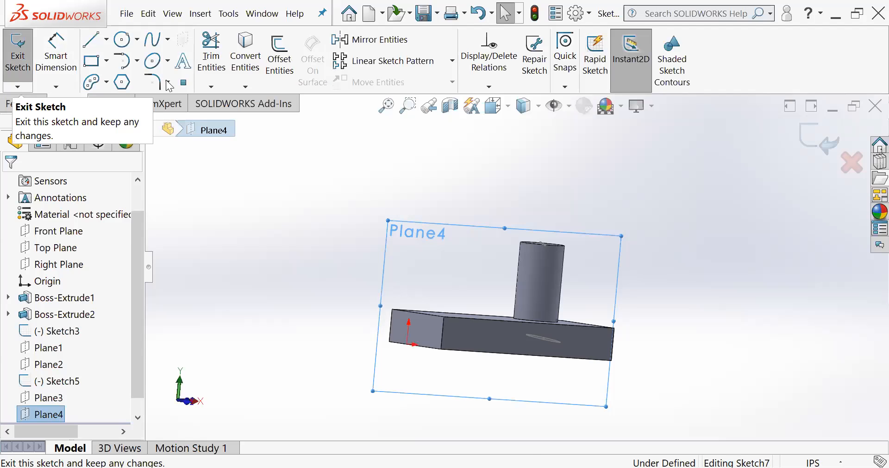
middle_click_drag(572, 268, 467, 268)
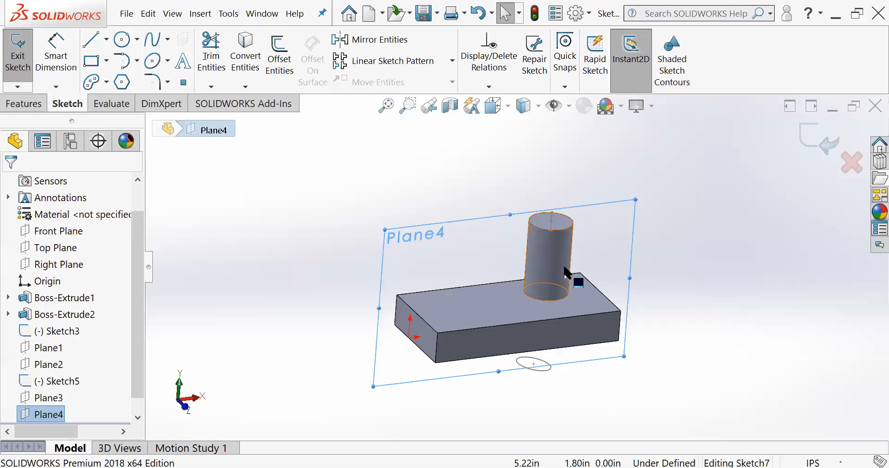
key("space")
left_click(589, 144)
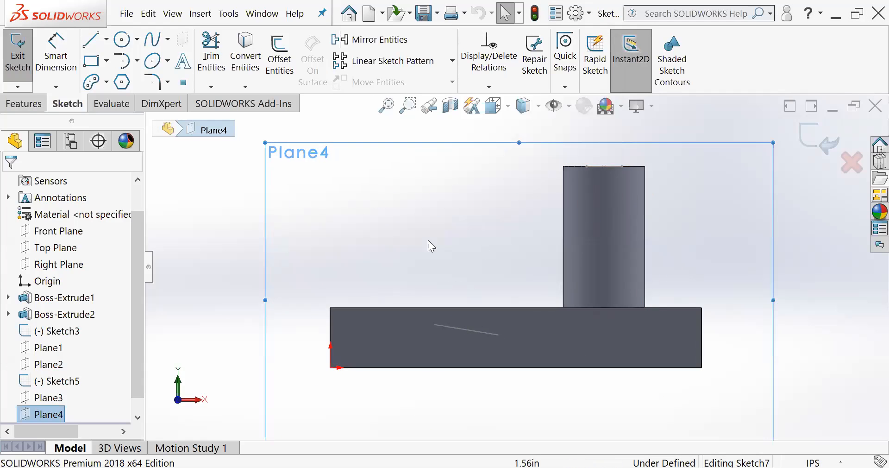
- Sketch a sloped line about 2.55 in long from near the top of the cylinder's side edge down to the block's top edge
left_click(92, 40)
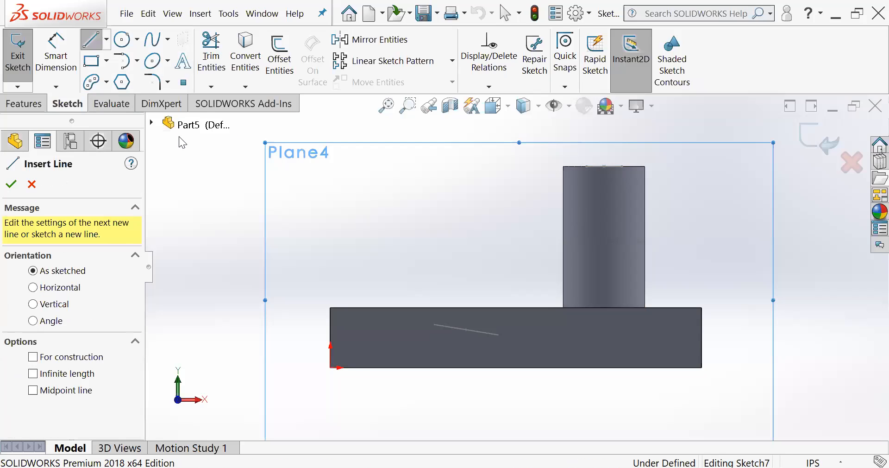
left_click(563, 184)
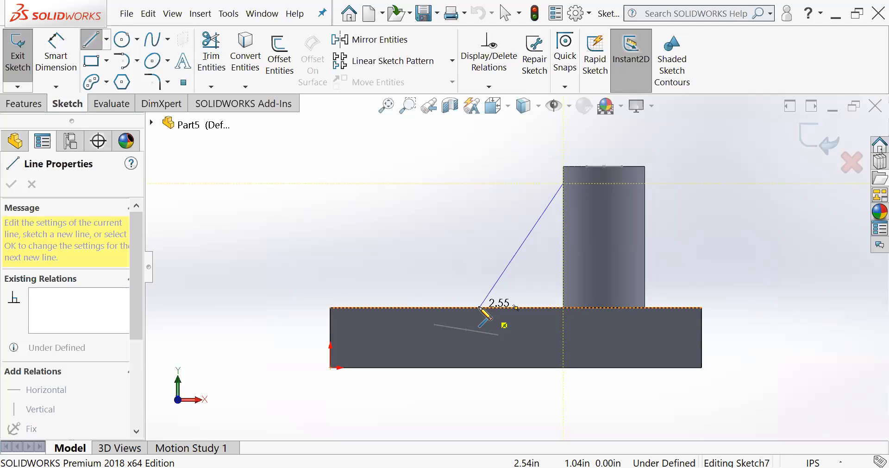
left_click(479, 307)
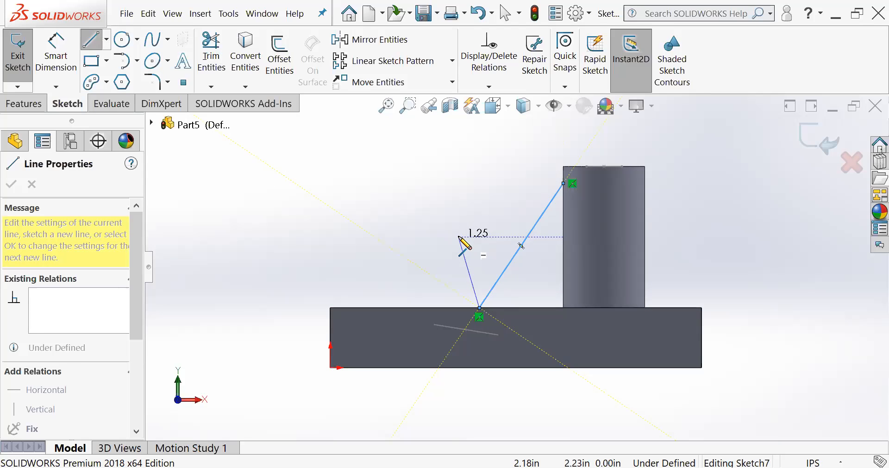
key("Escape")
- Create a 0.40 in thick rib from the sloped line, centred on the sketch, with the material side flipped toward the cylinder and block
mouse_move(462, 230)
middle_mouse_down()
mouse_move(508, 294)
mouse_move(450, 248)
mouse_move(436, 251)
mouse_move(463, 220)
middle_mouse_up()
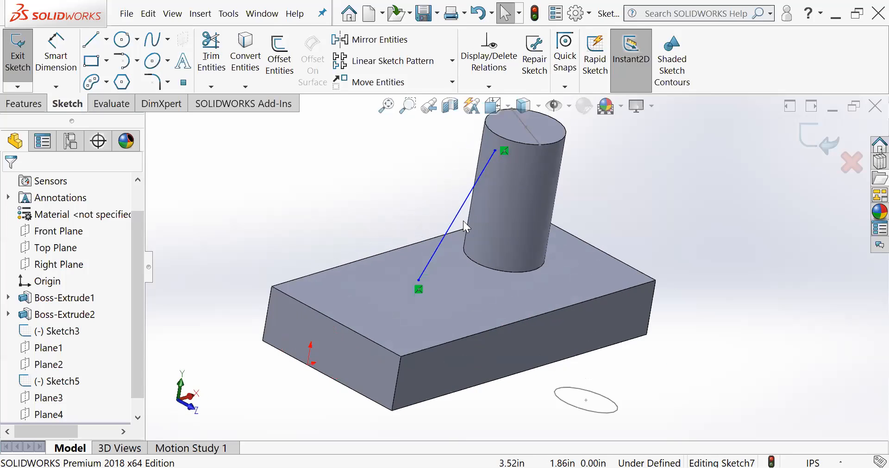
left_click(34, 106)
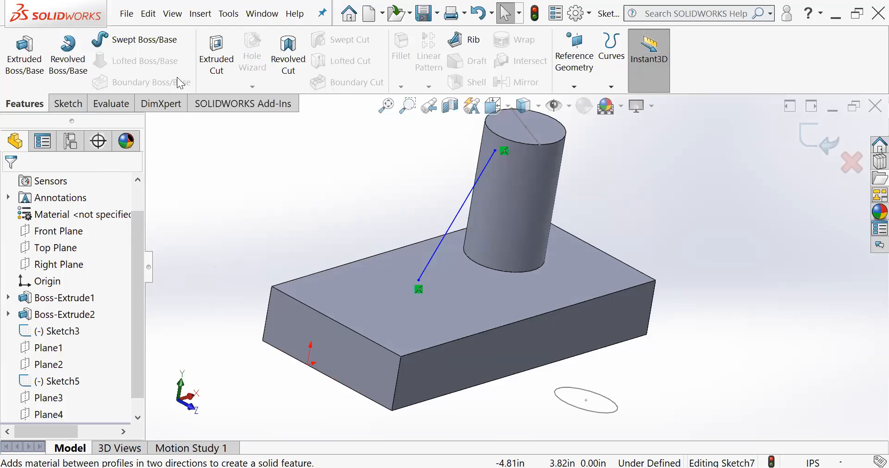
left_click(472, 46)
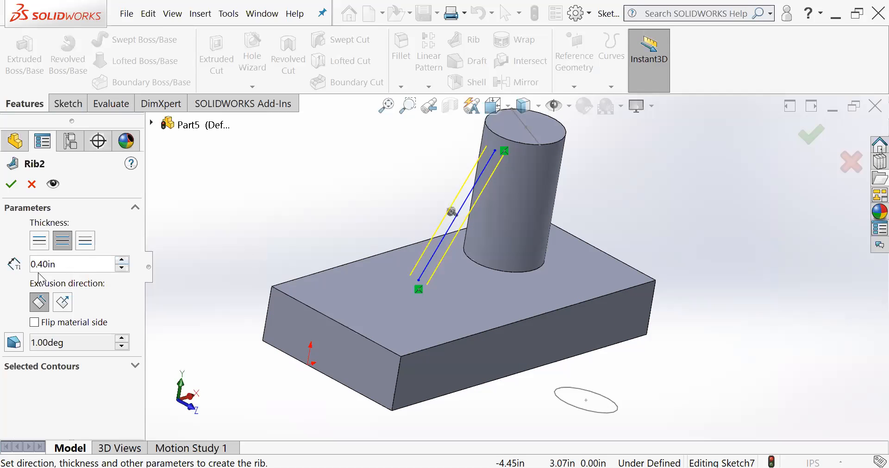
middle_click_drag(304, 233, 283, 204)
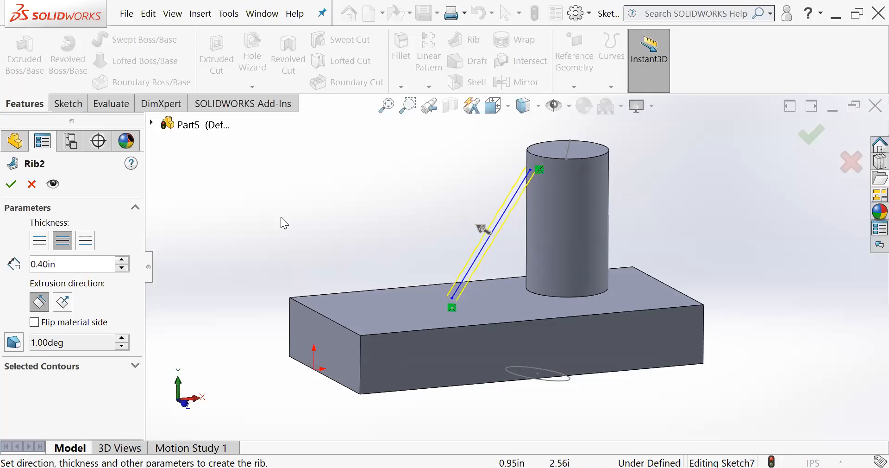
left_click(36, 323)
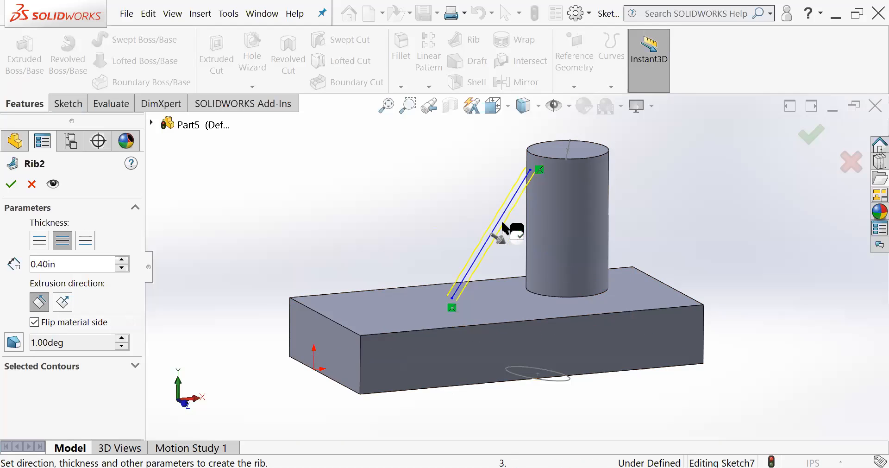
left_click(35, 323)
left_click(35, 323)
left_click(35, 322)
left_click(35, 323)
left_click(35, 323)
left_click(35, 323)
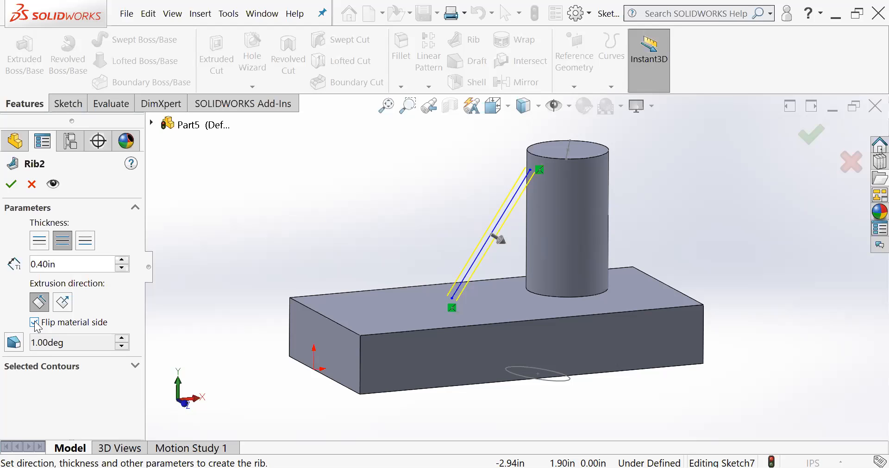
left_click(13, 186)
- Examine the rib at an angle and in the Left view, including the curved edge where its upper end meets the cylinder
middle_click_drag(415, 211, 438, 238)
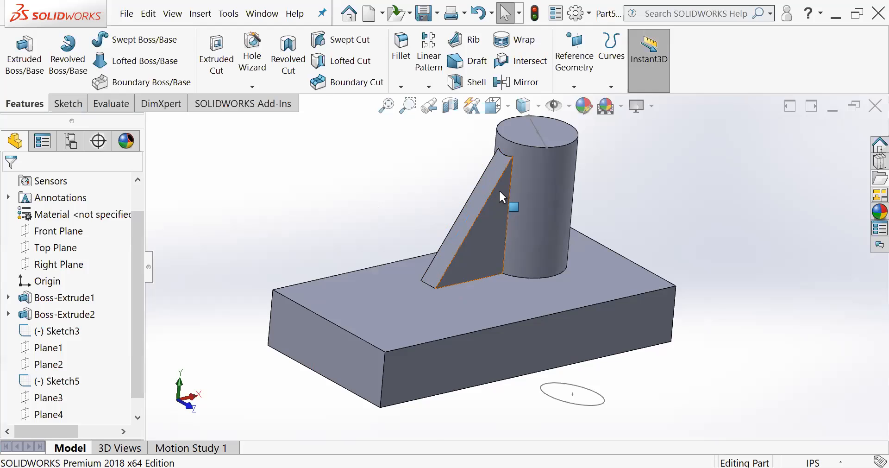
key("f")
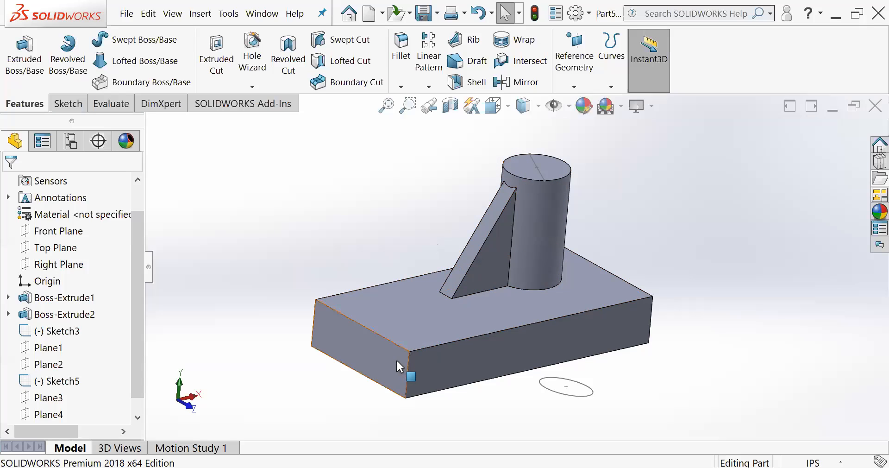
left_click(362, 339)
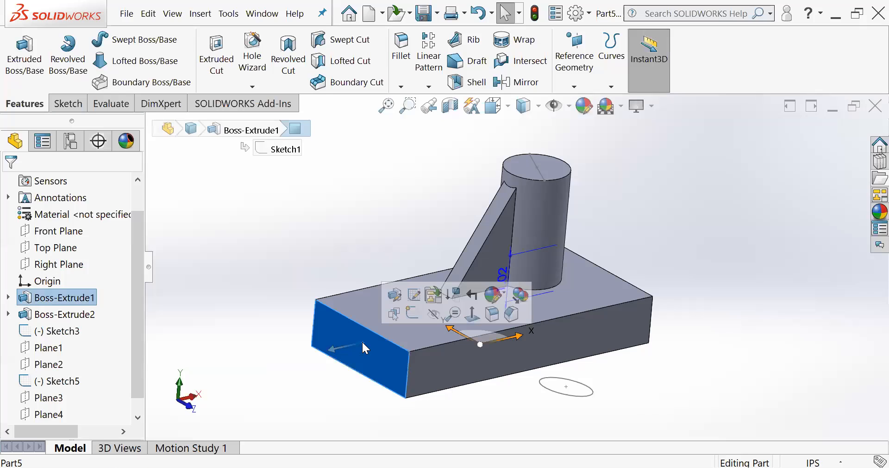
left_click(495, 174)
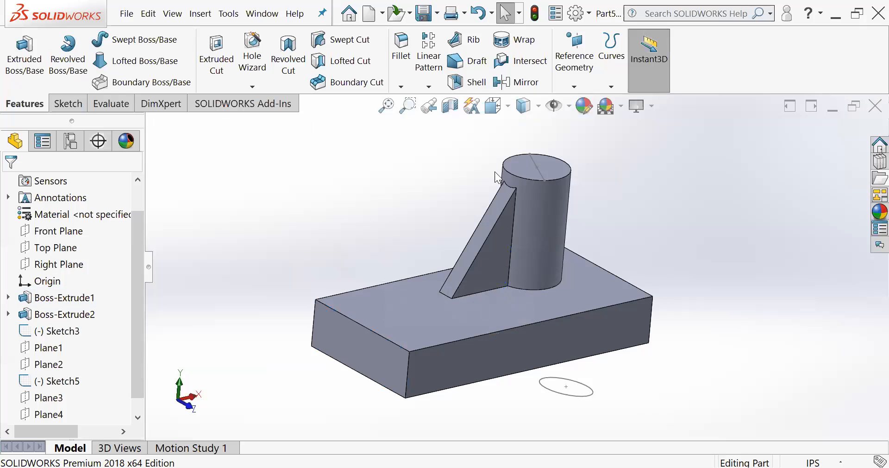
left_click(537, 106)
left_click(507, 106)
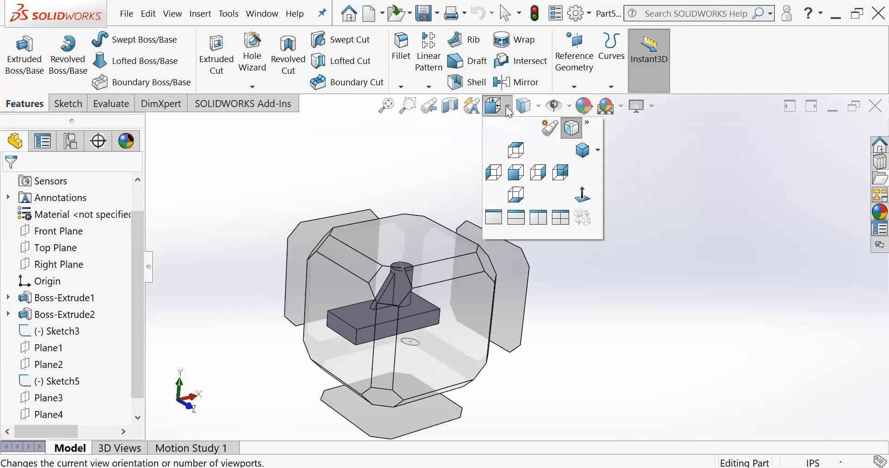
left_click(494, 172)
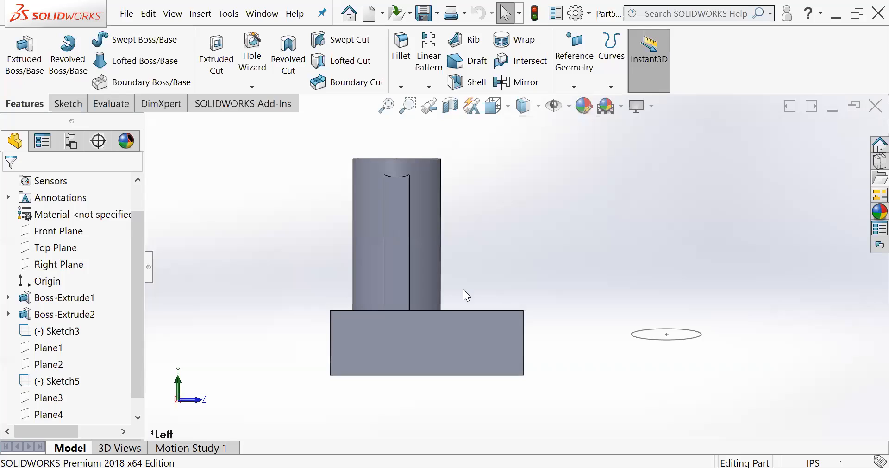
scroll(413, 341, "down", 1)
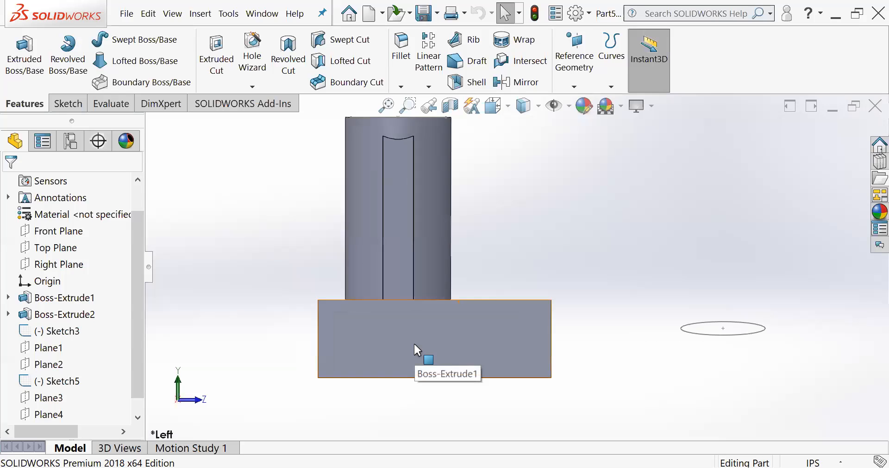
scroll(414, 321, "up", 1)
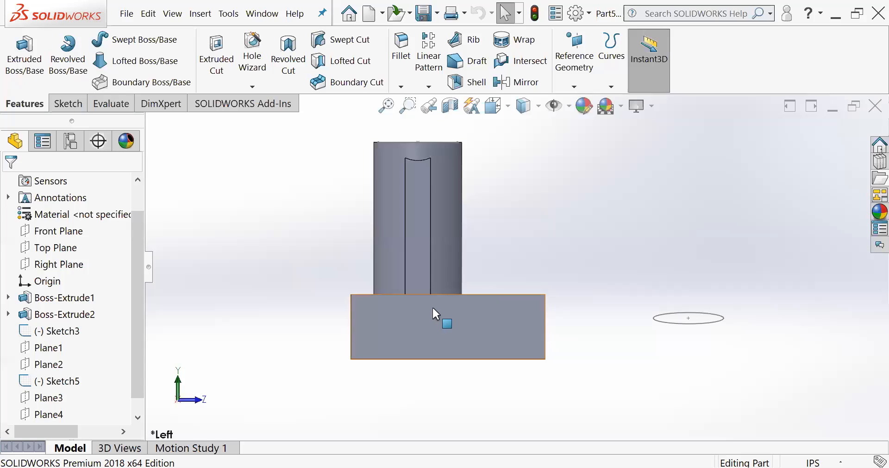
scroll(414, 207, "down", 1)
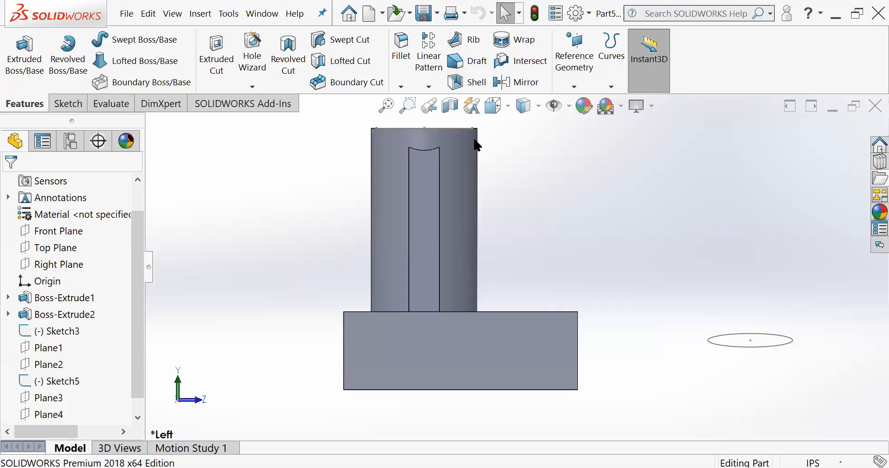
scroll(433, 136, "down", 6)
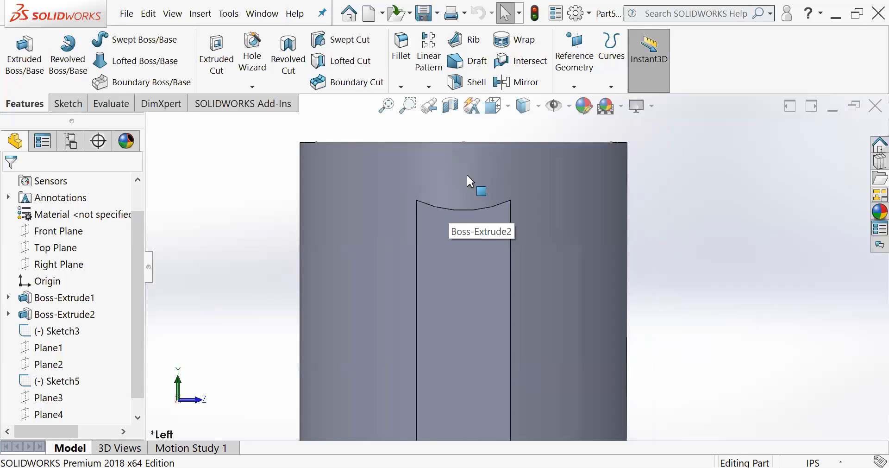
scroll(467, 176, "down", 2)
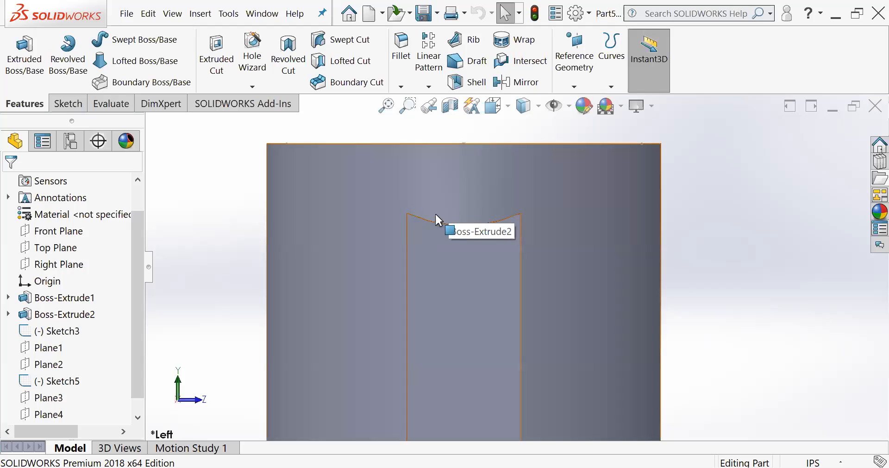
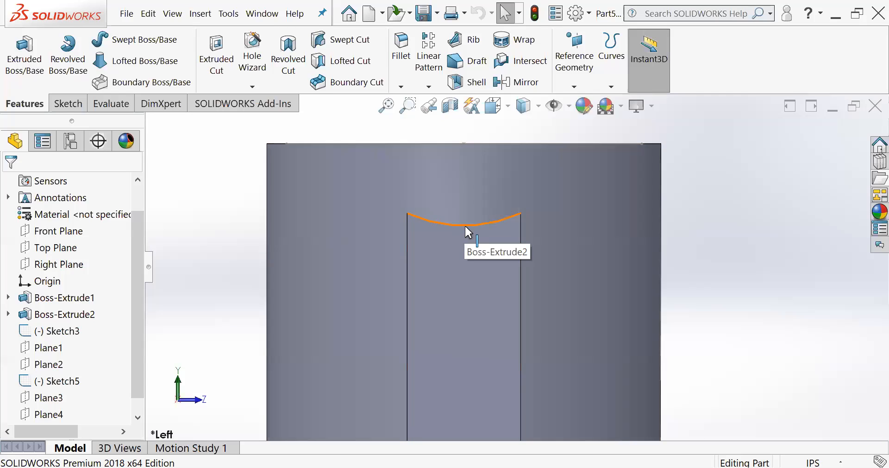
- Open the rib's Sketch7 for editing and view the sketch face-on
middle_click_drag(526, 249, 567, 318)
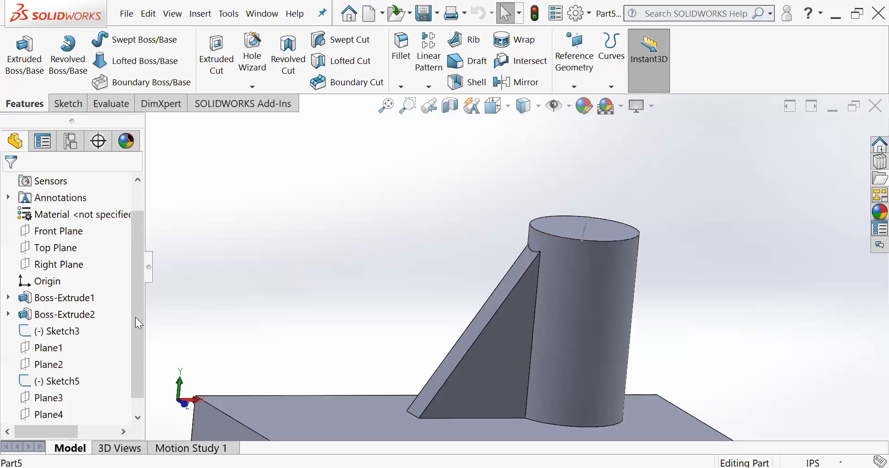
middle_click_drag(588, 340, 550, 335)
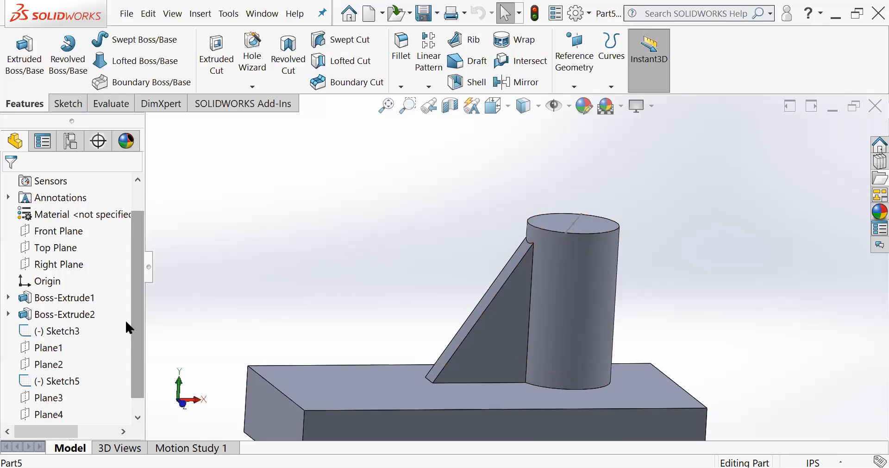
scroll(134, 321, "down", 1)
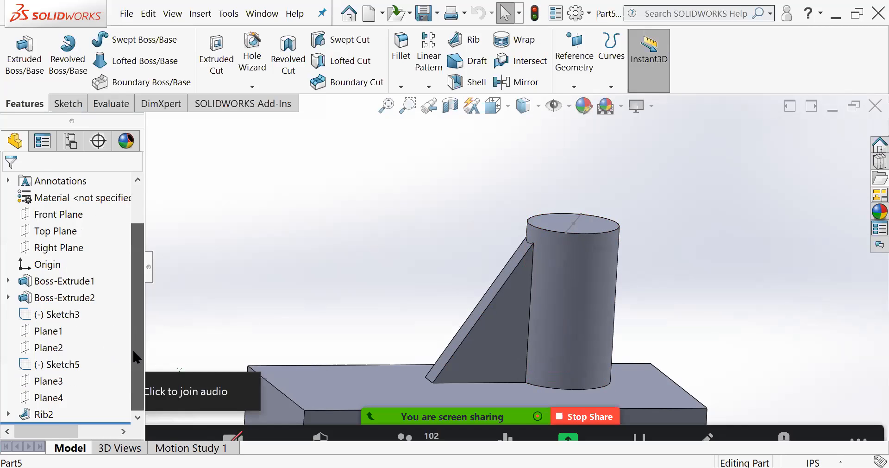
left_click(7, 414)
left_click(41, 397)
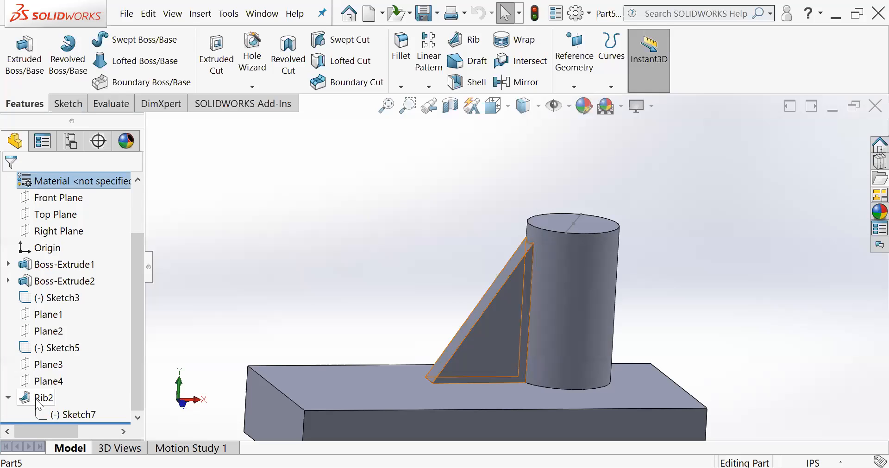
left_click(41, 413)
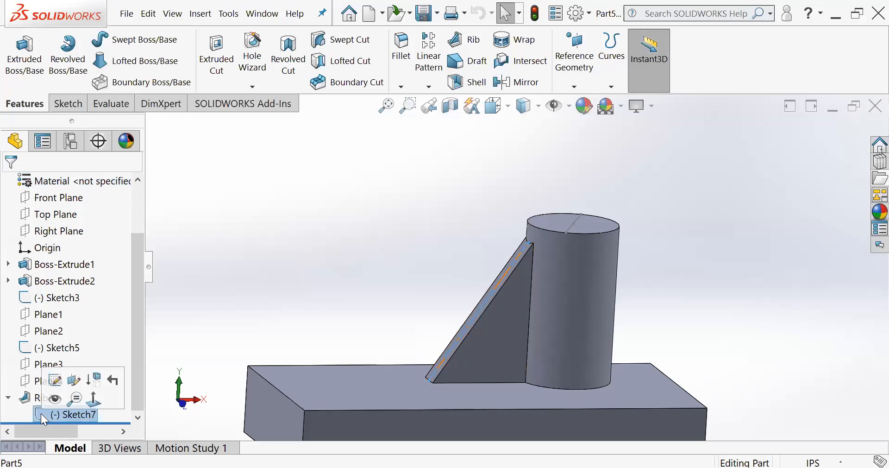
left_click(54, 379)
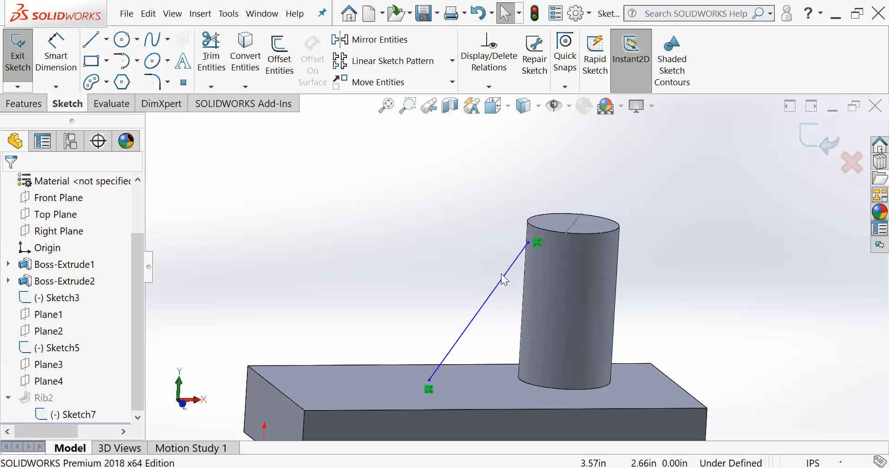
key("space")
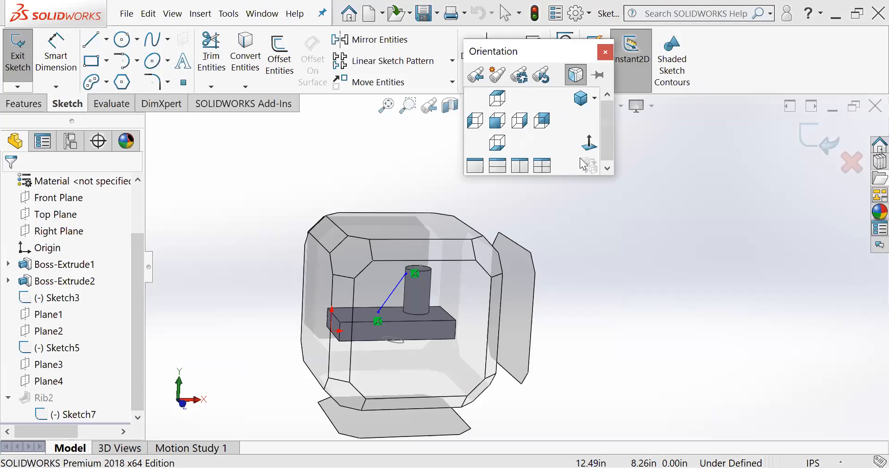
left_click(589, 144)
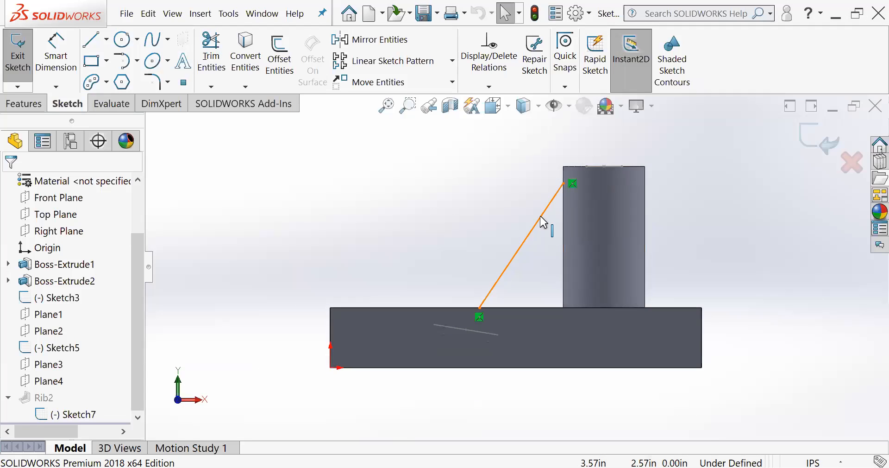
- Try to rebuild the rib with the sloped line's upper endpoint moved up to the cylinder's top corner
scroll(559, 210, "down", 5)
scroll(562, 199, "up", 3)
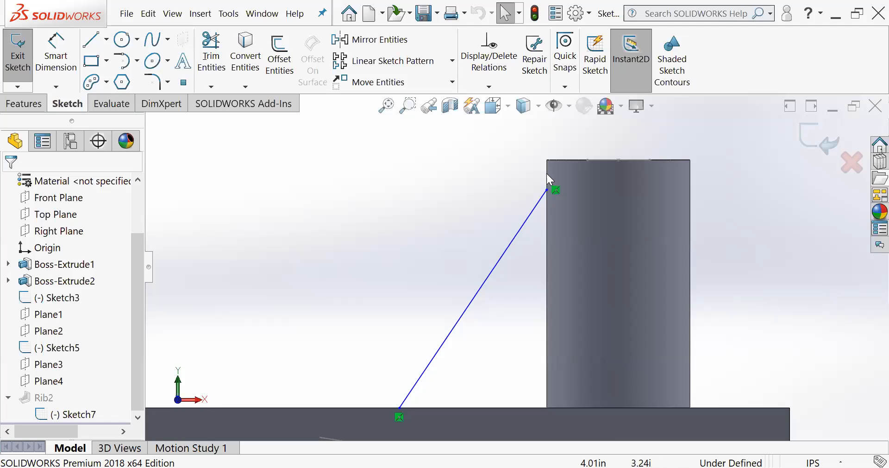
left_click_drag(548, 191, 547, 160)
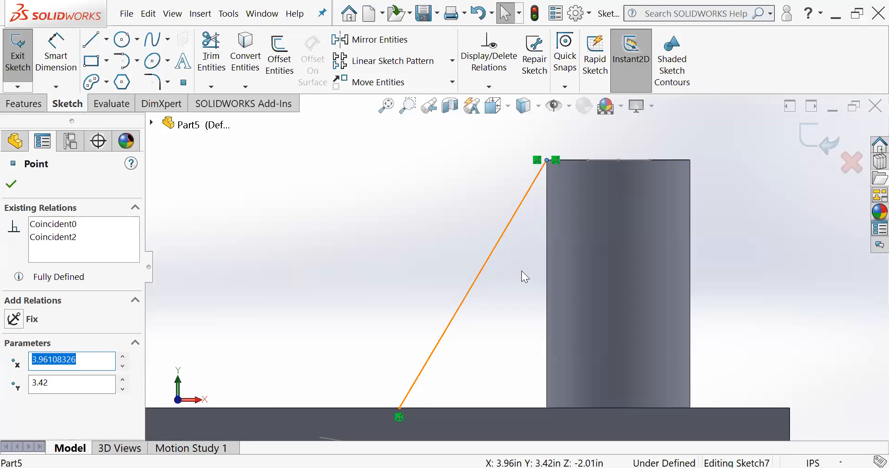
scroll(526, 253, "up", 1)
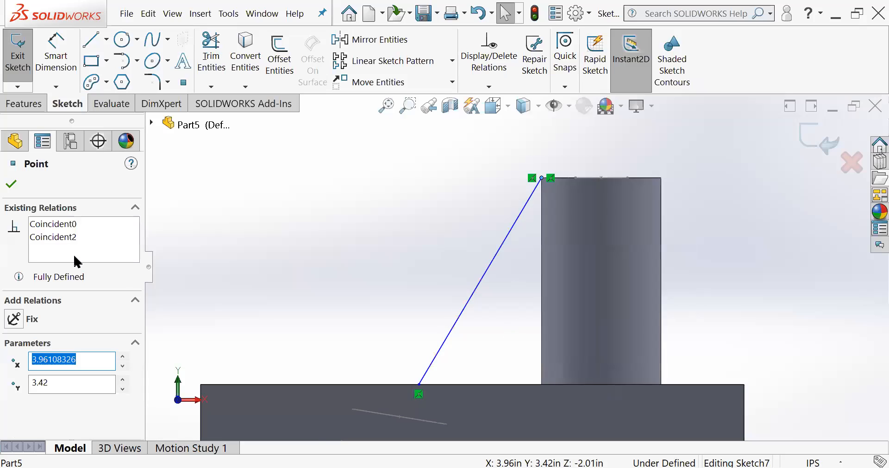
left_click(11, 185)
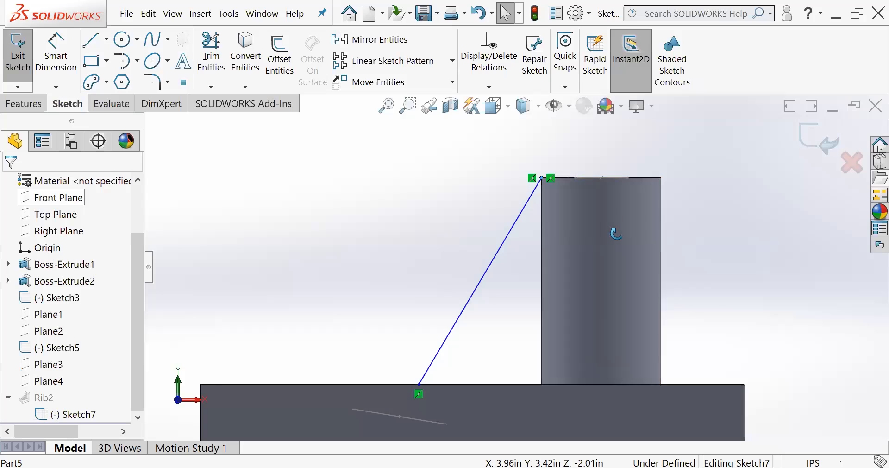
middle_click_drag(614, 231, 631, 247)
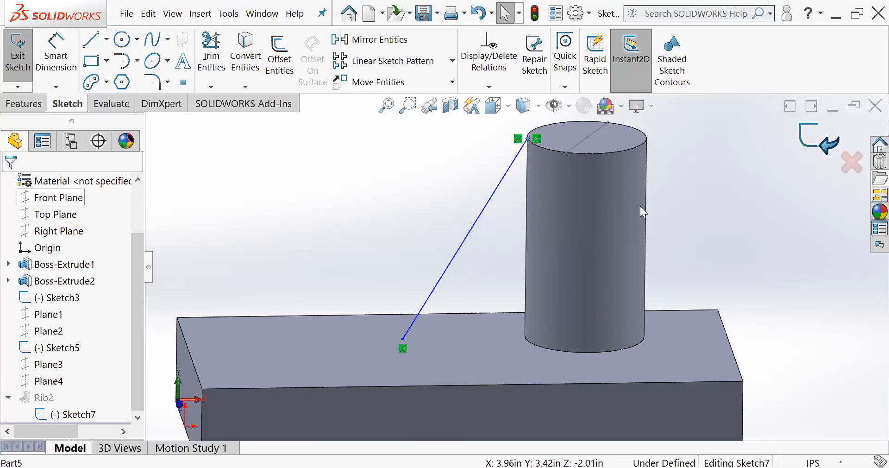
left_click(820, 145)
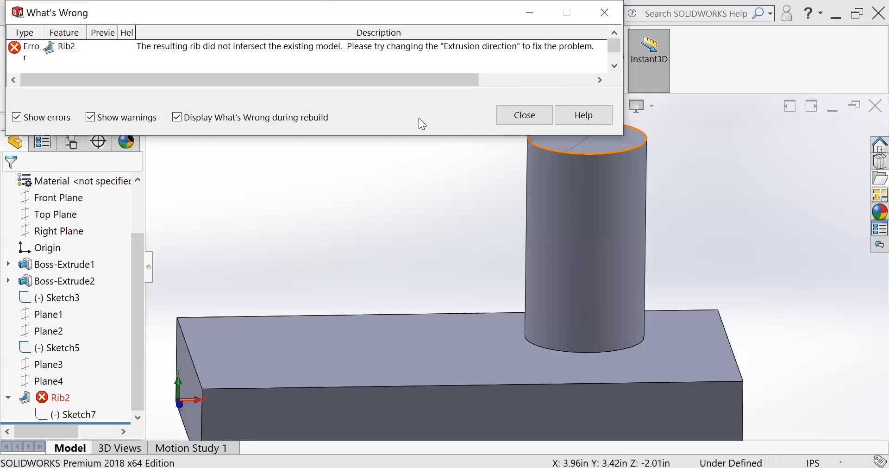
left_click(522, 121)
- Reopen Sketch7 and delete the Coincident0 relation from the sloped line's upper endpoint
left_click(42, 413)
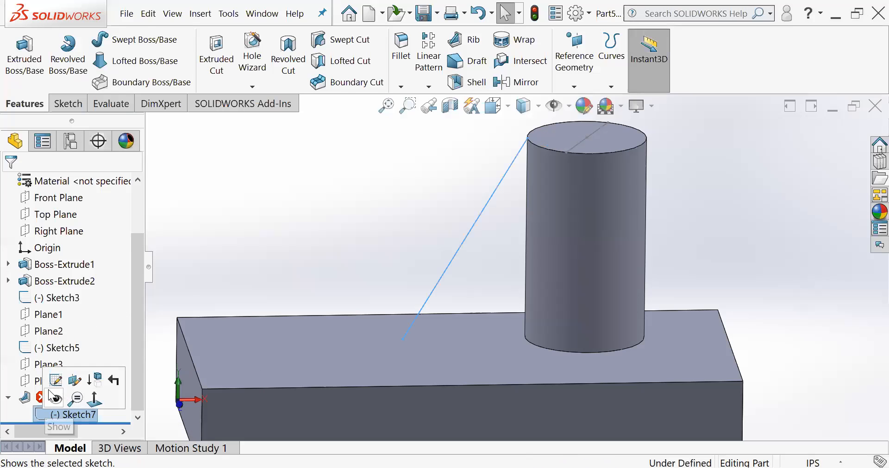
left_click(56, 380)
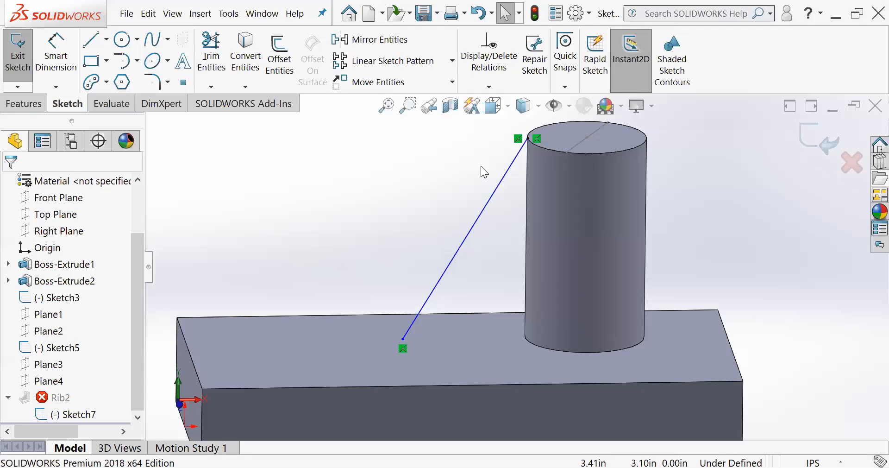
scroll(482, 165, "down", 2)
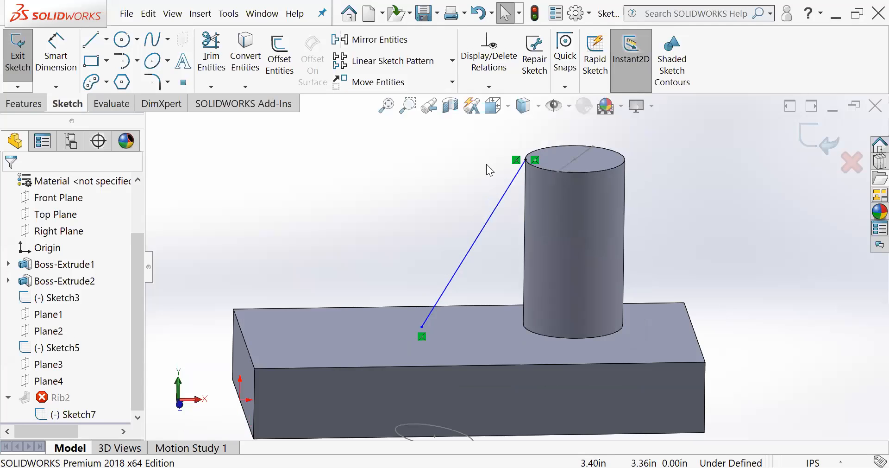
mouse_move(505, 194)
middle_mouse_down()
mouse_move(516, 196)
mouse_move(506, 198)
middle_mouse_up()
left_click(550, 163)
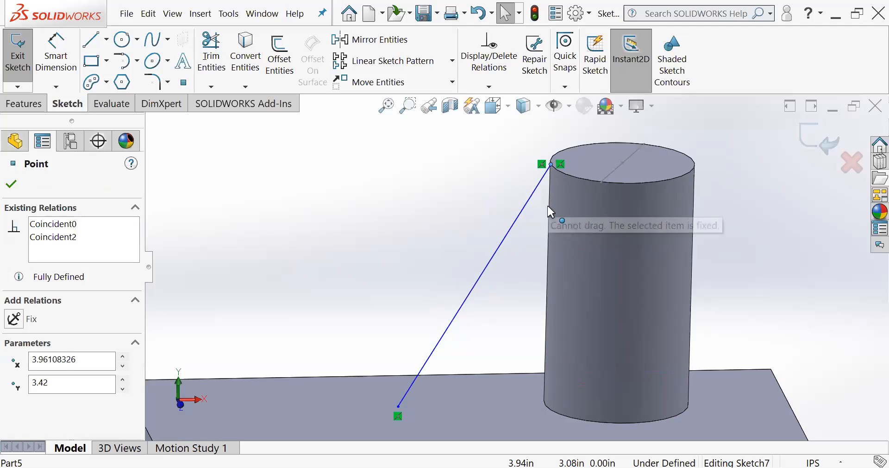
key("Delete")
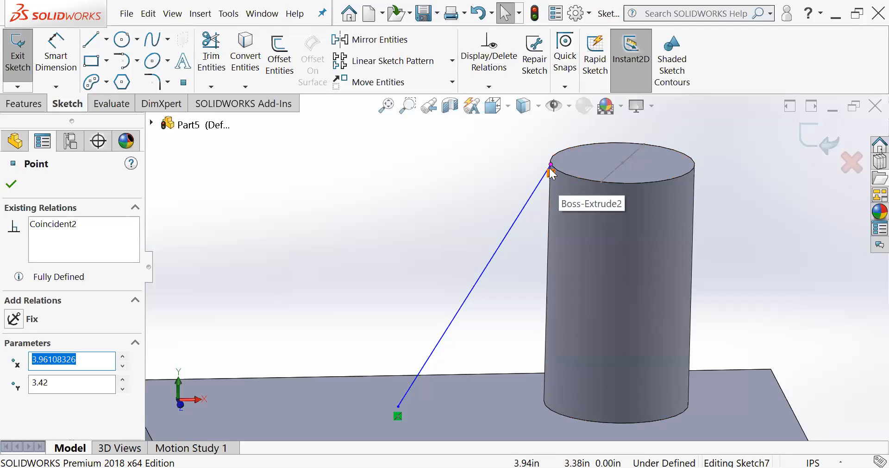
- Remove the endpoint's Coincident2 relation, move it down the cylinder's side edge to about Y 3.01 in, and rebuild the rib
left_click_drag(550, 165, 549, 203)
left_click(550, 171)
key("Delete")
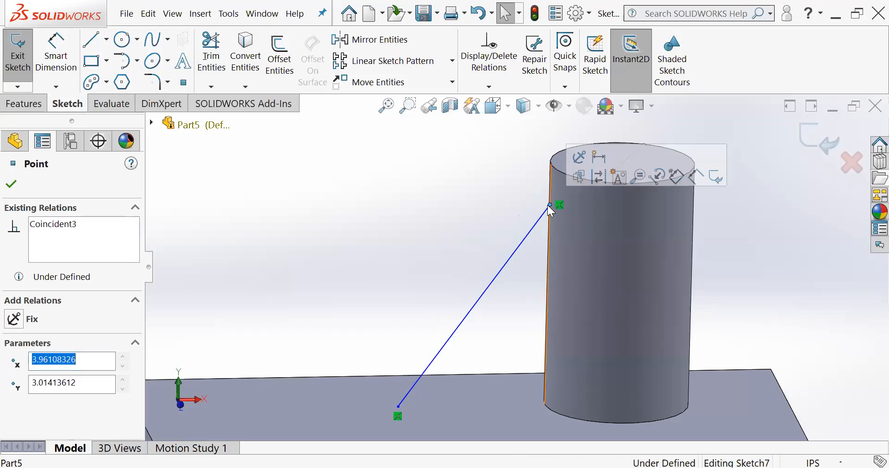
left_click(11, 184)
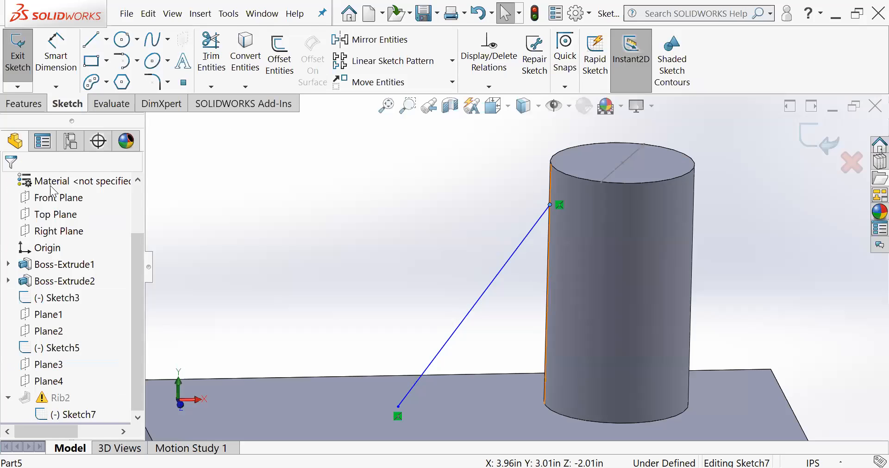
left_click(807, 142)
- Examine the rebuilt rib from several angles, focusing on where its curved upper end meets the cylinder
mouse_move(557, 263)
middle_mouse_down()
mouse_move(645, 247)
mouse_move(628, 281)
middle_mouse_up()
scroll(551, 218, "down", 5)
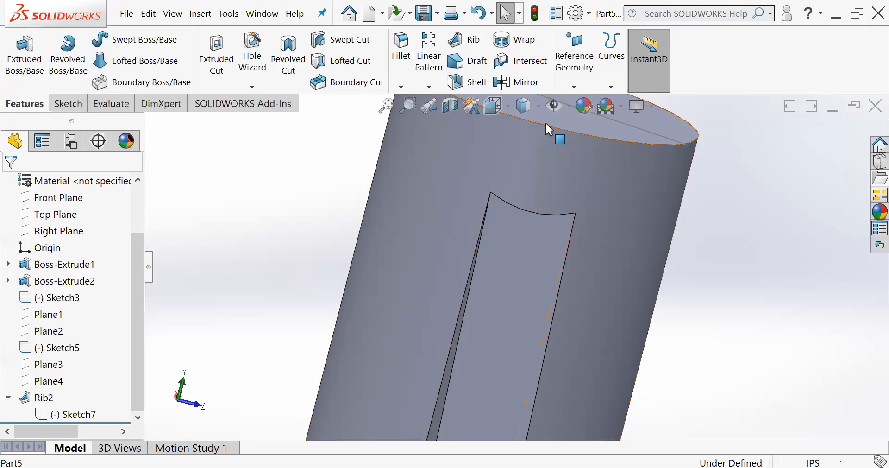
middle_click_drag(549, 125, 540, 182)
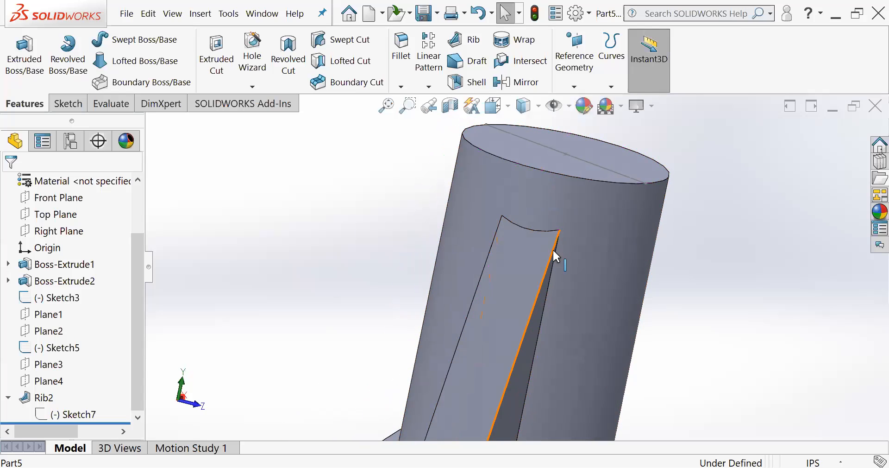
middle_click_drag(552, 248, 535, 240)
scroll(552, 250, "down", 2)
scroll(551, 260, "up", 2)
middle_click_drag(551, 271, 532, 245)
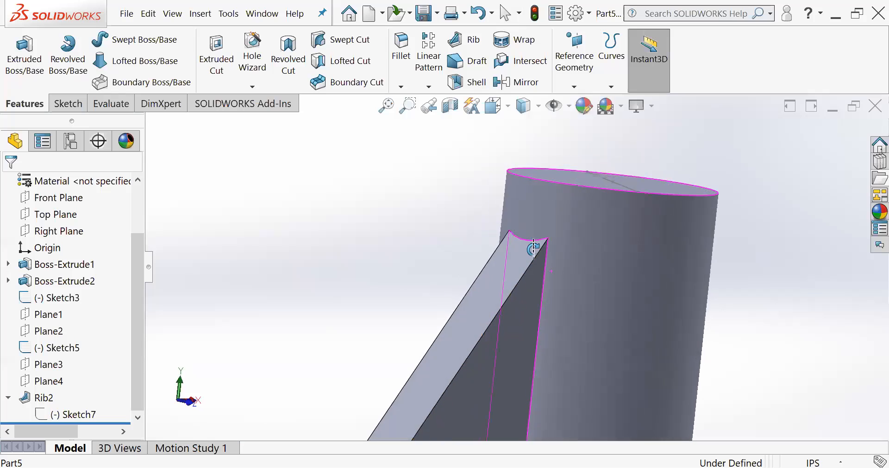
scroll(556, 269, "down", 2)
scroll(551, 275, "up", 2)
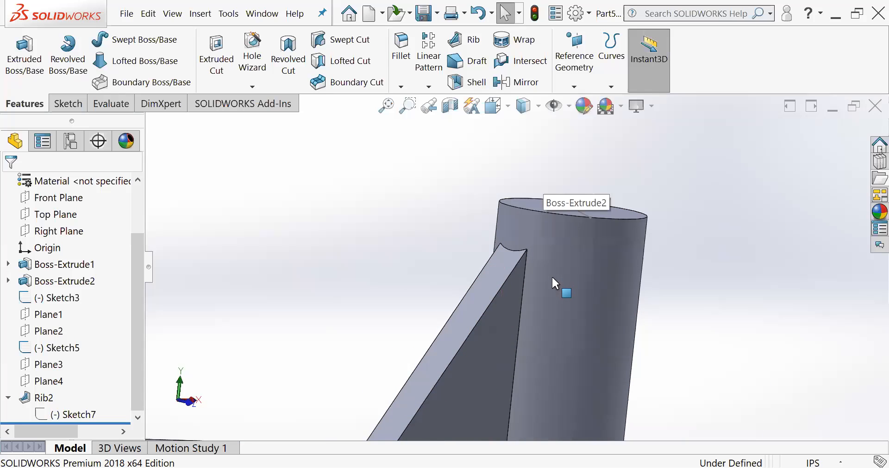
scroll(548, 291, "up", 1)
scroll(509, 347, "down", 2)
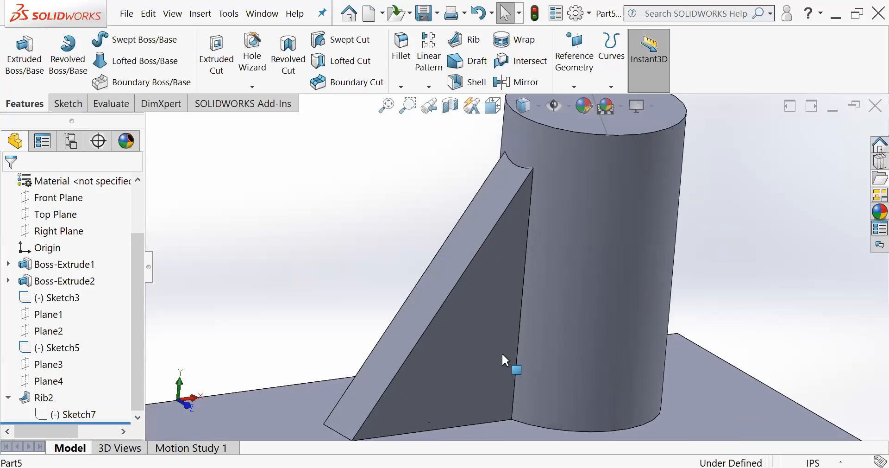
scroll(506, 361, "up", 4)
scroll(506, 361, "down", 2)
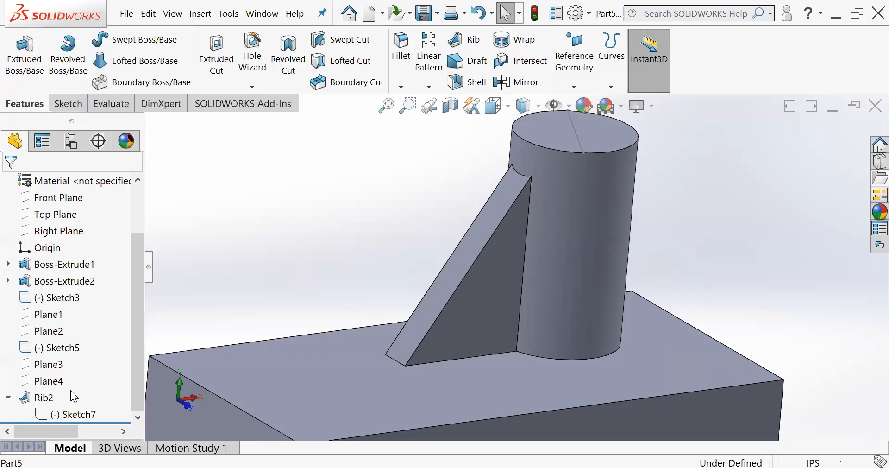
- Edit Sketch7 face-on and move the sloped line's upper endpoint to the cylinder's top corner
left_click(37, 414)
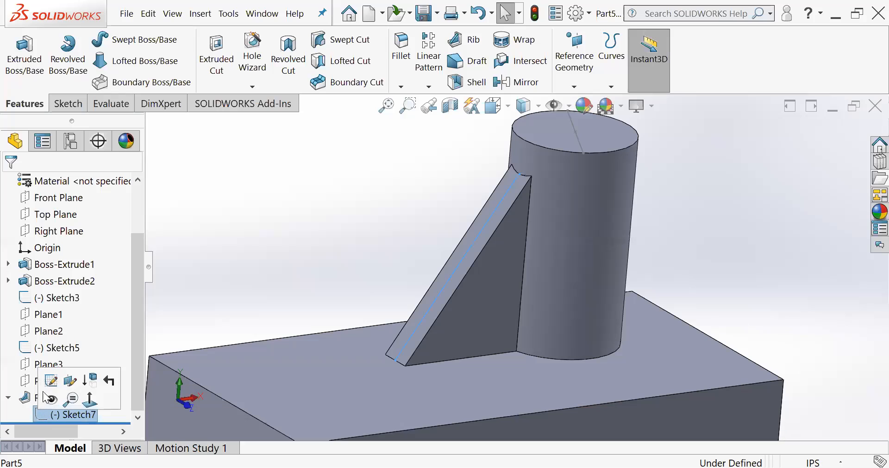
left_click(51, 391)
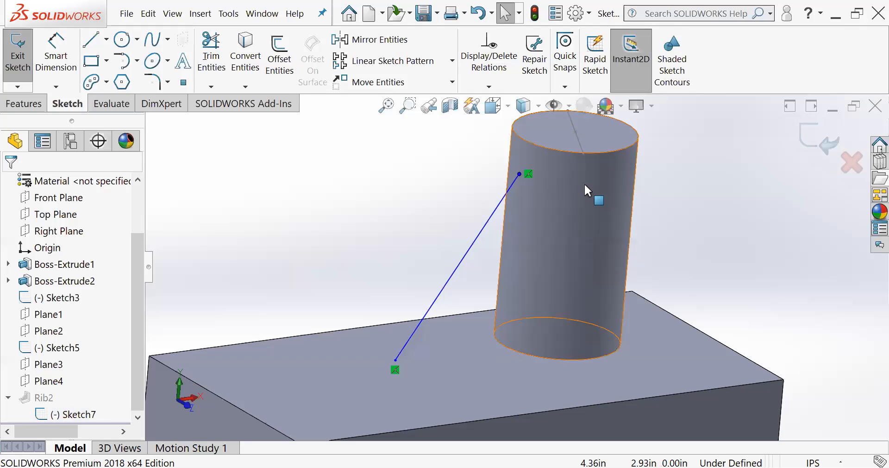
key("space")
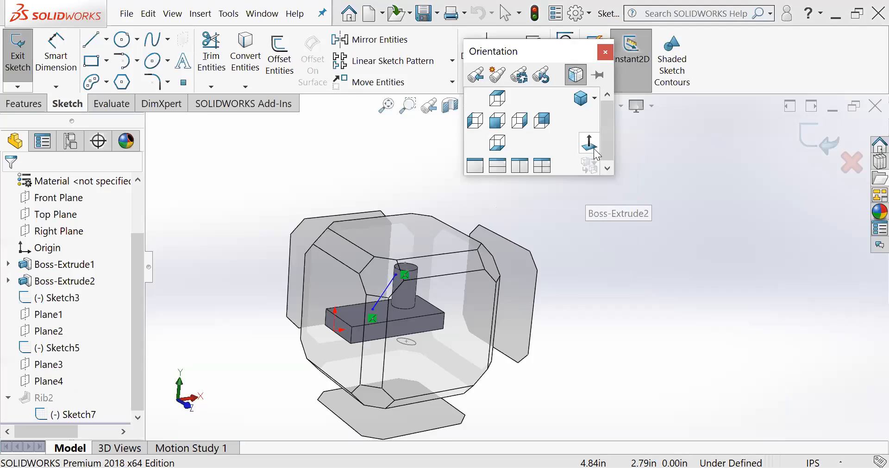
left_click(589, 142)
scroll(579, 181, "down", 6)
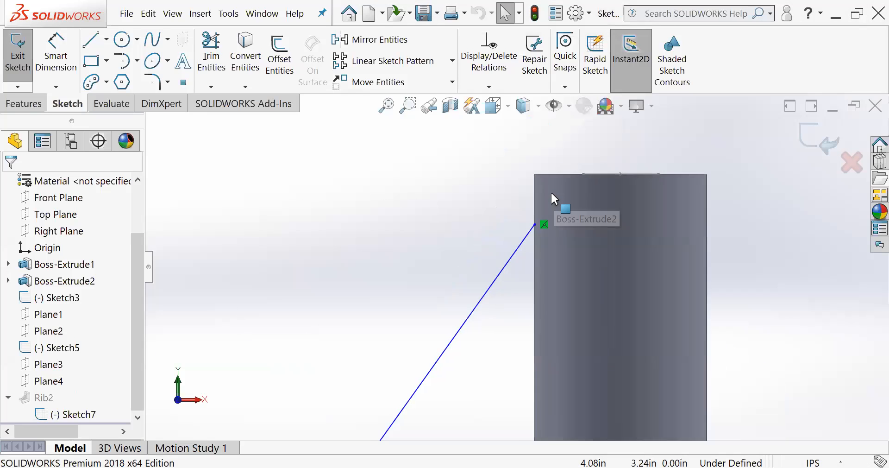
left_click_drag(523, 246, 524, 174)
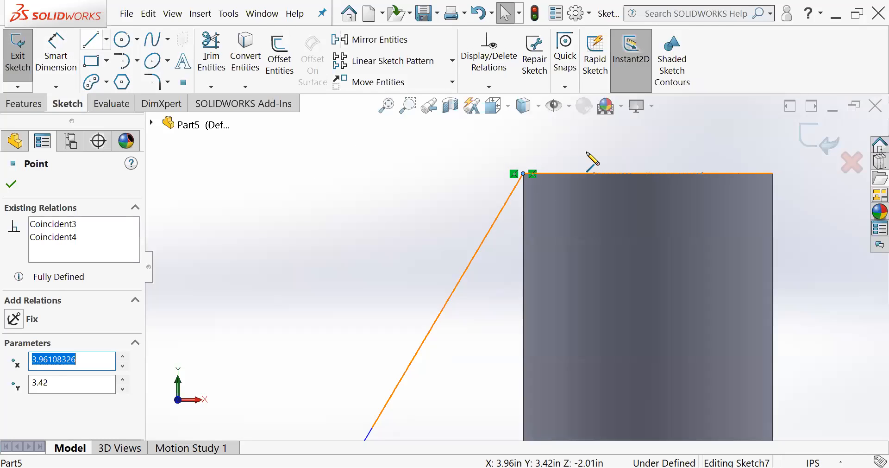
- Sketch a horizontal line about 0.3 in long from the sloped line's upper endpoint inward along the cylinder's top edge
left_click(532, 173)
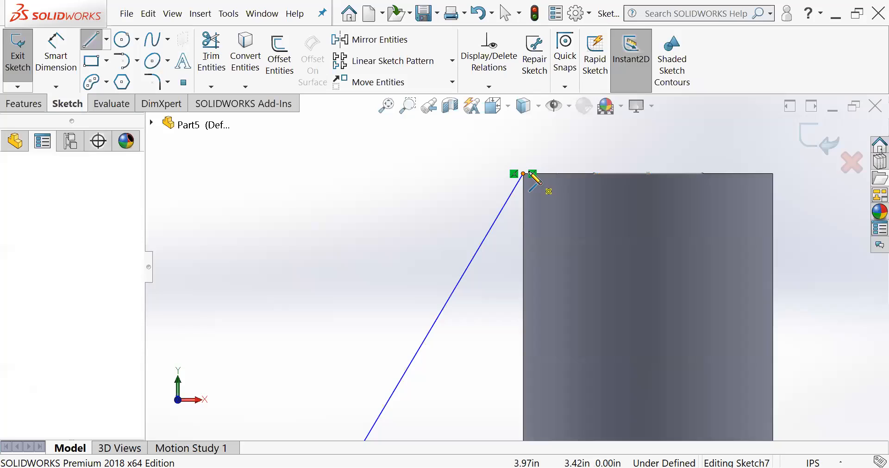
left_click(573, 174)
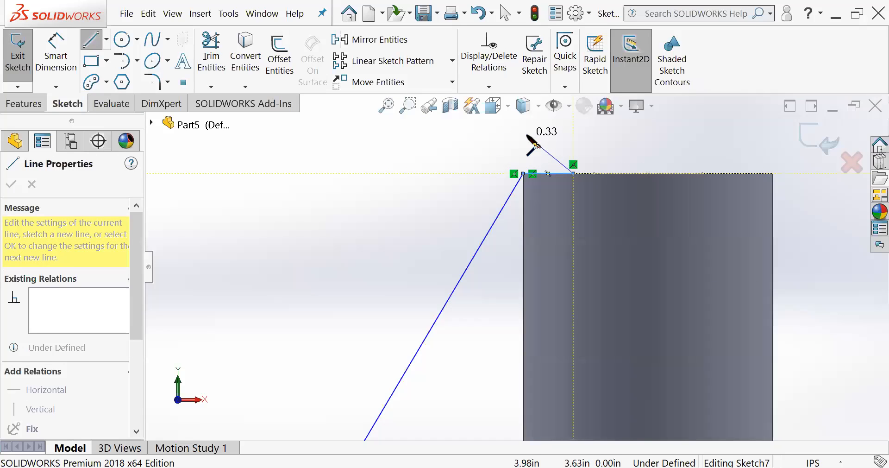
key("Escape")
middle_click_drag(549, 175, 509, 249)
scroll(500, 233, "up", 3)
scroll(512, 314, "down", 2)
scroll(507, 324, "up", 3)
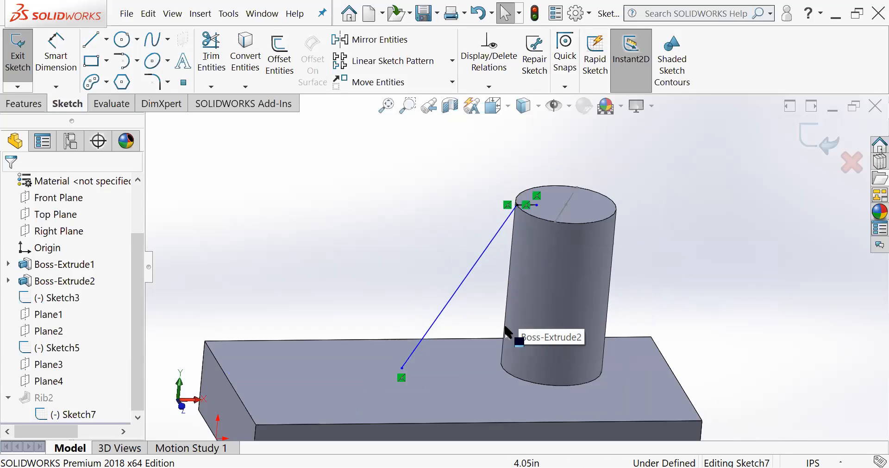
- Exit Sketch7 to rebuild the rib with the line extended along the cylinder's top edge
scroll(500, 331, "down", 1)
left_click(809, 136)
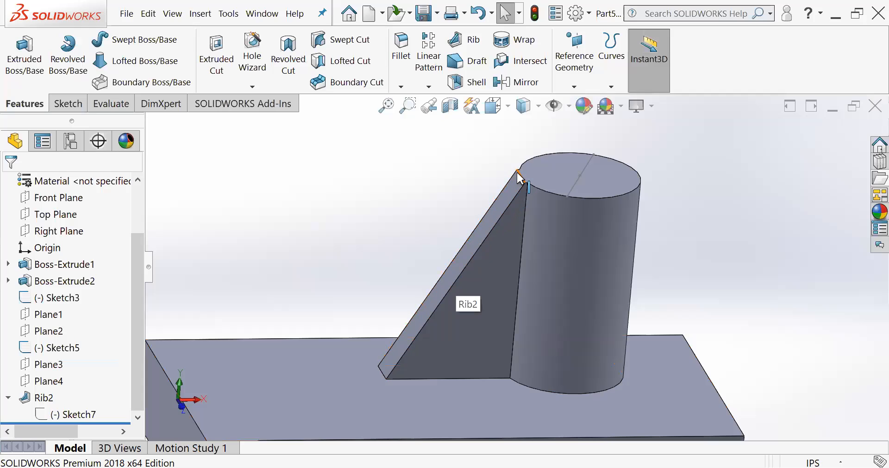
- Examine the rebuilt rib from several angles and close up, focusing on where its upper corners meet the cylinder's top edge
scroll(527, 179, "down", 5)
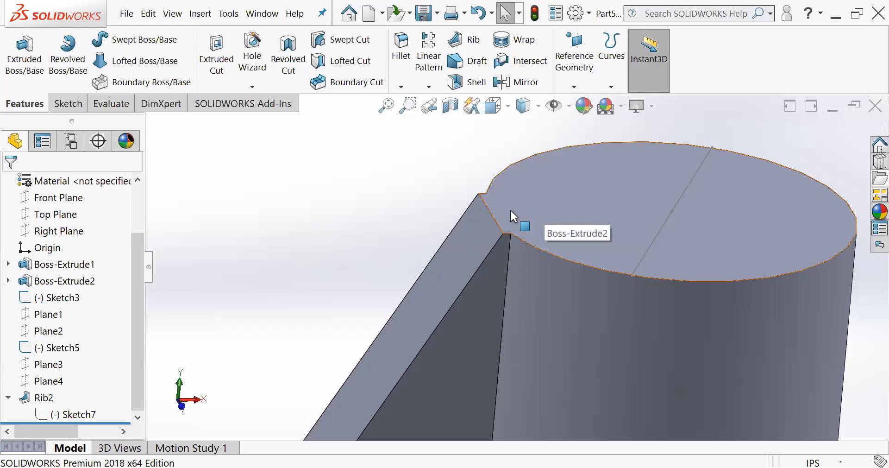
scroll(511, 274, "up", 2)
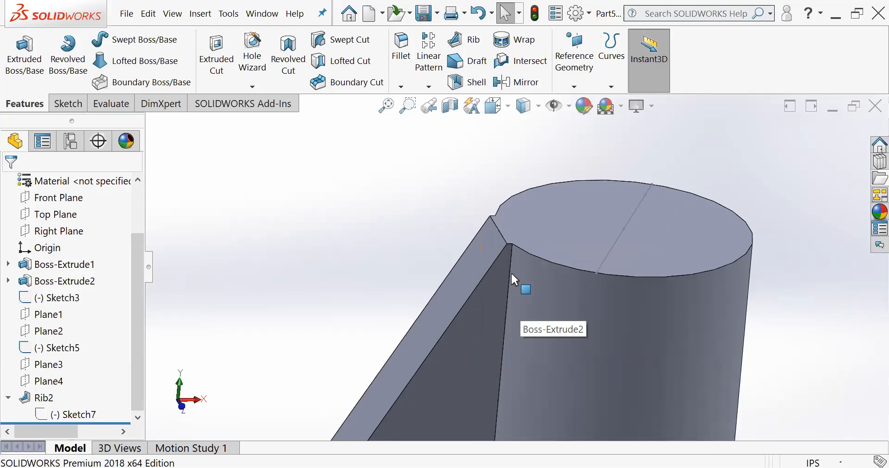
scroll(512, 273, "up", 2)
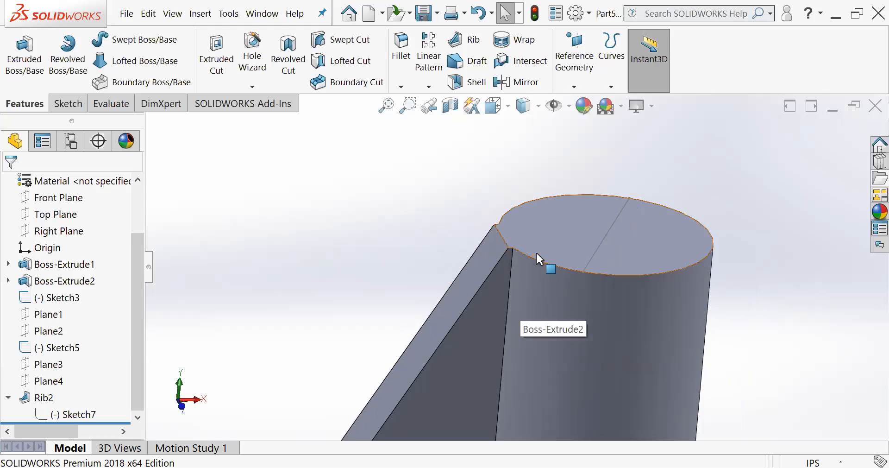
scroll(509, 234, "down", 1)
middle_click_drag(510, 233, 516, 198)
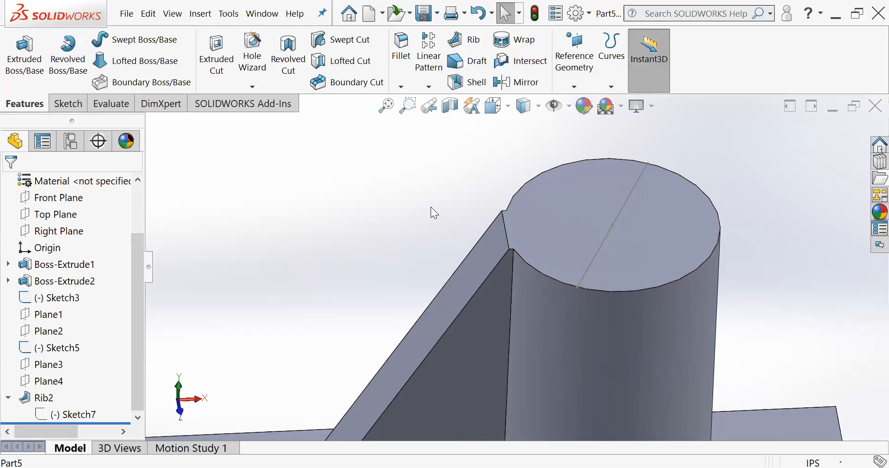
middle_click_drag(549, 235, 538, 256)
scroll(543, 288, "up", 6)
scroll(515, 284, "down", 1)
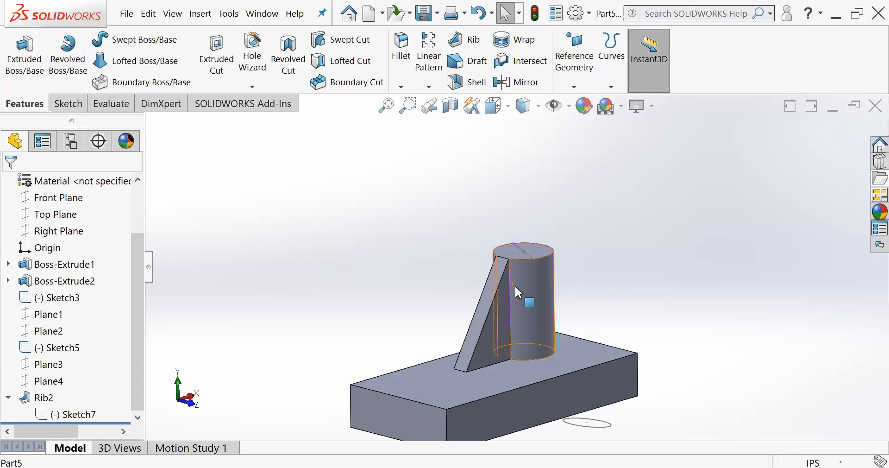
scroll(515, 284, "up", 3)
mouse_move(546, 282)
middle_mouse_down()
mouse_move(561, 272)
mouse_move(561, 291)
middle_mouse_up()
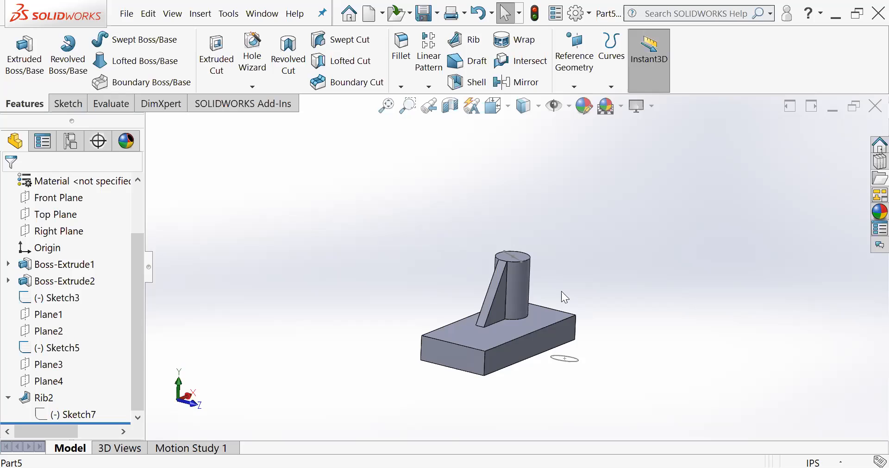
scroll(523, 261, "down", 8)
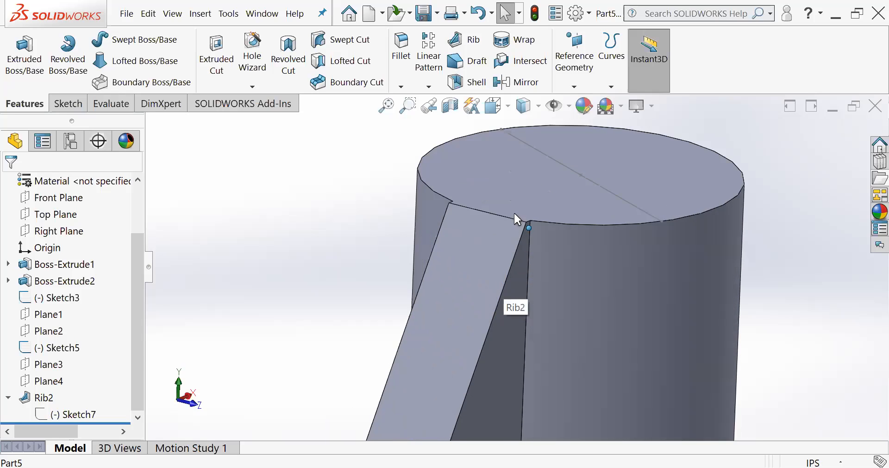
scroll(572, 222, "down", 2)
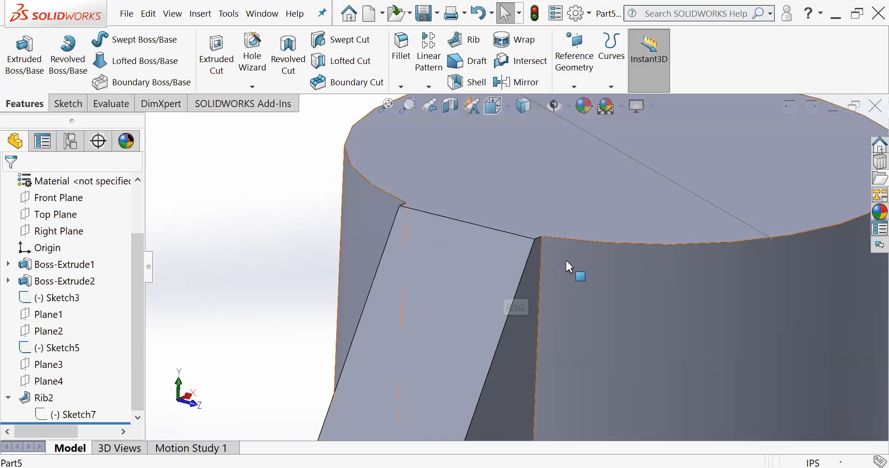
scroll(565, 258, "up", 2)
middle_click_drag(516, 219, 502, 218)
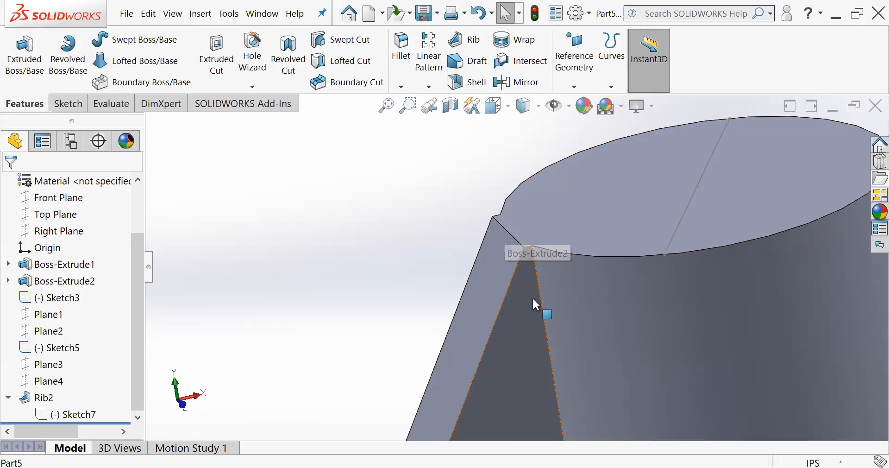
scroll(549, 305, "up", 2)
middle_click_drag(535, 305, 500, 299)
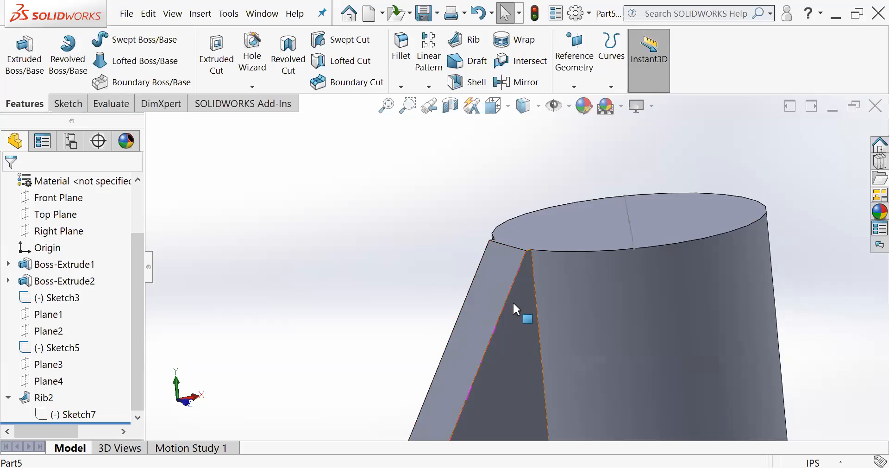
scroll(513, 315, "down", 2)
scroll(512, 355, "up", 5)
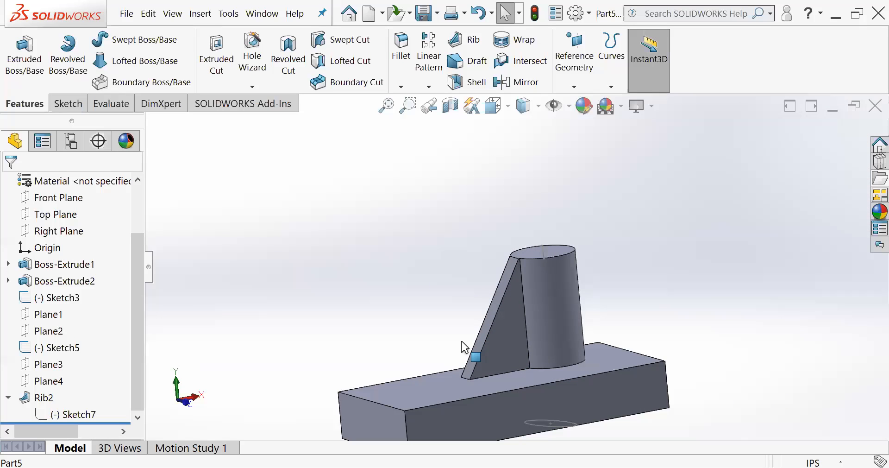
scroll(537, 293, "down", 5)
scroll(494, 260, "down", 5)
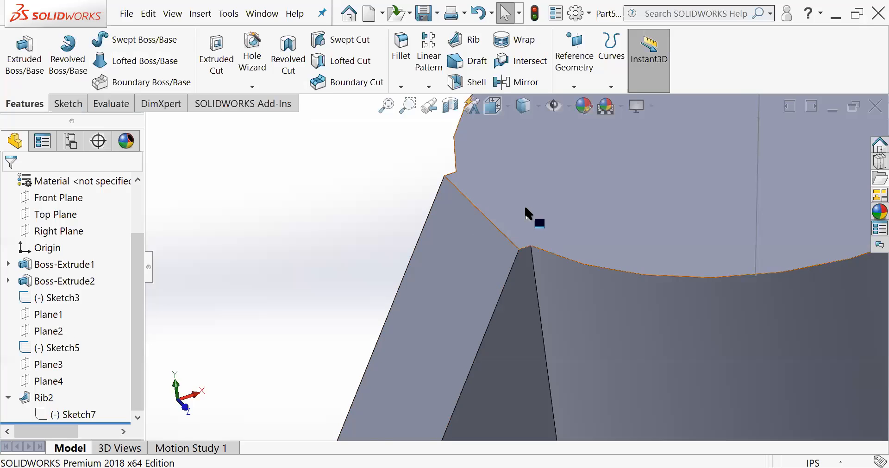
scroll(505, 237, "up", 3)
scroll(506, 232, "down", 2)
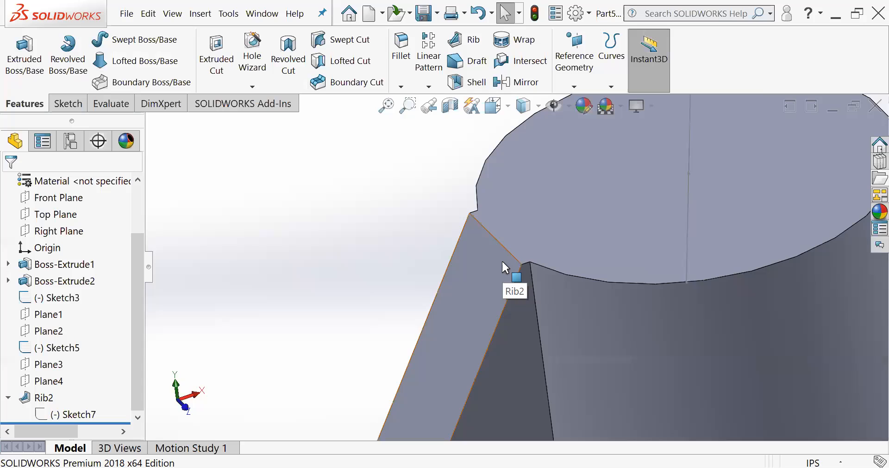
scroll(502, 259, "down", 1)
scroll(502, 269, "up", 3)
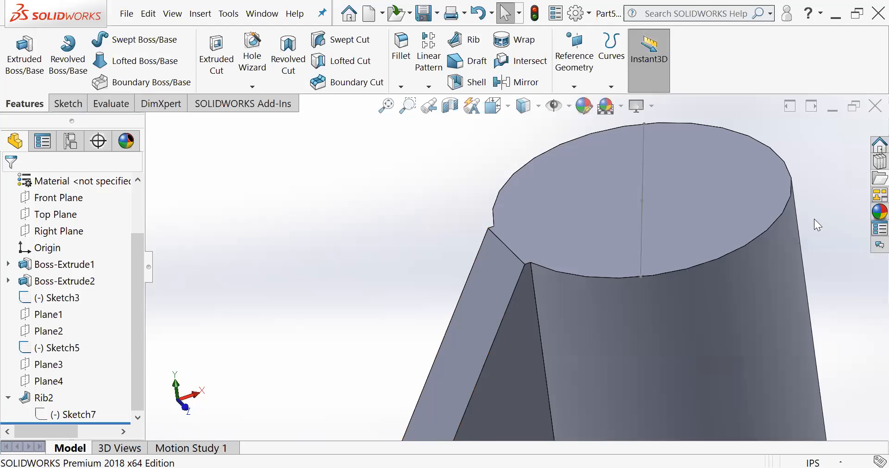
scroll(509, 370, "up", 5)
scroll(484, 295, "down", 2)
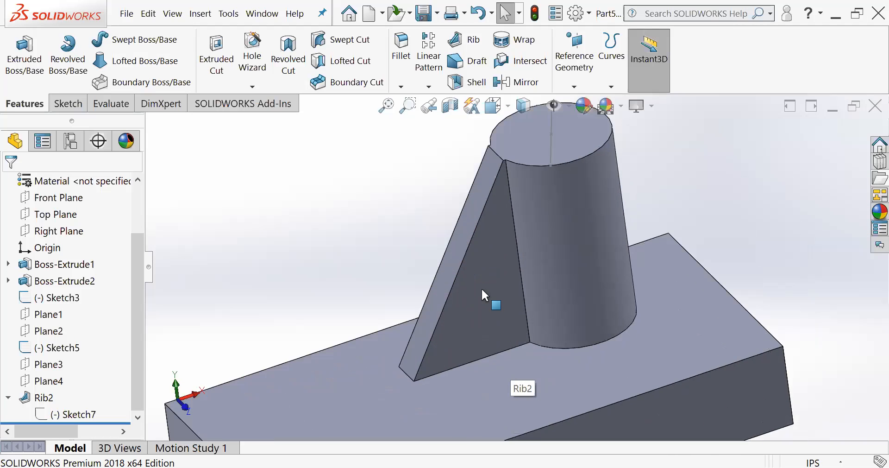
- Delete the Rib2 feature together with its Sketch7, keeping the reference planes
left_click(36, 411)
key("Delete")
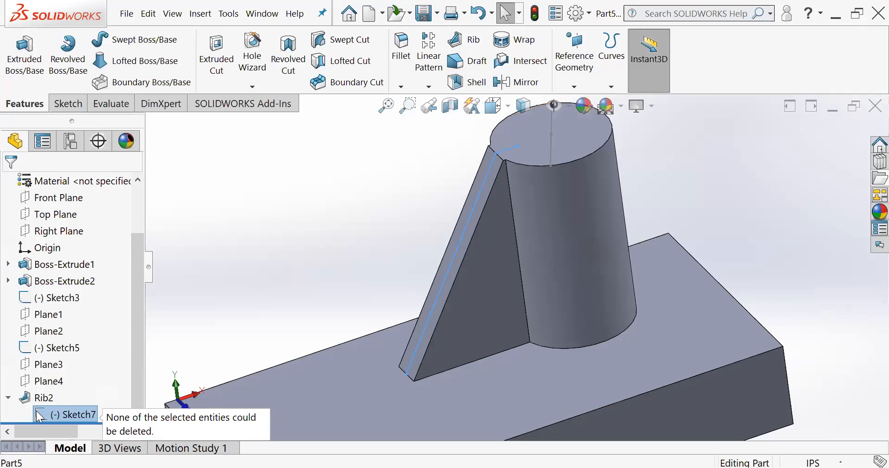
left_click(41, 399)
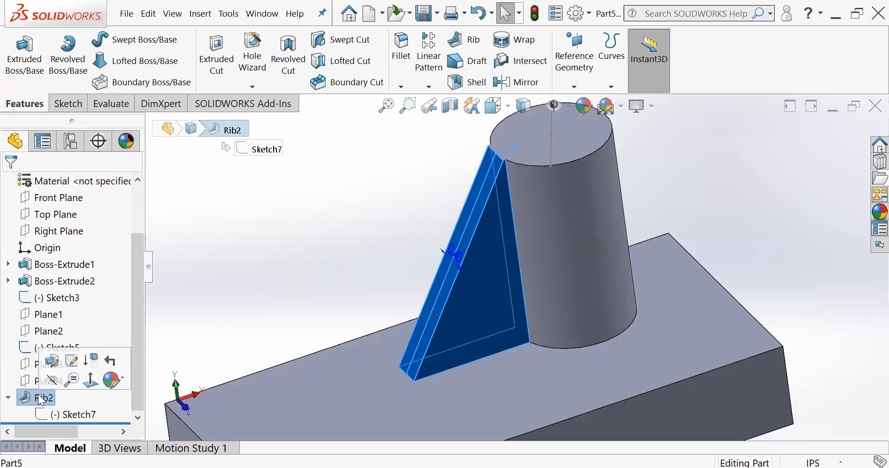
key("Delete")
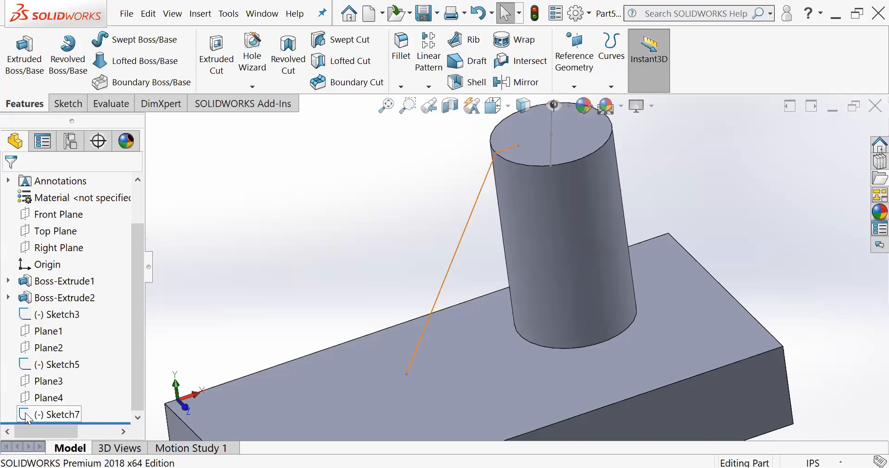
left_click(29, 415)
key("Delete")
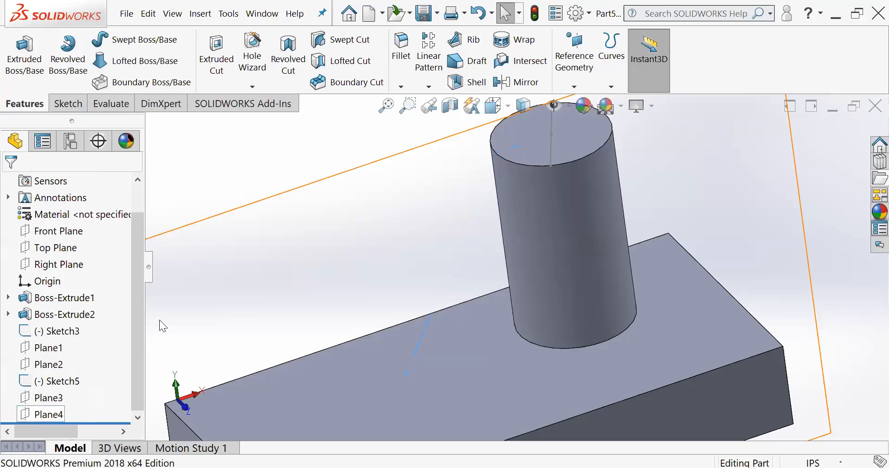
- Start a new sketch on Plane4, the plane through the cylinder and block, and view it face-on
scroll(740, 238, "up", 4)
middle_click_drag(598, 226, 599, 227)
middle_click_drag(595, 222, 573, 255)
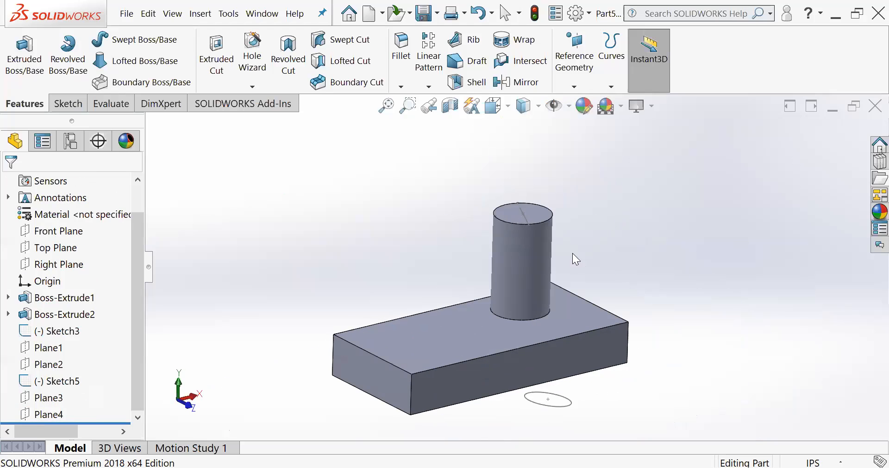
left_click(25, 414)
middle_click_drag(302, 359, 355, 333)
middle_click_drag(497, 356, 489, 349)
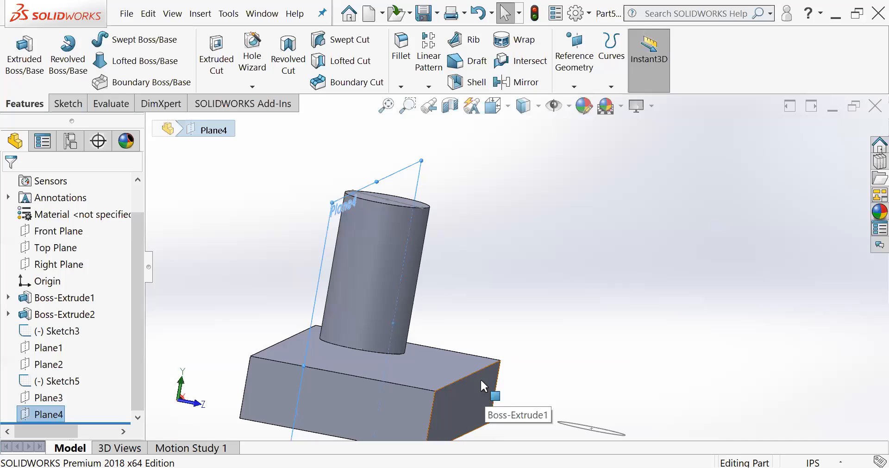
middle_click_drag(430, 298, 427, 311)
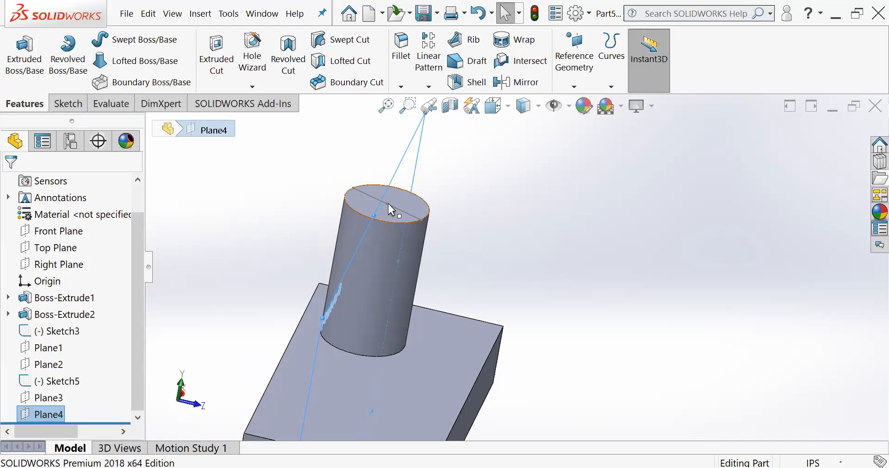
scroll(414, 313, "up", 3)
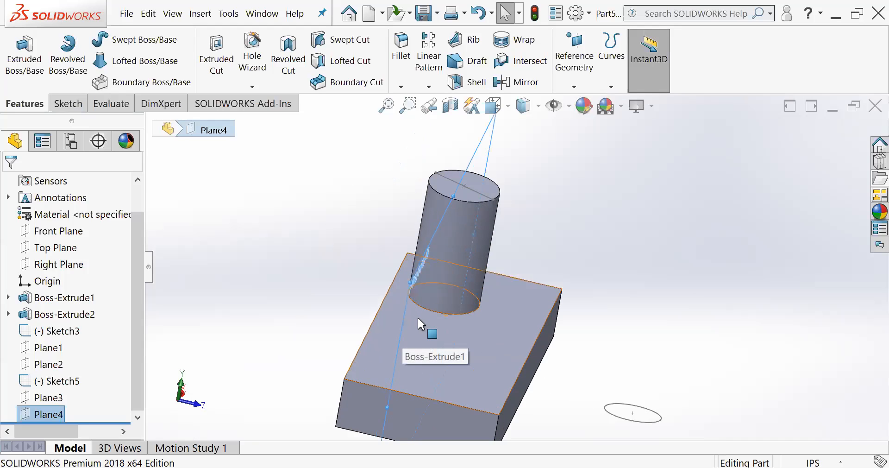
middle_click_drag(430, 271, 401, 280)
middle_click_drag(461, 259, 453, 268)
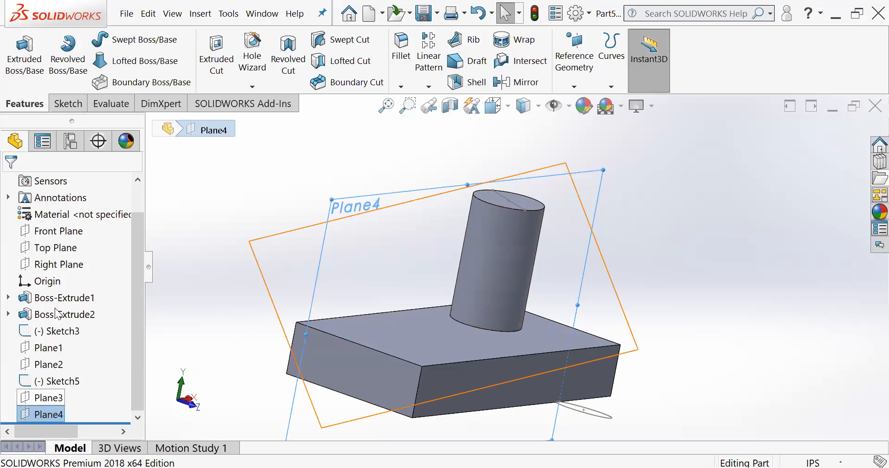
left_click(37, 60)
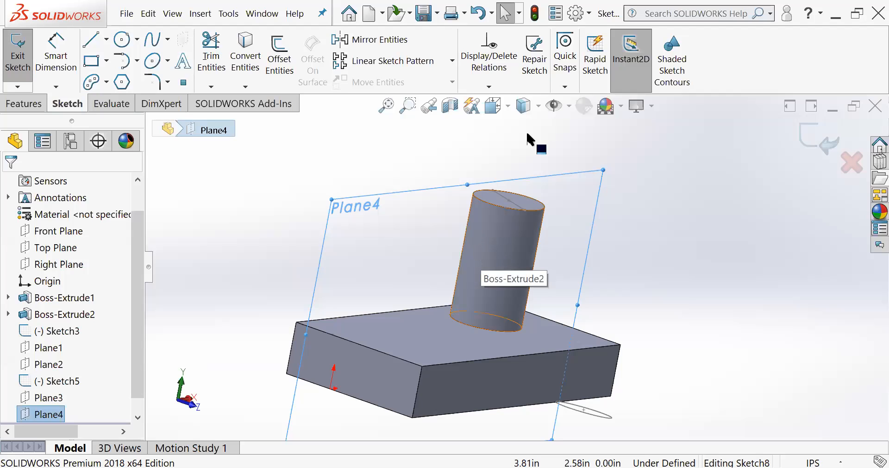
key("space")
left_click(588, 144)
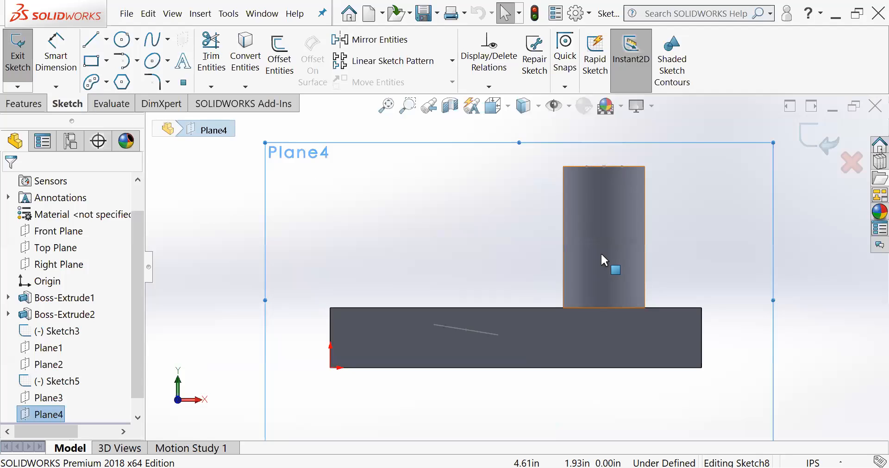
- Sketch a sloped line from about X 2.22 in on the block's top edge to the cylinder's top corner, plus a short horizontal line inward
scroll(601, 252, "down", 1)
left_click(95, 41)
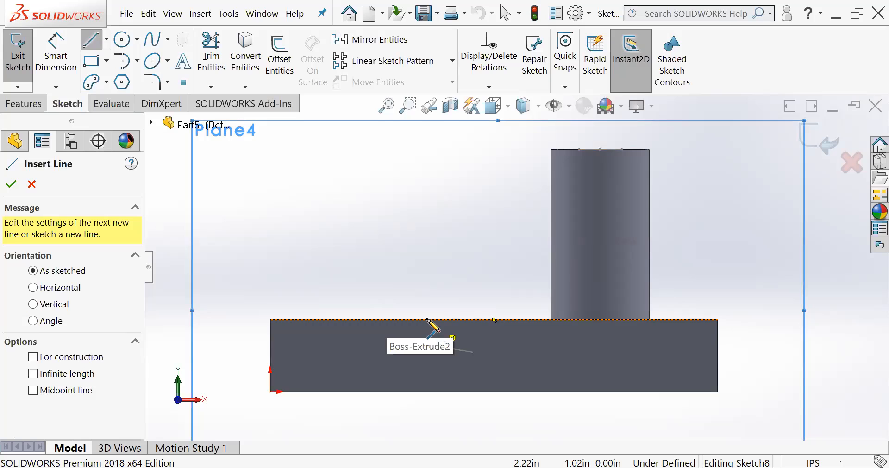
left_click(427, 318)
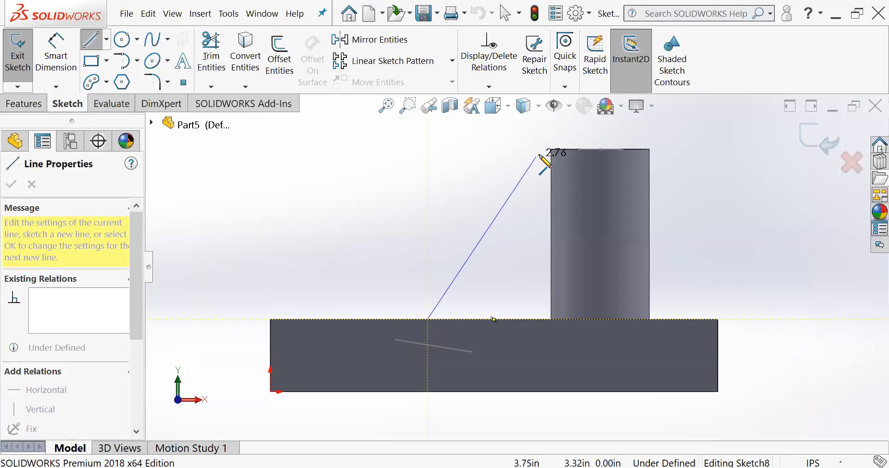
left_click(550, 150)
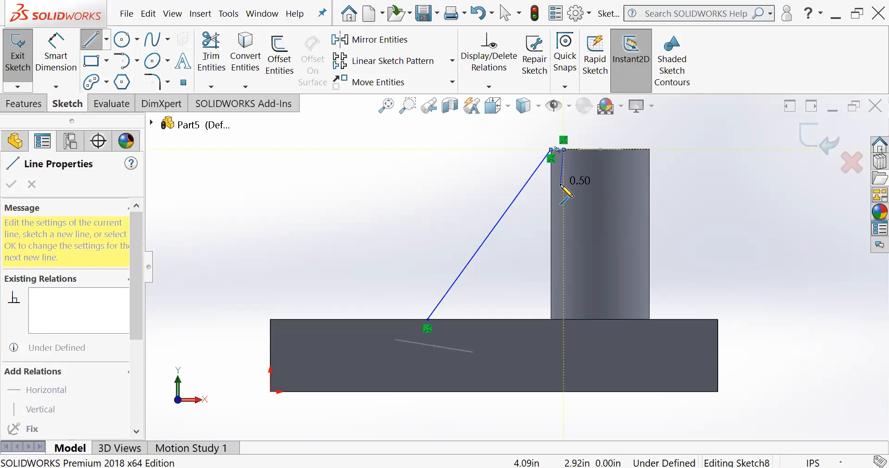
key("Escape")
- Create a rib from the sloped and horizontal sketch lines, 0.40 in thick on both sides and extruded parallel to the sketch
scroll(557, 148, "down", 2)
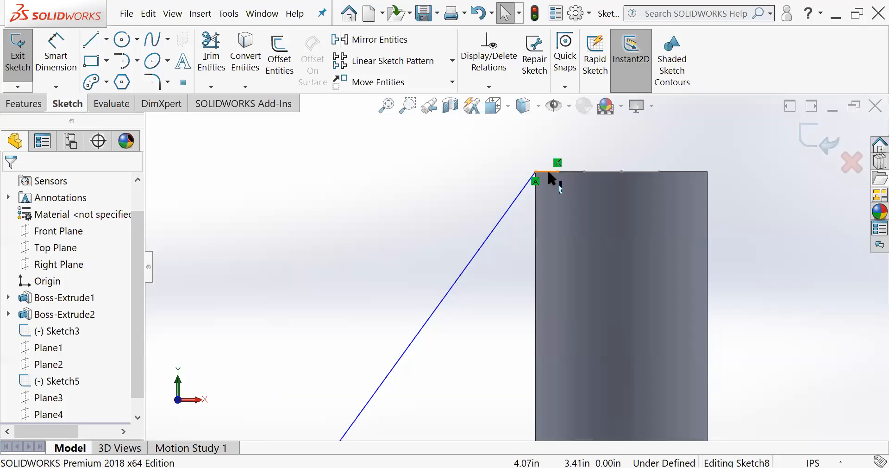
scroll(457, 308, "up", 2)
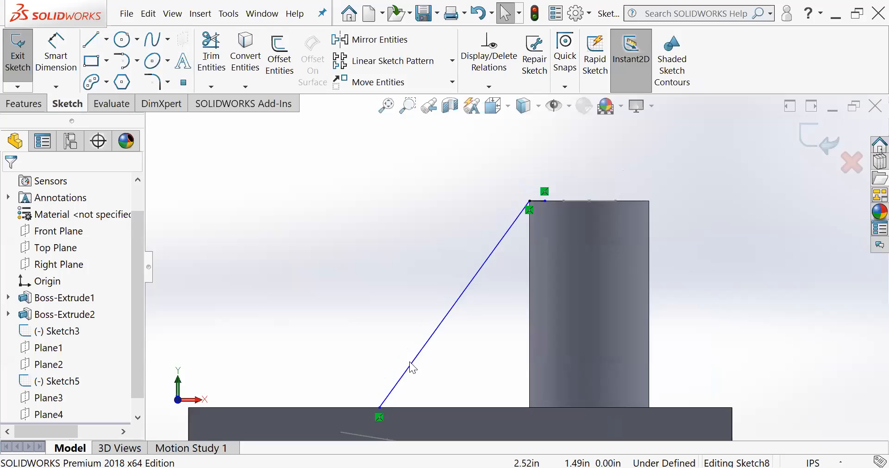
scroll(437, 376, "up", 2)
middle_click_drag(534, 270, 545, 312)
middle_click_drag(498, 220, 504, 256)
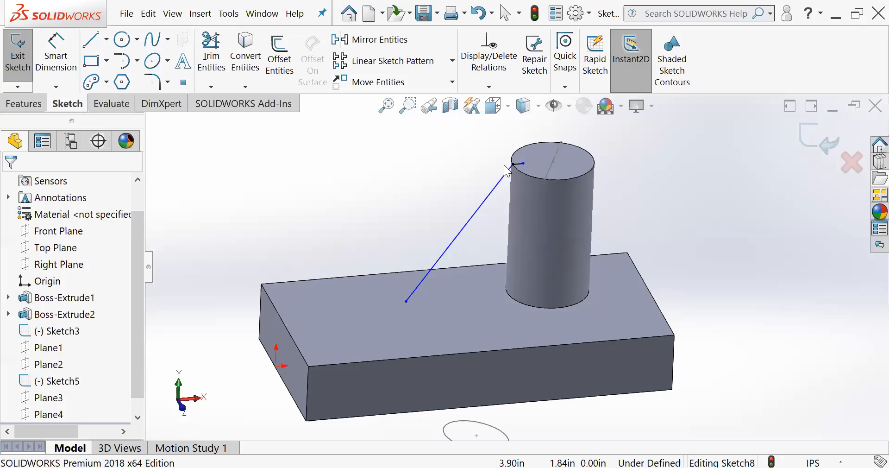
scroll(478, 262, "down", 1)
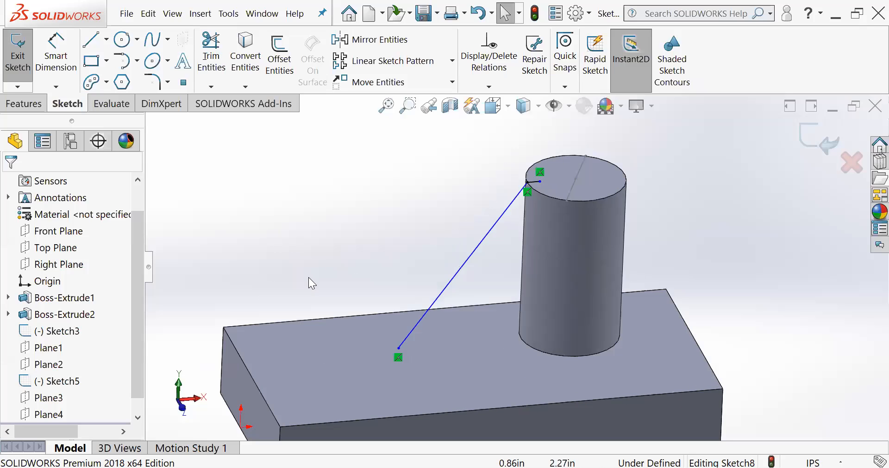
left_click(23, 103)
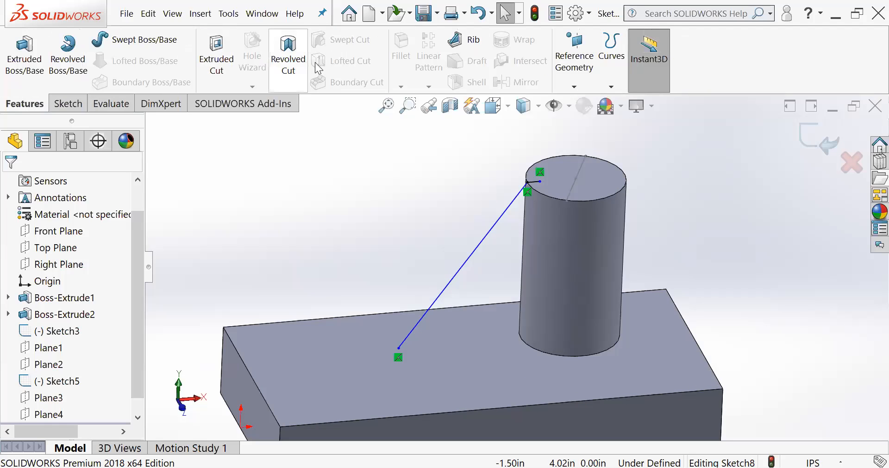
left_click(459, 41)
middle_click_drag(472, 184, 489, 242)
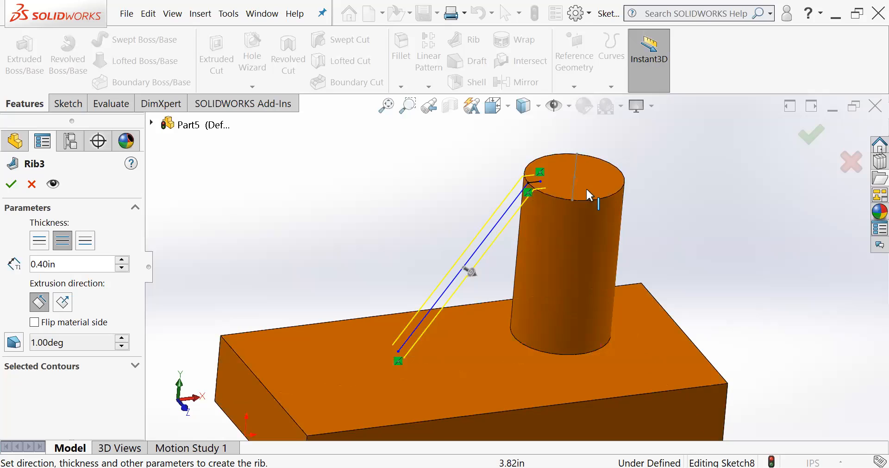
scroll(537, 194, "down", 5)
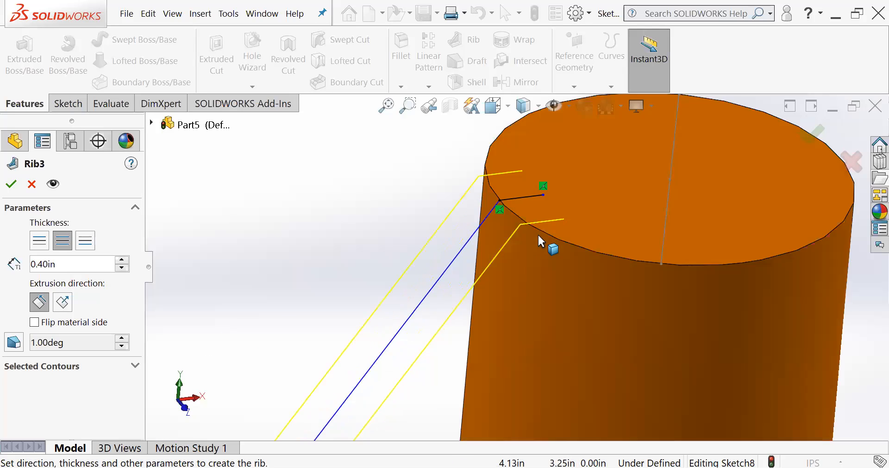
scroll(538, 233, "down", 3)
middle_click_drag(544, 256, 565, 201)
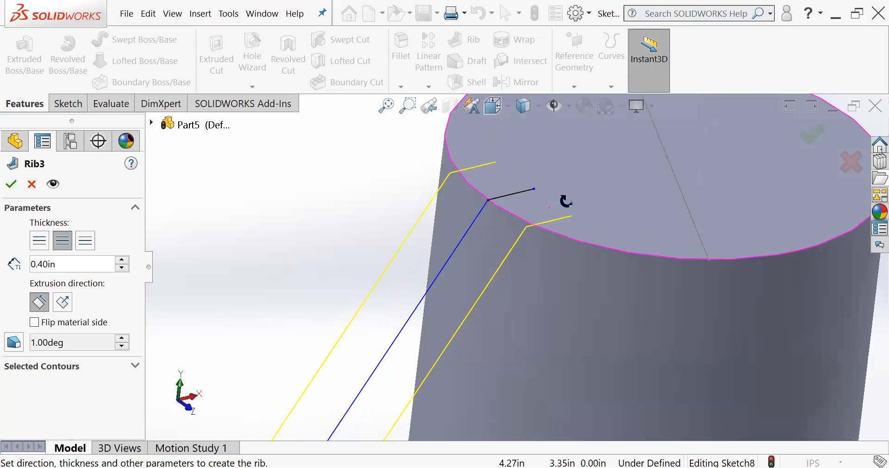
left_click(810, 136)
- Inspect the new rib from several angles, checking how its top edge joins the rim of the cylinder's top face
scroll(352, 205, "up", 3)
middle_click_drag(380, 245, 356, 232)
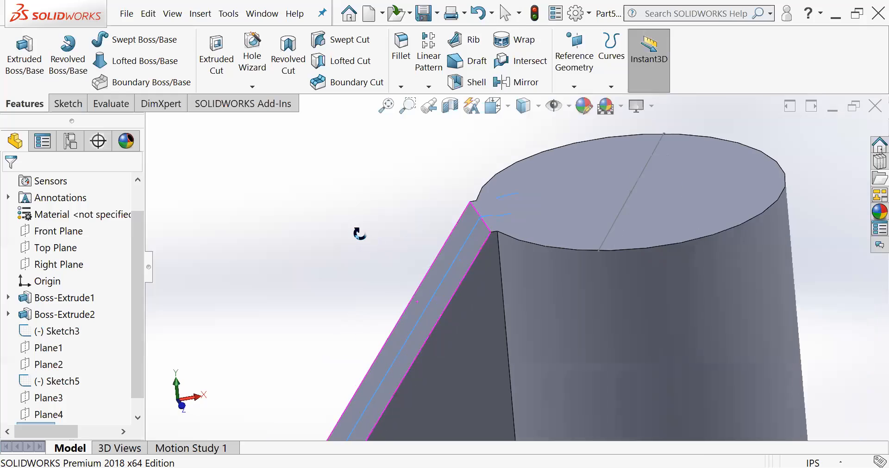
scroll(385, 291, "down", 3)
scroll(385, 291, "up", 5)
middle_click_drag(475, 307, 498, 283)
left_click(384, 287)
scroll(486, 336, "down", 2)
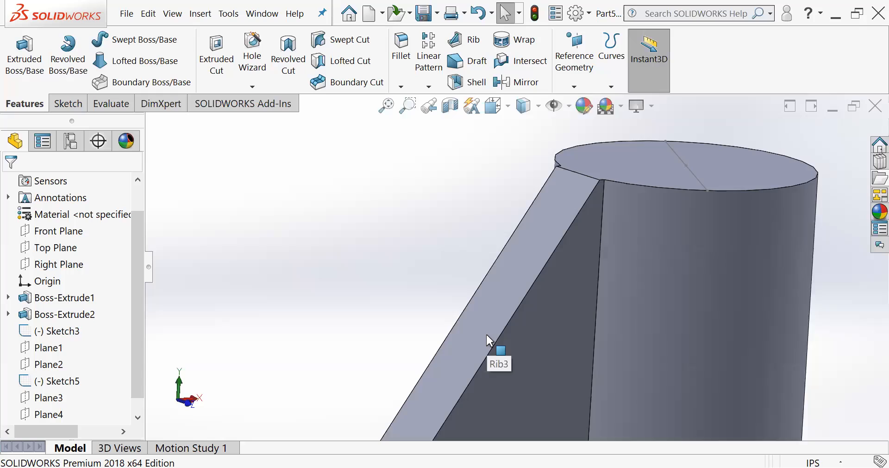
scroll(486, 335, "up", 9)
middle_click_drag(506, 330, 548, 319)
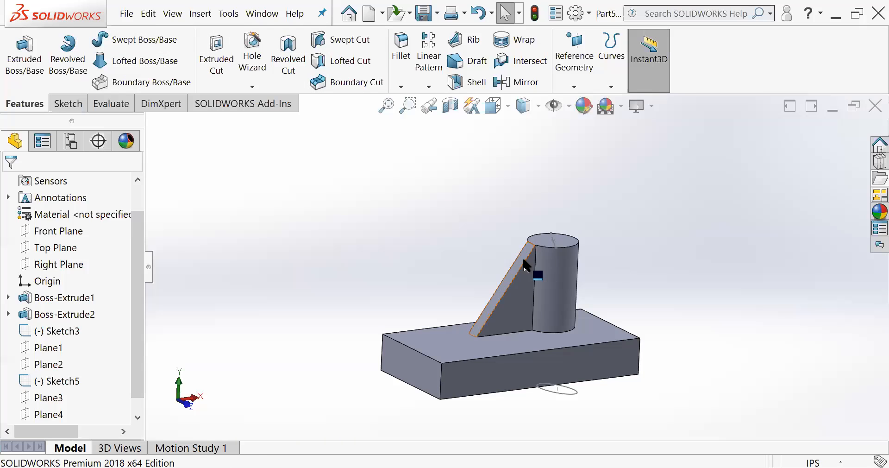
scroll(535, 252, "down", 6)
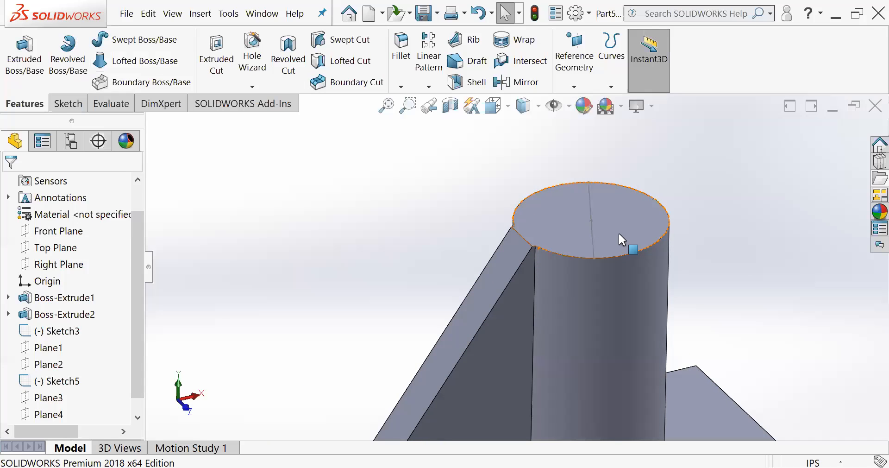
scroll(523, 264, "up", 2)
middle_click_drag(558, 270, 519, 258)
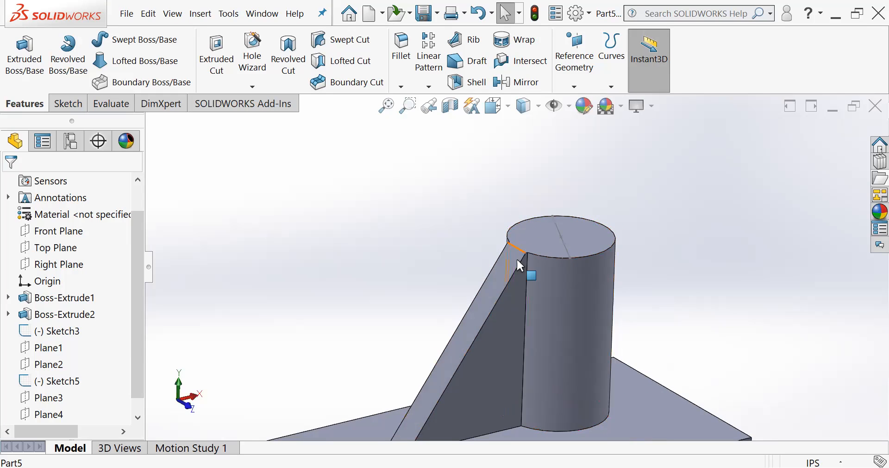
scroll(520, 265, "down", 2)
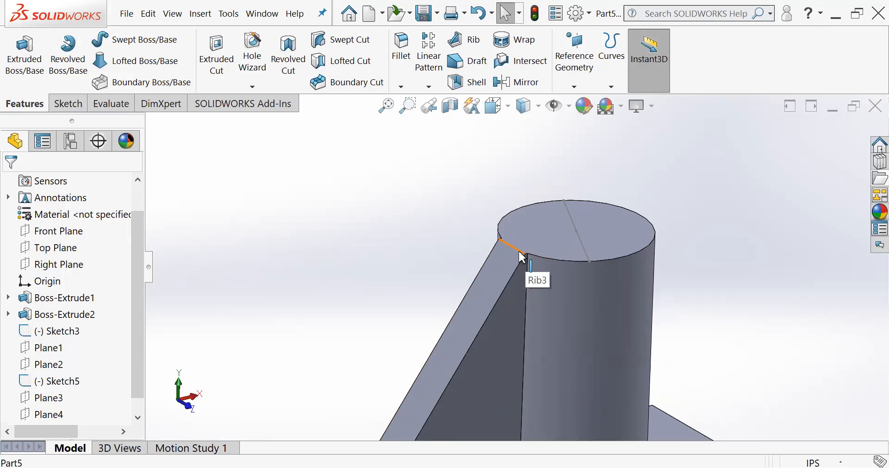
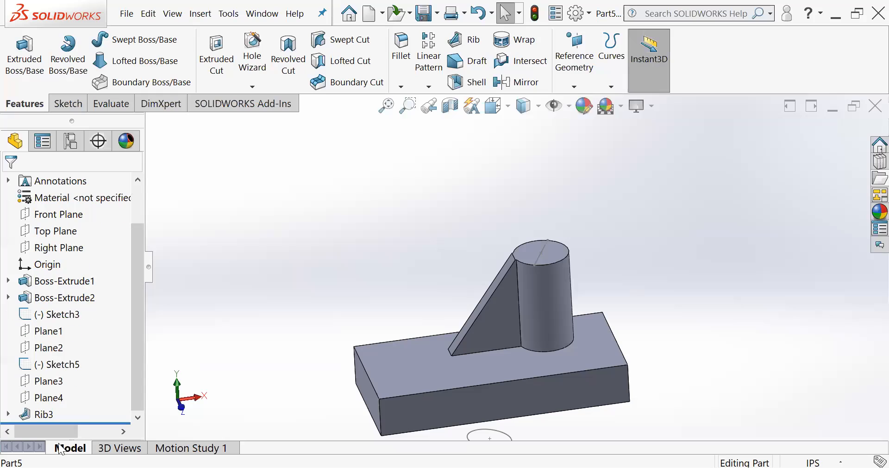
- Remove the rib between the block and the cylinder together with its leftover sketch
left_click(42, 414)
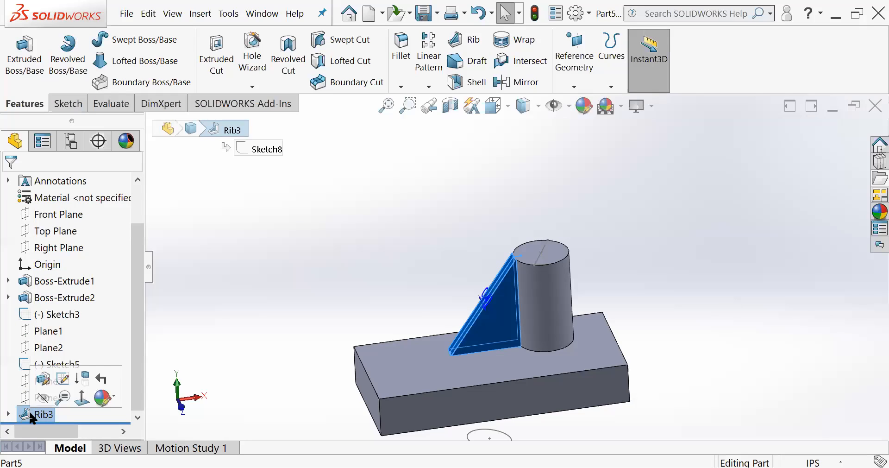
key("ctrl+z")
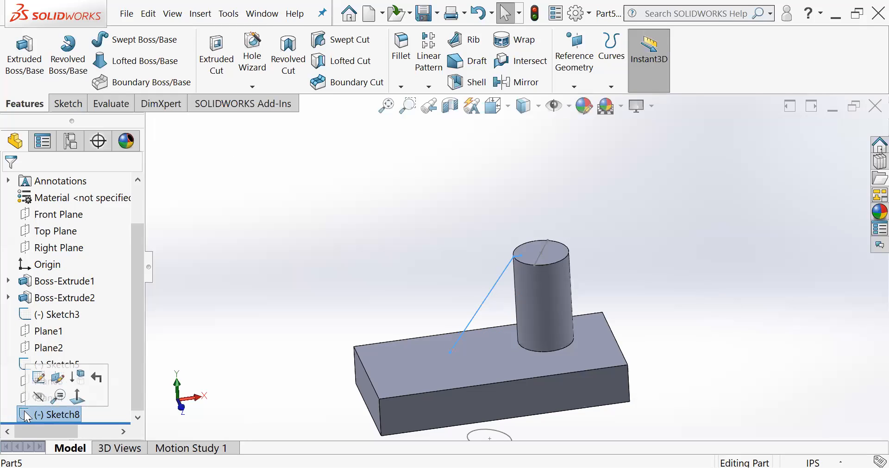
key("Delete")
- Start a new sketch on Plane4 and turn the view normal to it
mouse_move(386, 339)
middle_mouse_down()
mouse_move(428, 288)
mouse_move(430, 327)
mouse_move(545, 404)
mouse_move(510, 286)
mouse_move(443, 378)
mouse_move(520, 242)
mouse_move(492, 349)
middle_mouse_up()
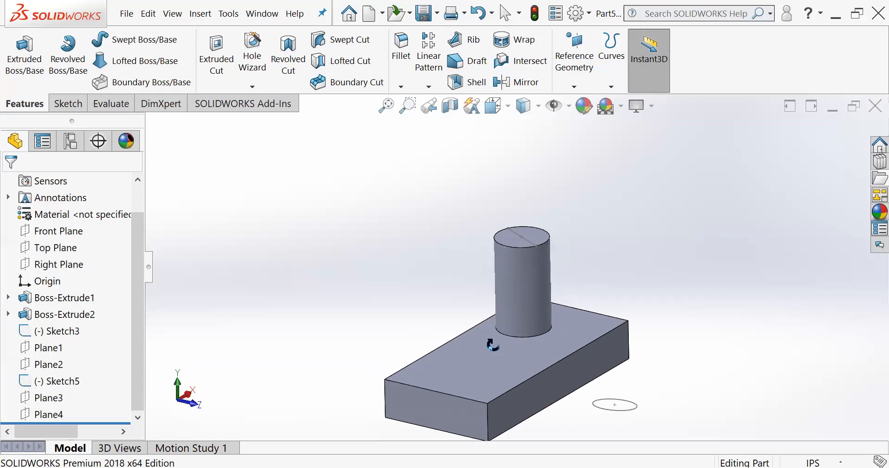
middle_click_drag(600, 313, 596, 277)
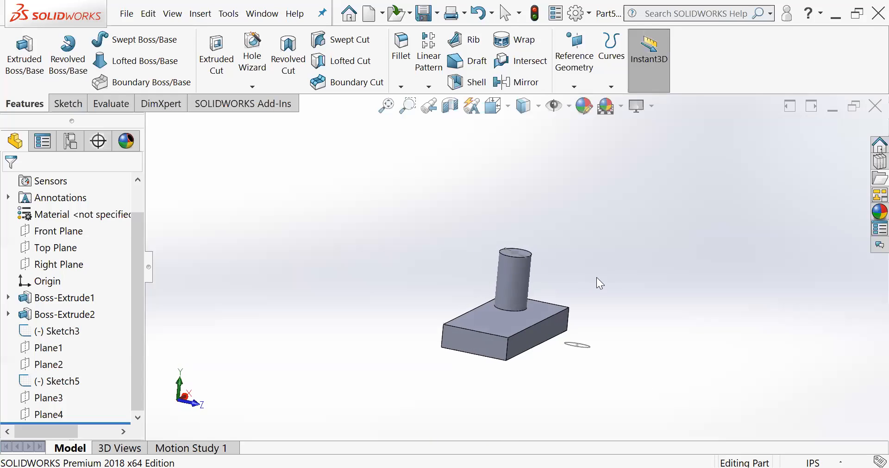
scroll(567, 334, "down", 3)
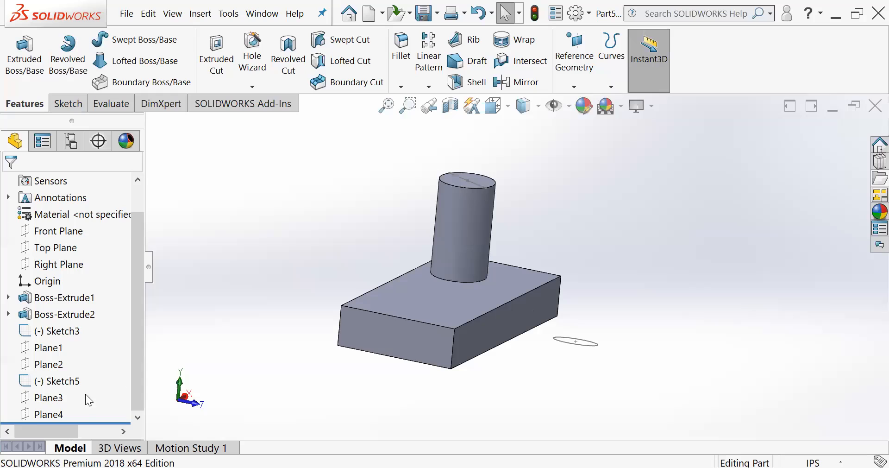
left_click(29, 414)
left_click(332, 324)
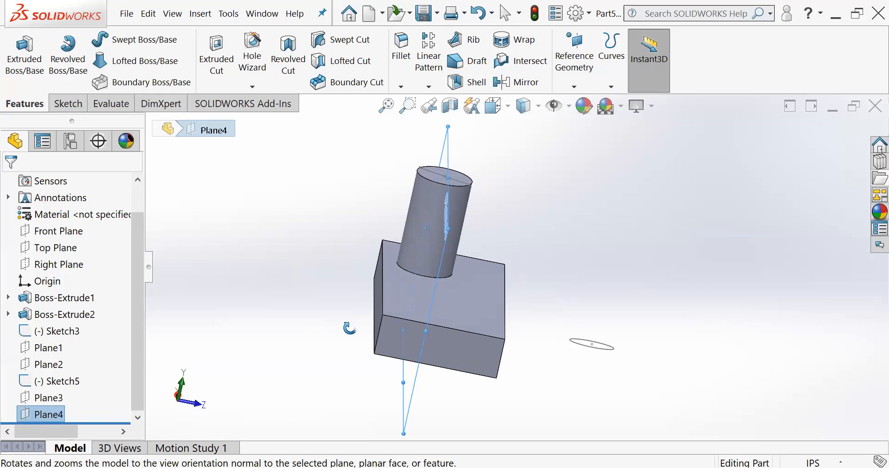
left_click(68, 103)
left_click(18, 48)
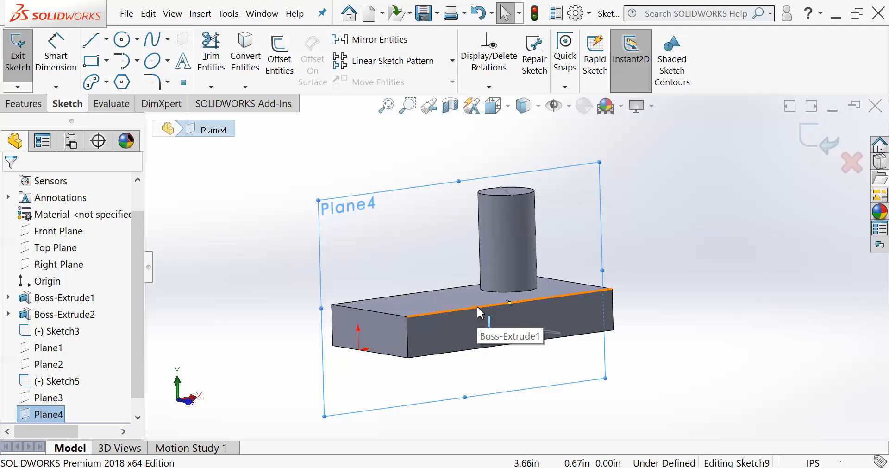
key("space")
left_click(590, 144)
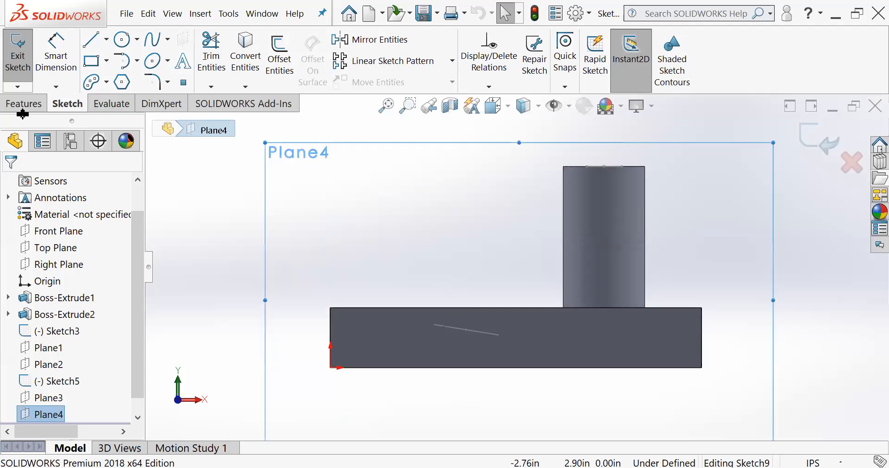
- Sketch a sloped line from about X 1.83 in on the block's top edge to the cylinder's top corner, plus a horizontal line about 0.1 in inward
left_click(91, 39)
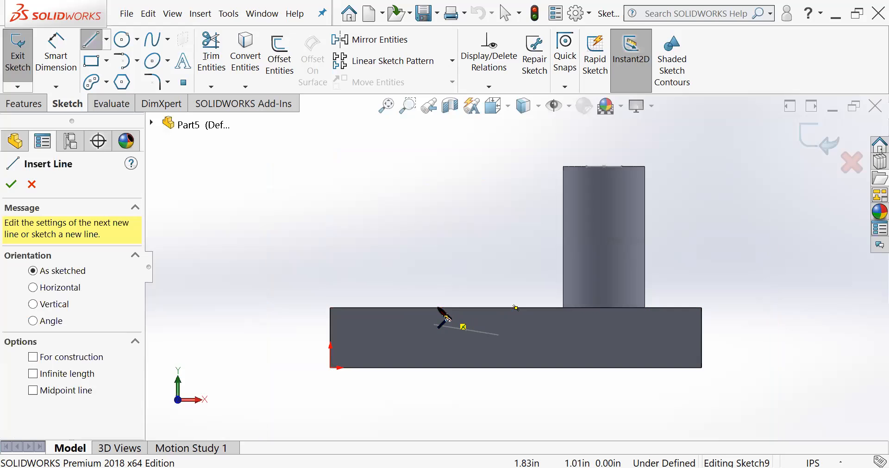
left_click(438, 306)
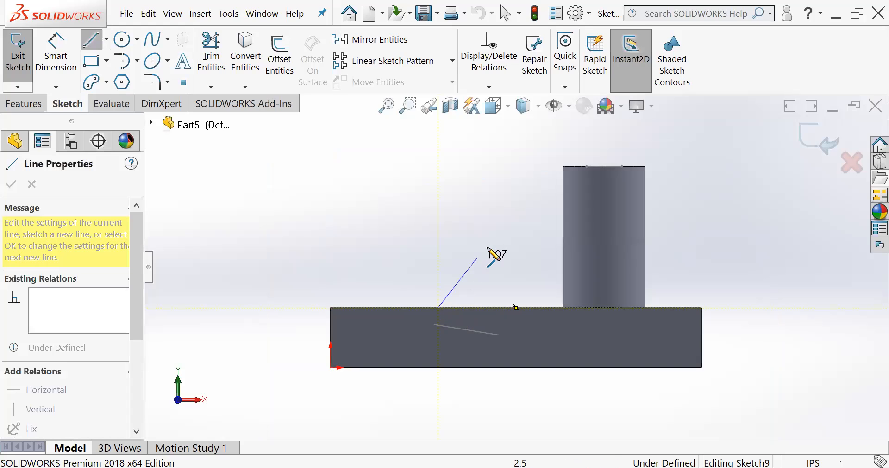
left_click(563, 166)
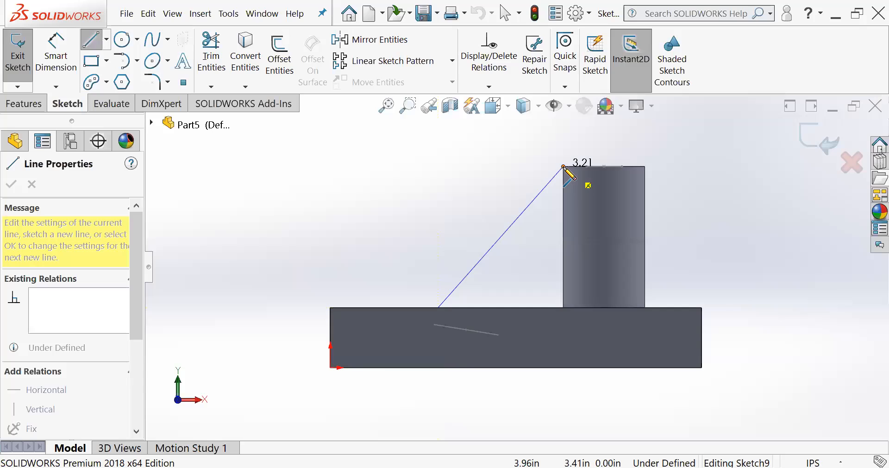
left_click(563, 166)
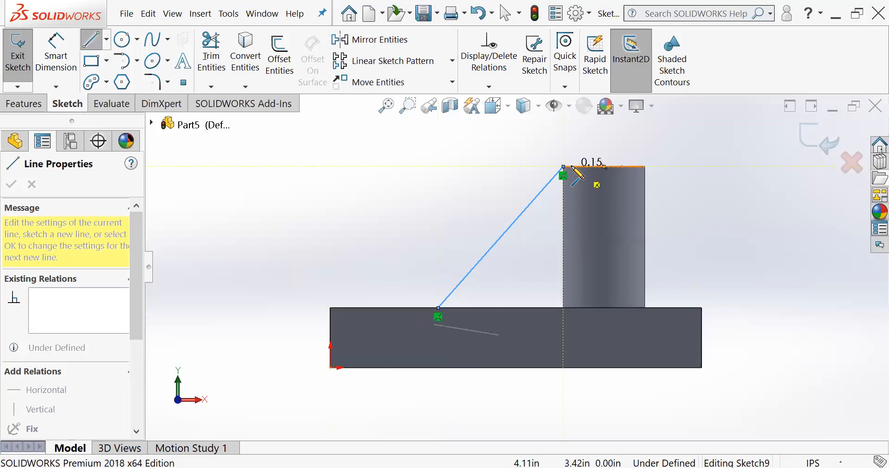
scroll(597, 166, "down", 5)
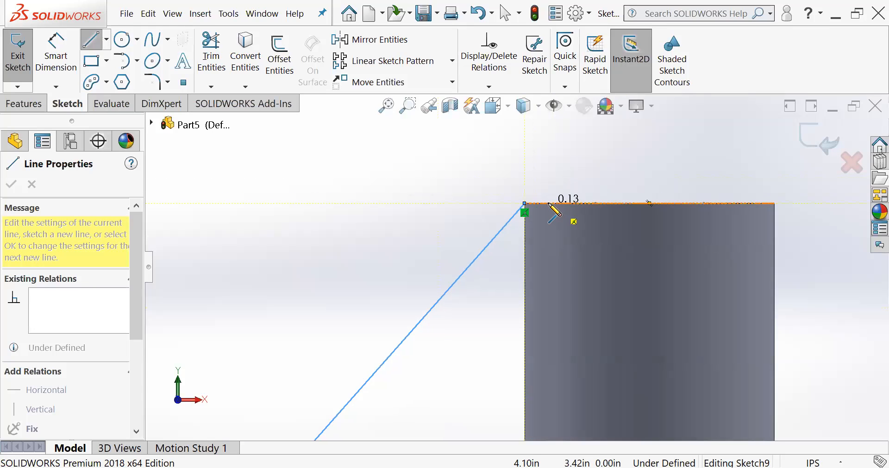
left_click(545, 203)
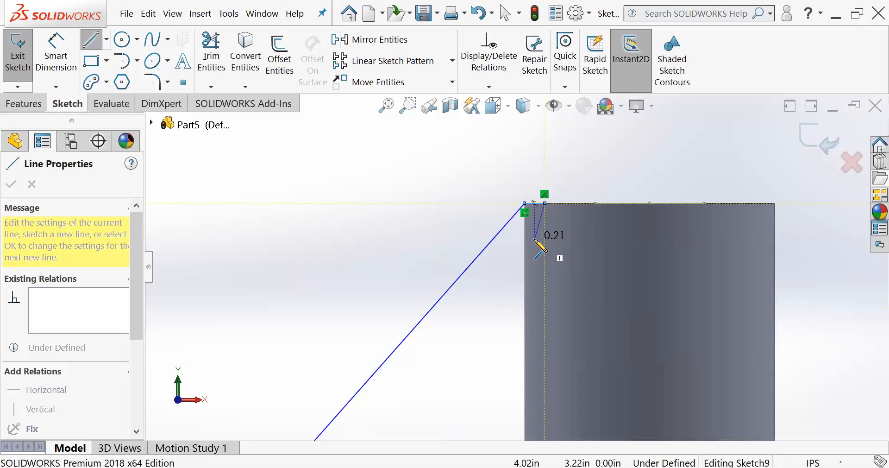
scroll(535, 240, "up", 2)
key("Escape")
- Create a rib from the sloped and horizontal lines, 0.40 in thick on both sides and extruded parallel to the sketch
middle_click_drag(531, 252, 491, 359)
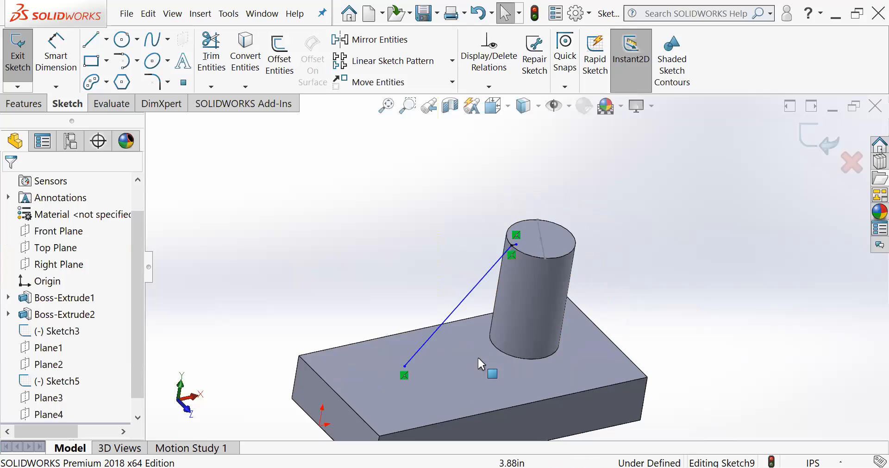
scroll(507, 250, "down", 5)
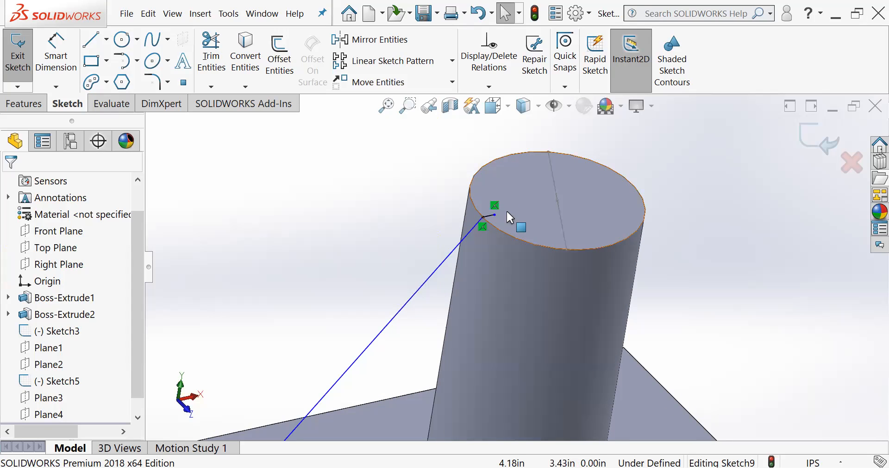
scroll(513, 238, "up", 1)
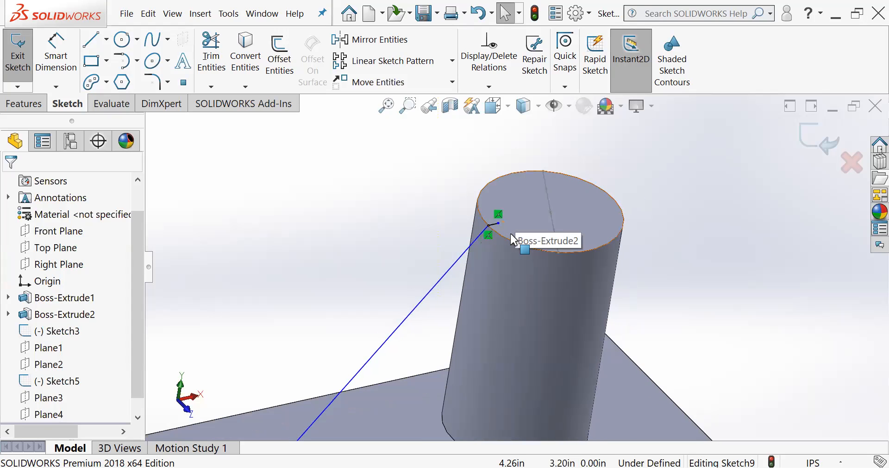
left_click(25, 103)
left_click(466, 40)
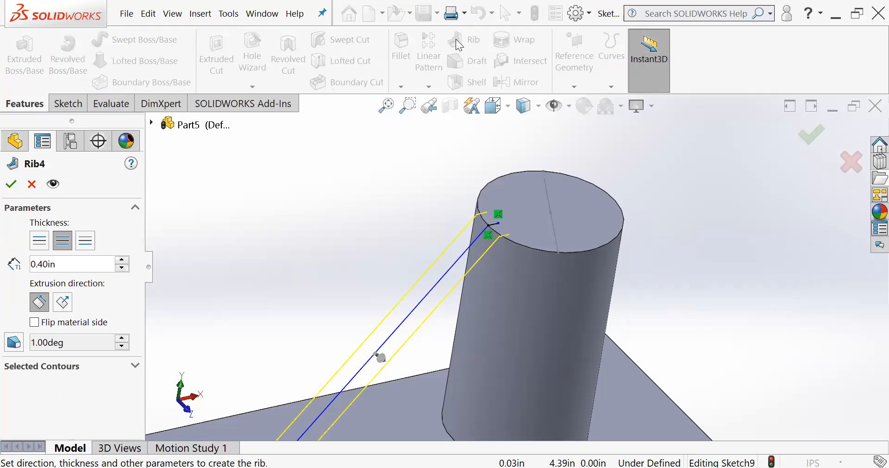
left_click(39, 241)
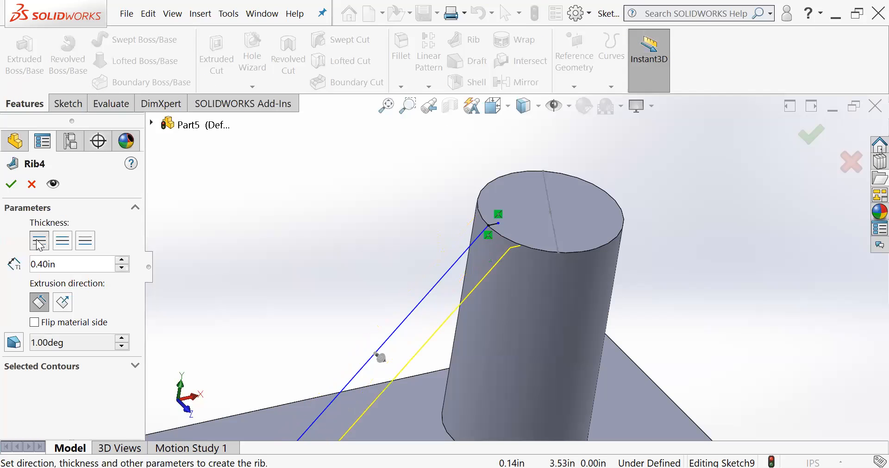
left_click(85, 241)
left_click(61, 242)
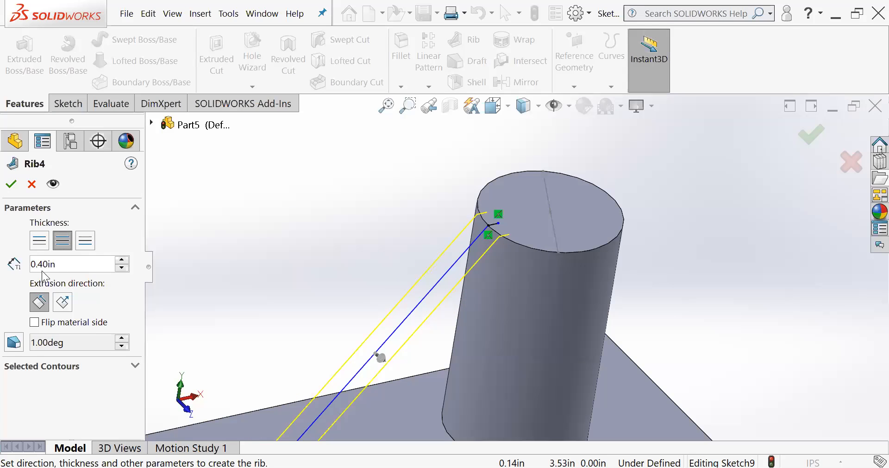
middle_click_drag(190, 281, 456, 294)
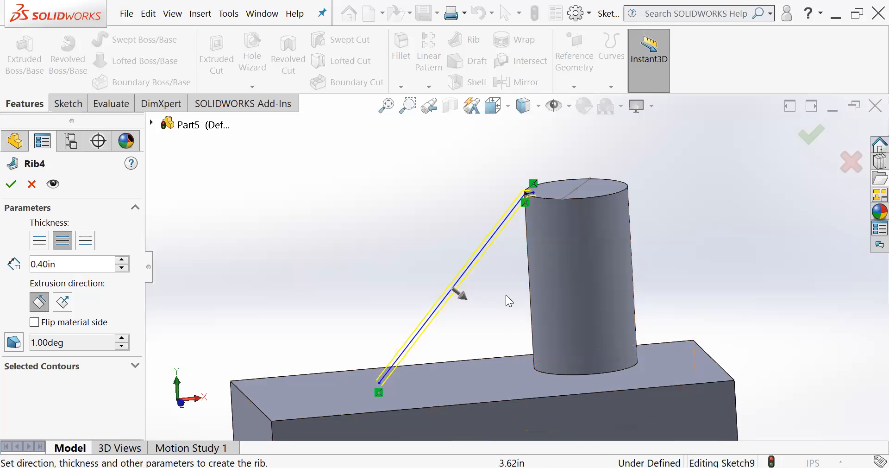
left_click(811, 134)
- Examine from several angles how the new rib meets the cylinder's top rim and side, and dismiss the unsaved-document reminder
middle_click_drag(554, 318, 611, 335)
scroll(407, 259, "down", 1)
scroll(457, 280, "down", 1)
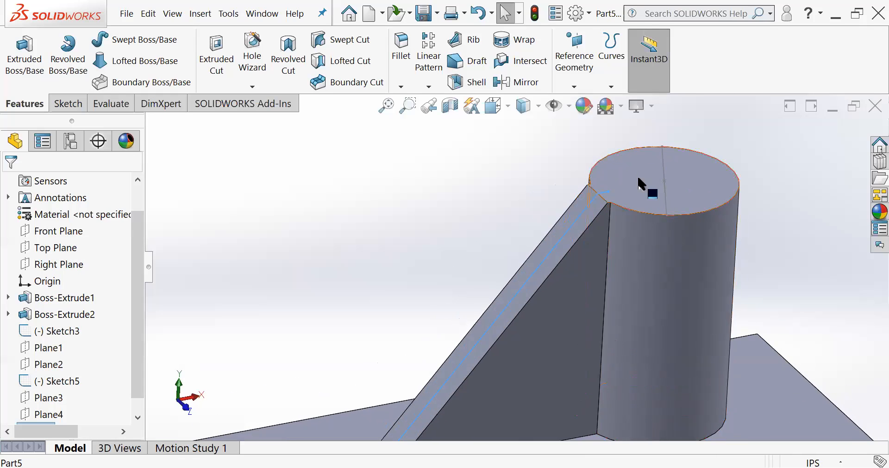
scroll(617, 204, "up", 2)
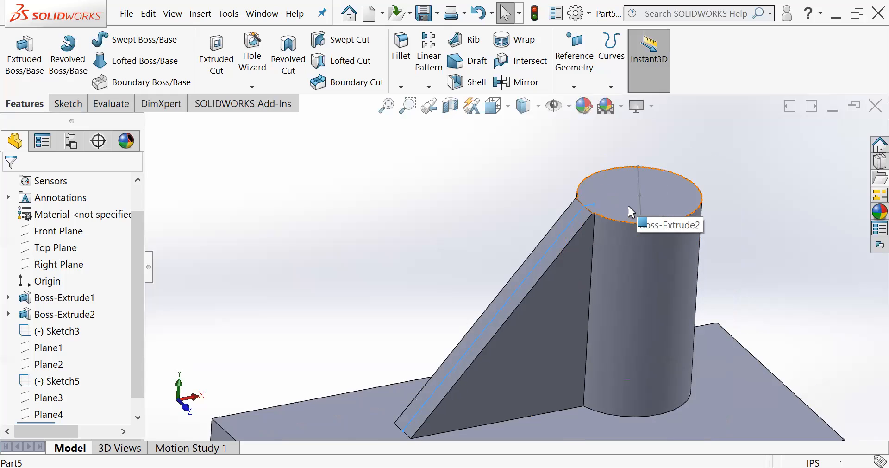
scroll(623, 204, "down", 3)
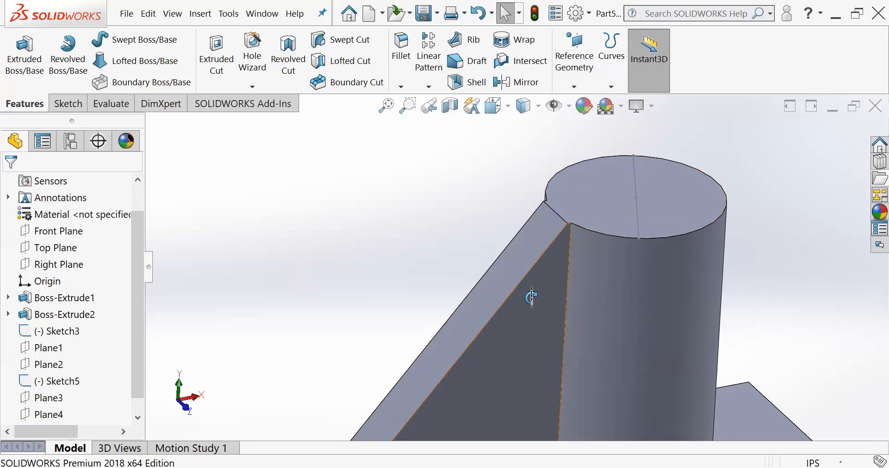
middle_click_drag(530, 295, 523, 296)
scroll(574, 283, "up", 3)
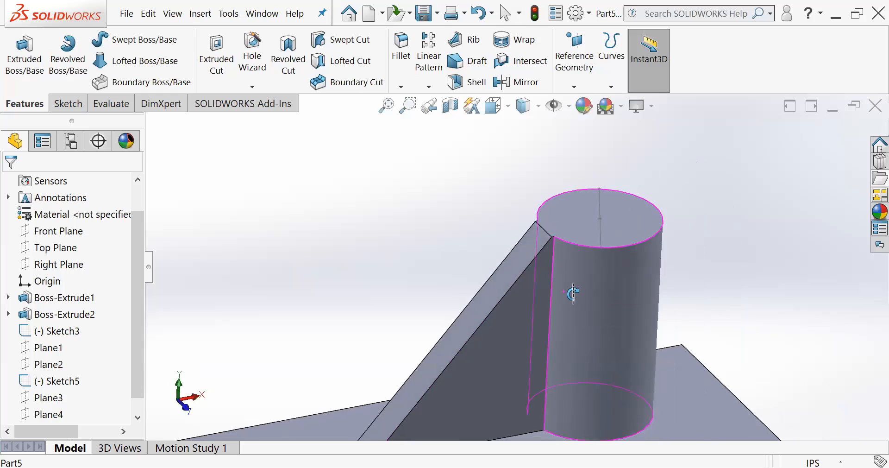
scroll(576, 293, "down", 2)
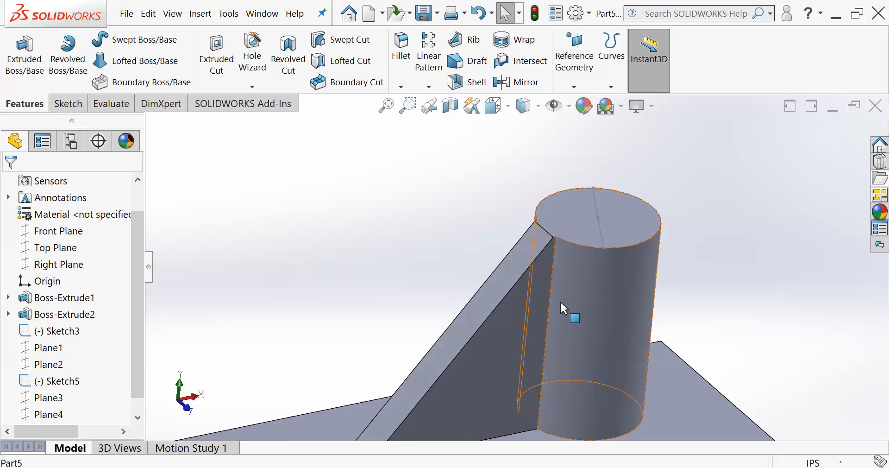
middle_click_drag(582, 284, 582, 268)
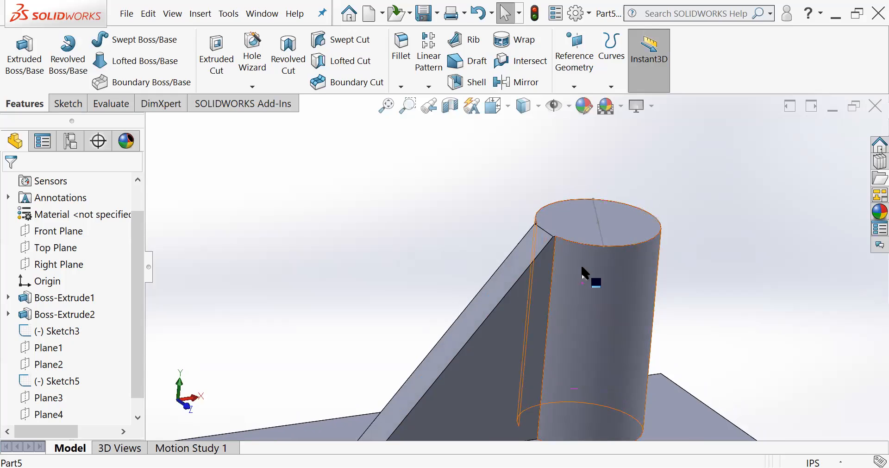
scroll(581, 267, "down", 2)
scroll(567, 284, "up", 3)
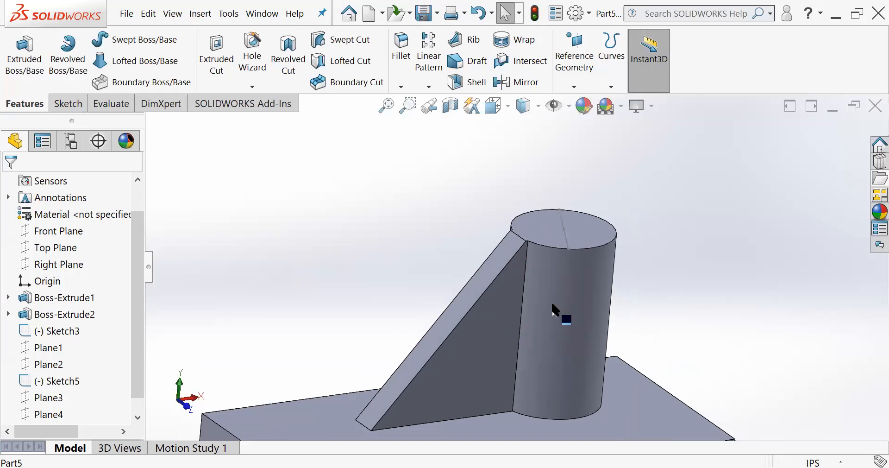
middle_click_drag(553, 304, 531, 295)
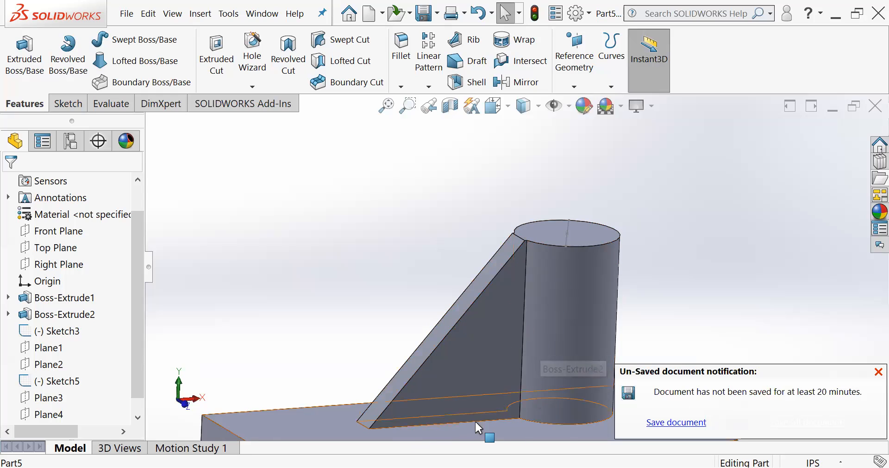
left_click(877, 371)
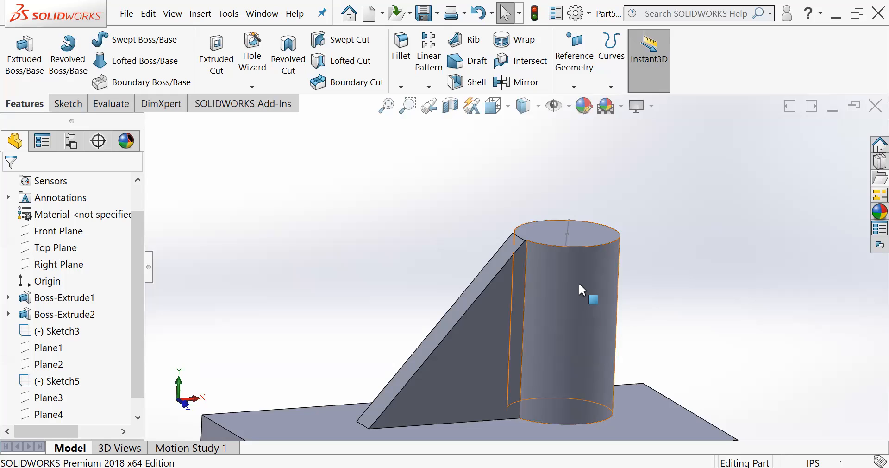
middle_click_drag(619, 270, 619, 319)
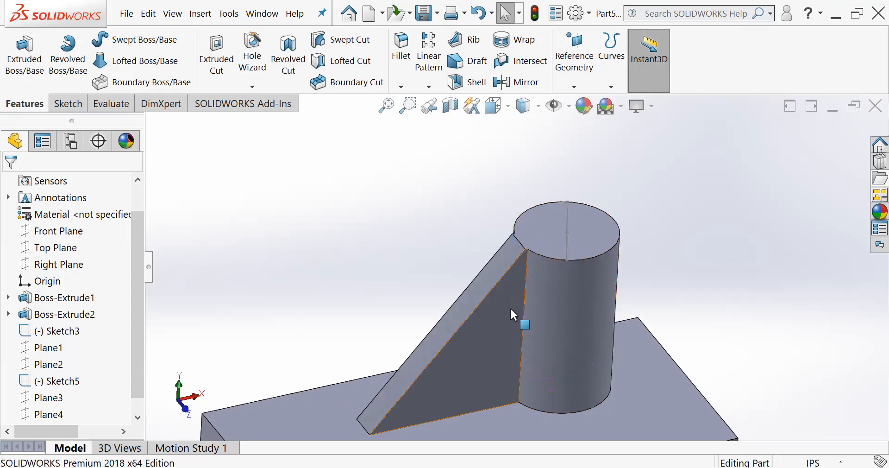
scroll(537, 309, "down", 2)
scroll(542, 301, "up", 1)
middle_click_drag(543, 298, 532, 354)
scroll(550, 294, "up", 3)
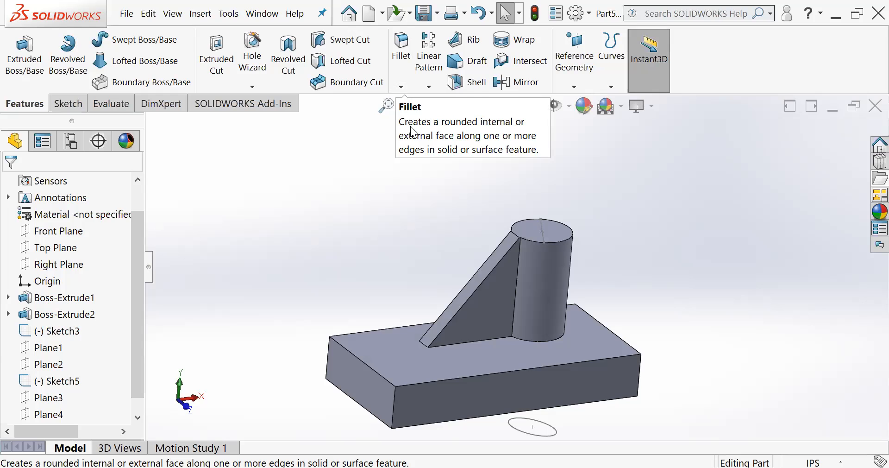
- Start a constant size fillet and select the block's long top edge on the side facing the loose ellipse sketch
scroll(512, 380, "down", 3)
middle_click_drag(478, 279, 480, 297)
scroll(546, 326, "up", 2)
middle_click_drag(547, 312, 539, 314)
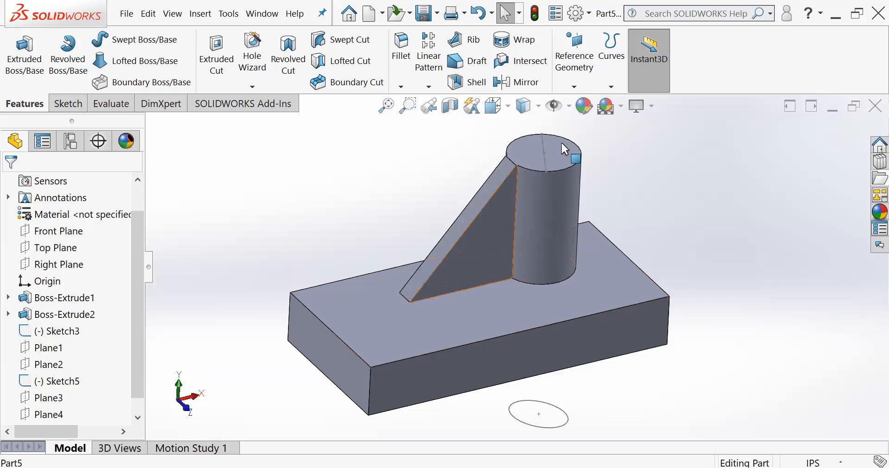
left_click(402, 89)
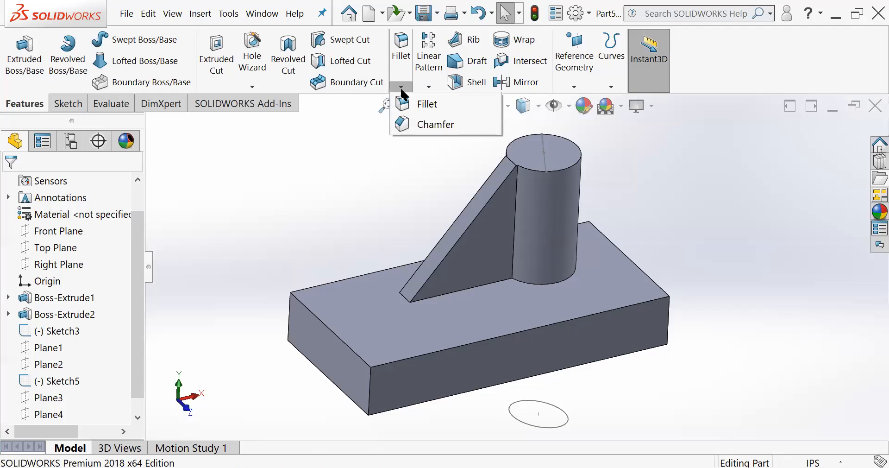
left_click(429, 104)
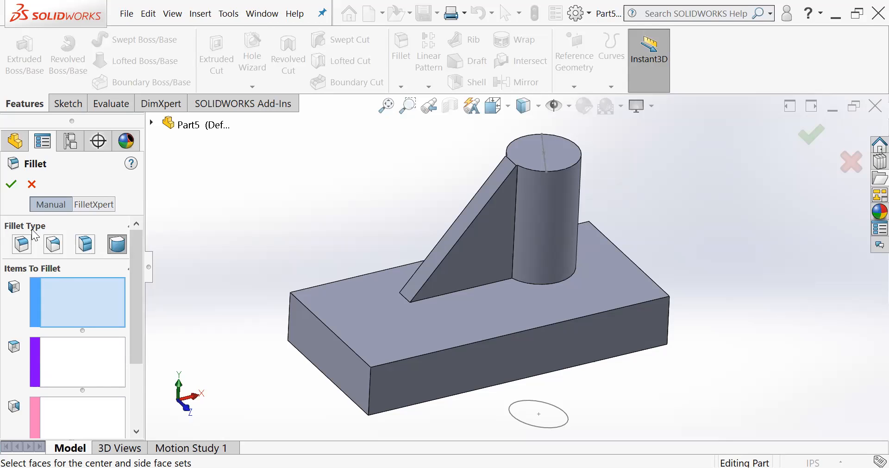
left_click(22, 244)
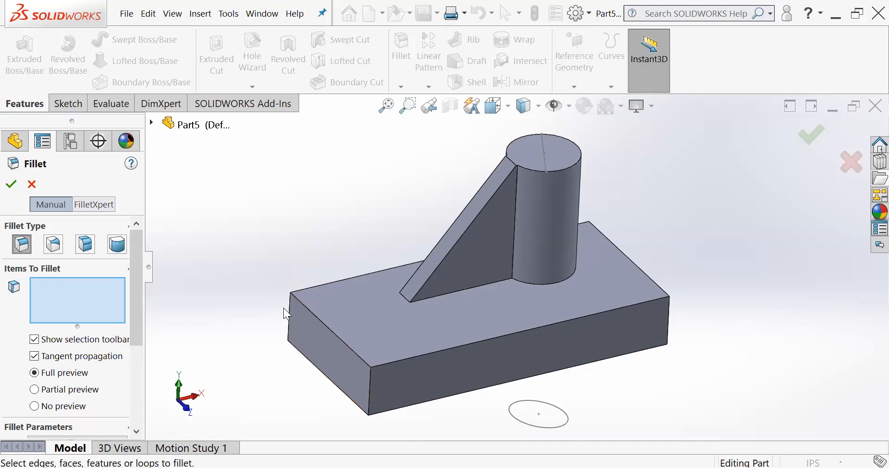
key("f")
scroll(629, 306, "down", 3)
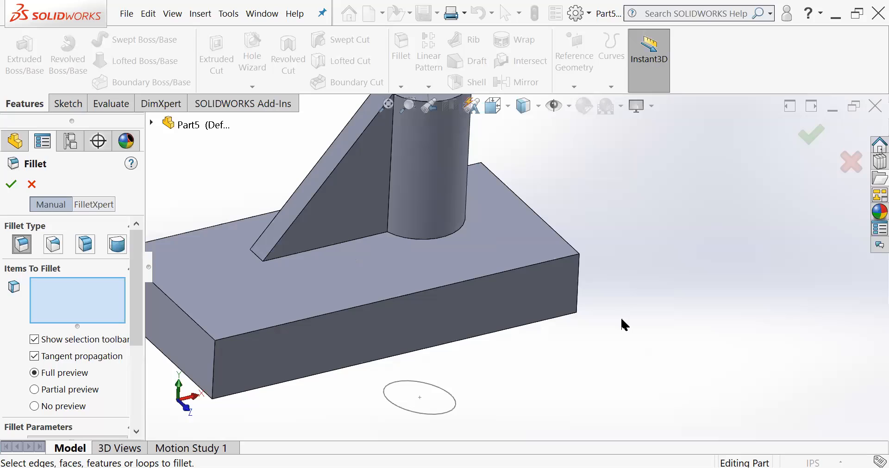
scroll(532, 320, "up", 1)
scroll(252, 253, "down", 1)
scroll(252, 253, "down", 1)
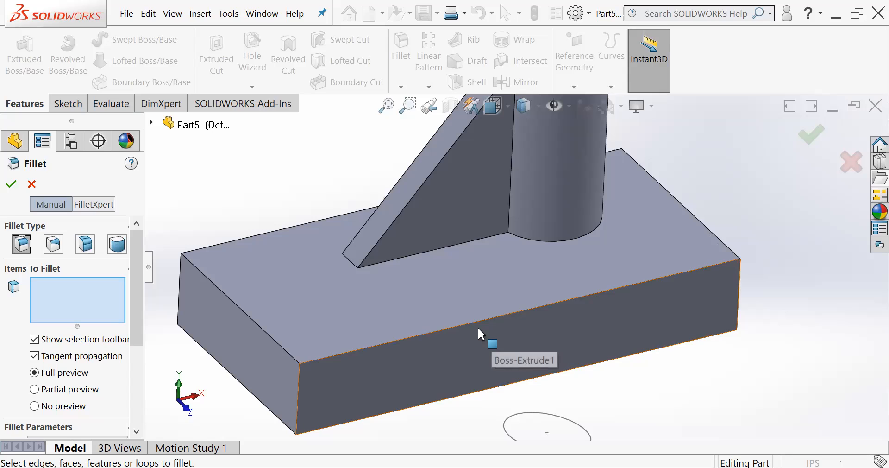
left_click(447, 328)
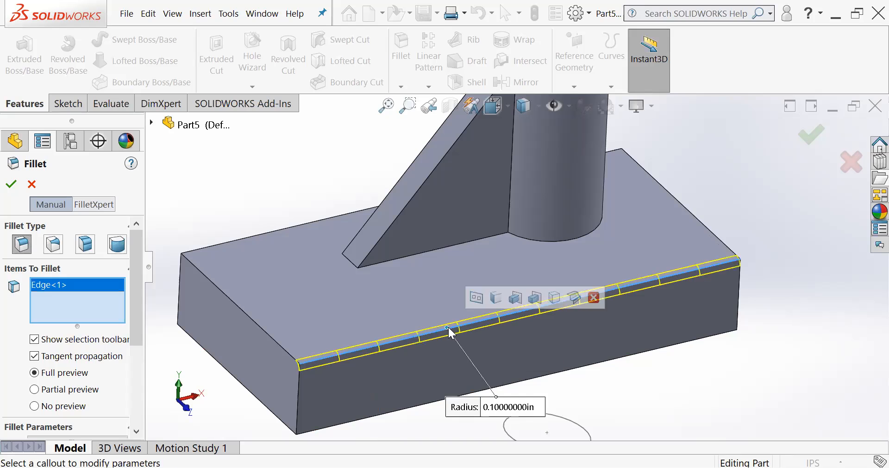
- Set the symmetric fillet radius on the block's long top edge to 0.18 in
middle_click_drag(418, 352, 438, 348)
middle_click_drag(410, 377, 419, 326)
scroll(420, 328, "down", 1)
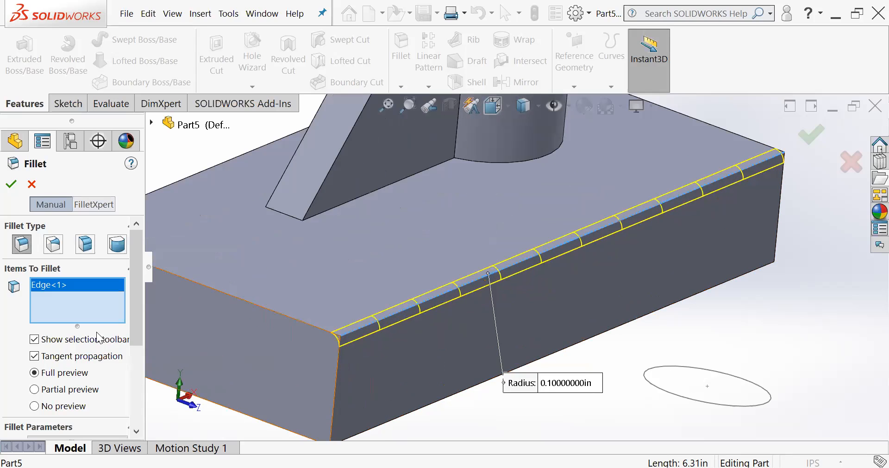
left_click_drag(132, 290, 129, 339)
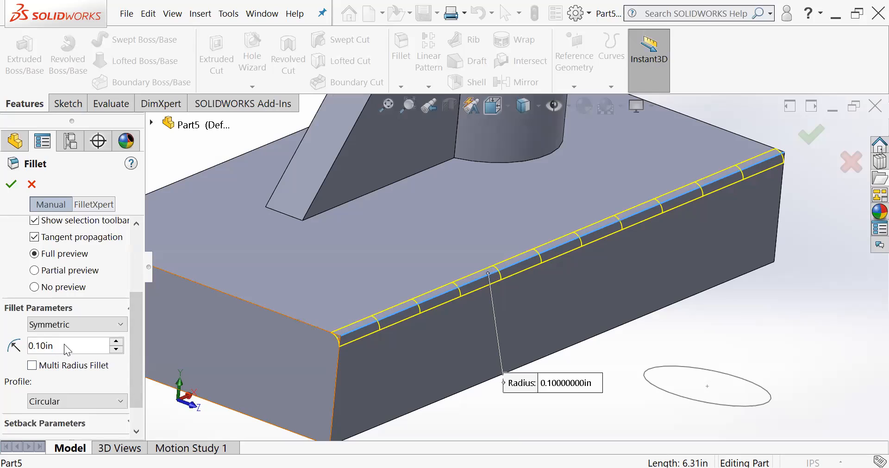
left_click_drag(65, 343, 8, 337)
key("BackSpace")
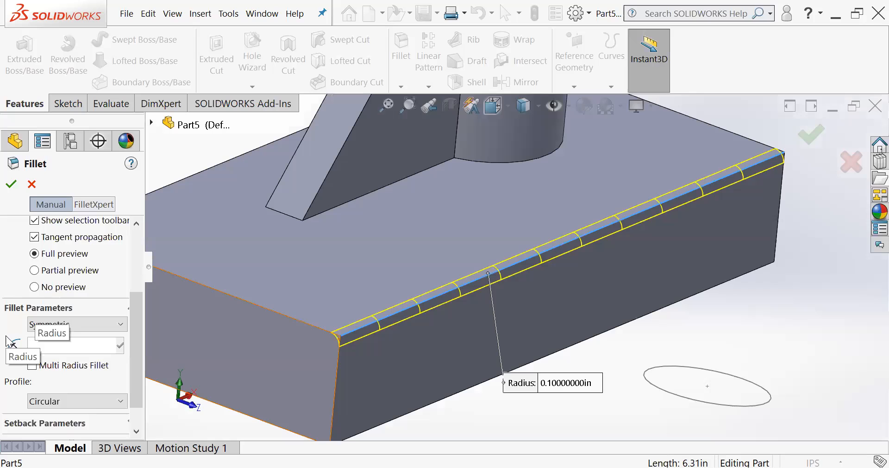
type("0.18")
key("Return")
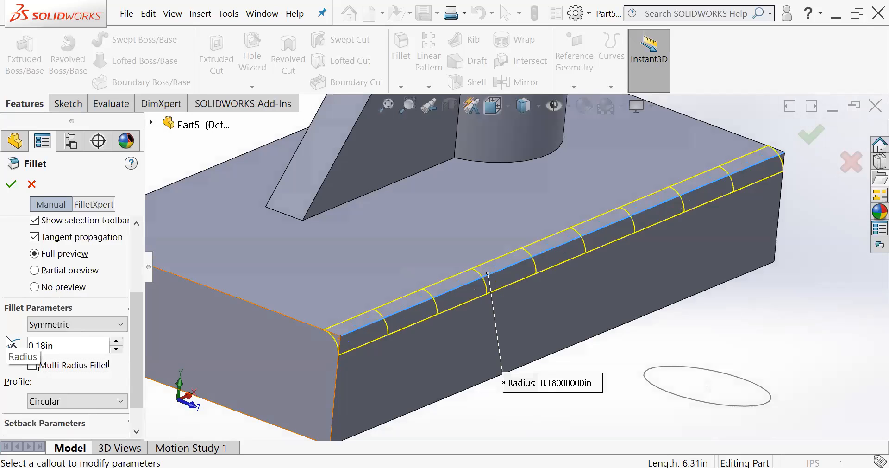
middle_click_drag(415, 328, 403, 383)
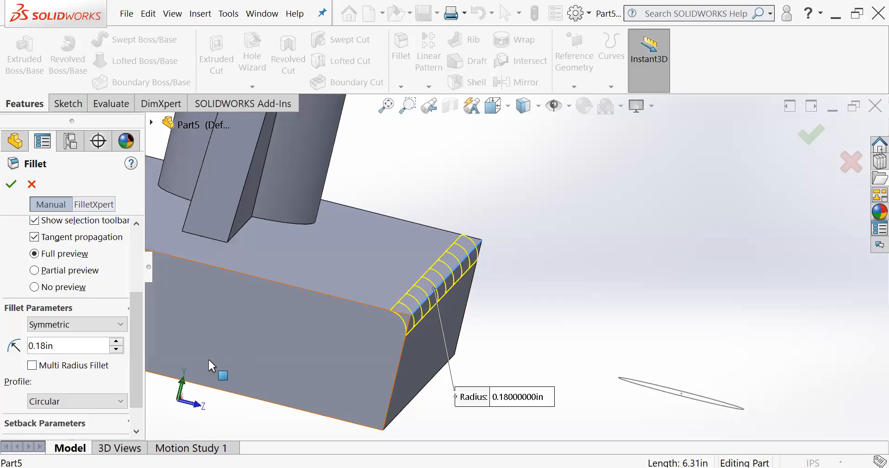
- Try the Conic Rho profile for the edge fillet and return the profile to Circular
left_click_drag(138, 342, 147, 299)
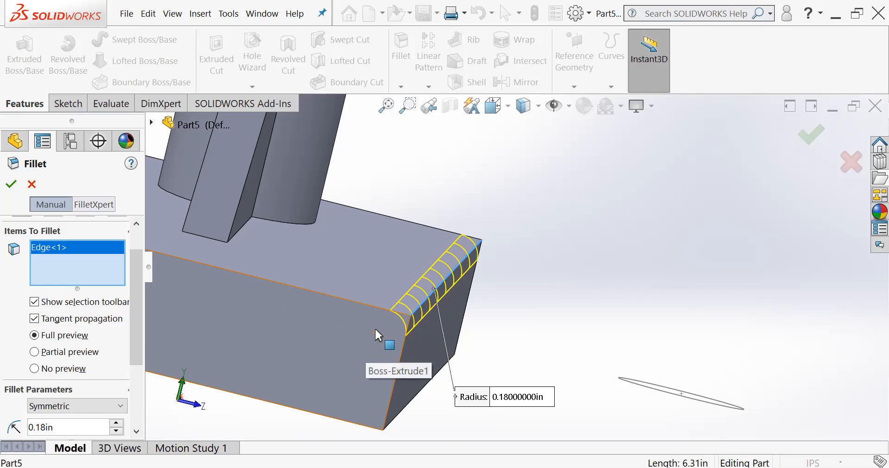
middle_click_drag(374, 327, 398, 299)
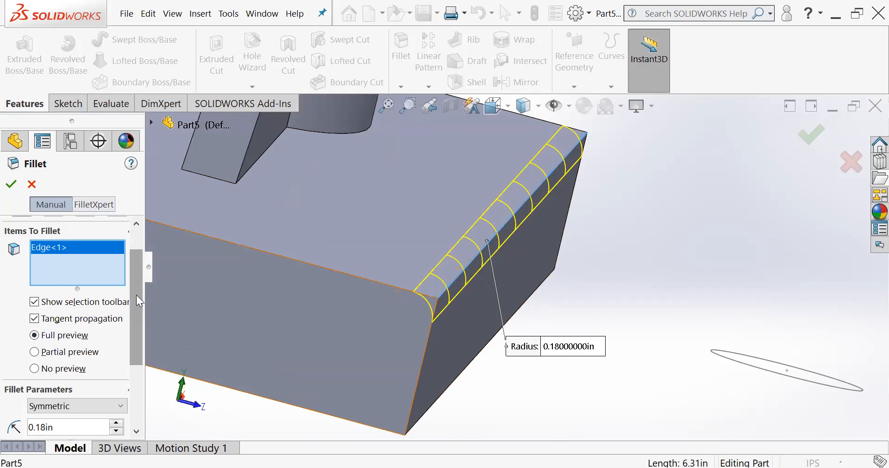
scroll(136, 294, "down", 5)
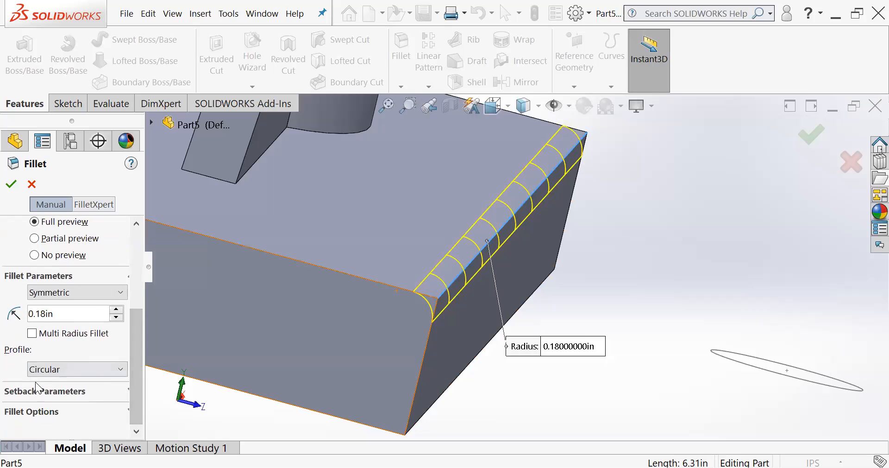
left_click(121, 367)
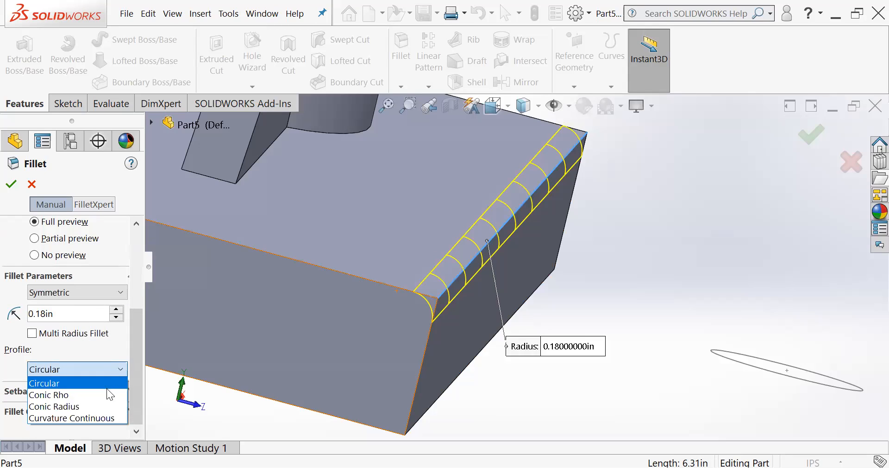
left_click(103, 393)
left_click(115, 370)
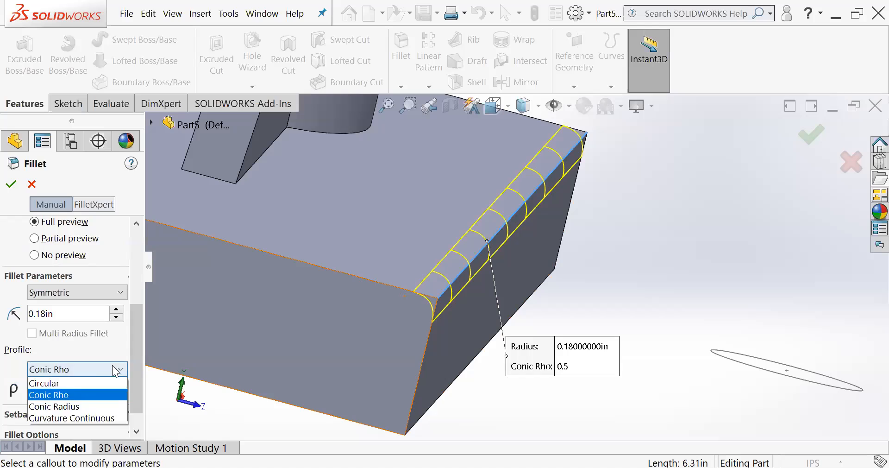
left_click(72, 383)
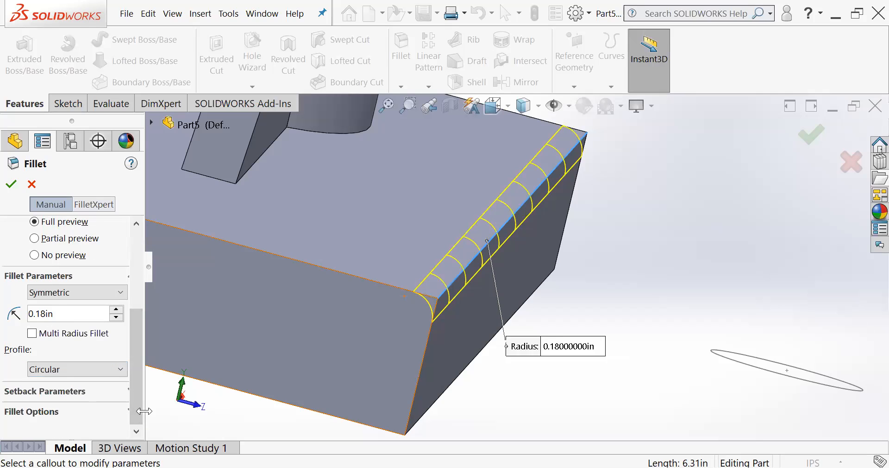
- Review the additional fillet options and create the constant size fillet on the block's long top edge
left_click_drag(144, 411, 159, 411)
left_click(137, 411)
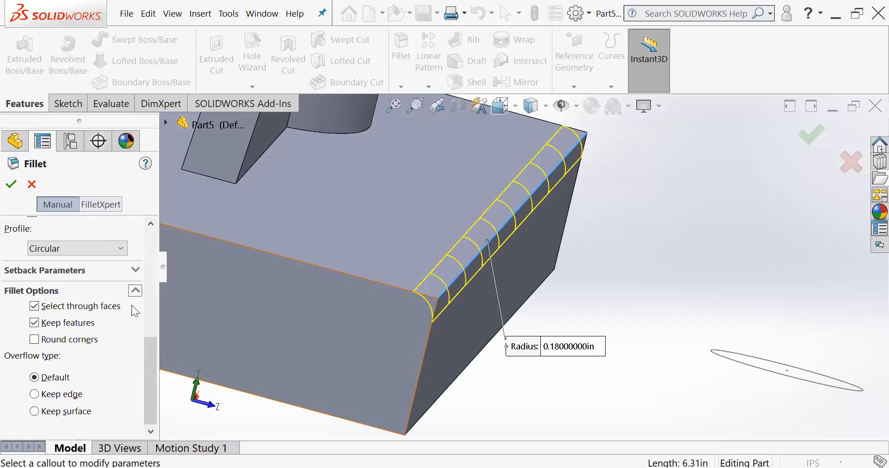
left_click(135, 290)
scroll(109, 260, "up", 5)
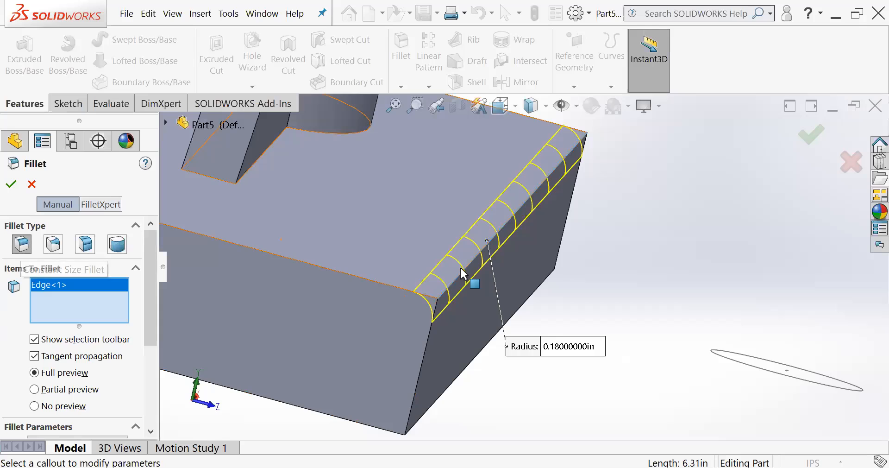
left_click(11, 184)
middle_click_drag(462, 274, 366, 265)
scroll(465, 279, "down", 2)
scroll(461, 271, "up", 3)
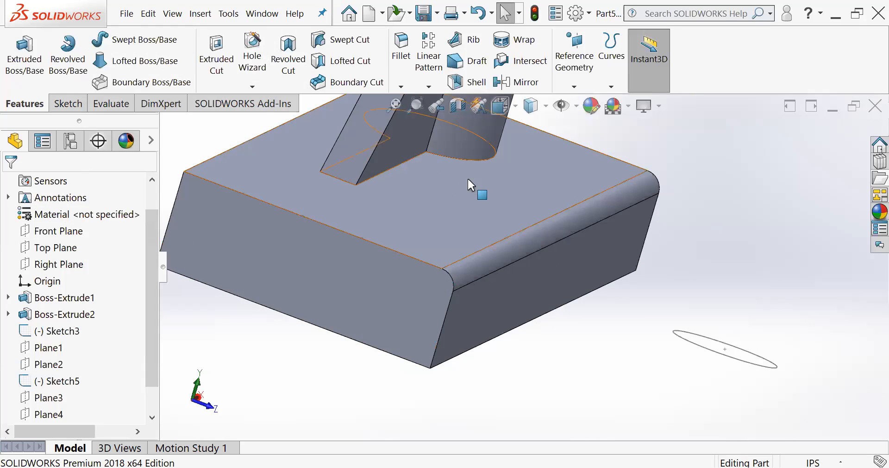
- Start a variable size fillet on the block's other long top edge, opposite the rounded one
left_click(402, 53)
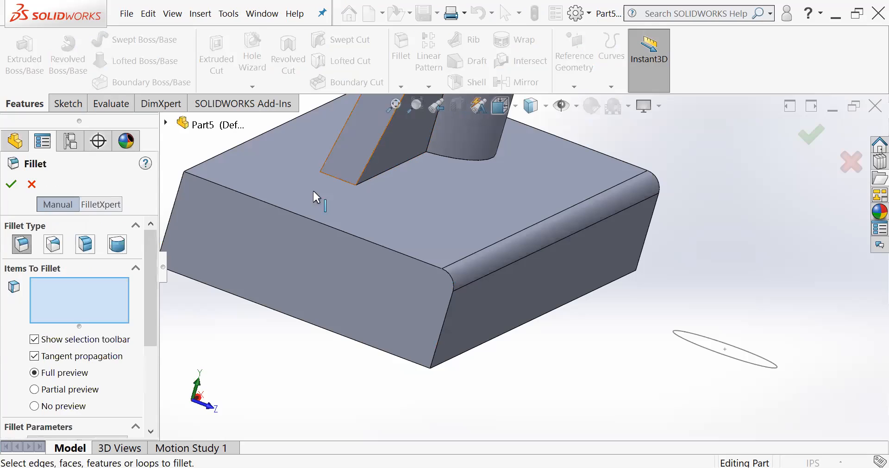
left_click(54, 244)
middle_click_drag(395, 295, 272, 202)
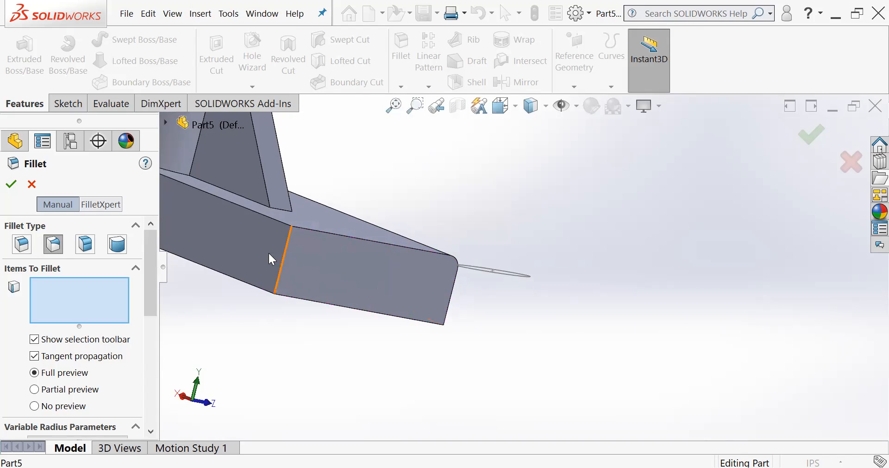
scroll(302, 232, "up", 1)
middle_click_drag(302, 230, 309, 214)
scroll(311, 211, "down", 3)
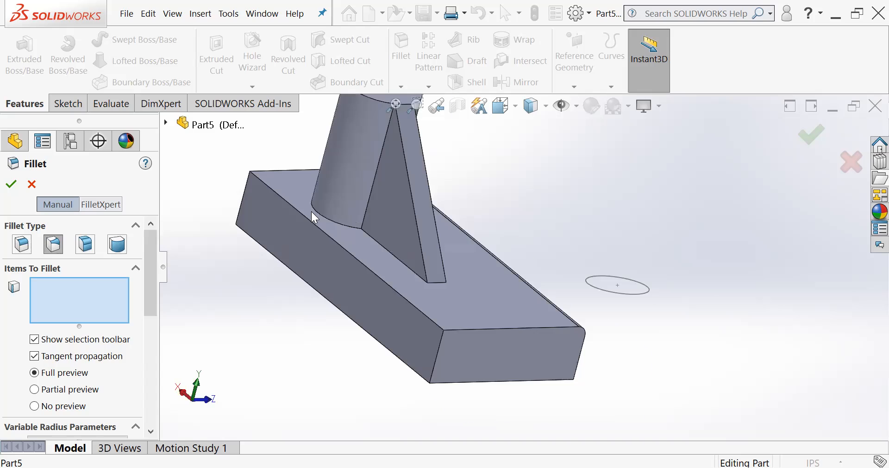
left_click(356, 258)
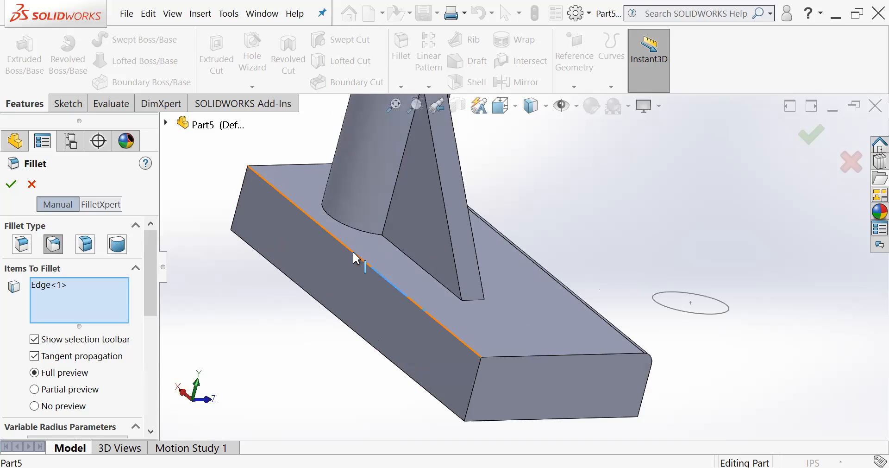
- Set the variable fillet radius to 0.18 in at V1, the edge's end nearest the cylinder
left_click_drag(147, 301, 140, 359)
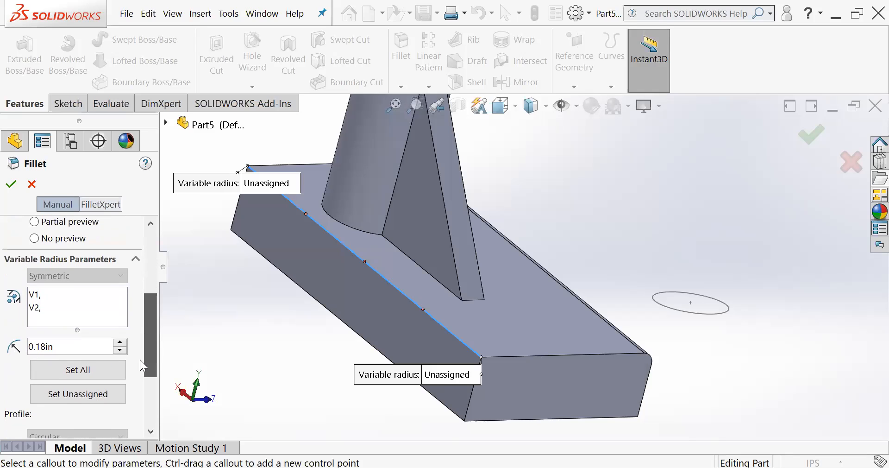
mouse_move(328, 292)
middle_mouse_down()
mouse_move(331, 282)
mouse_move(330, 293)
middle_mouse_up()
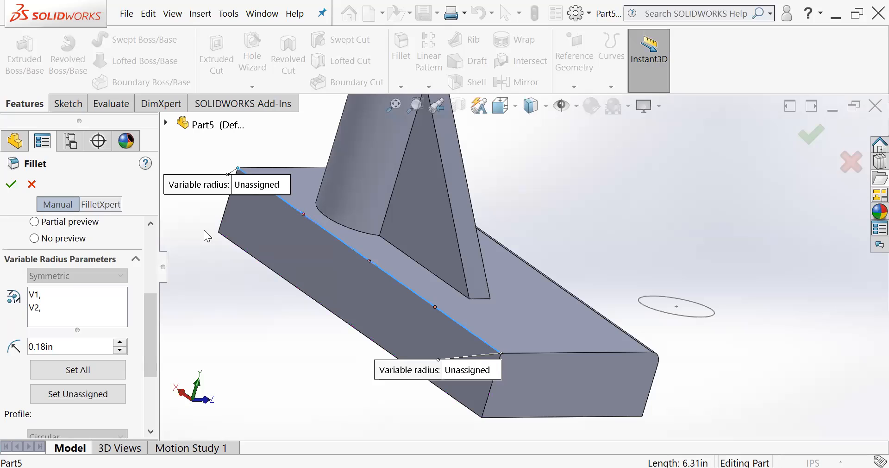
left_click(38, 296)
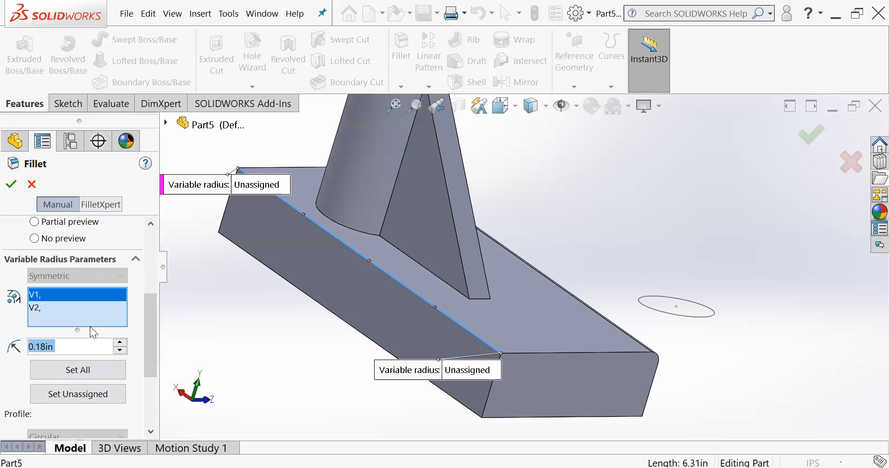
left_click(76, 346)
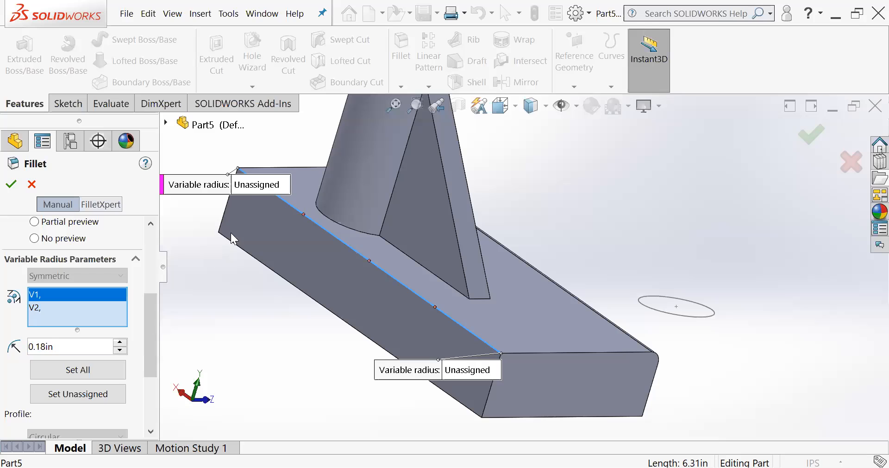
left_click(253, 185)
left_click(255, 185)
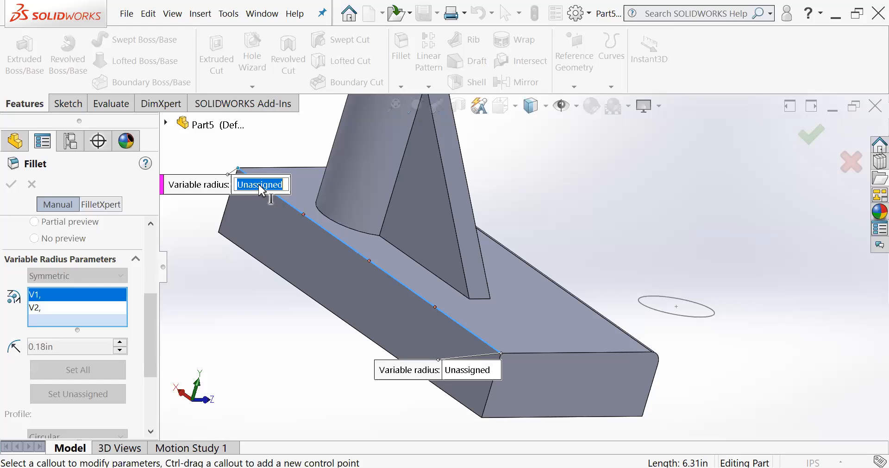
type(".18")
key("Return")
- Set the variable fillet radius to 0.05 in at V2, the edge's end nearest the rib, and check the preview
left_click(479, 372)
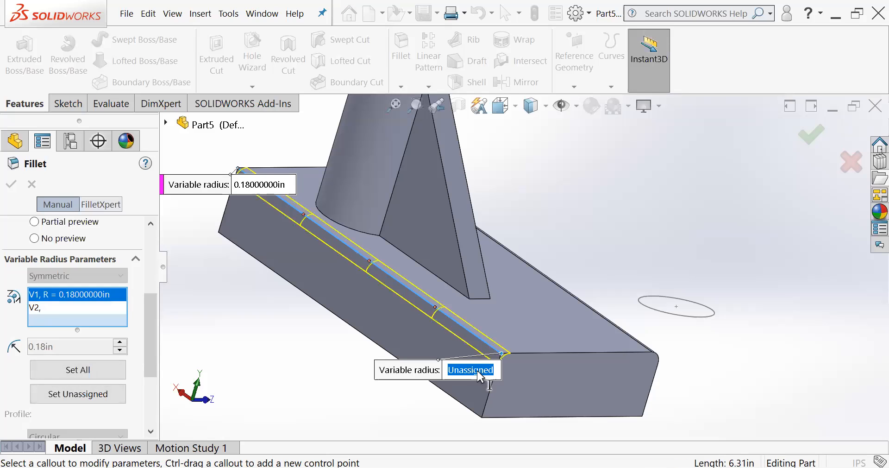
type(".05")
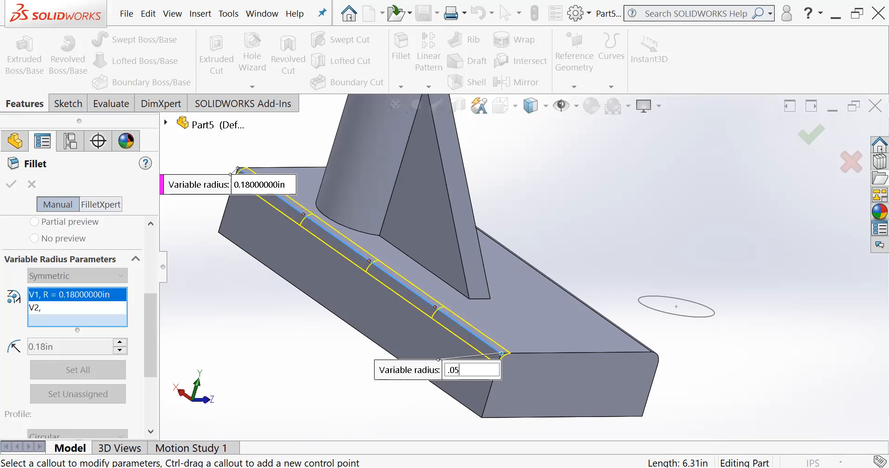
key("Return")
middle_click_drag(433, 301, 437, 309)
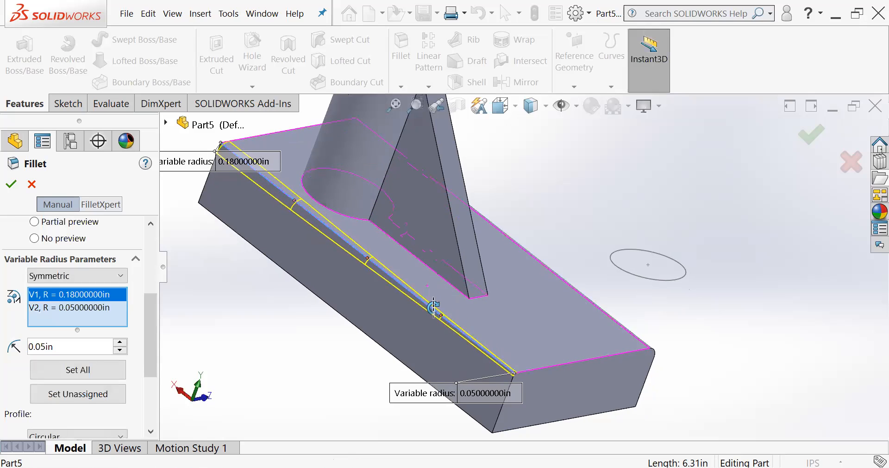
scroll(299, 195, "up", 1)
scroll(305, 194, "down", 3)
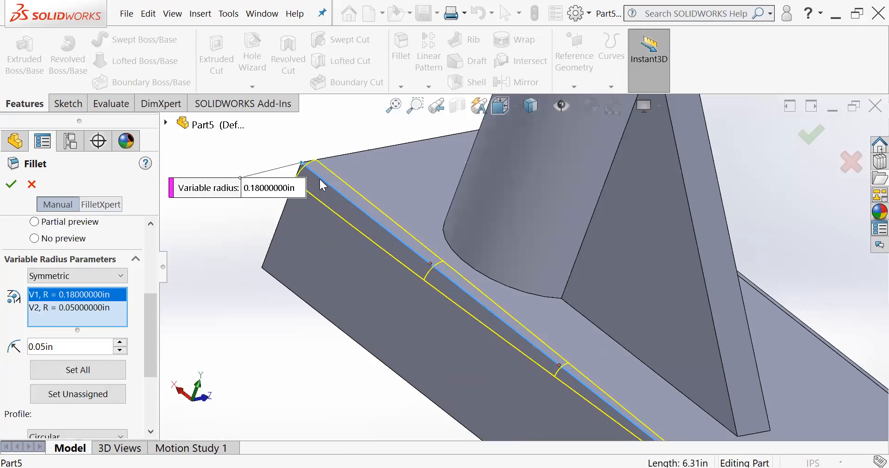
scroll(350, 199, "up", 2)
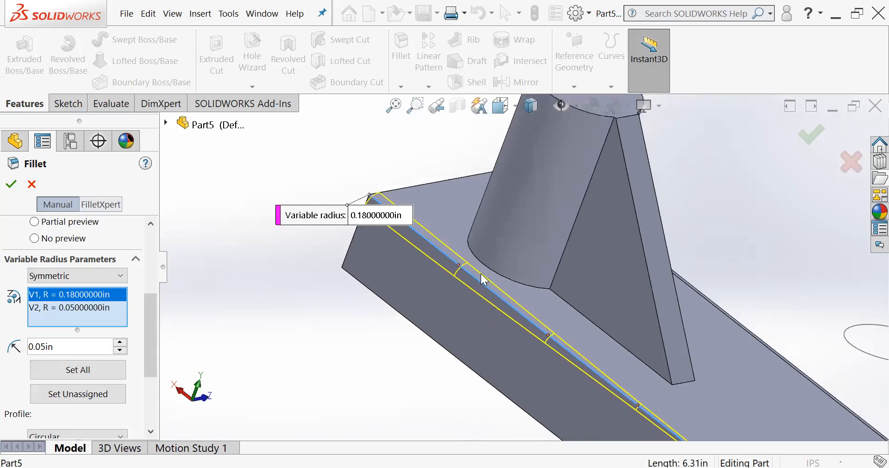
- Check the full preview, create the variable size fillet on the block's long top edge, and inspect it along its length
scroll(590, 346, "up", 1)
scroll(664, 390, "down", 1)
scroll(698, 420, "up", 2)
scroll(610, 359, "down", 2)
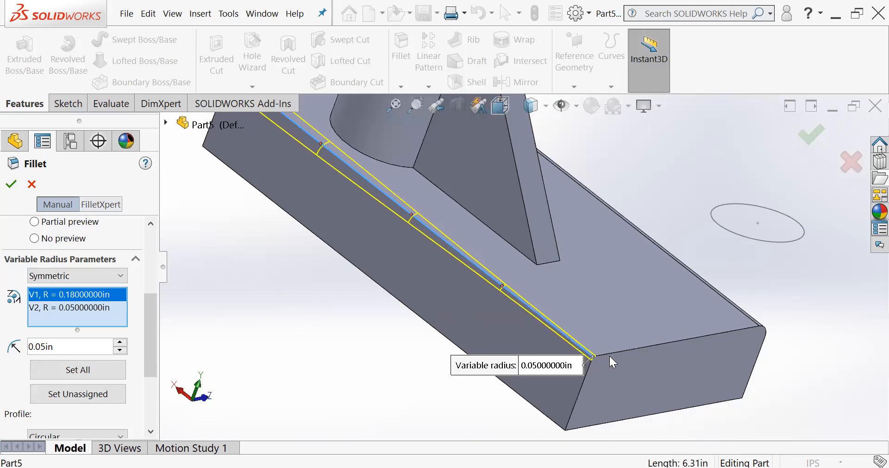
scroll(559, 354, "down", 1)
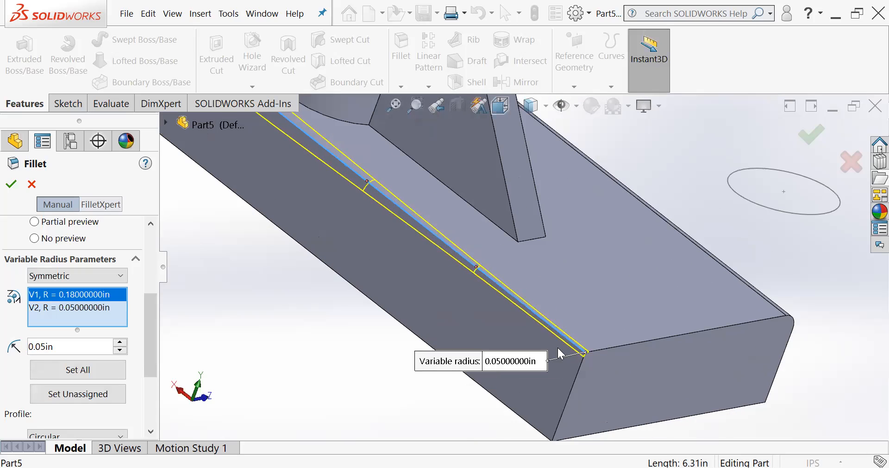
left_click(809, 136)
middle_click_drag(414, 196, 394, 207)
scroll(394, 207, "up", 4)
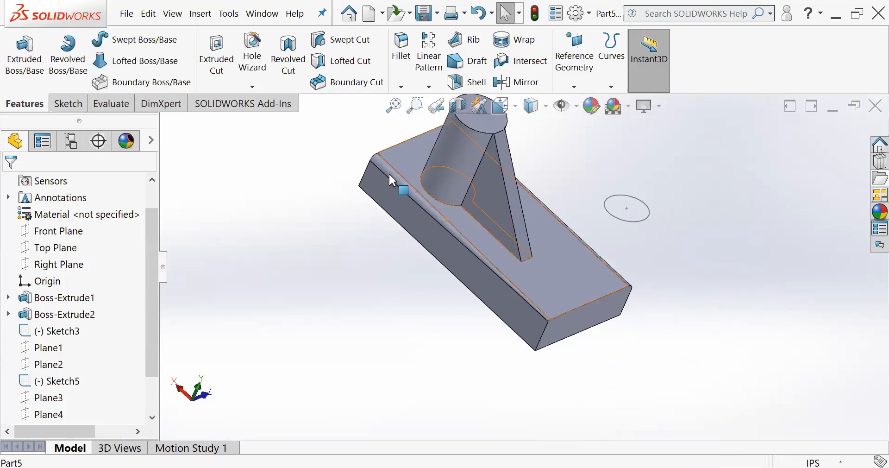
scroll(435, 185, "down", 1)
scroll(471, 232, "down", 3)
middle_click_drag(523, 276, 524, 226)
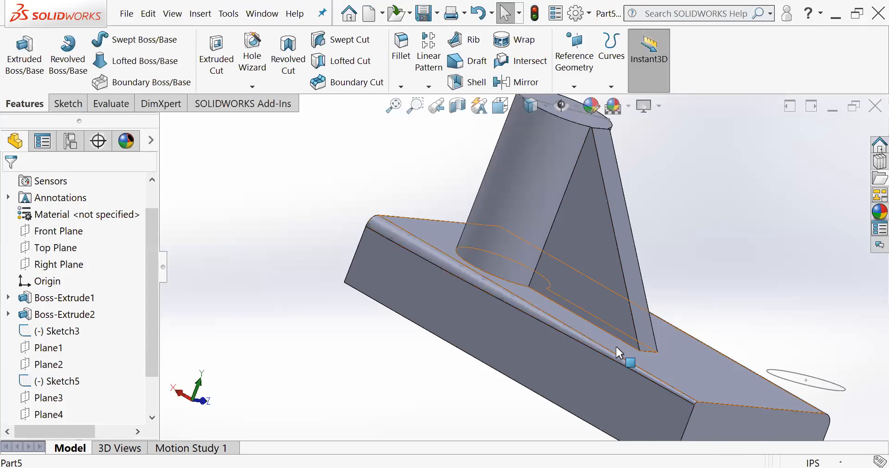
scroll(592, 329, "up", 3)
middle_click_drag(597, 329, 556, 324)
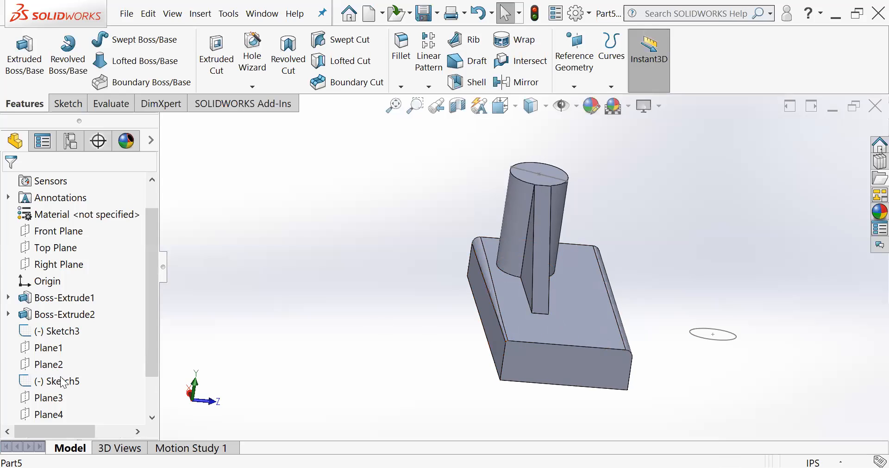
- Create a face fillet of radius 0.18 in between the block's long side face and its bottom face
left_click(399, 43)
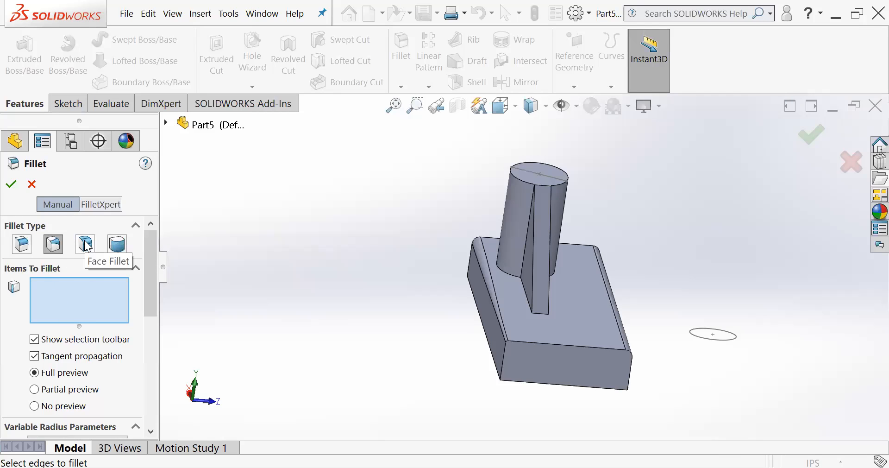
left_click(86, 245)
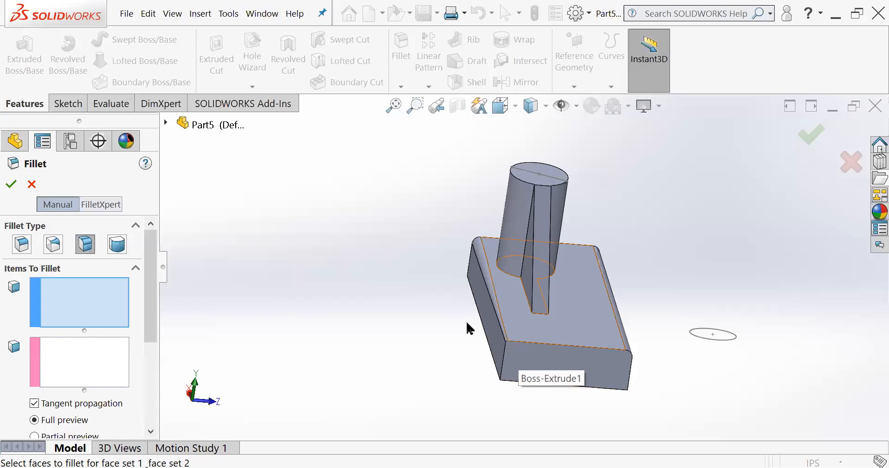
middle_click_drag(501, 343, 541, 242)
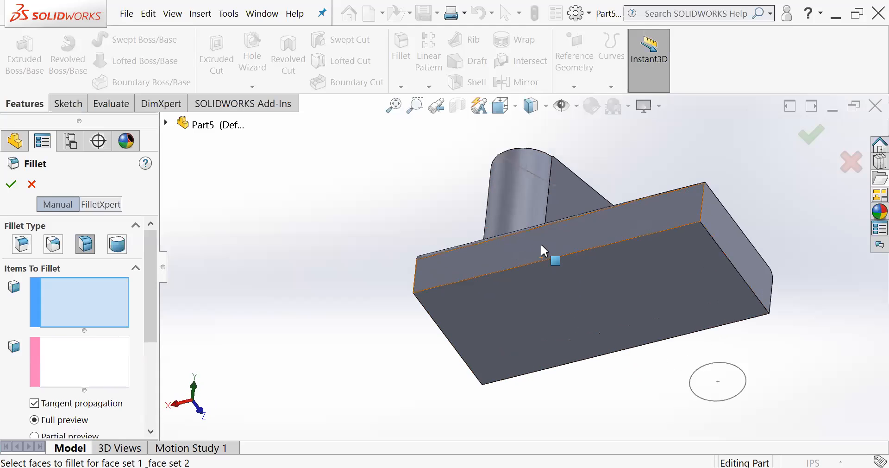
scroll(540, 242, "down", 3)
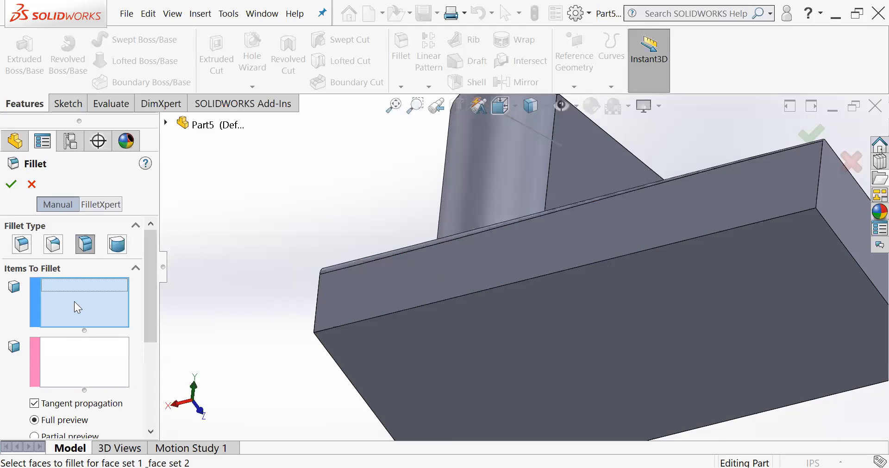
left_click(444, 279)
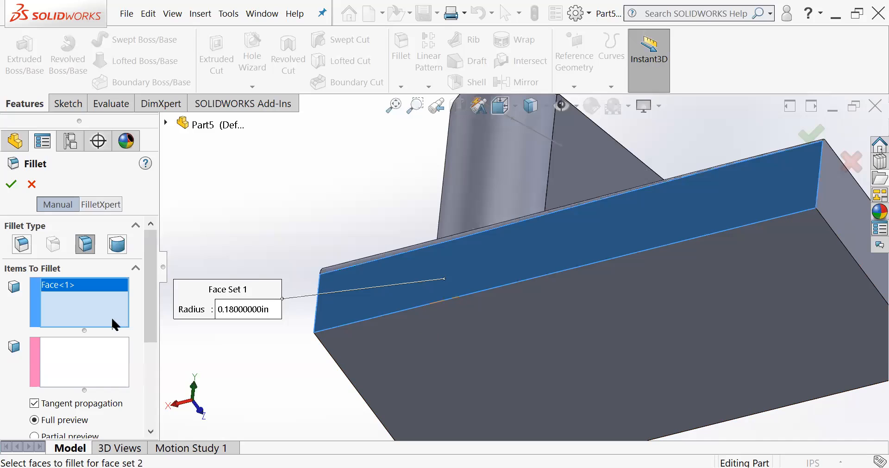
left_click(77, 356)
left_click(426, 316)
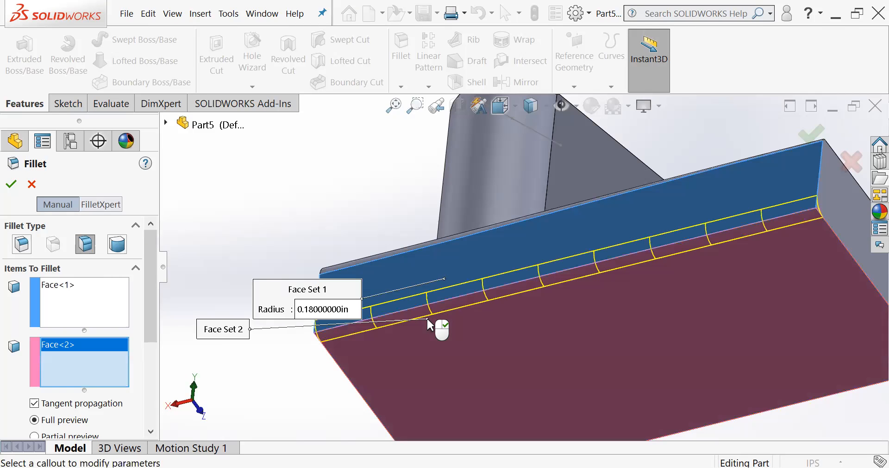
middle_click_drag(543, 322, 527, 387)
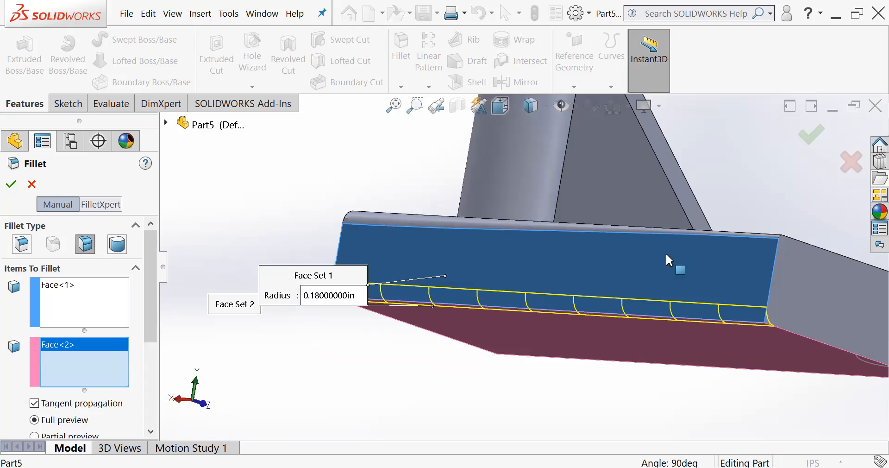
left_click(815, 137)
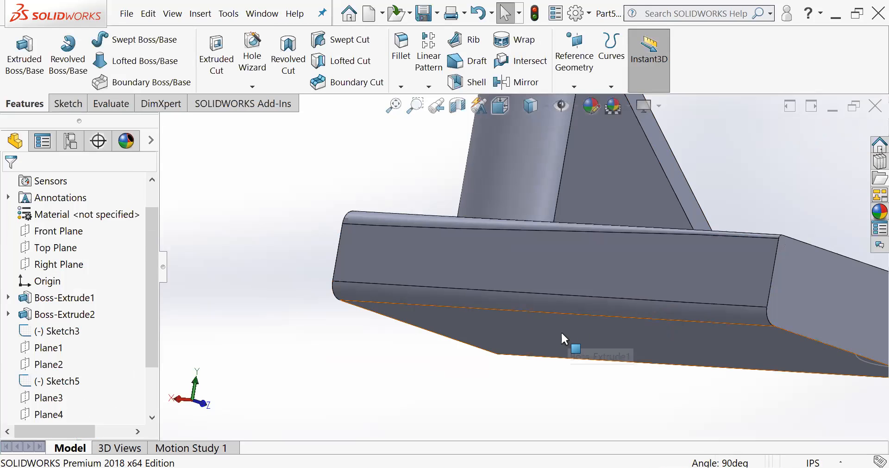
- Delete the constant size fillet, the variable size fillet and the face fillet from the block
middle_click_drag(560, 346, 621, 198)
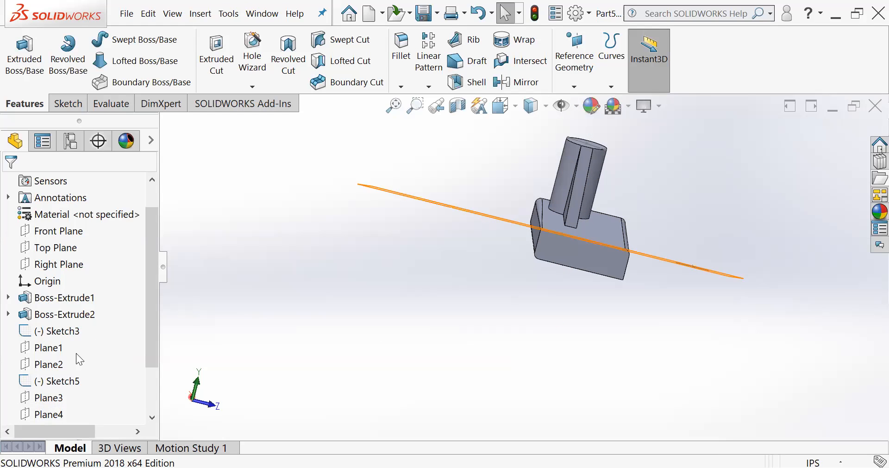
scroll(75, 366, "down", 2)
left_click(41, 383)
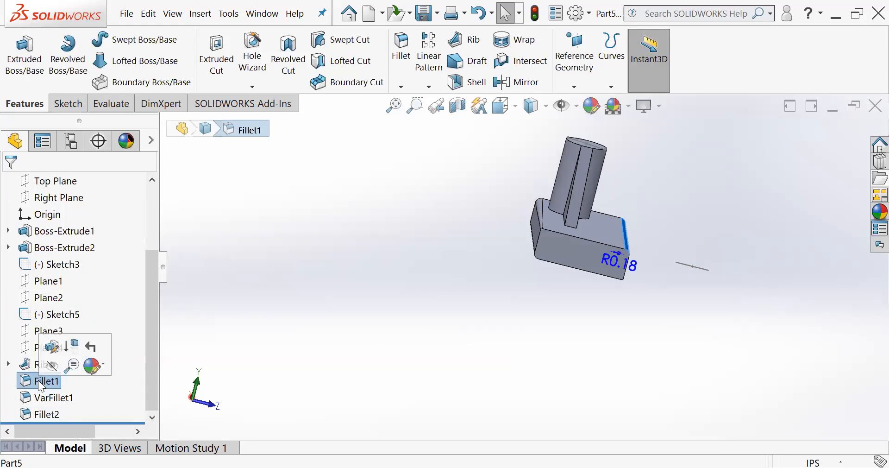
key("Delete")
left_click(633, 226)
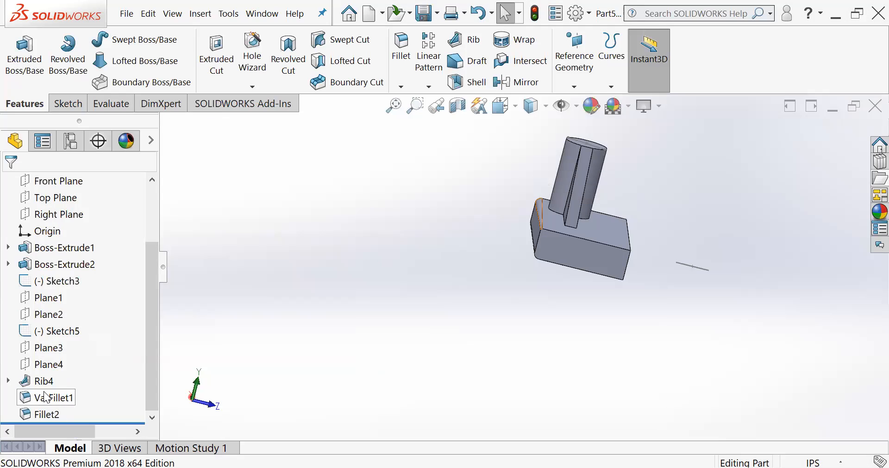
left_click(46, 397)
key("Delete")
key("Return")
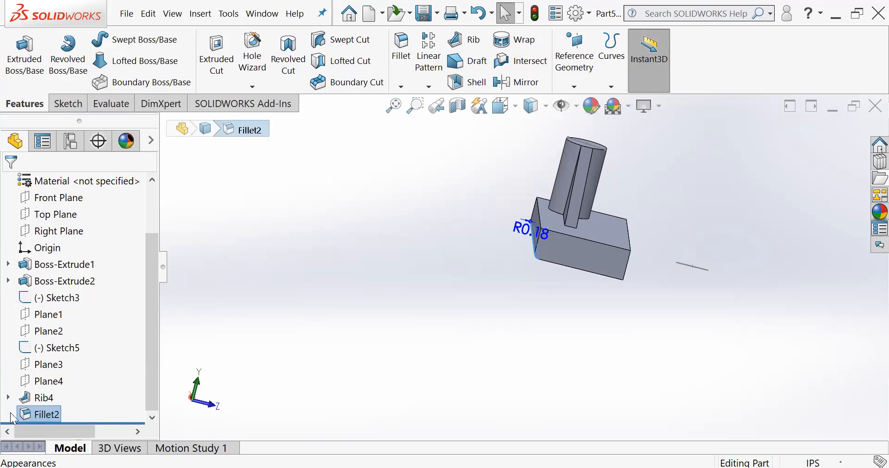
left_click(33, 414)
key("Delete")
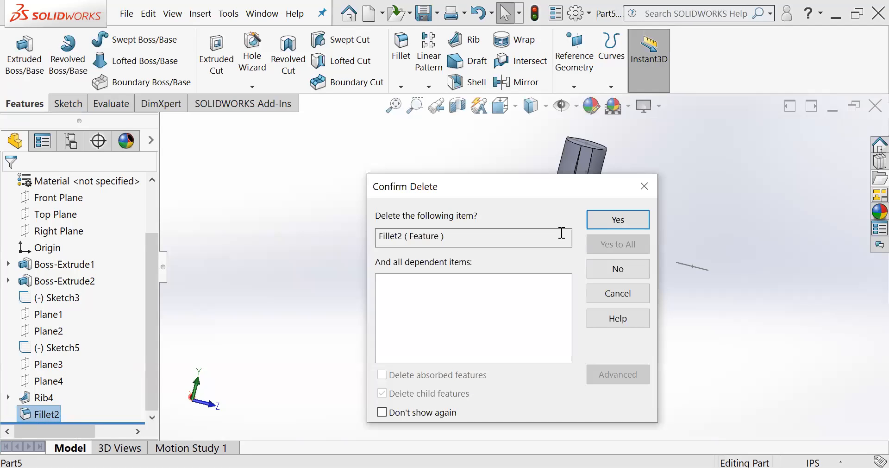
left_click(617, 219)
- Start a new fillet, step through the constant size, variable size and face types, and choose the full round fillet
scroll(578, 214, "down", 5)
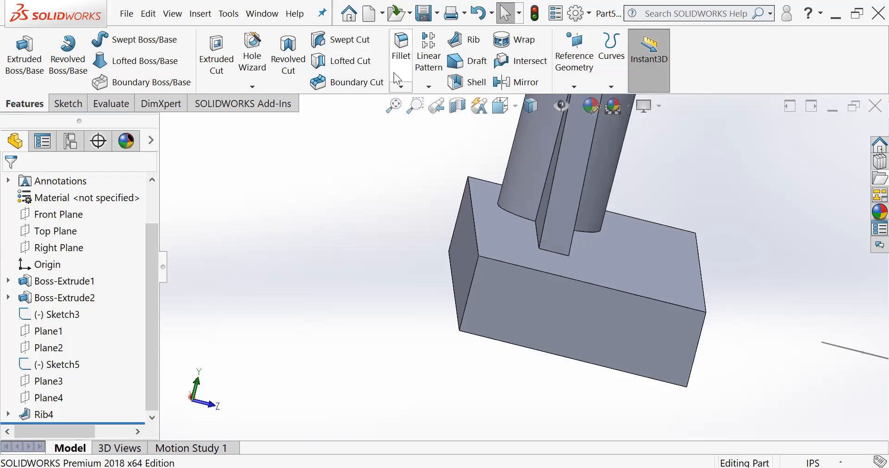
left_click(410, 69)
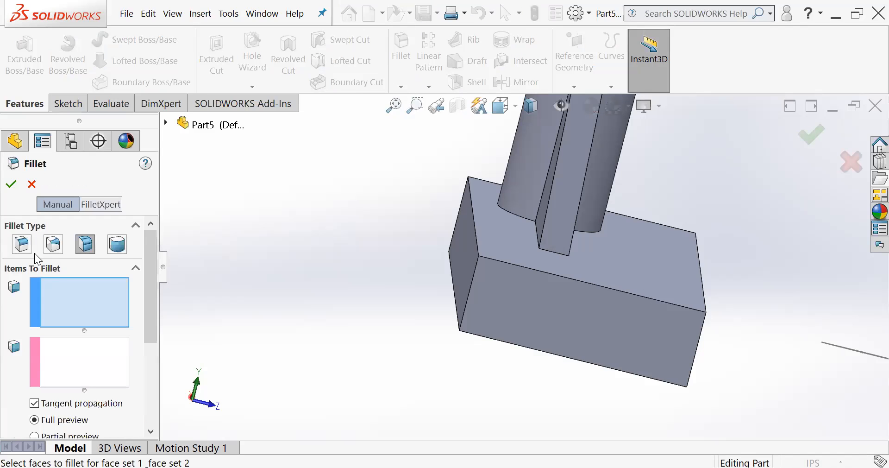
left_click(18, 246)
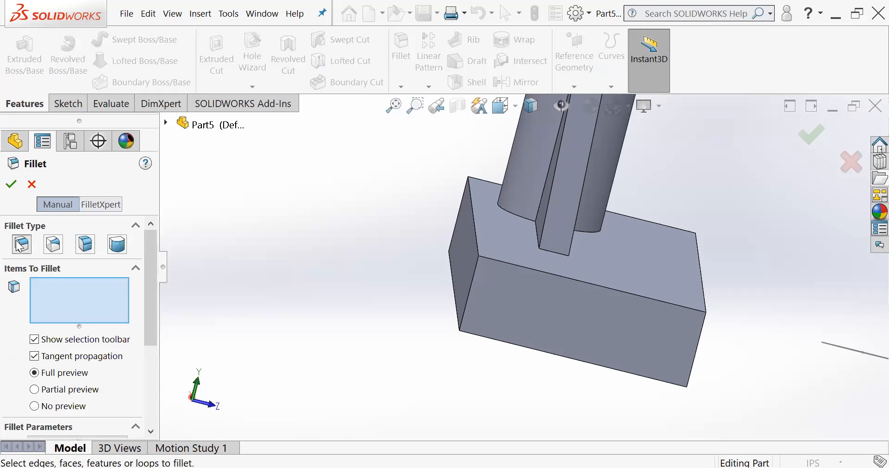
left_click(54, 244)
left_click(86, 245)
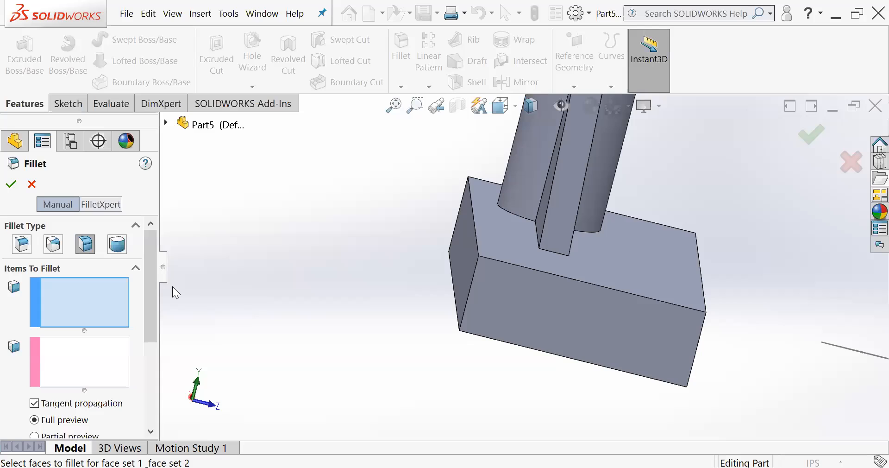
left_click(117, 245)
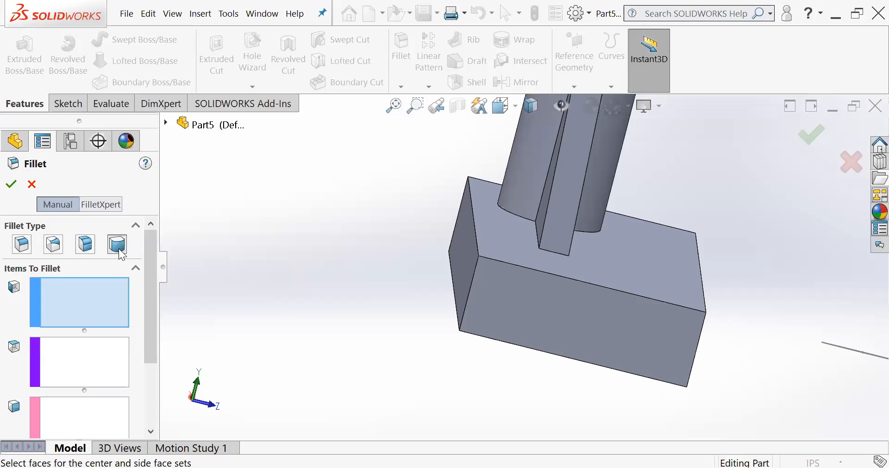
- Assign the block's top face to side face set 1, the end face nearest the rib to the center set, and the bottom face to side face set 2
scroll(573, 277, "up", 1)
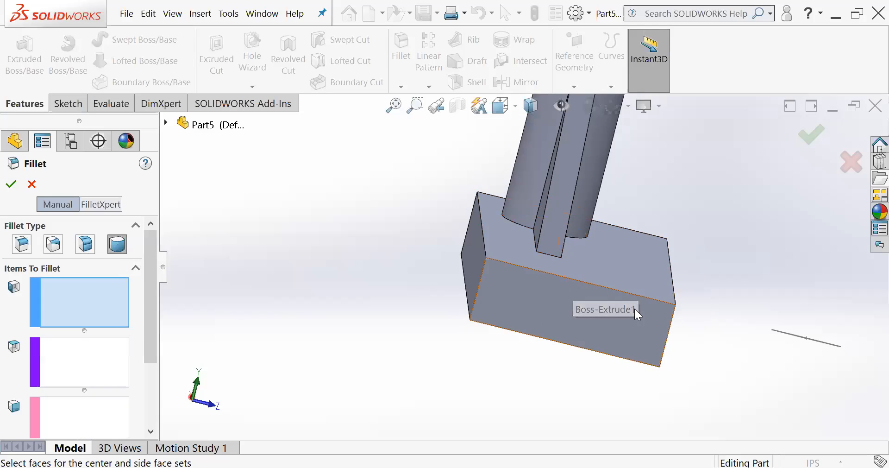
middle_click_drag(620, 311, 585, 280)
scroll(681, 330, "down", 2)
middle_click_drag(681, 330, 654, 290)
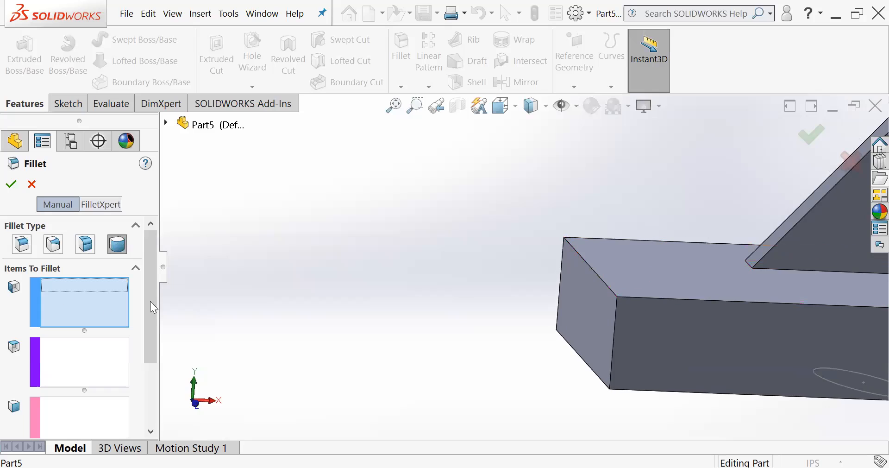
left_click(681, 266)
left_click(89, 364)
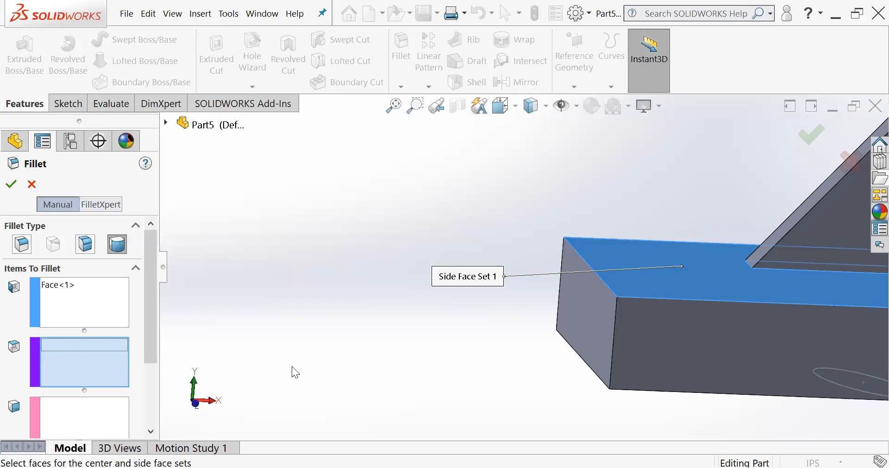
left_click(578, 330)
mouse_move(577, 332)
middle_mouse_down()
mouse_move(582, 350)
mouse_move(574, 320)
middle_mouse_up()
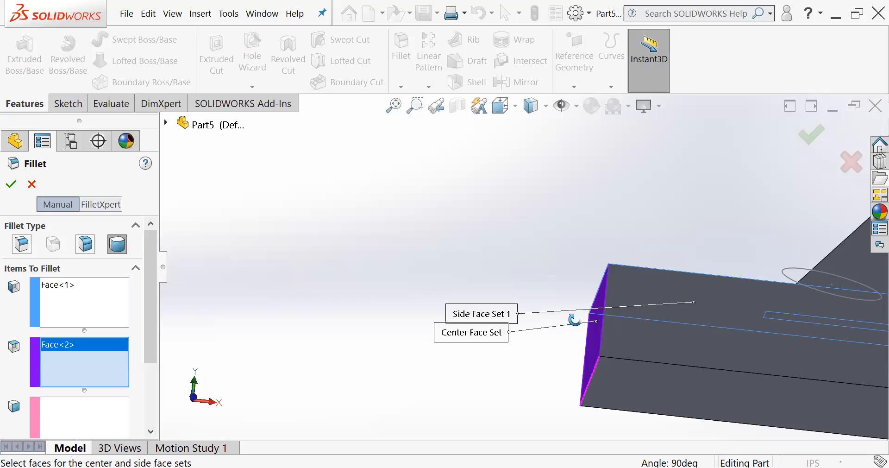
left_click(75, 420)
left_click(654, 378)
- Examine the full round preview from the side and create the fillet on the block's end nearest the rib
mouse_move(699, 315)
middle_mouse_down()
mouse_move(688, 325)
mouse_move(694, 347)
mouse_move(684, 342)
mouse_move(693, 348)
mouse_move(685, 313)
middle_mouse_up()
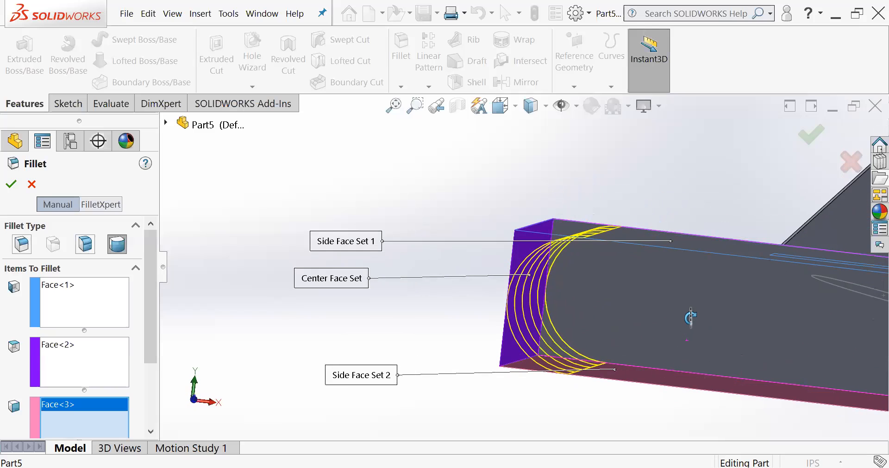
middle_click_drag(629, 233, 620, 236)
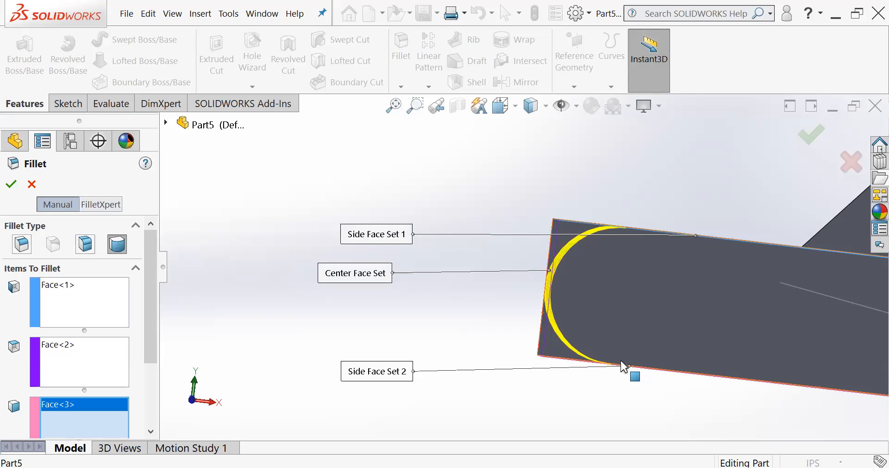
middle_click_drag(638, 304, 641, 323)
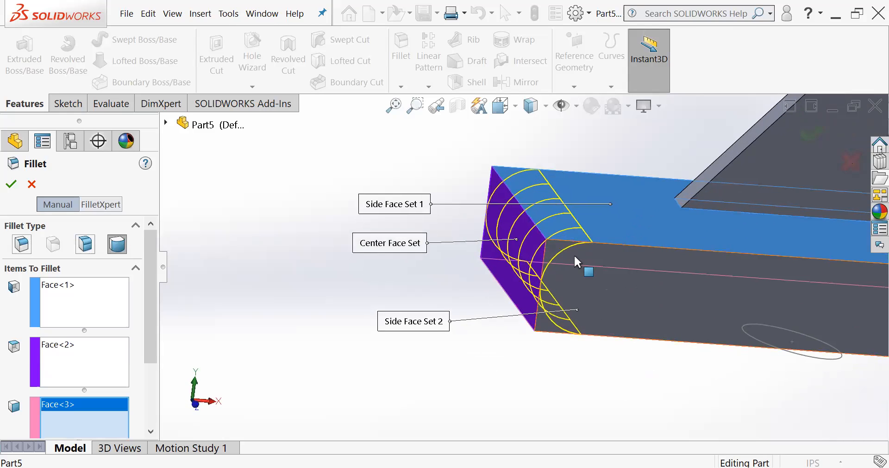
left_click(815, 131)
- Inspect the full round end of the block from several angles
middle_click_drag(749, 232, 677, 262)
scroll(593, 275, "up", 1)
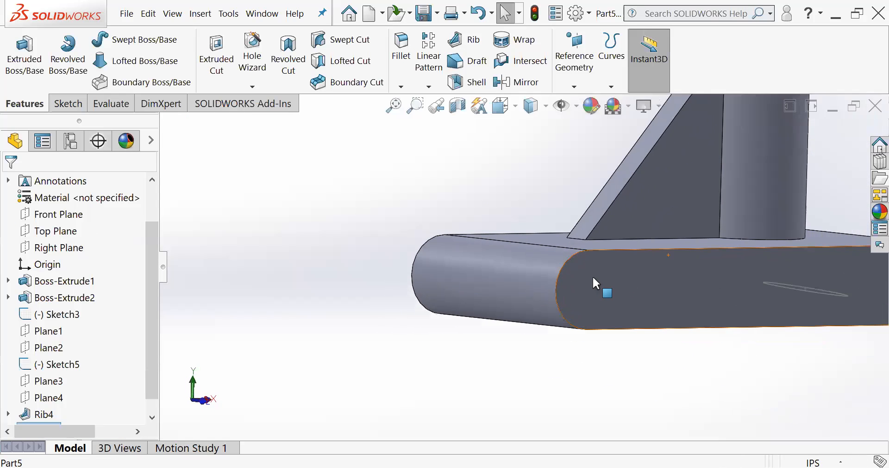
scroll(615, 305, "down", 2)
scroll(617, 303, "up", 2)
scroll(581, 272, "down", 2)
middle_click_drag(581, 272, 602, 253)
scroll(576, 273, "up", 3)
middle_click_drag(569, 301, 535, 277)
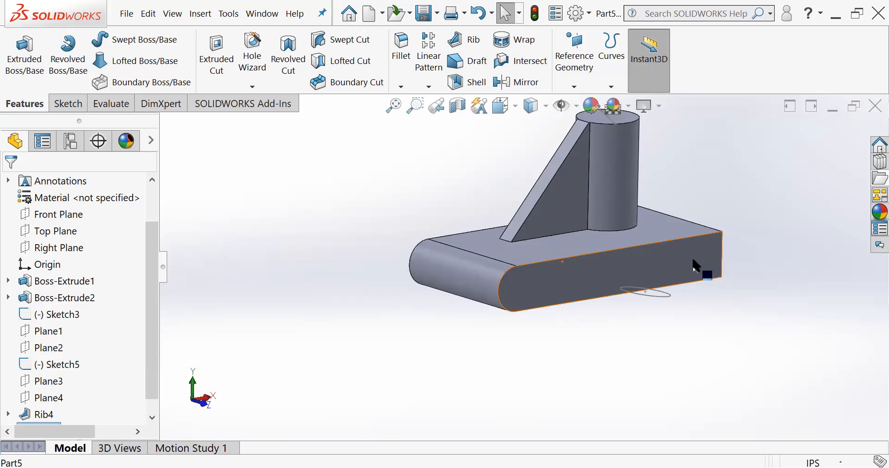
- Start the Chamfer command with the block's square end, nearest the cylinder, in view
scroll(706, 253, "up", 2)
scroll(643, 239, "down", 2)
scroll(643, 239, "down", 2)
middle_click_drag(642, 239, 466, 142)
left_click(401, 86)
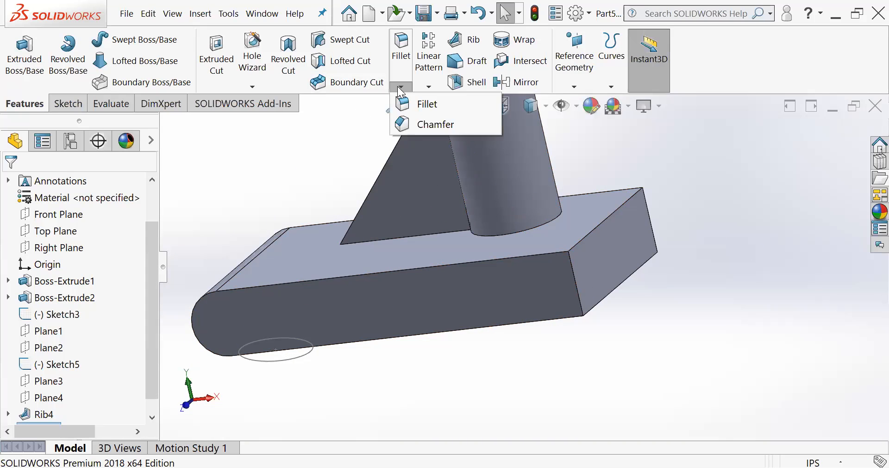
left_click(412, 124)
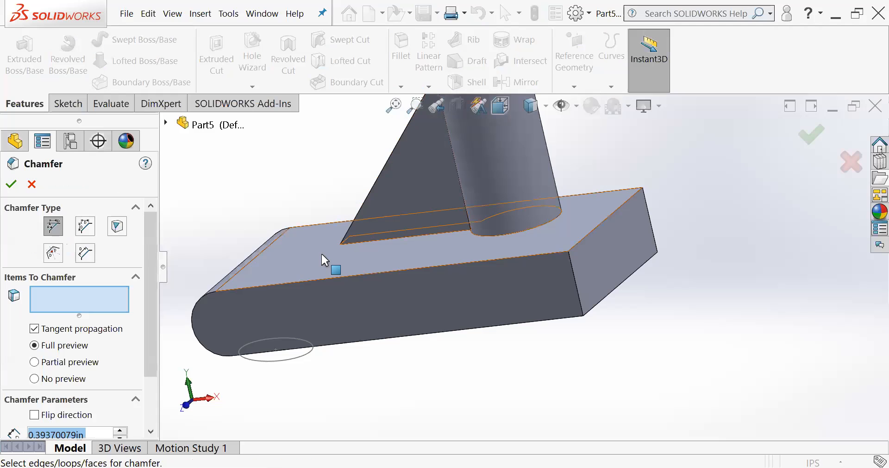